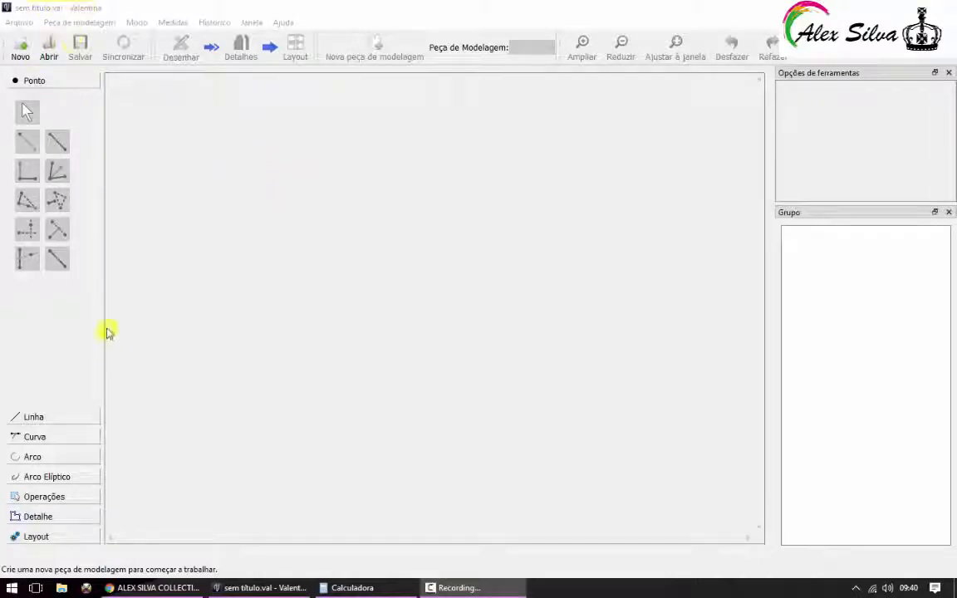
# Step: Switch to the browser and look through the pattern store's home page and its featured PDF patterns
pyautogui.click(122, 586)
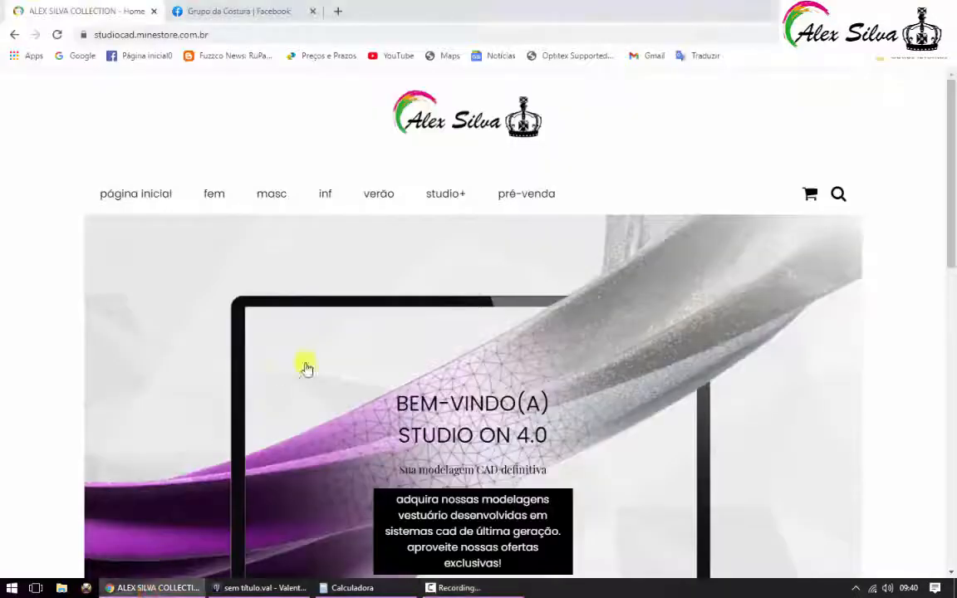
pyautogui.scroll(-2, 376, 415)
pyautogui.scroll(-5, 376, 415)
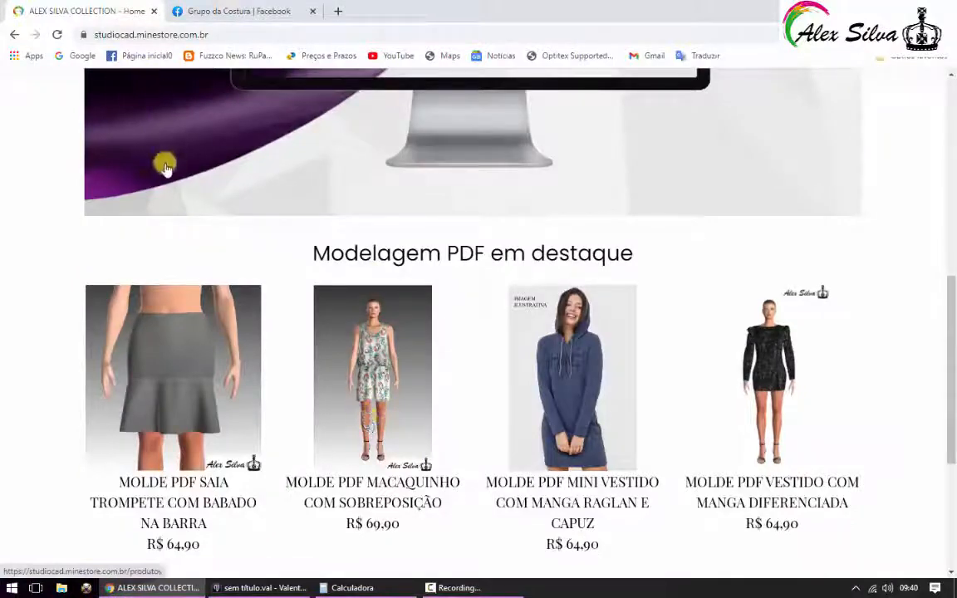
pyautogui.scroll(2, 553, 455)
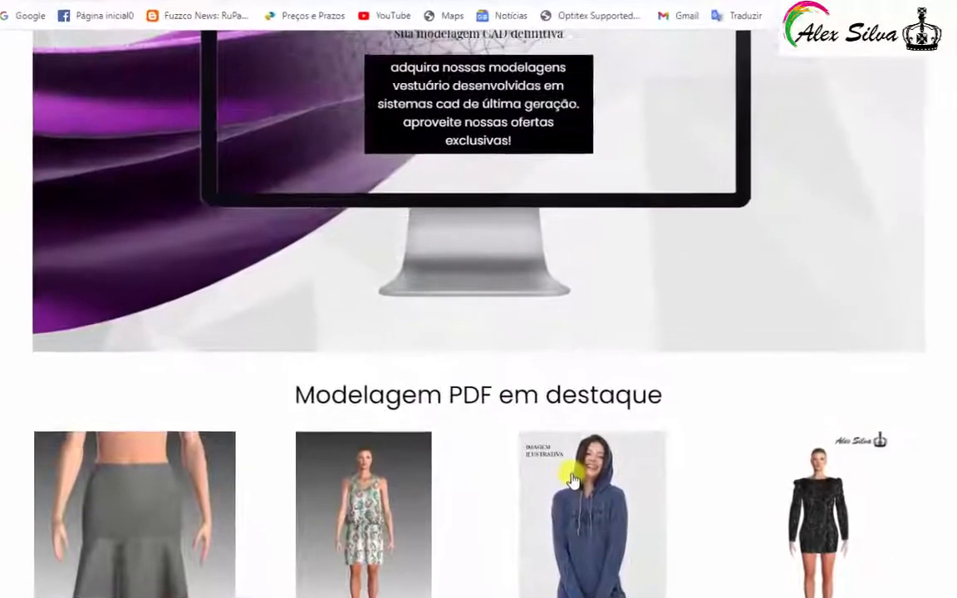
pyautogui.scroll(-3, 554, 455)
pyautogui.scroll(3, 554, 455)
pyautogui.scroll(1, 581, 492)
pyautogui.scroll(-2, 333, 352)
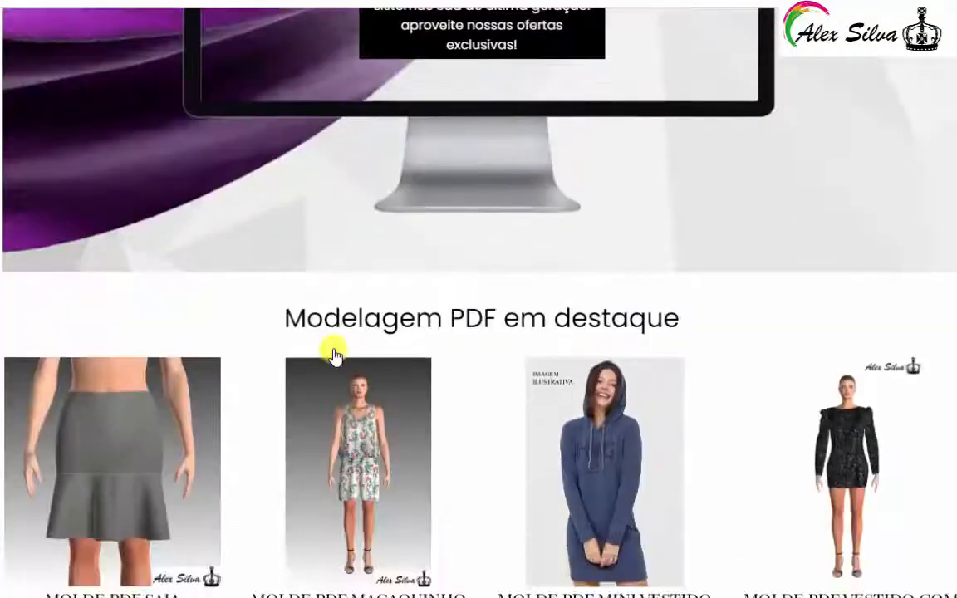
pyautogui.scroll(6, 333, 352)
# Step: Open the store's women's category (fem) and look through the PDF patterns and prices offered there
pyautogui.moveTo(168, 166)
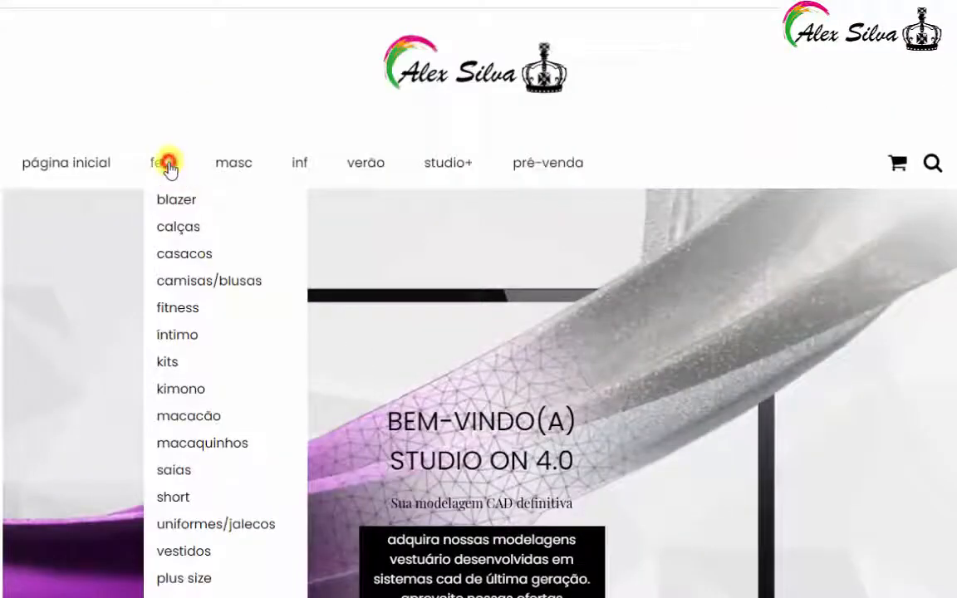
pyautogui.click(285, 237)
pyautogui.scroll(-5, 399, 285)
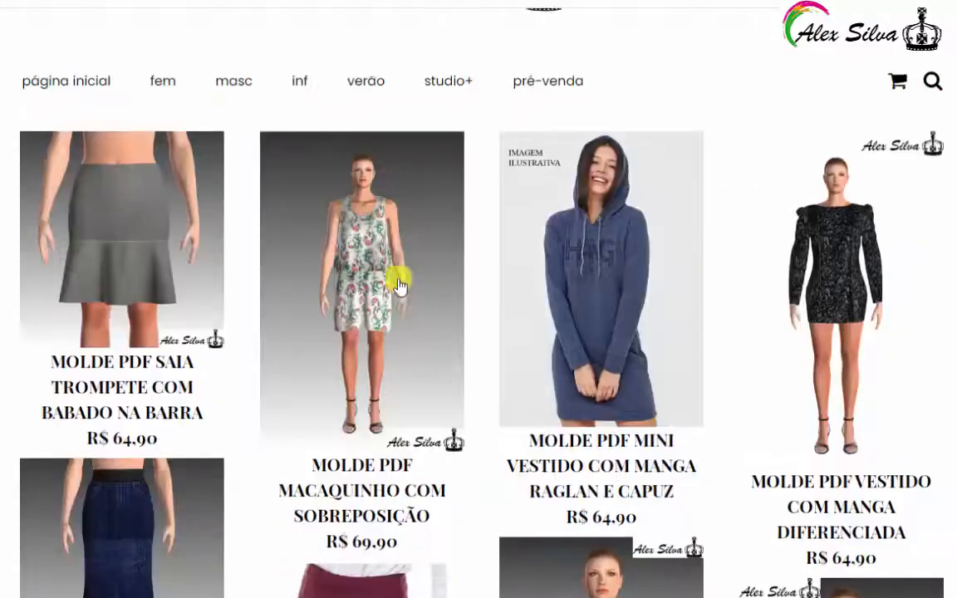
pyautogui.scroll(-6, 399, 285)
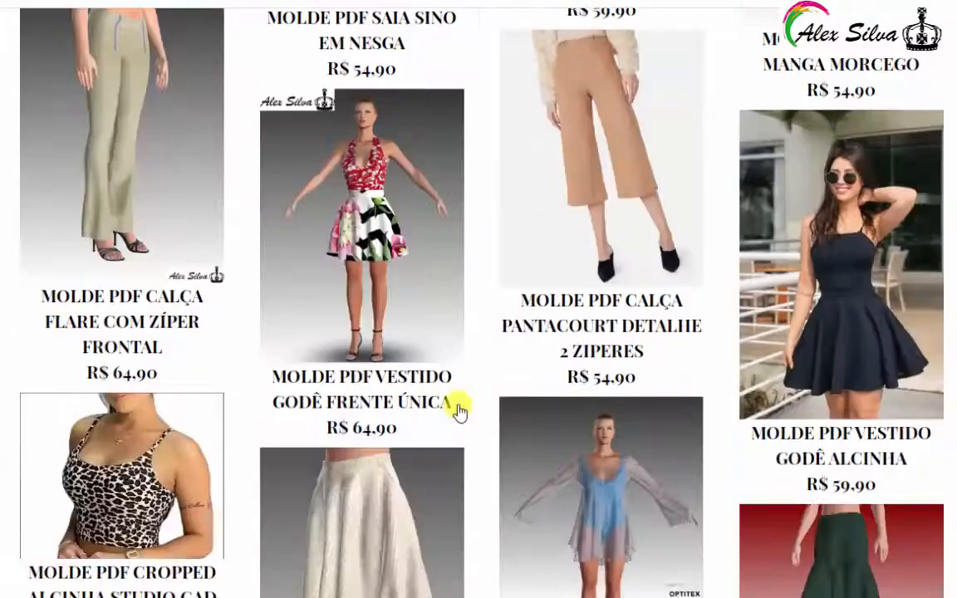
pyautogui.scroll(4, 455, 406)
pyautogui.scroll(8, 459, 410)
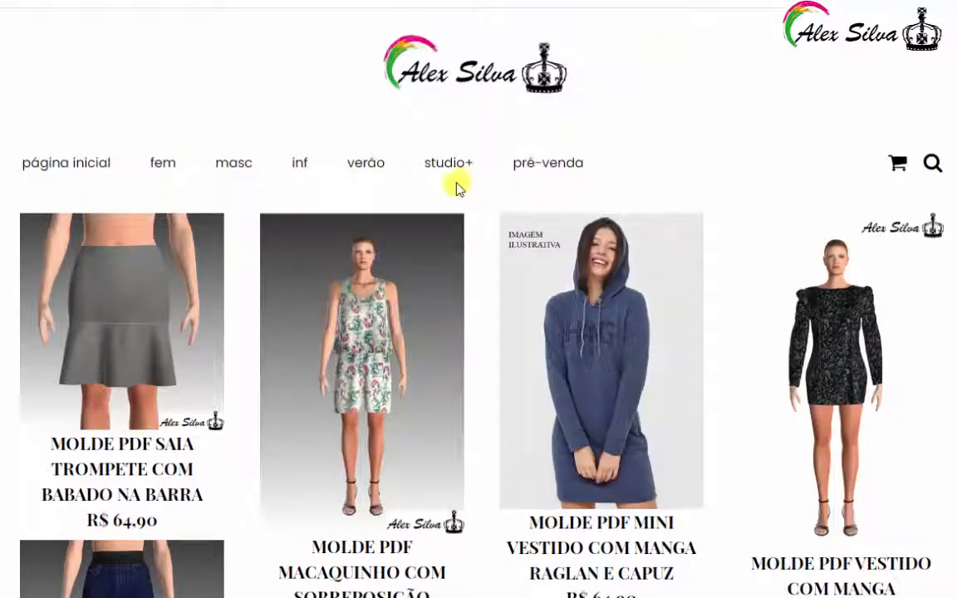
pyautogui.moveTo(440, 179)
pyautogui.moveTo(517, 164)
pyautogui.scroll(-1, 408, 384)
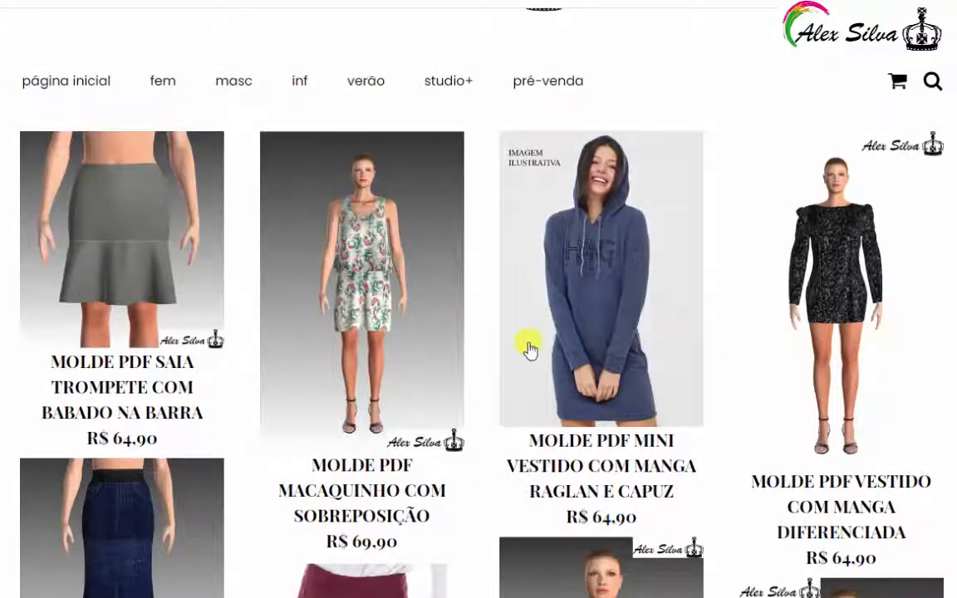
pyautogui.scroll(-1, 529, 365)
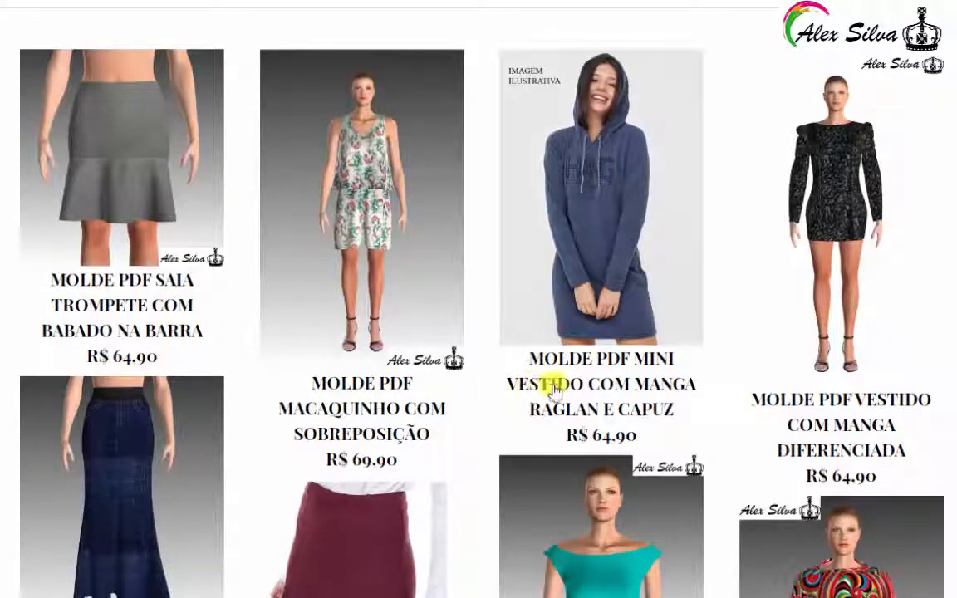
pyautogui.scroll(-4, 551, 389)
pyautogui.scroll(-1, 254, 357)
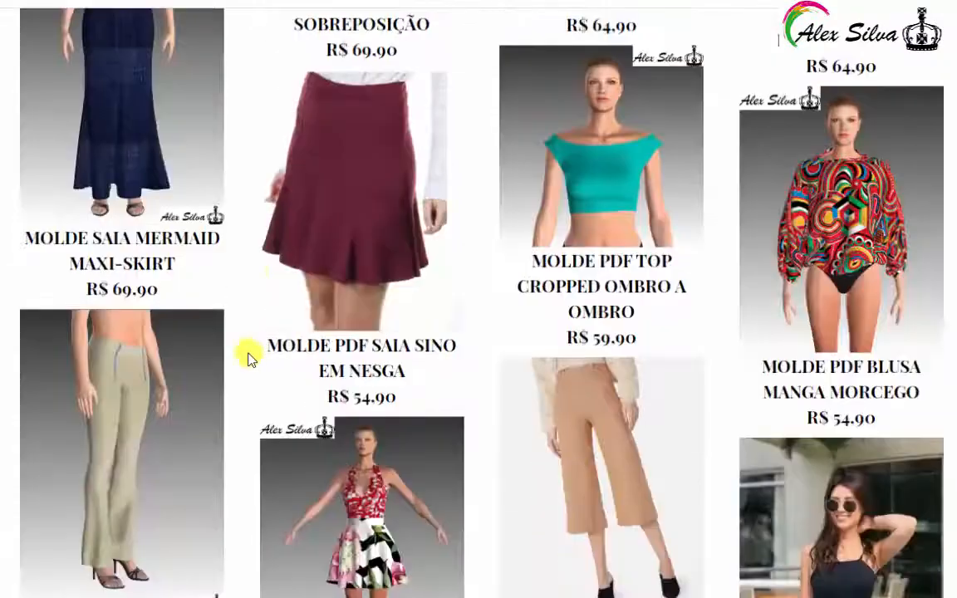
pyautogui.scroll(5, 198, 342)
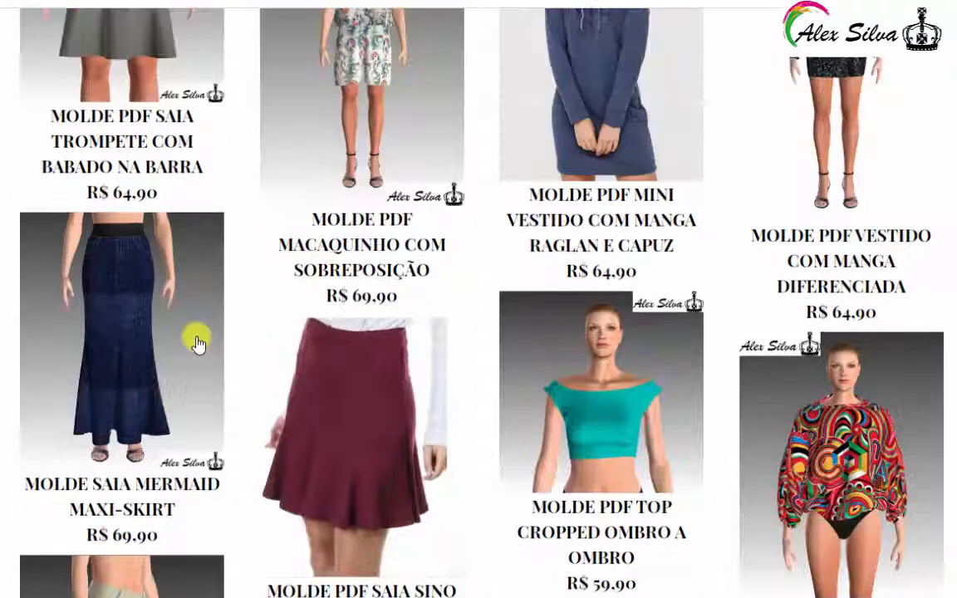
pyautogui.scroll(2, 198, 343)
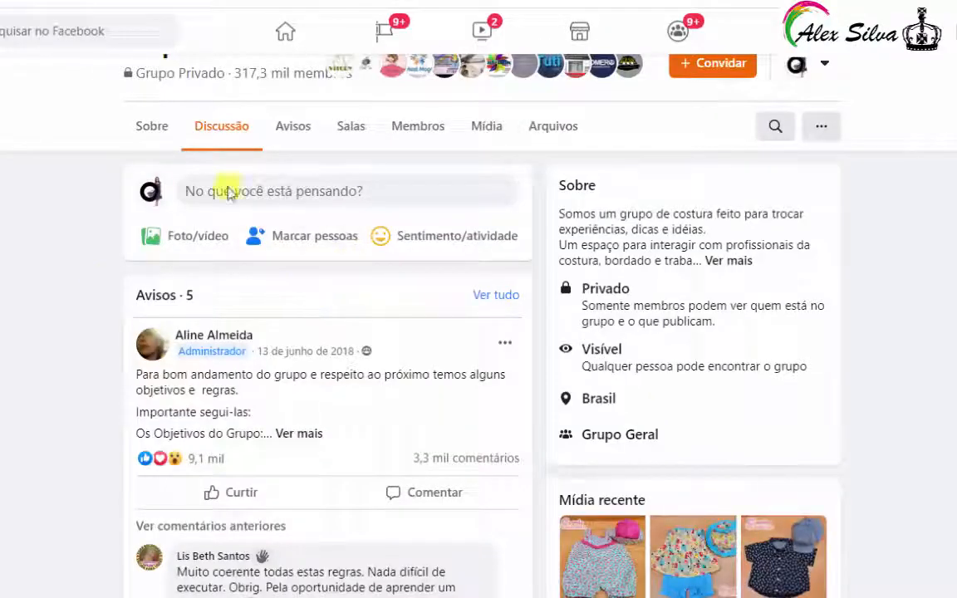
# Step: Look through the Grupo da Costura Facebook group page and its list of members and administrators
pyautogui.scroll(4, 99, 283)
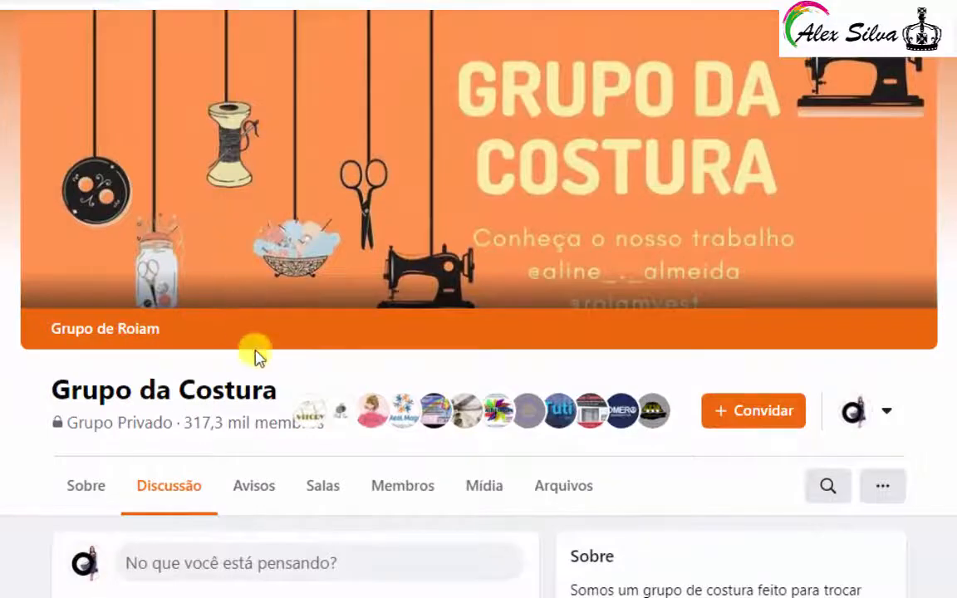
pyautogui.scroll(-5, 255, 356)
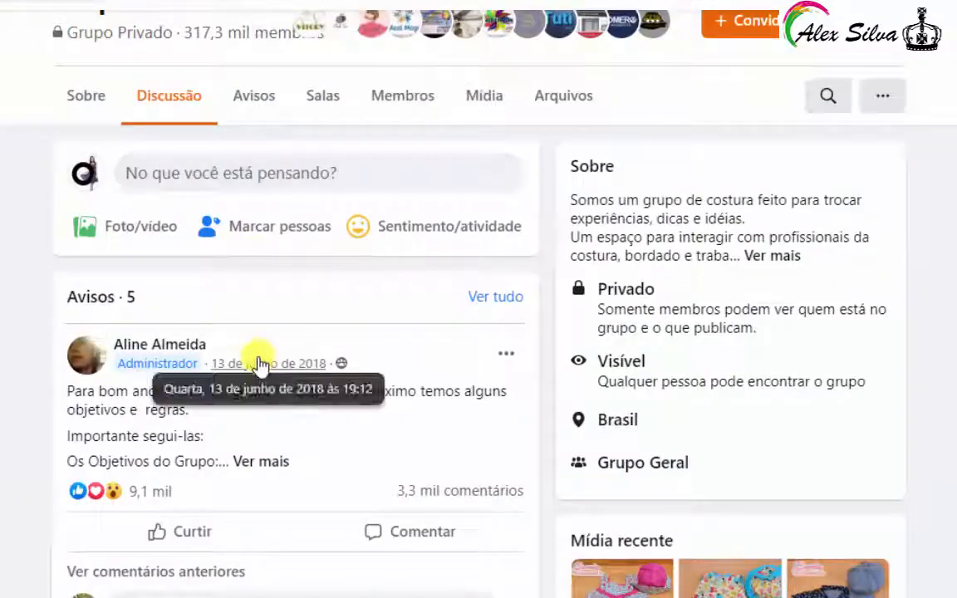
pyautogui.scroll(4, 105, 260)
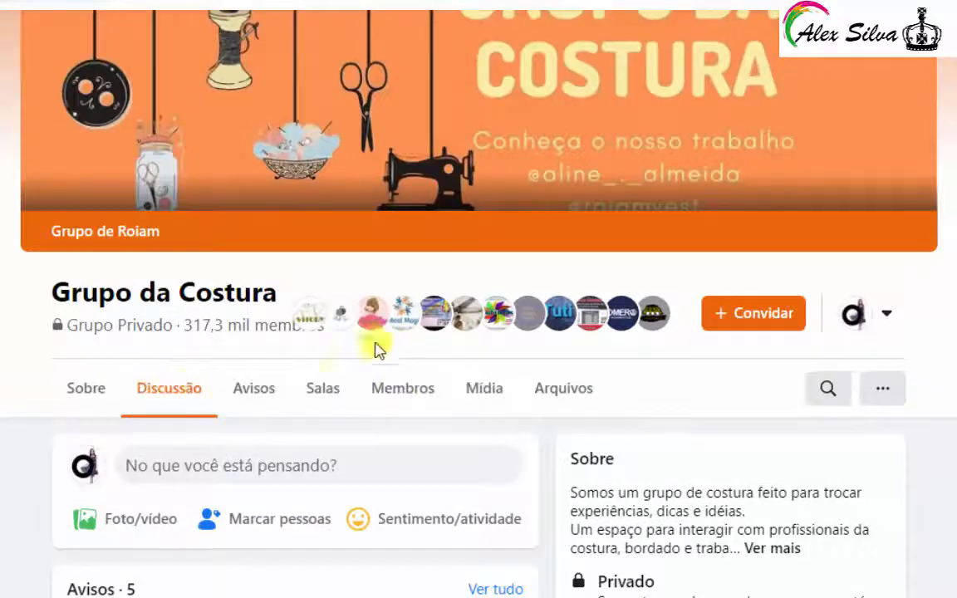
pyautogui.click(404, 392)
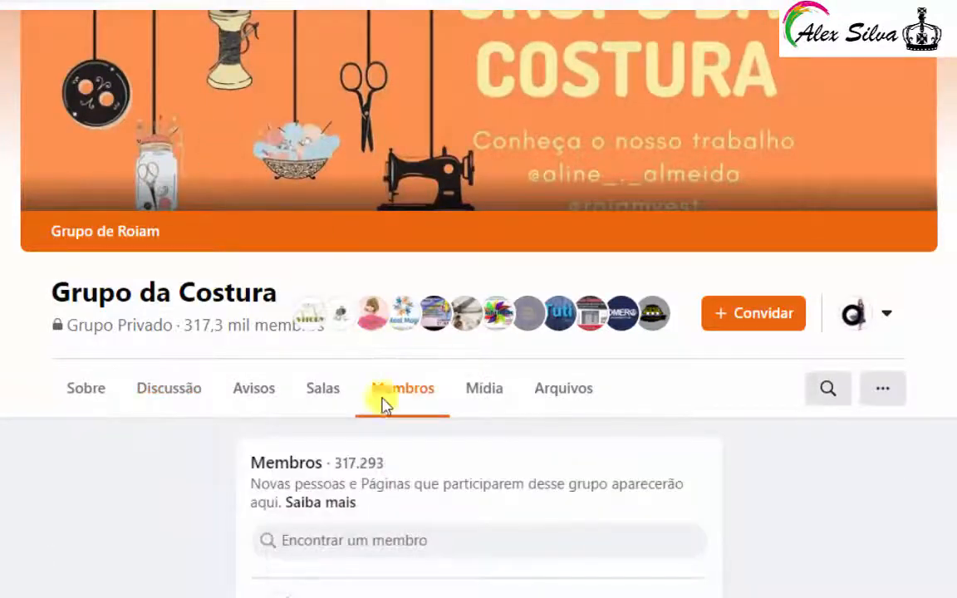
pyautogui.scroll(-5, 420, 465)
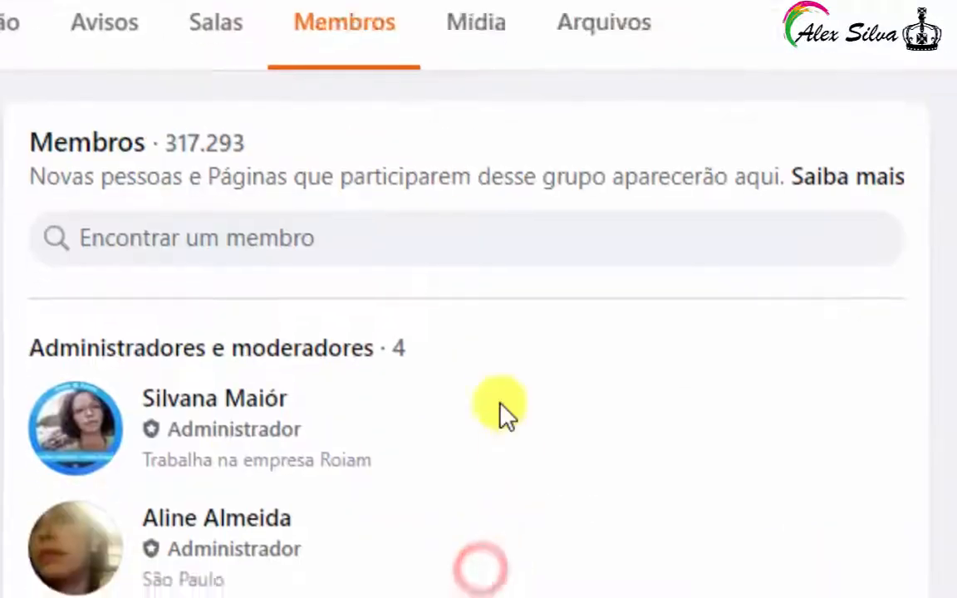
pyautogui.scroll(-3, 272, 474)
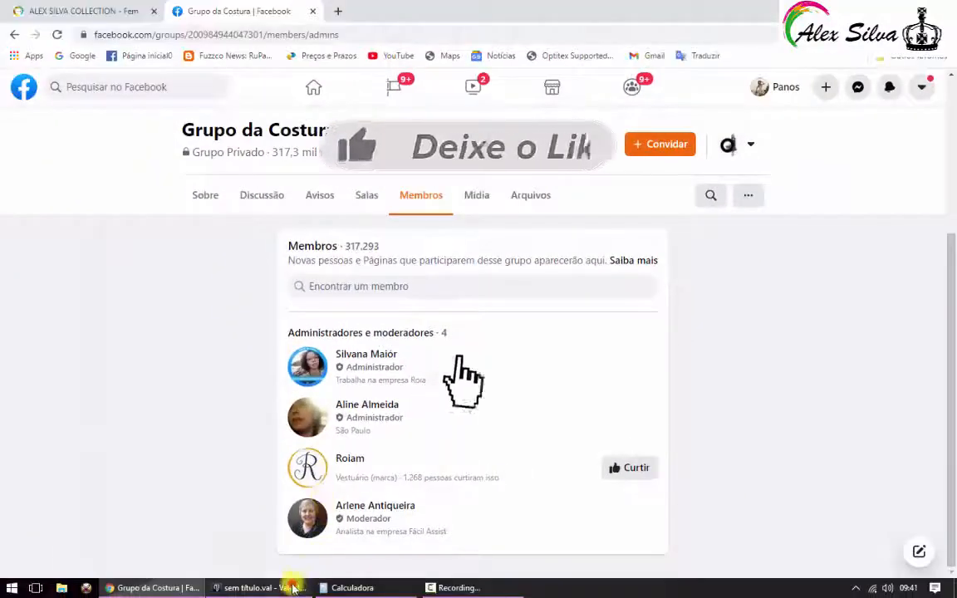
# Step: Switch to Valentina and create a new pattern piece named FRENTE with centimetres as the unit
pyautogui.click(262, 587)
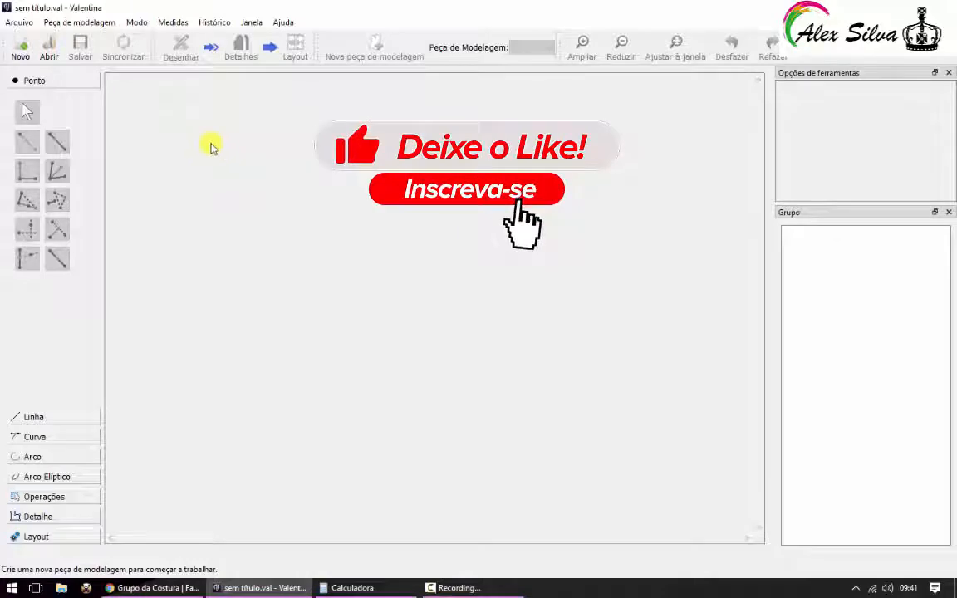
pyautogui.click(24, 52)
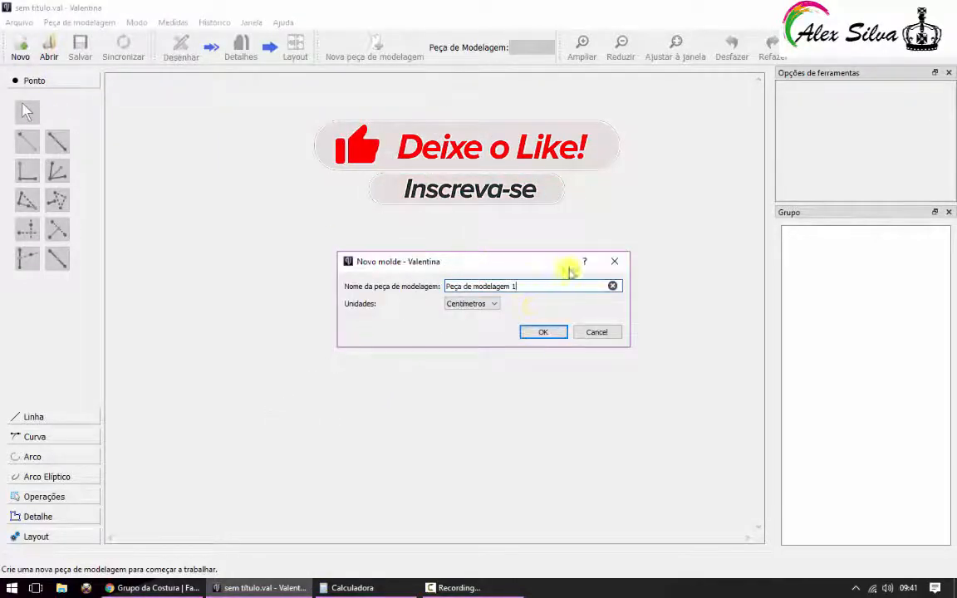
pyautogui.moveTo(522, 286); pyautogui.dragTo(395, 276)
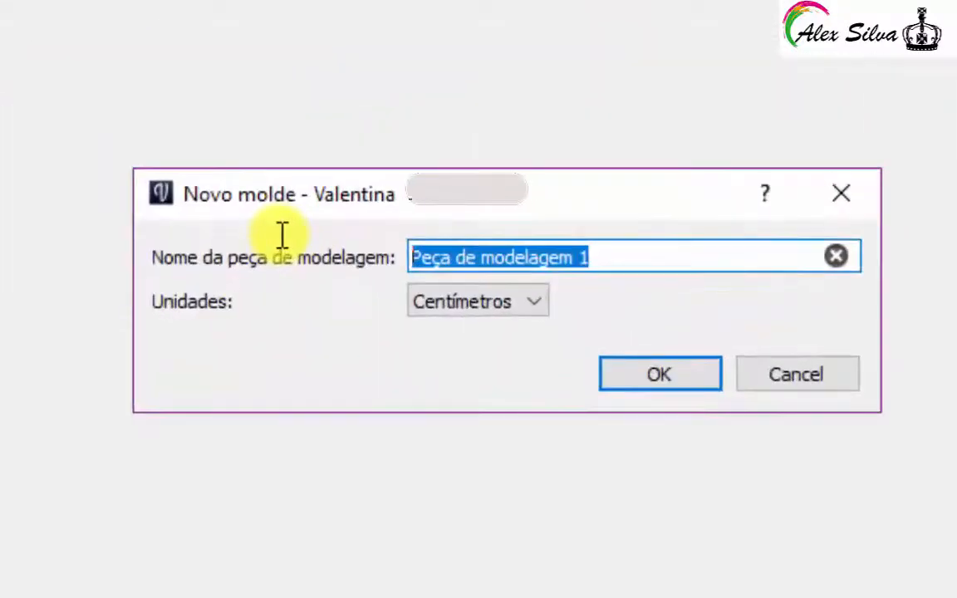
pyautogui.write('FRENTE')
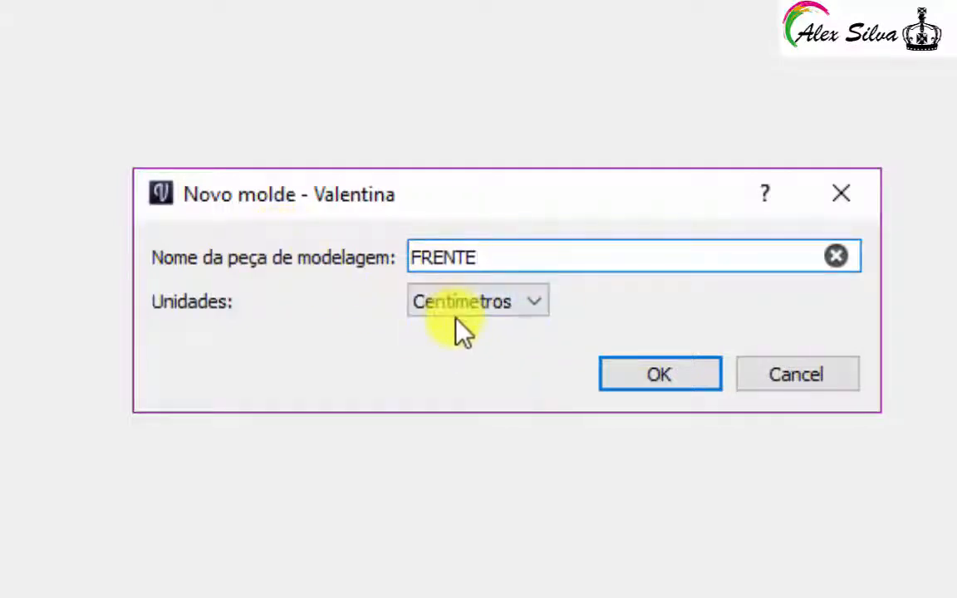
pyautogui.click(699, 380)
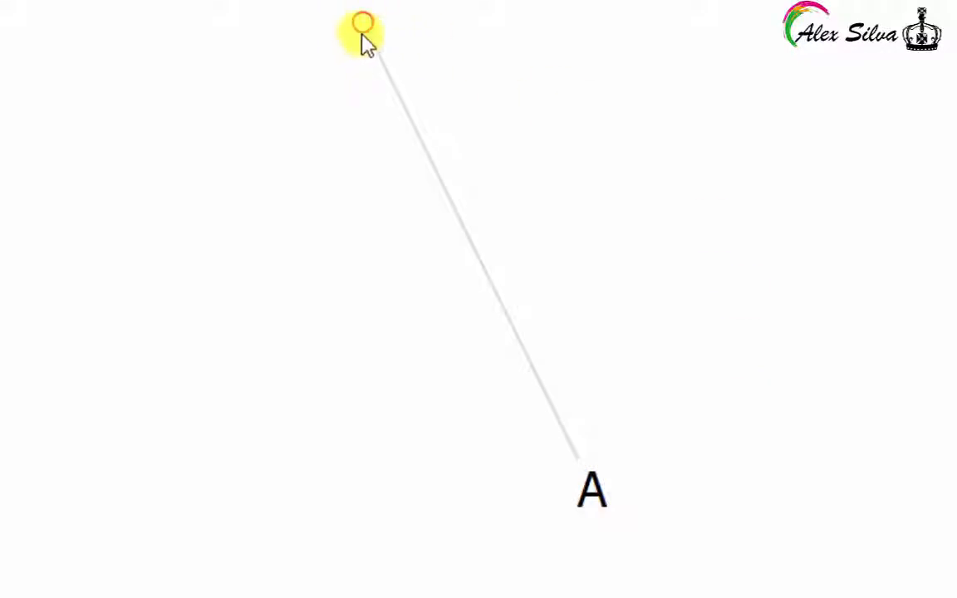
# Step: Move the label of base point A to the lower left of its point
pyautogui.scroll(2, 362, 29)
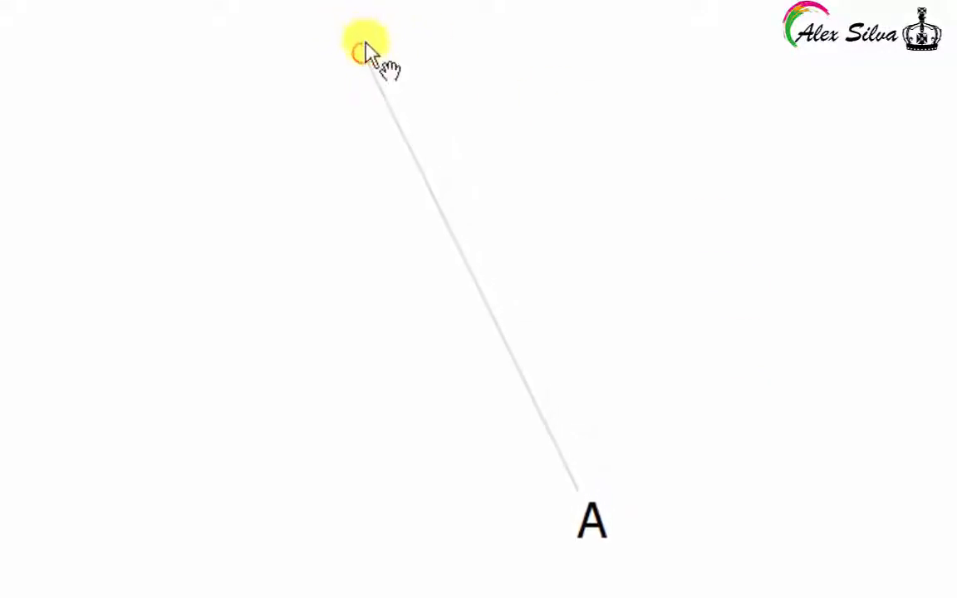
pyautogui.moveTo(593, 527); pyautogui.dragTo(224, 266)
pyautogui.moveTo(264, 334)
pyautogui.mouseDown()
pyautogui.moveTo(382, 7)
pyautogui.moveTo(147, 223)
pyautogui.moveTo(233, 274)
pyautogui.moveTo(192, 260)
pyautogui.mouseUp()
pyautogui.scroll(1, 306, 277)
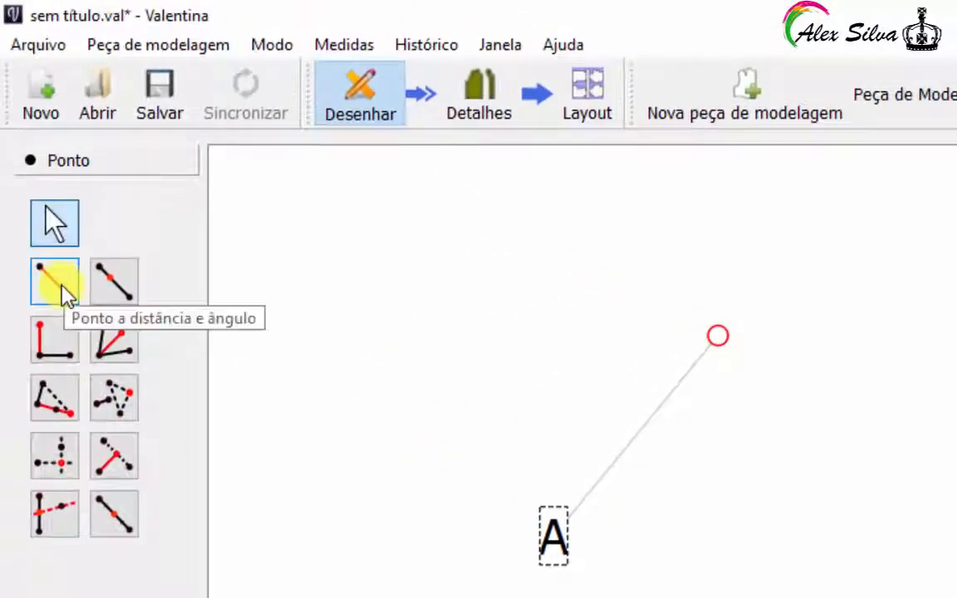
pyautogui.click(76, 161)
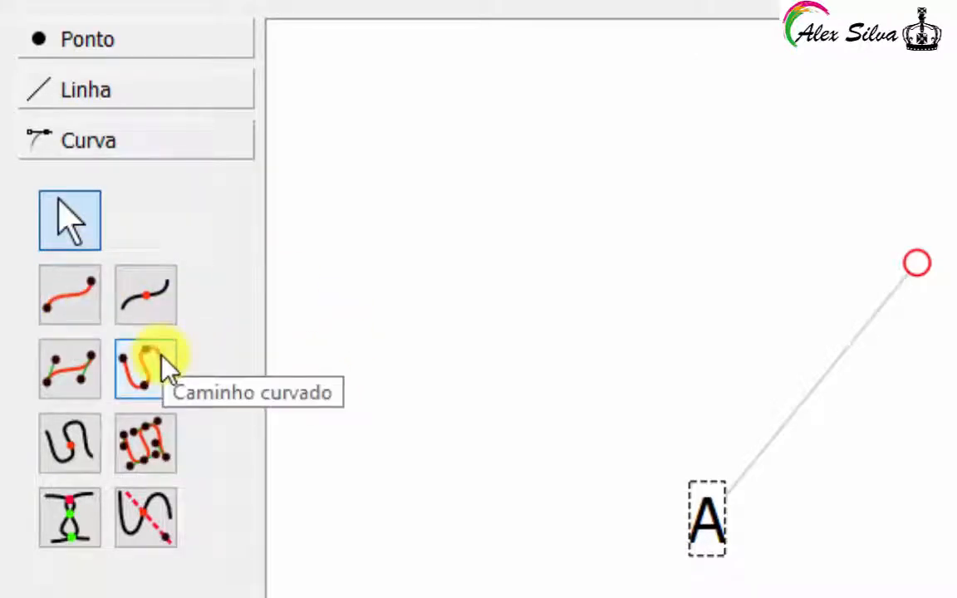
pyautogui.click(531, 352)
pyautogui.scroll(3, 532, 352)
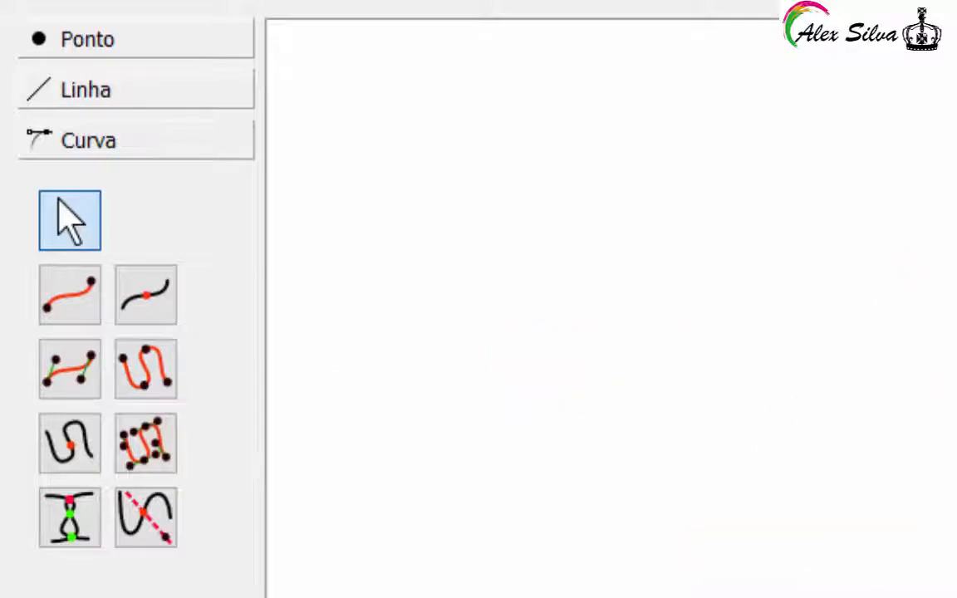
pyautogui.scroll(-2, 532, 352)
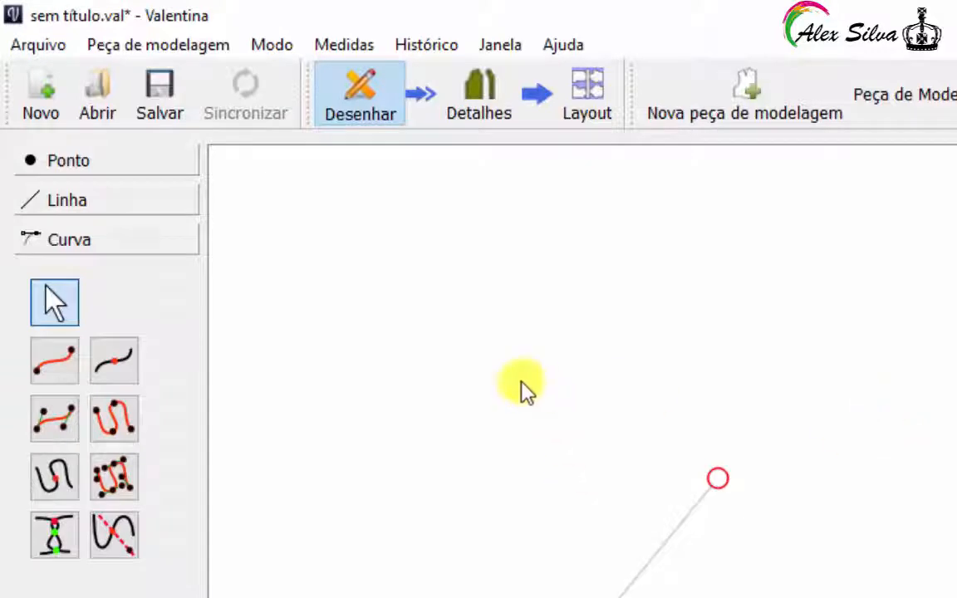
# Step: Create a point at distance and angle from base point A, with length 5 cm and angle 0°
pyautogui.click(91, 163)
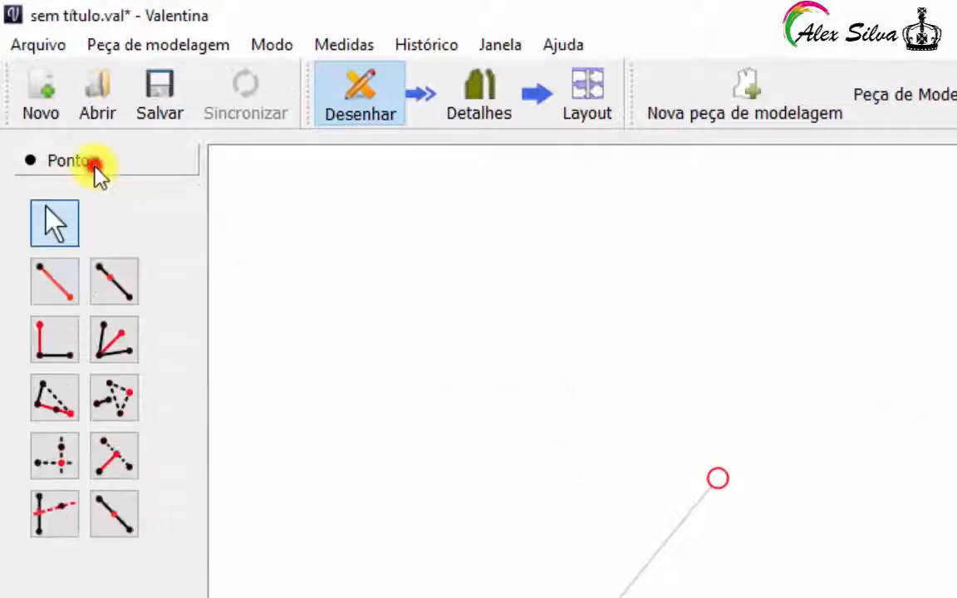
pyautogui.click(61, 283)
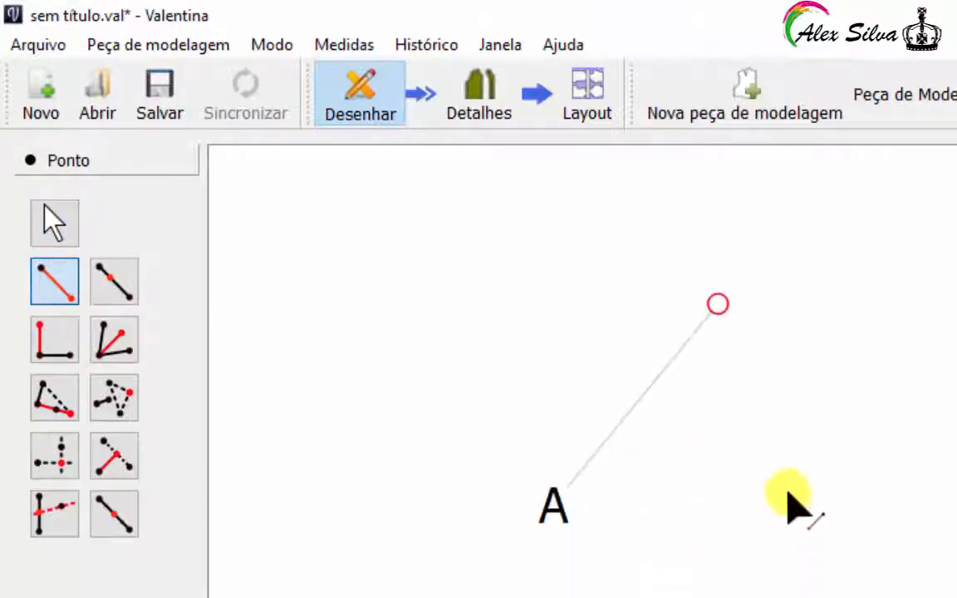
pyautogui.click(717, 485)
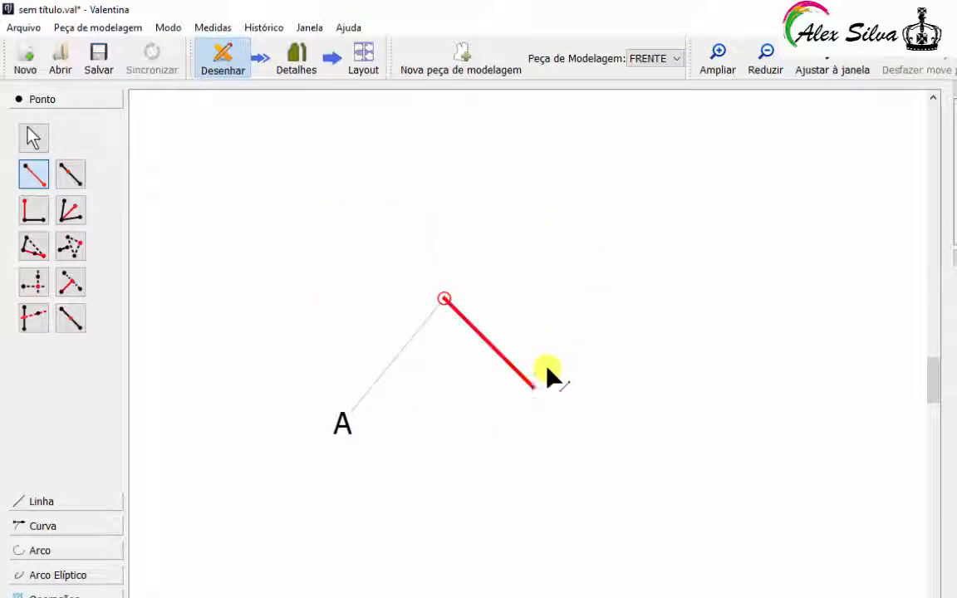
pyautogui.click(711, 299)
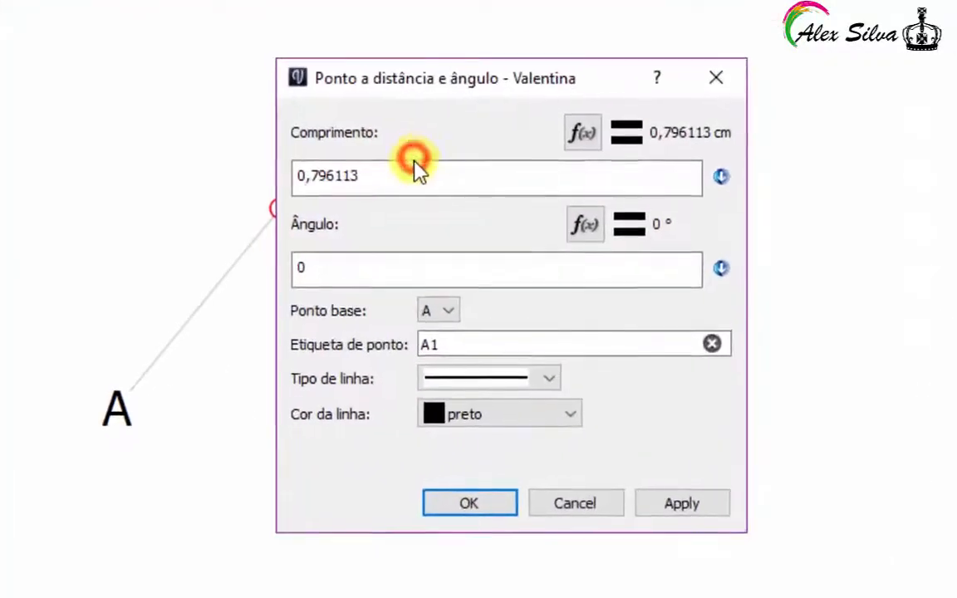
pyautogui.moveTo(415, 169); pyautogui.dragTo(294, 175)
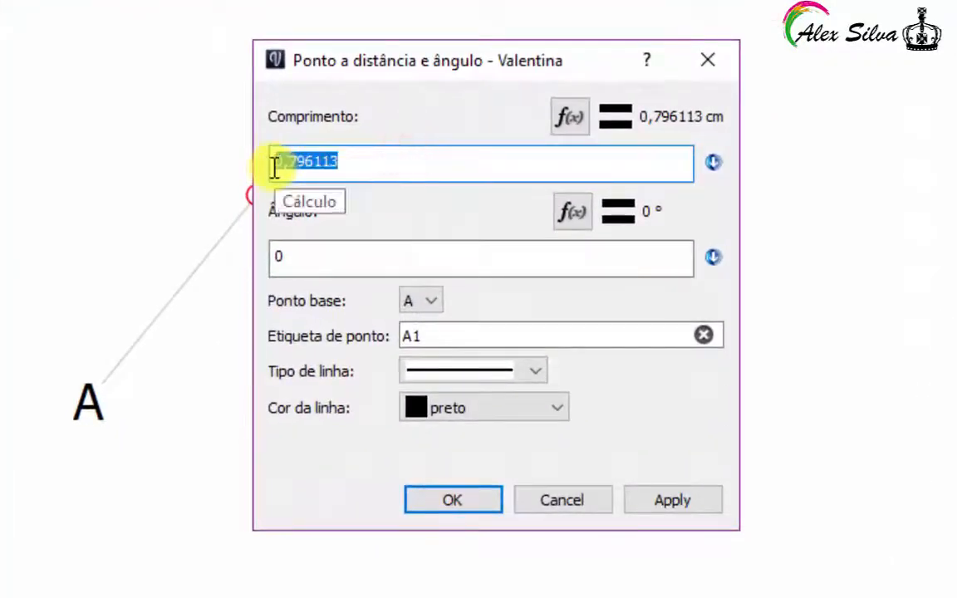
pyautogui.press('BackSpace')
pyautogui.write('5')
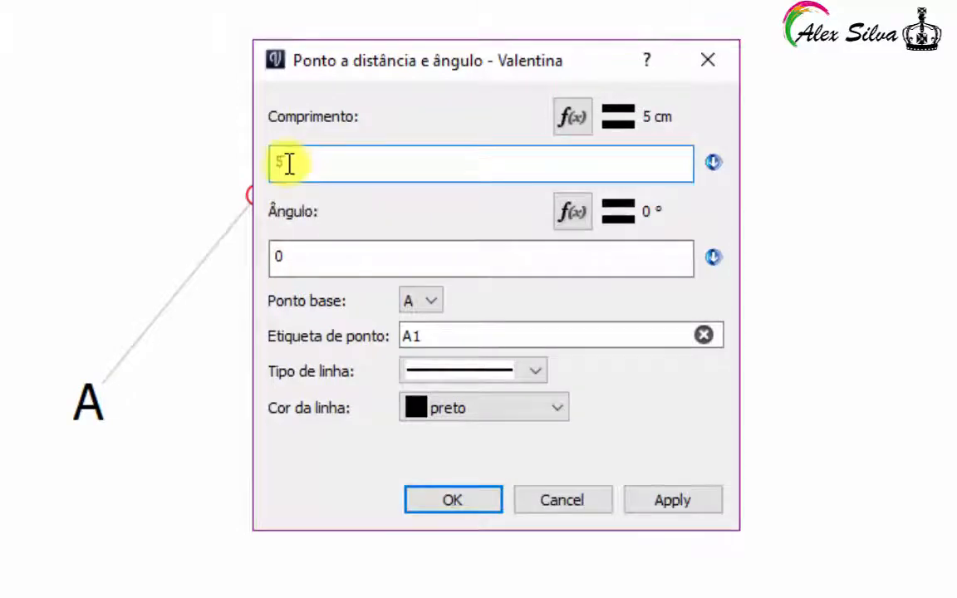
pyautogui.click(671, 500)
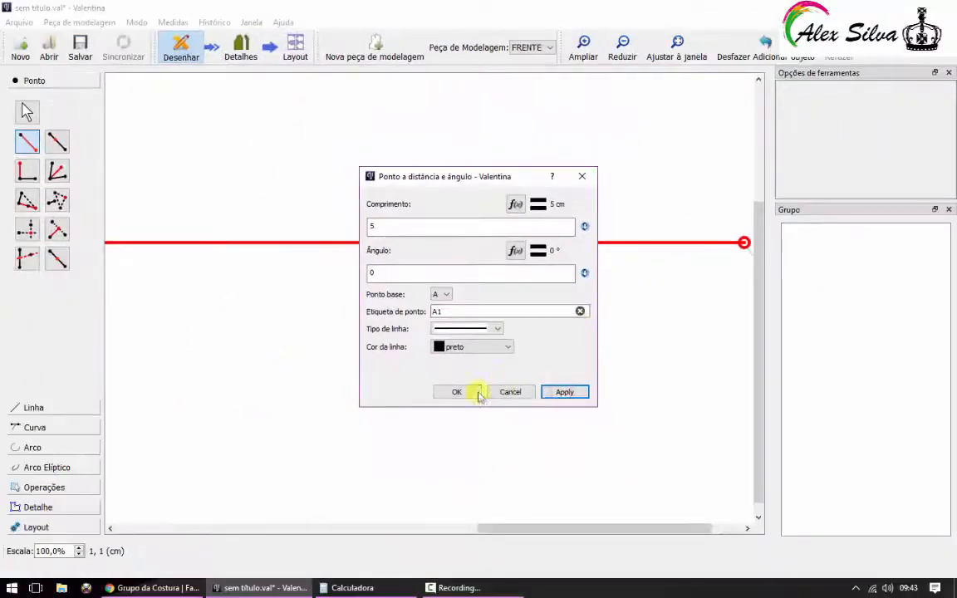
pyautogui.click(467, 395)
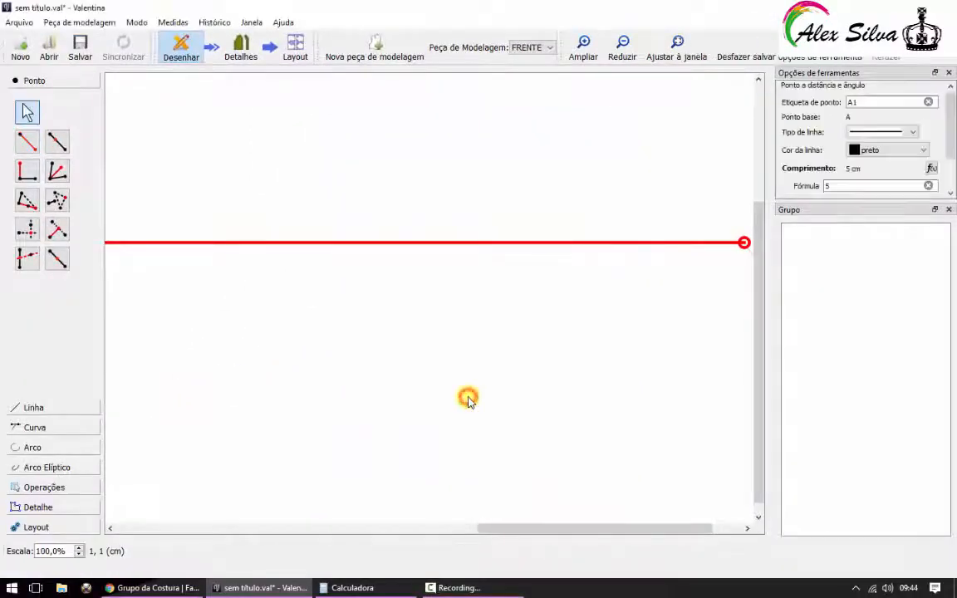
pyautogui.click(680, 54)
pyautogui.click(616, 160)
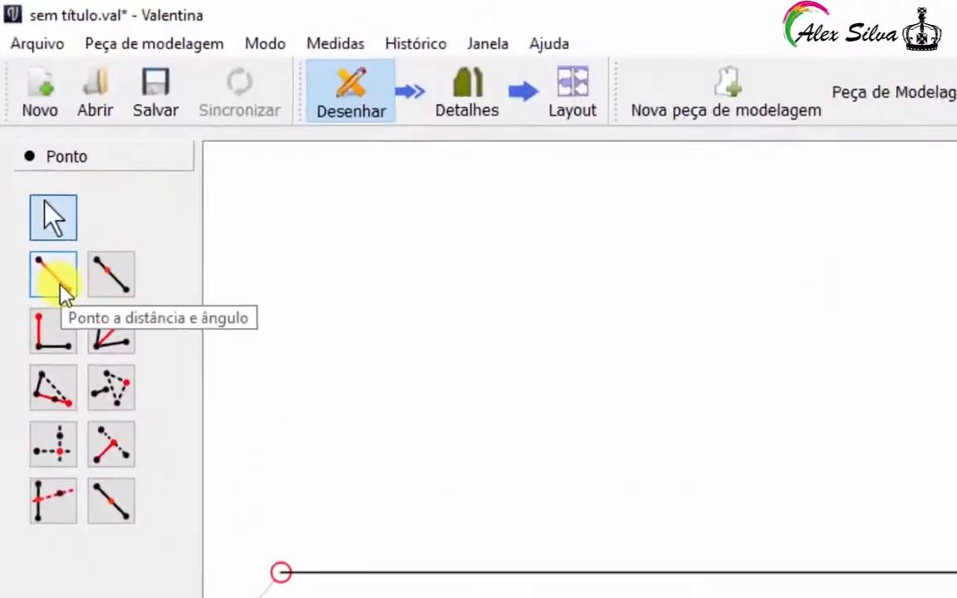
# Step: Create a point at distance and angle from point A1, with length 10 cm and angle 270°
pyautogui.click(60, 286)
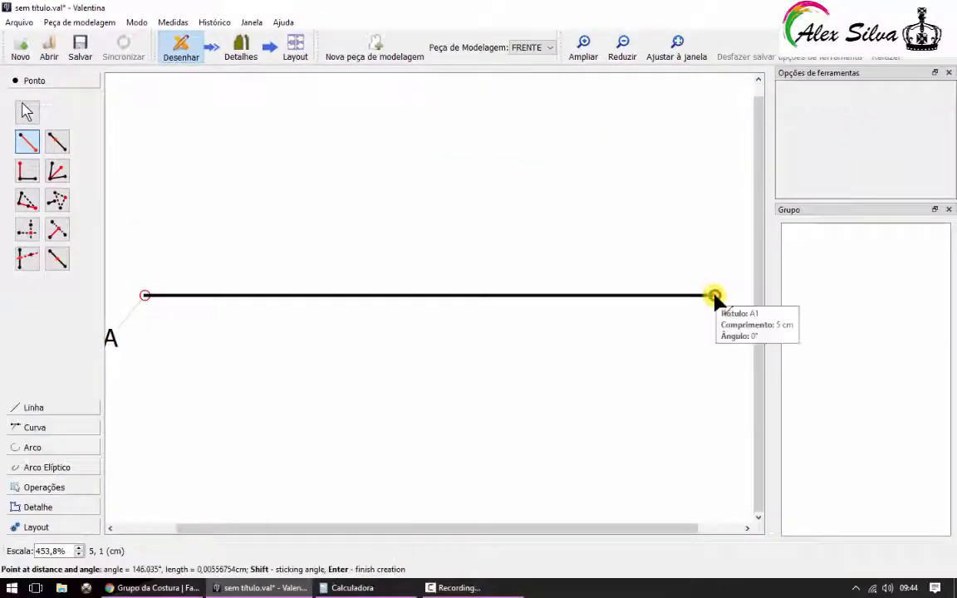
pyautogui.click(705, 422)
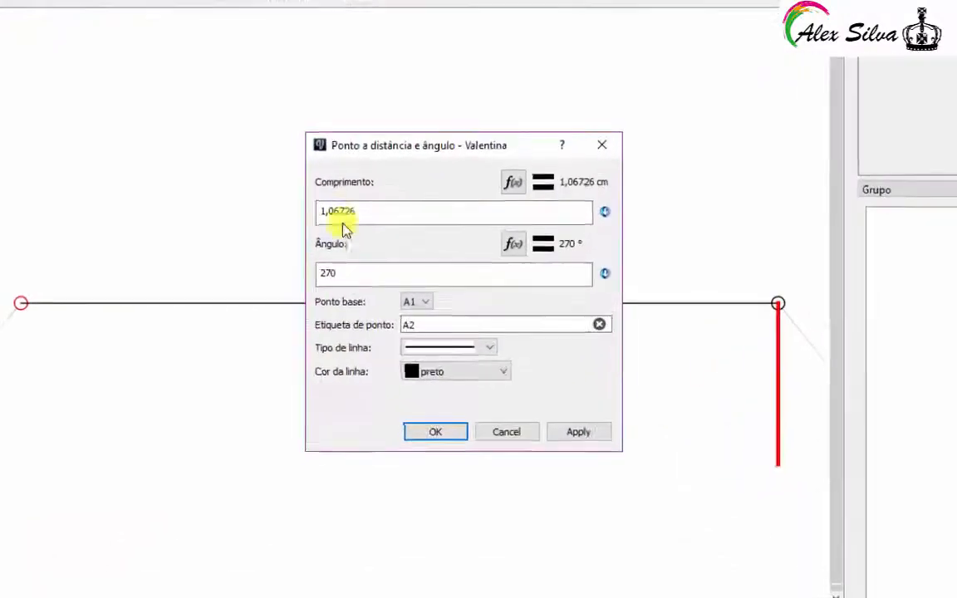
pyautogui.click(406, 221)
pyautogui.moveTo(313, 184); pyautogui.dragTo(191, 193)
pyautogui.write('10')
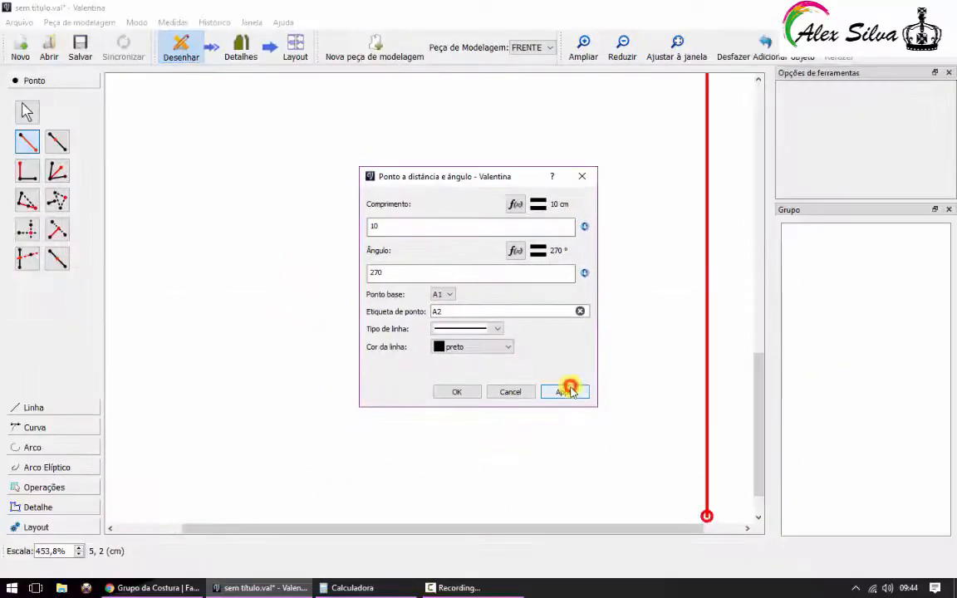
pyautogui.click(612, 498)
pyautogui.click(457, 392)
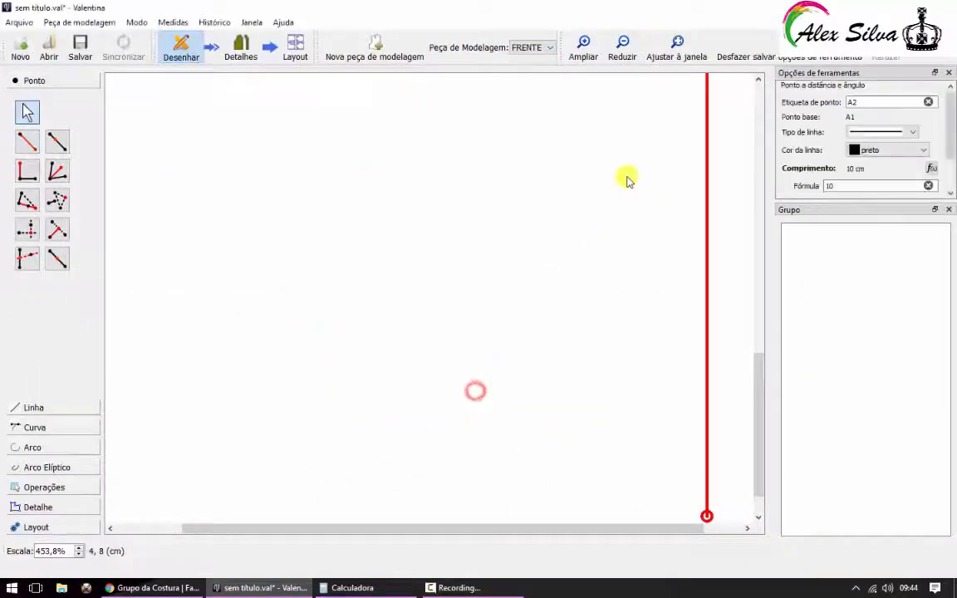
pyautogui.click(671, 50)
pyautogui.click(661, 178)
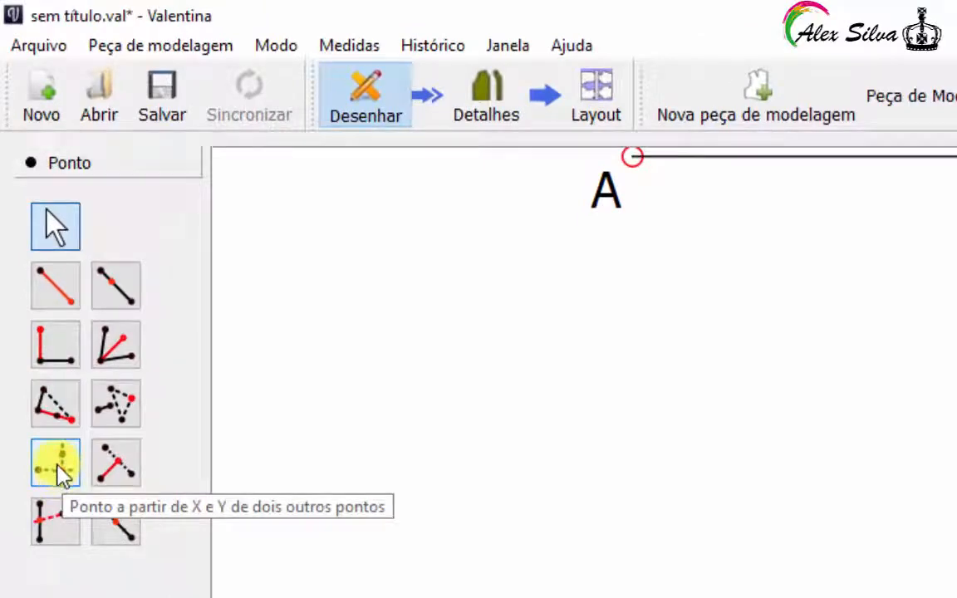
# Step: Create a point that takes its X position from point A and its Y position from point A2
pyautogui.click(58, 467)
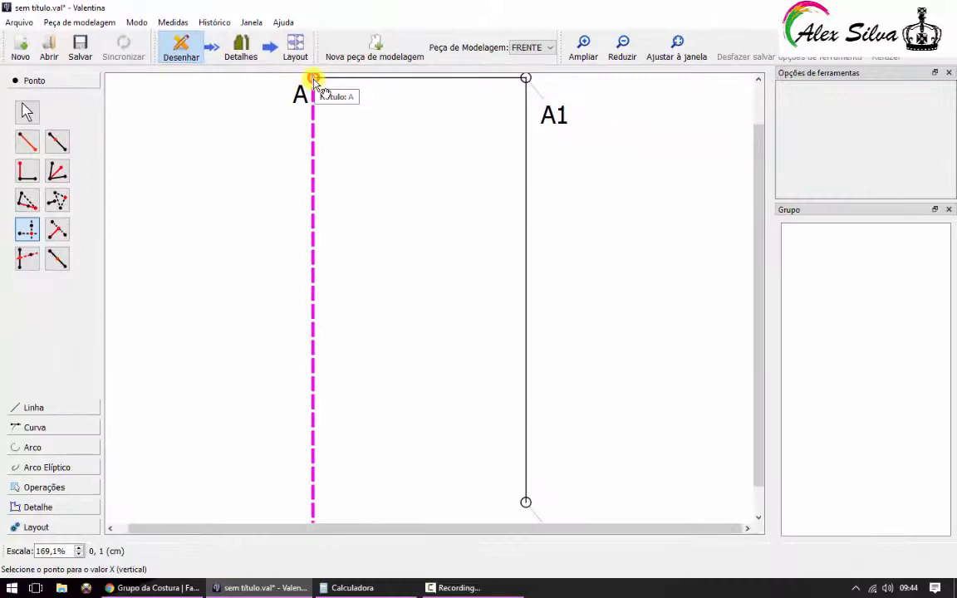
pyautogui.click(313, 79)
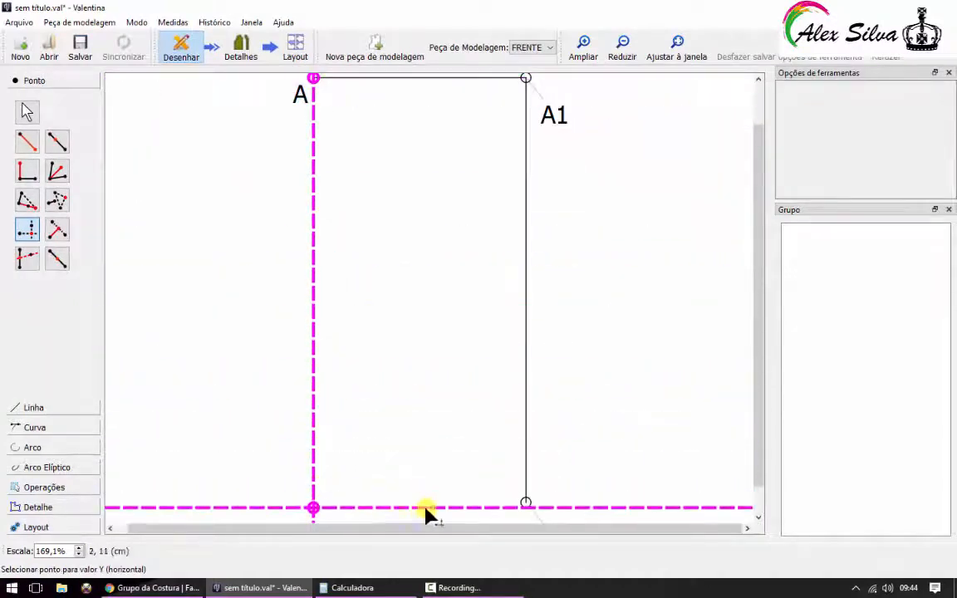
pyautogui.click(526, 502)
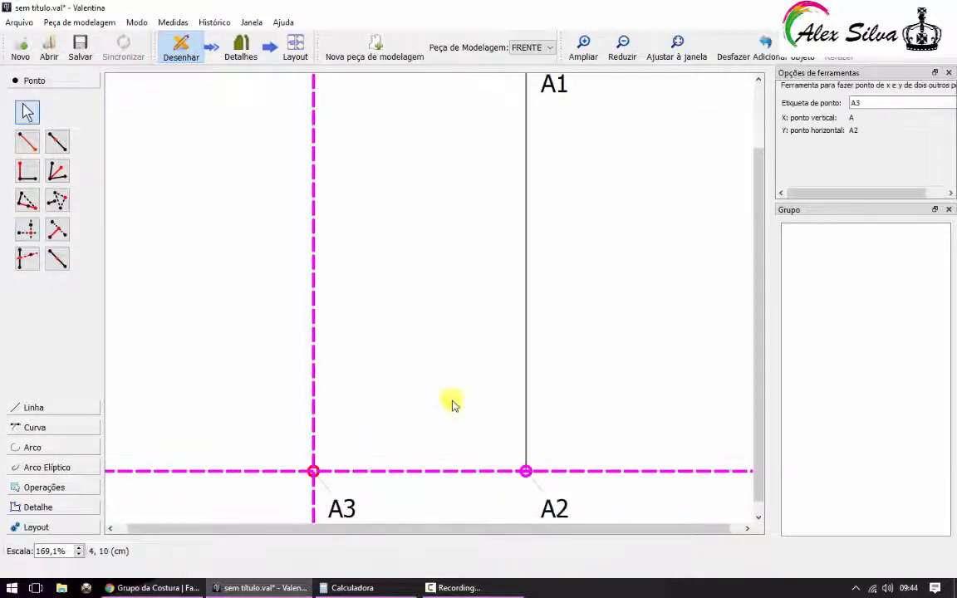
pyautogui.scroll(2, 453, 404)
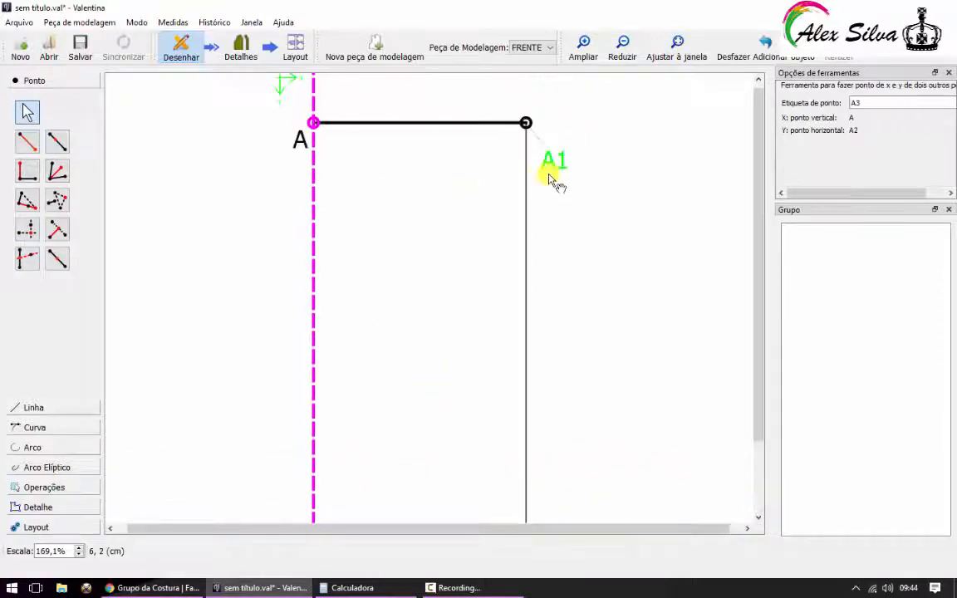
pyautogui.scroll(-3, 551, 177)
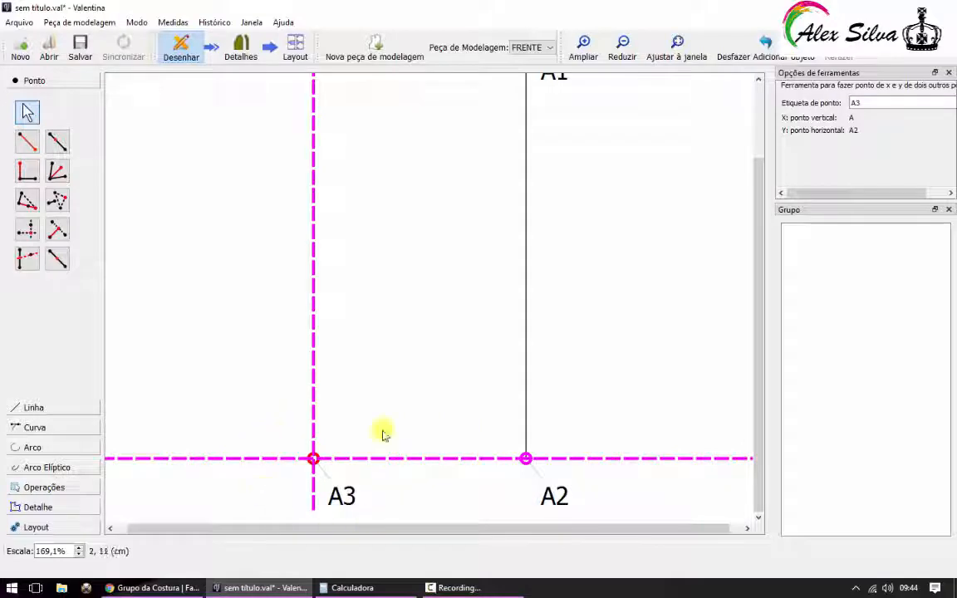
pyautogui.click(238, 268)
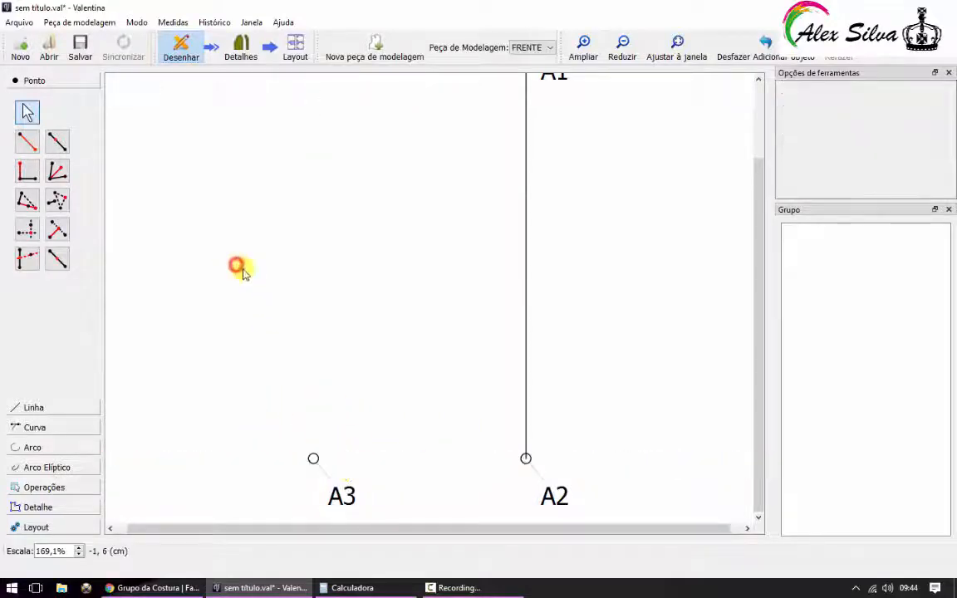
pyautogui.scroll(3, 333, 249)
pyautogui.scroll(-3, 345, 415)
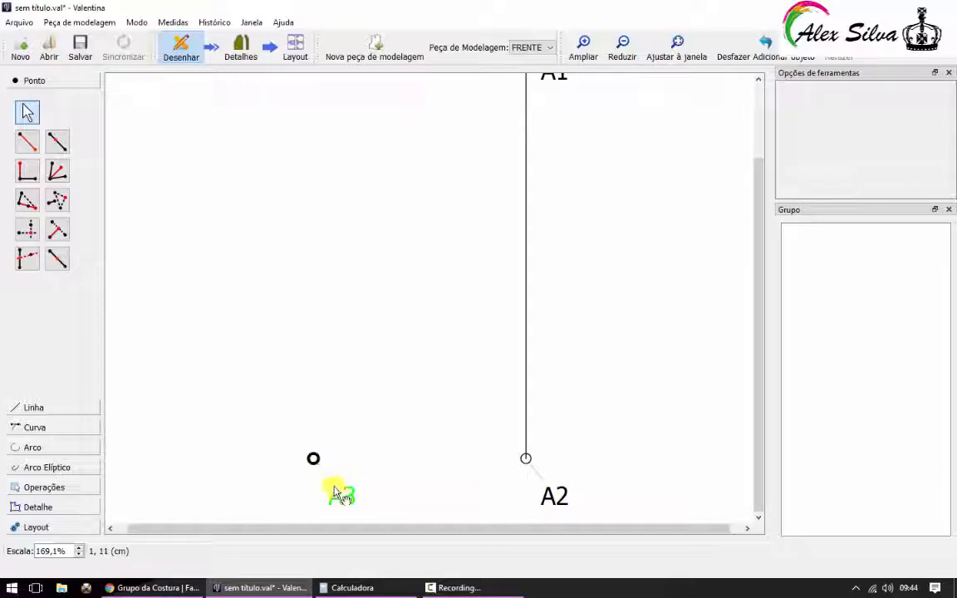
# Step: Move the label of point A3 to the lower left of its point and the label of point A further left
pyautogui.moveTo(336, 494); pyautogui.dragTo(270, 512)
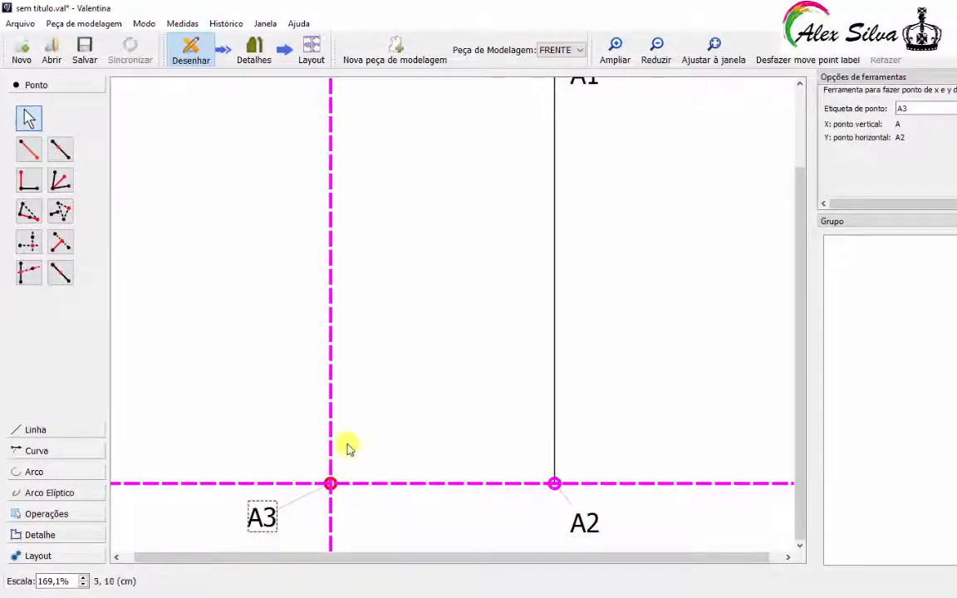
pyautogui.click(266, 402)
pyautogui.scroll(2, 558, 439)
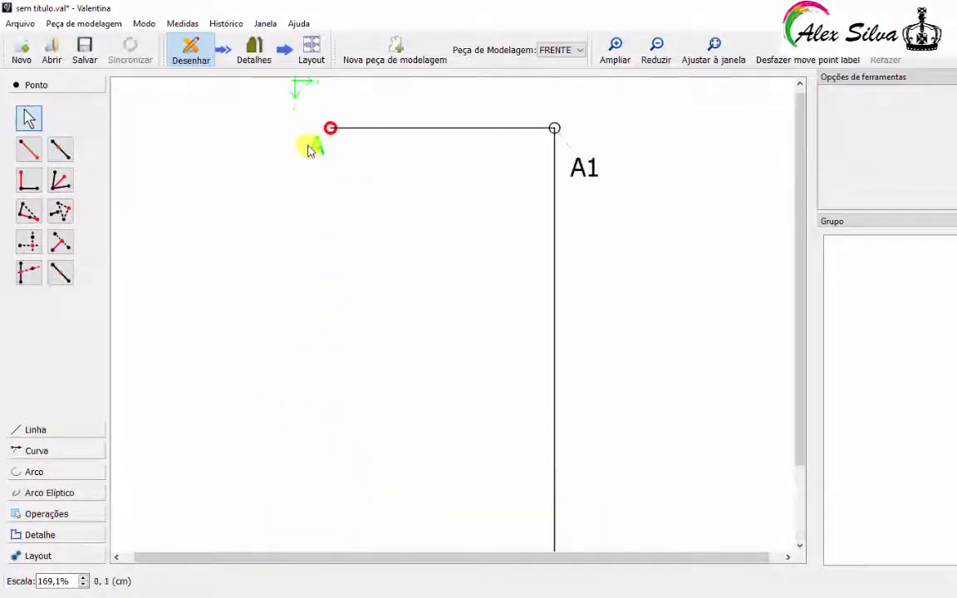
pyautogui.moveTo(314, 152); pyautogui.dragTo(296, 154)
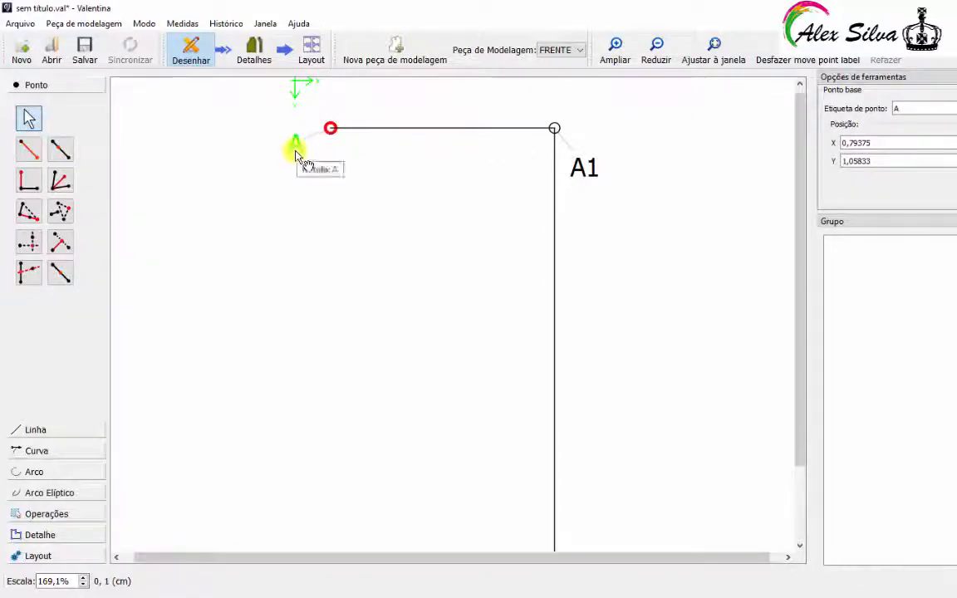
# Step: Rename point A1 as B
pyautogui.click(583, 167)
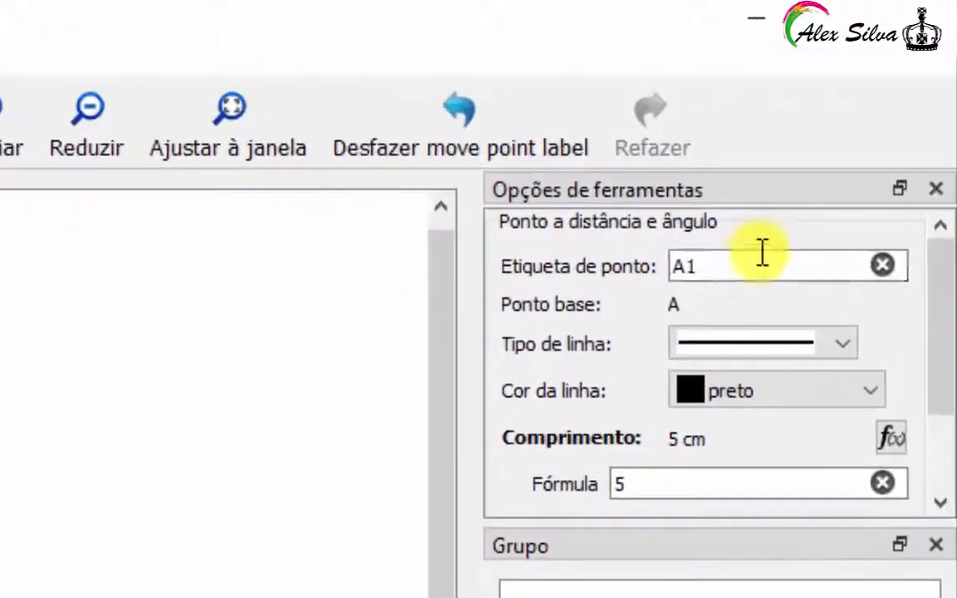
pyautogui.click(922, 106)
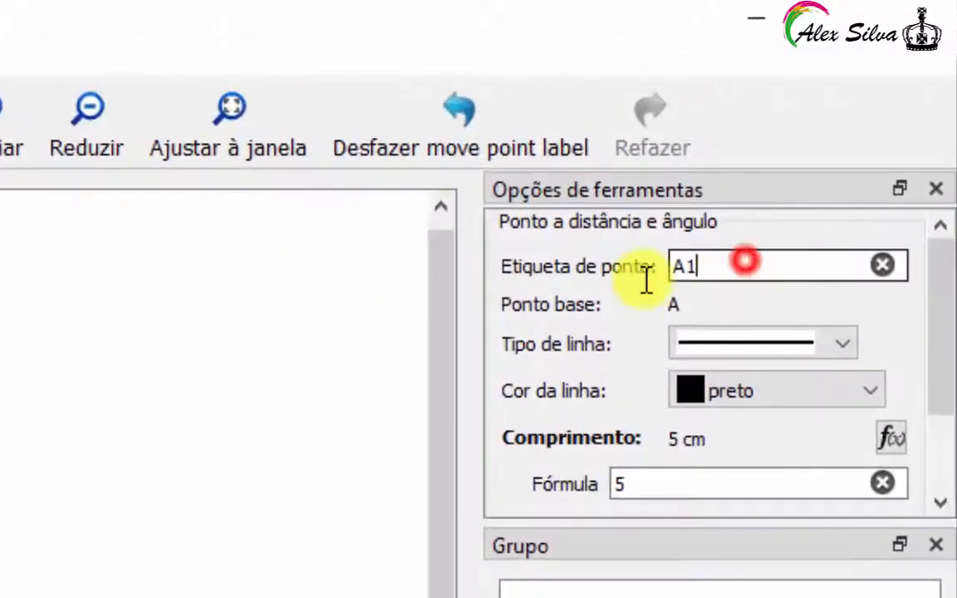
pyautogui.doubleClick(711, 262)
pyautogui.write('B')
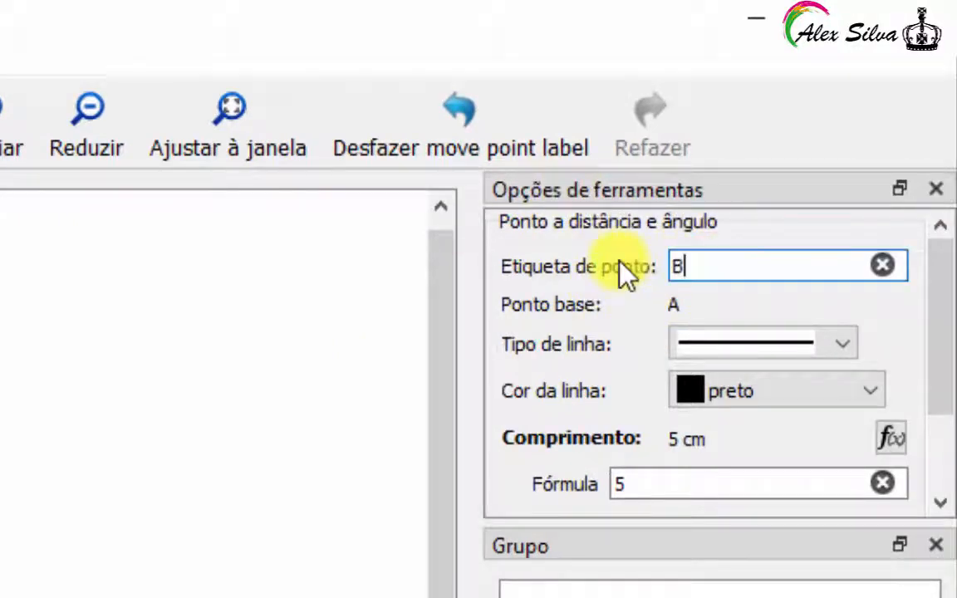
pyautogui.click(270, 567)
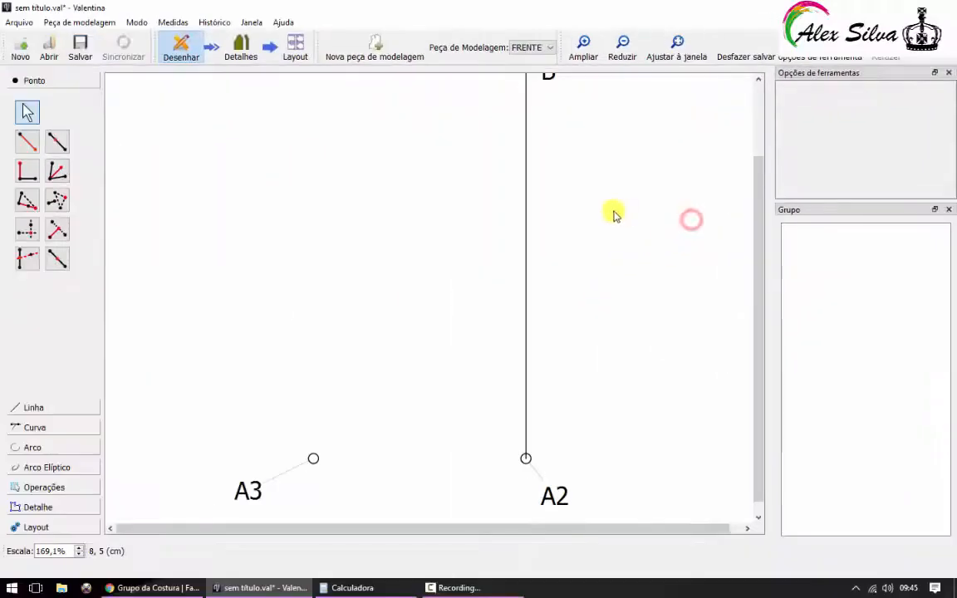
pyautogui.scroll(5, 582, 232)
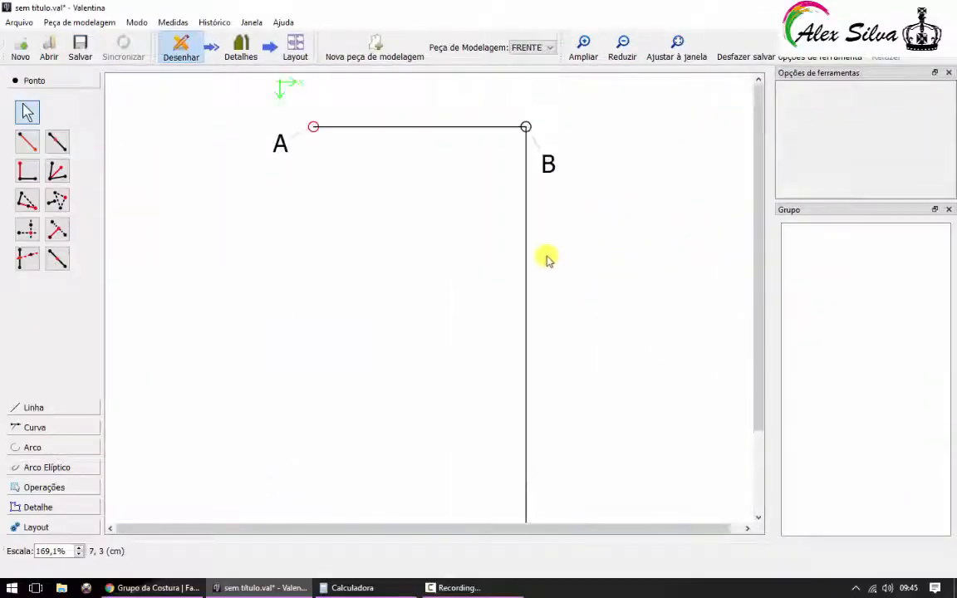
# Step: Rename point A3 as C
pyautogui.scroll(-5, 415, 398)
pyautogui.click(247, 480)
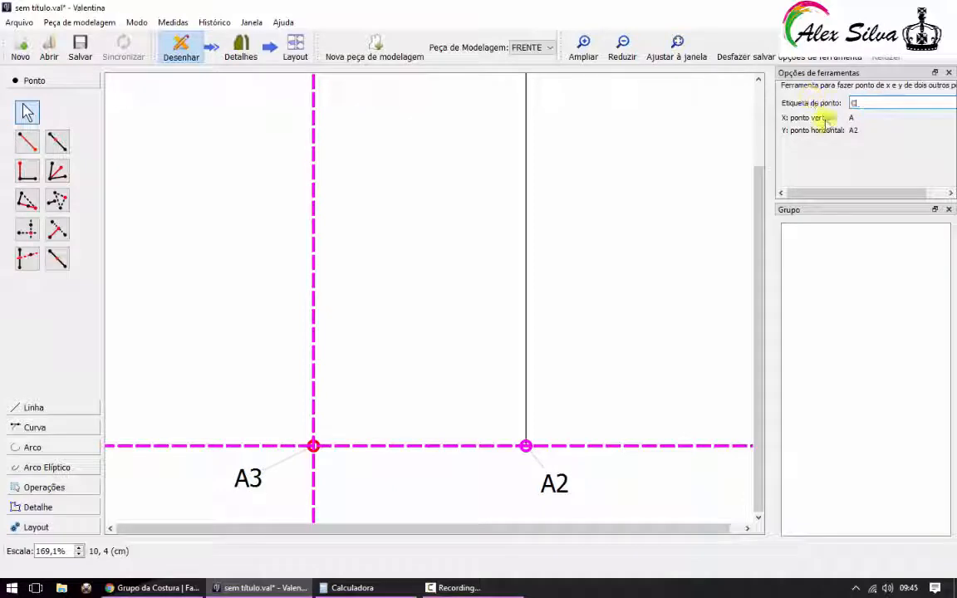
pyautogui.click(732, 215)
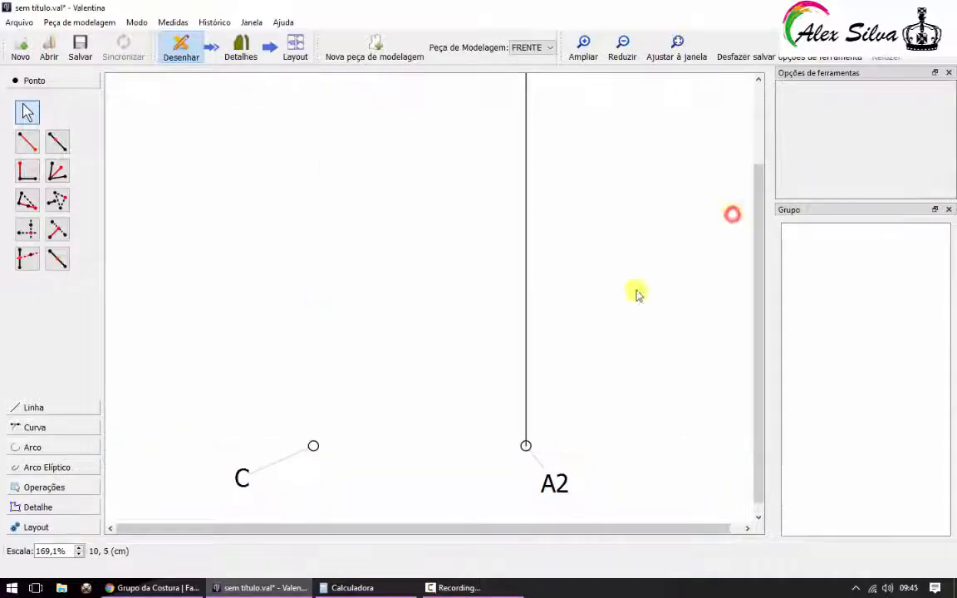
# Step: Rename point A2 as D and fit the whole drawing in the view
pyautogui.click(549, 493)
pyautogui.doubleClick(863, 101)
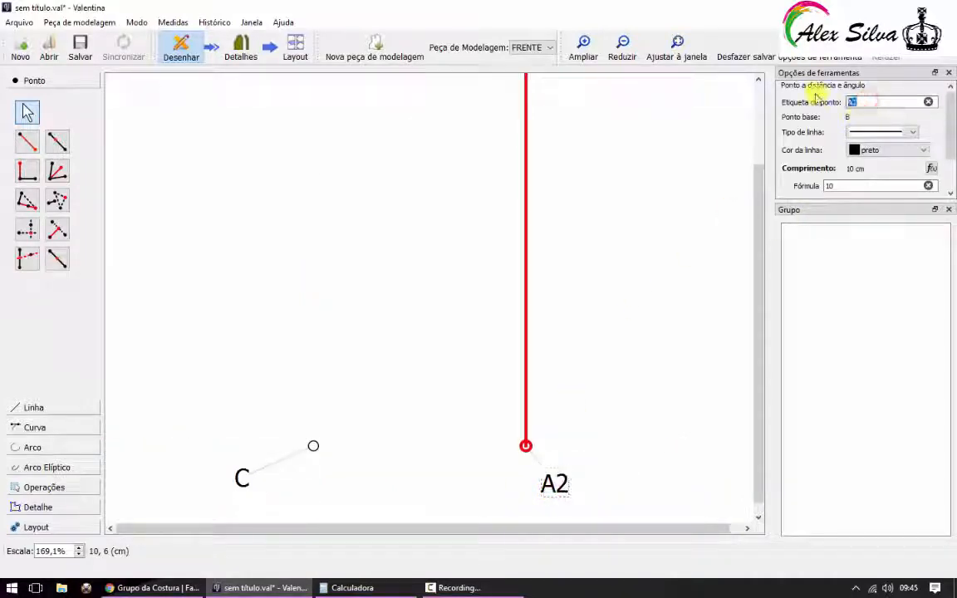
pyautogui.write('D')
pyautogui.click(718, 173)
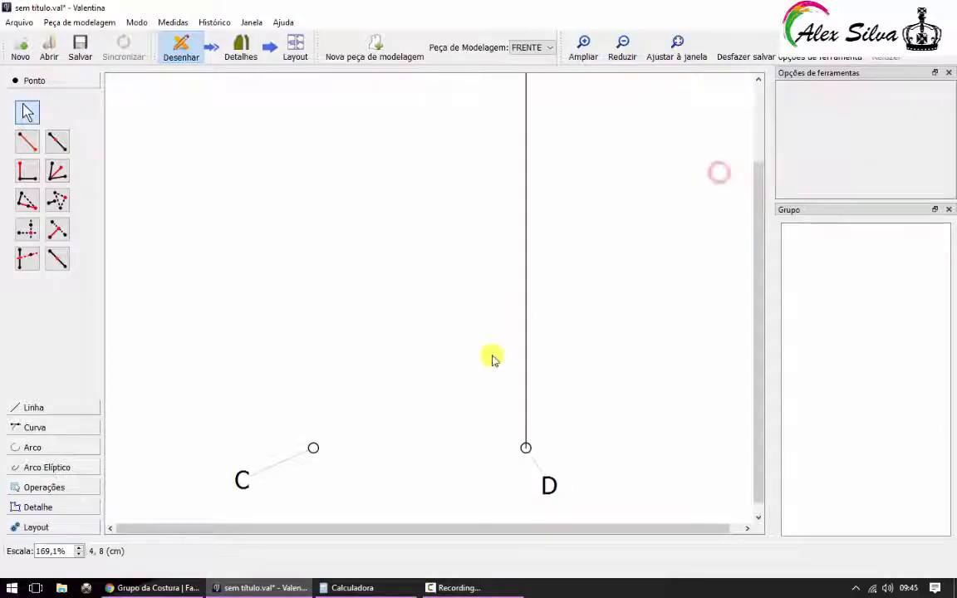
pyautogui.scroll(3, 504, 351)
pyautogui.scroll(-1, 541, 347)
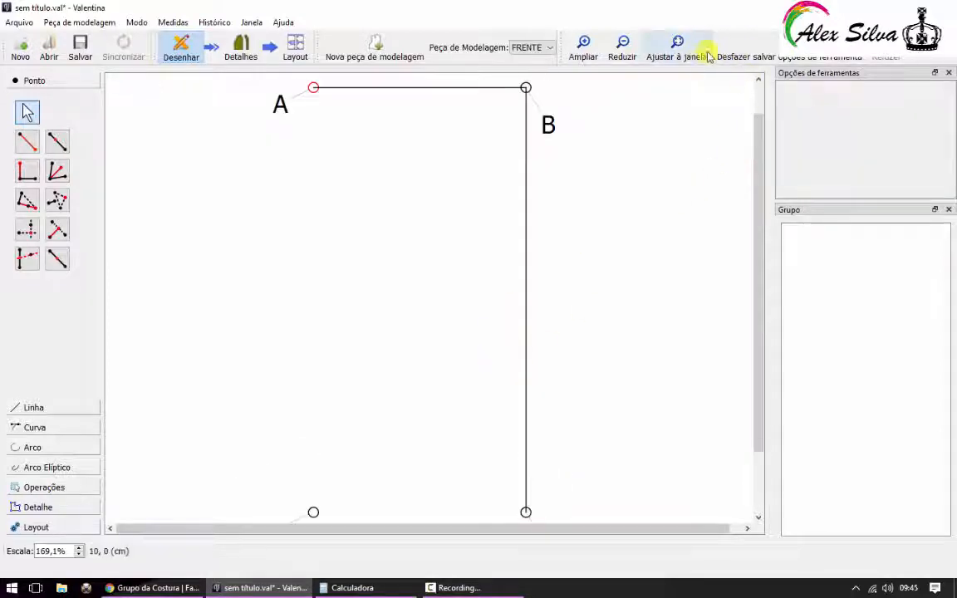
pyautogui.click(681, 46)
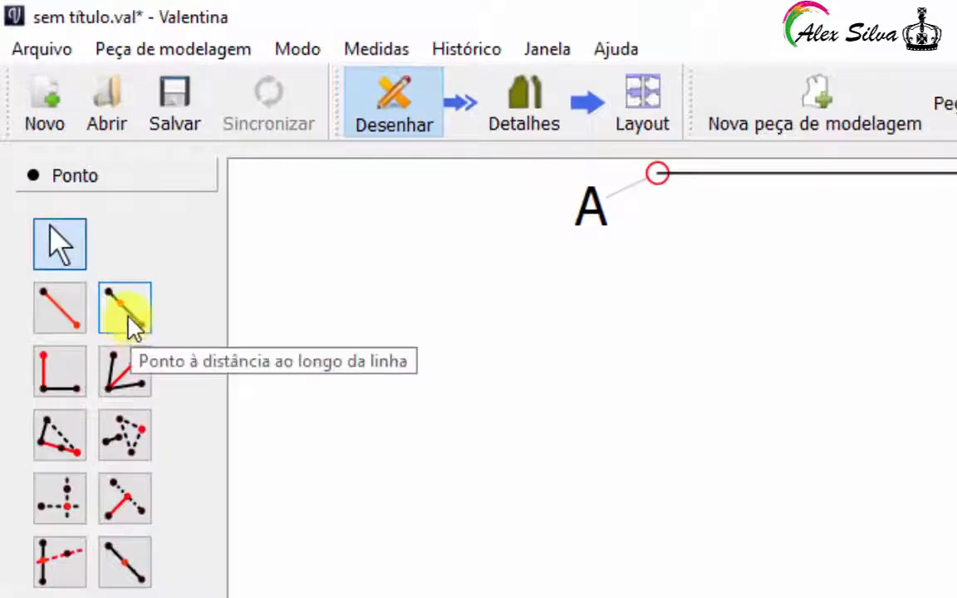
# Step: Add a point along the line from A to C, 3 cm from A, and move its label to the point's left side
pyautogui.click(132, 322)
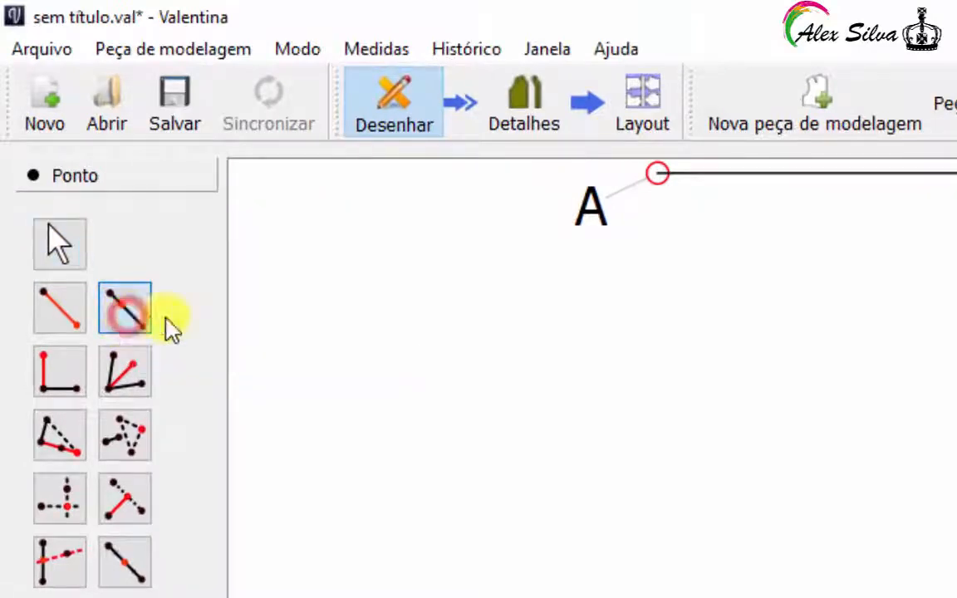
pyautogui.click(657, 175)
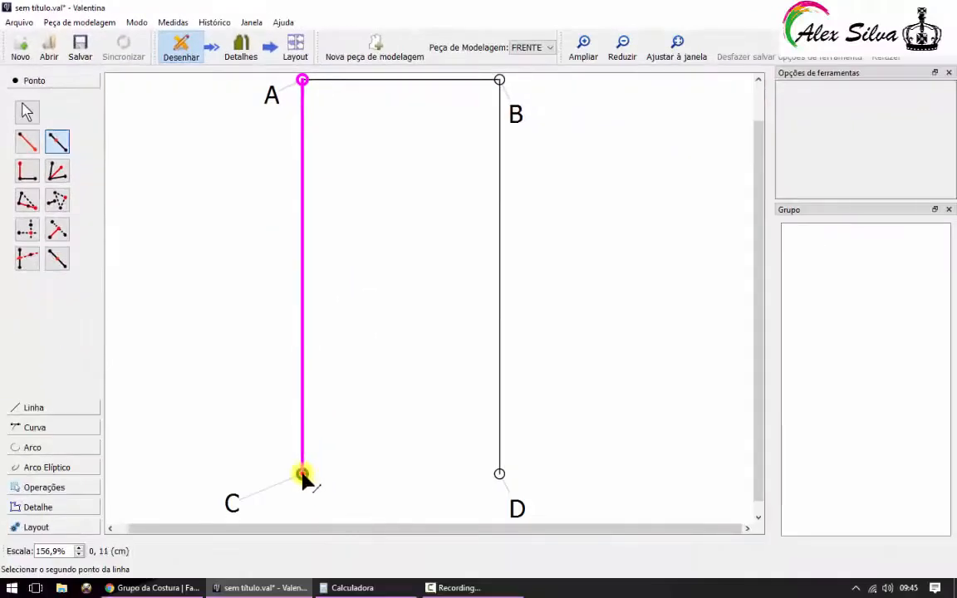
pyautogui.click(302, 474)
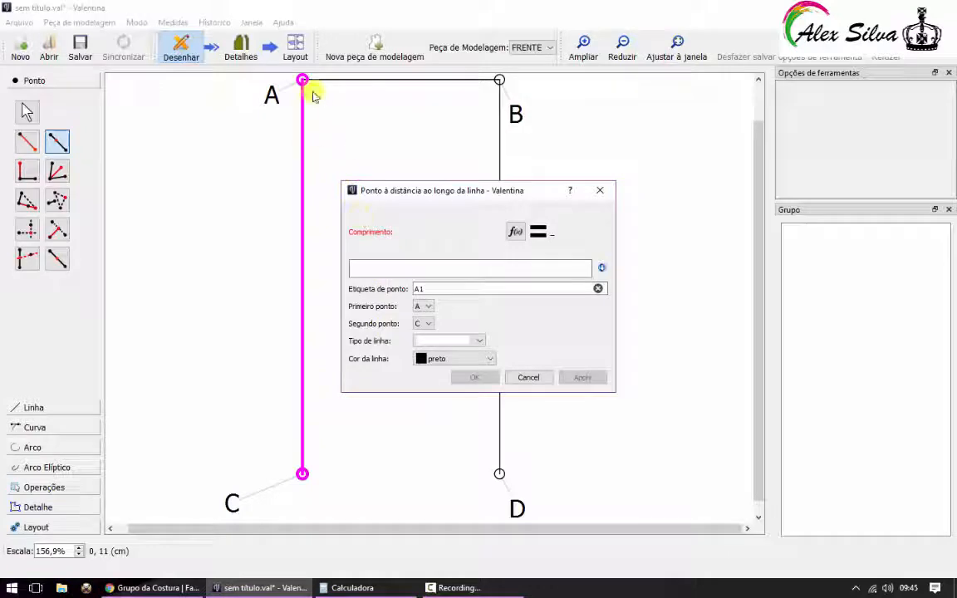
pyautogui.click(377, 268)
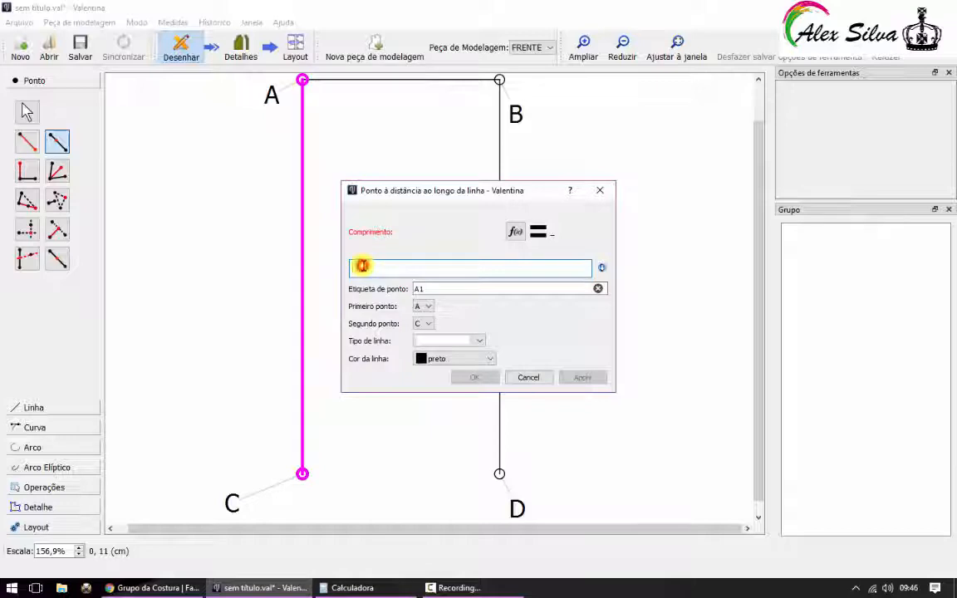
pyautogui.write('3')
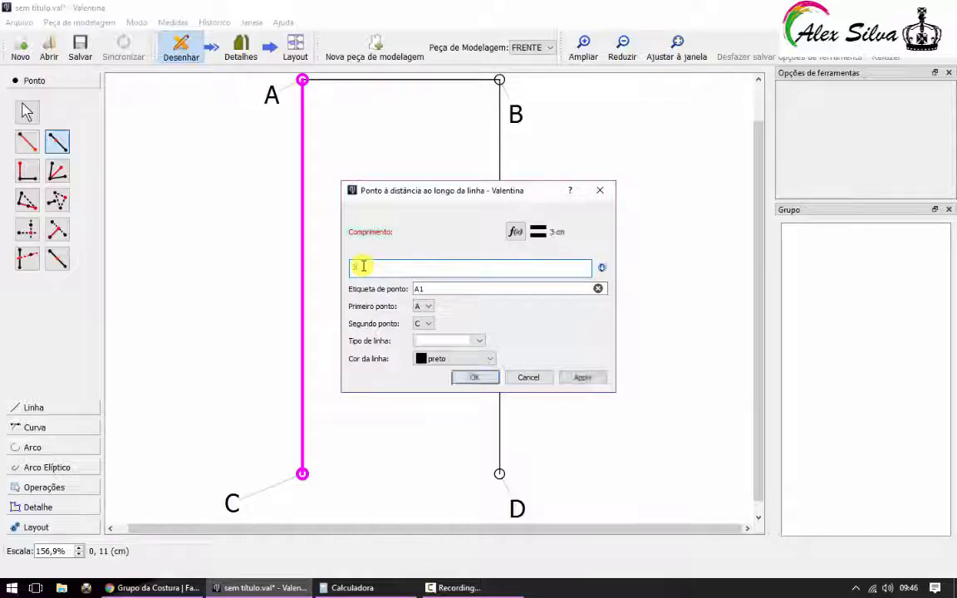
pyautogui.click(582, 378)
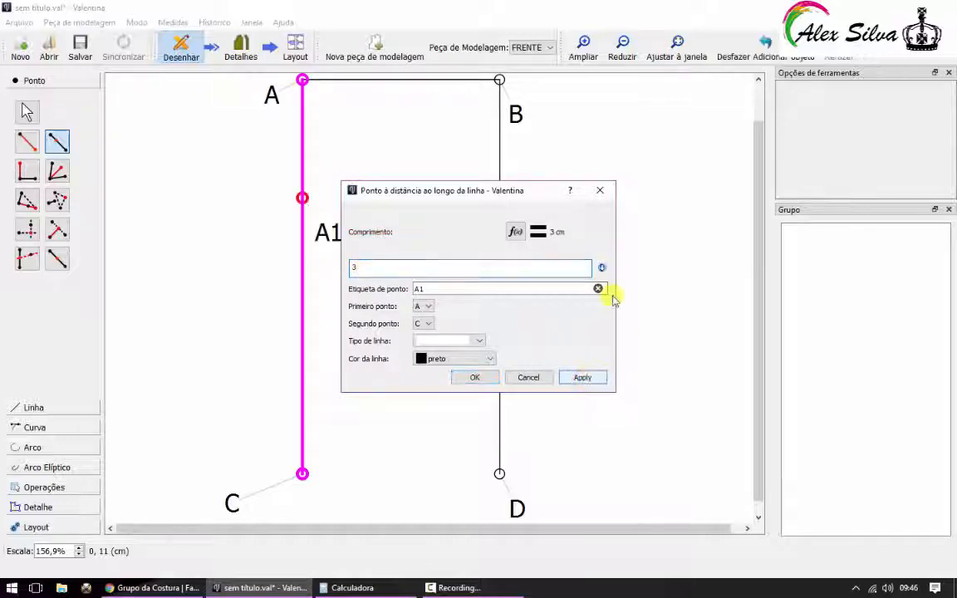
pyautogui.click(475, 377)
pyautogui.moveTo(328, 236); pyautogui.dragTo(264, 211)
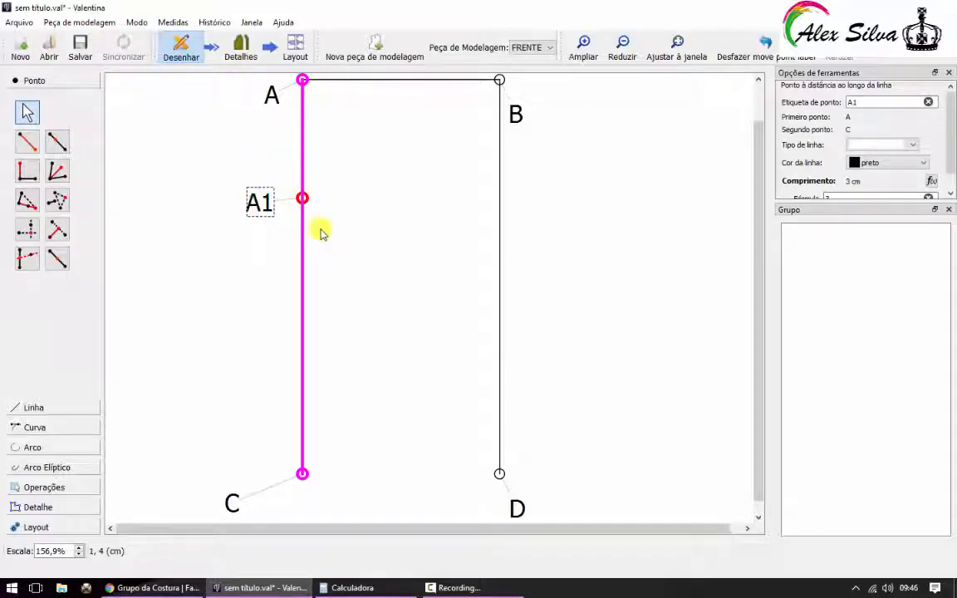
pyautogui.click(553, 235)
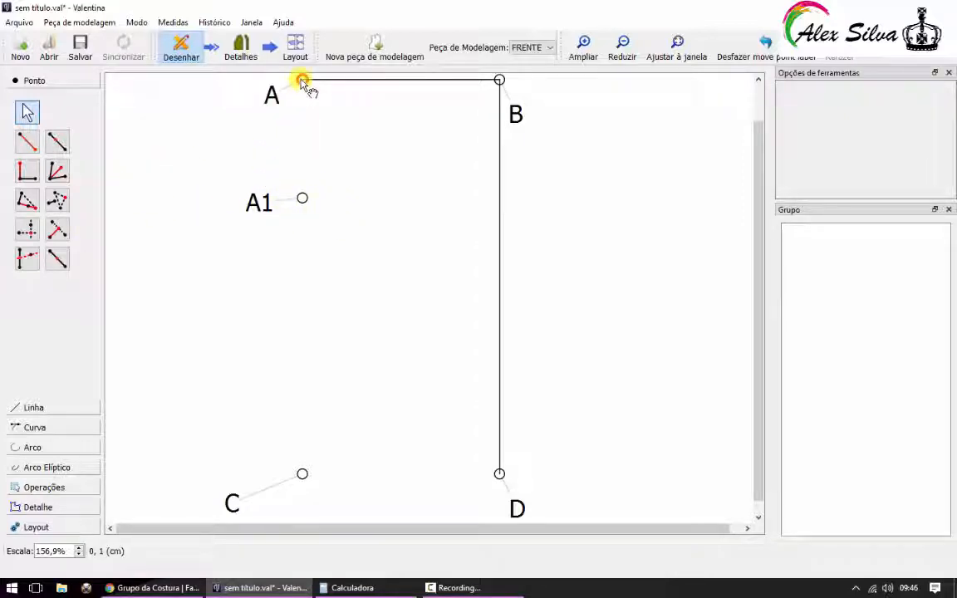
# Step: Draw a line between points A and A1
pyautogui.click(302, 80)
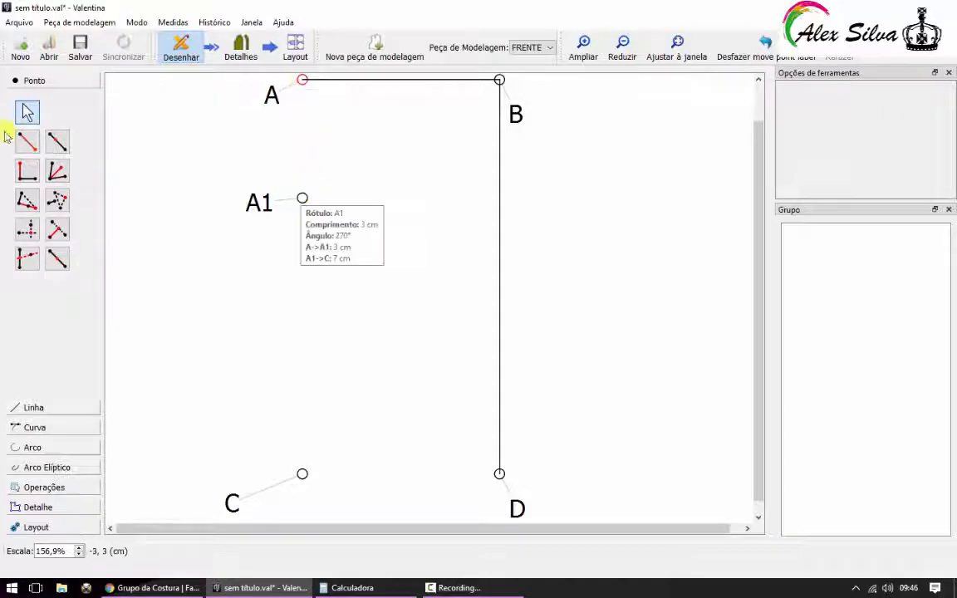
pyautogui.click(34, 407)
pyautogui.click(27, 162)
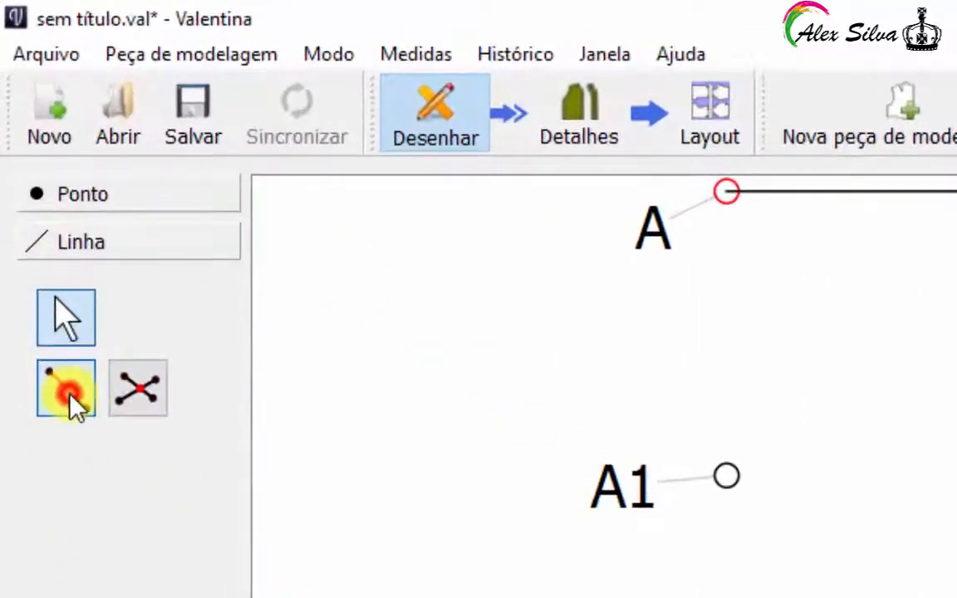
pyautogui.click(726, 191)
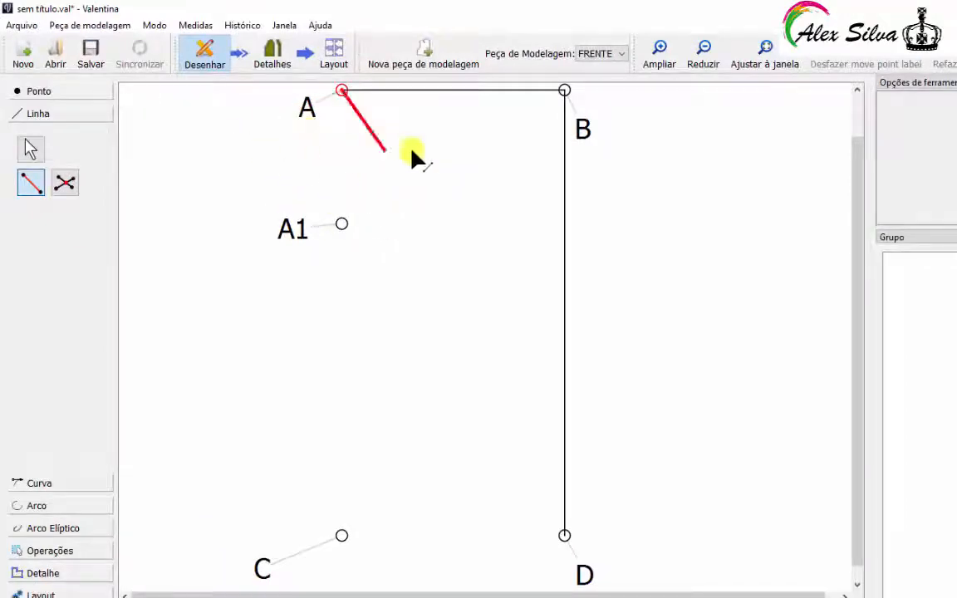
pyautogui.click(341, 224)
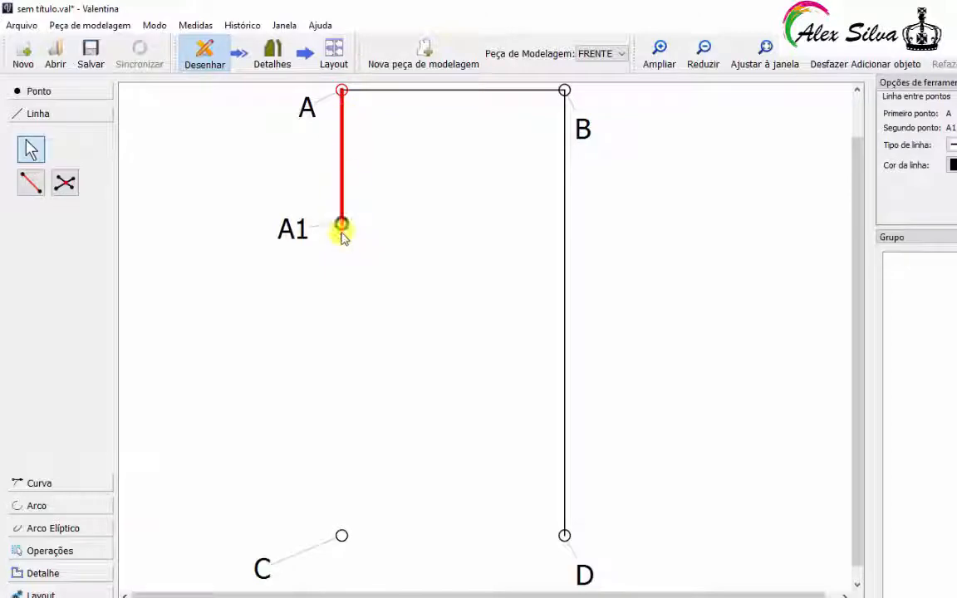
# Step: Inspect the end of the new line at point A1 up close, and fit the whole drawing back in the view
pyautogui.scroll(-1, 345, 220)
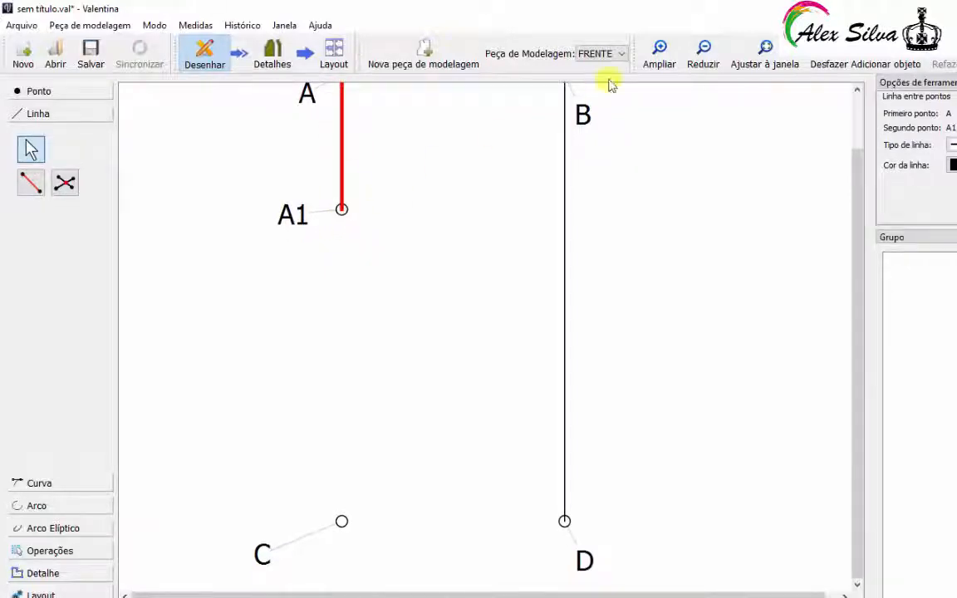
pyautogui.click(660, 51)
pyautogui.click(660, 51)
pyautogui.click(660, 51)
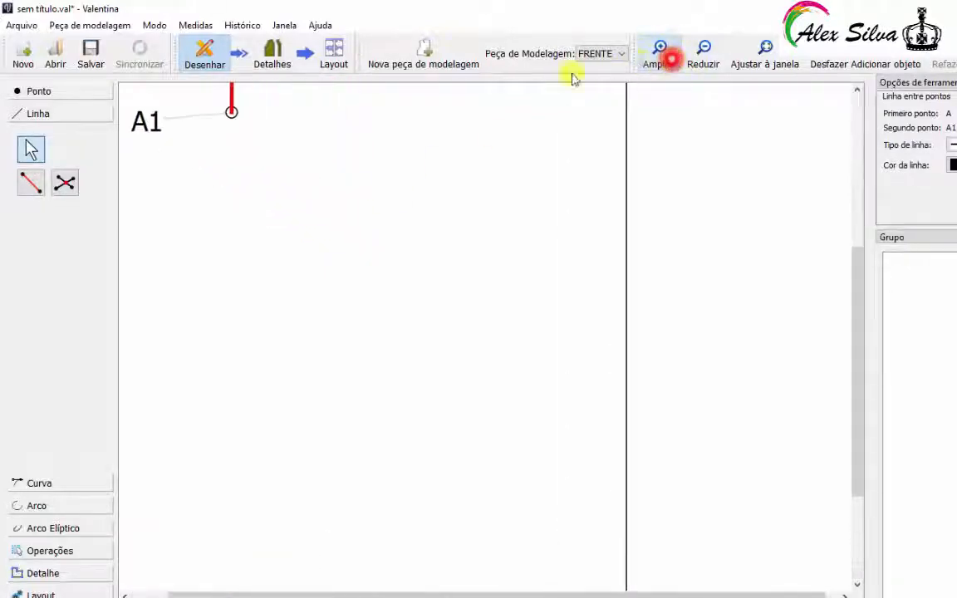
pyautogui.scroll(3, 260, 210)
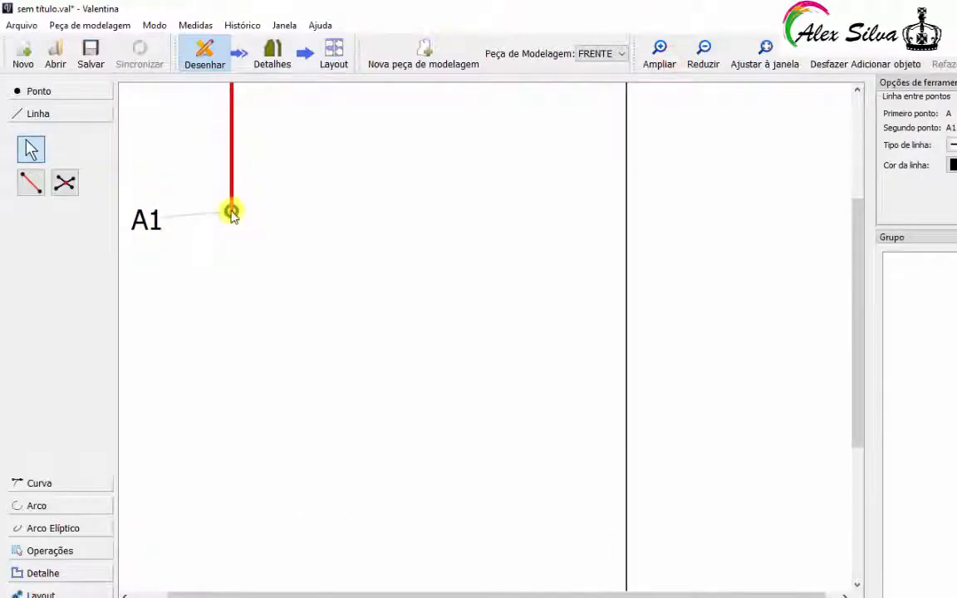
pyautogui.click(703, 58)
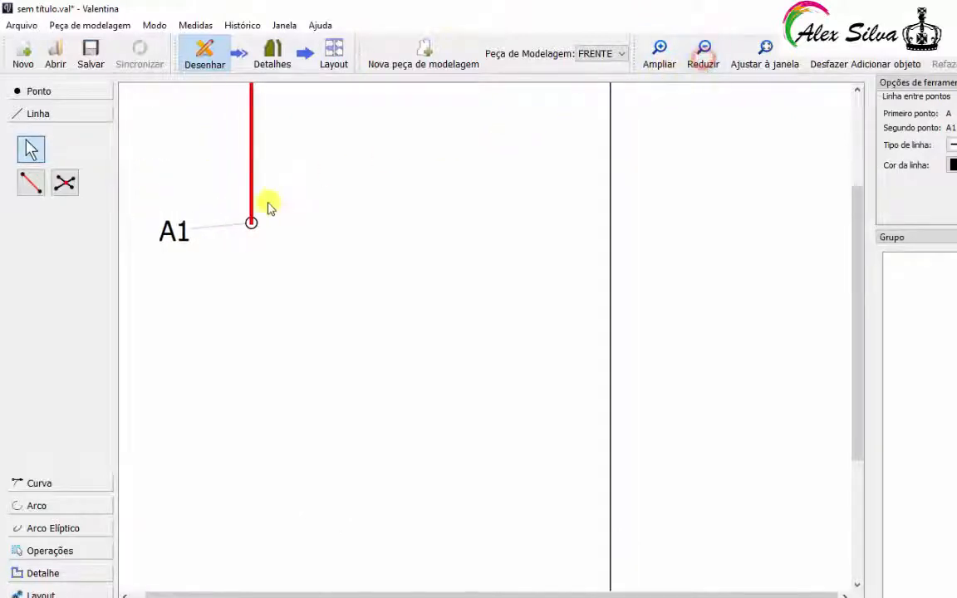
pyautogui.click(768, 63)
pyautogui.click(726, 224)
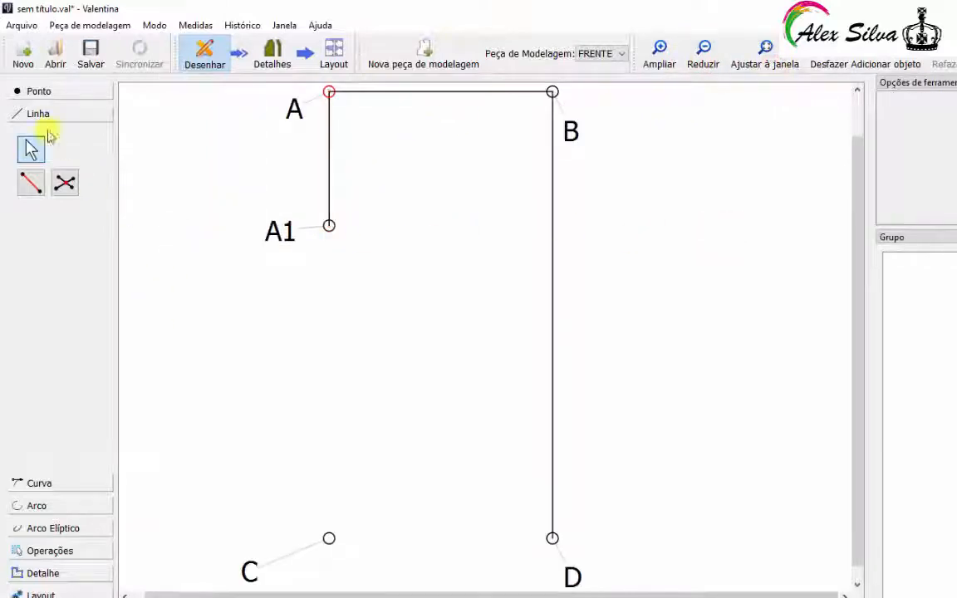
# Step: Add a point 5 cm from A1, perpendicular to the A1–C direction, and move its label to the right of line B–D
pyautogui.click(38, 91)
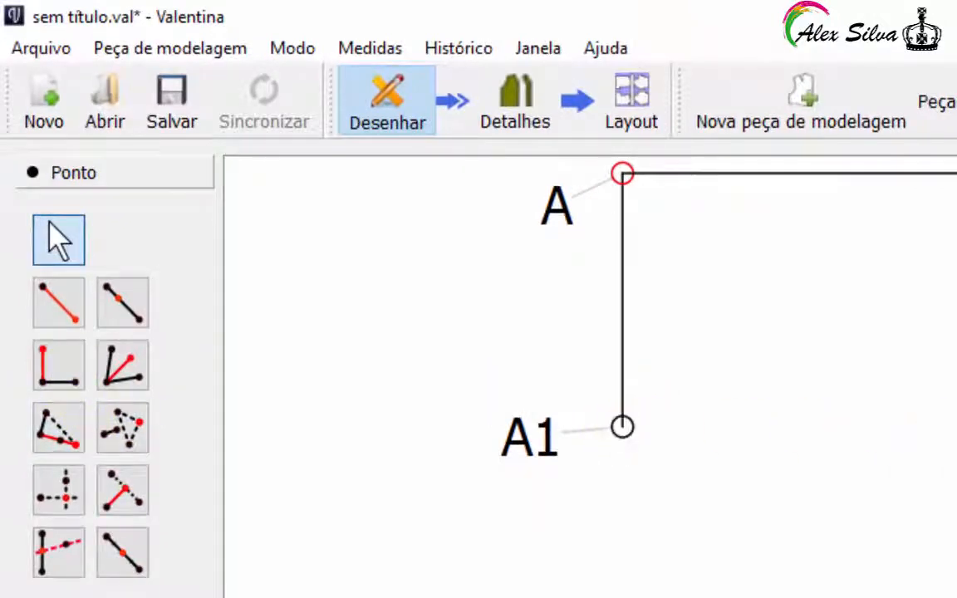
pyautogui.click(68, 370)
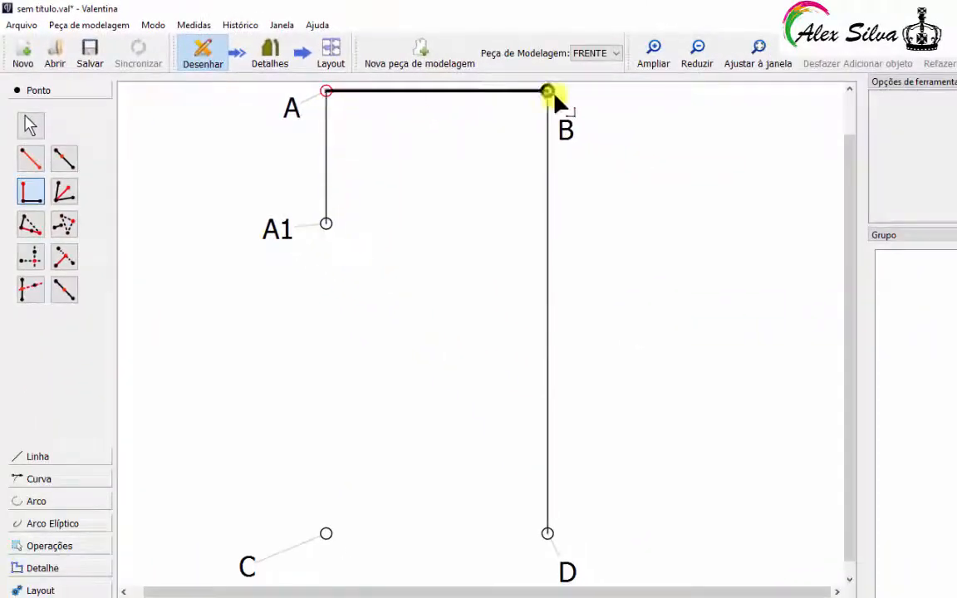
pyautogui.click(327, 224)
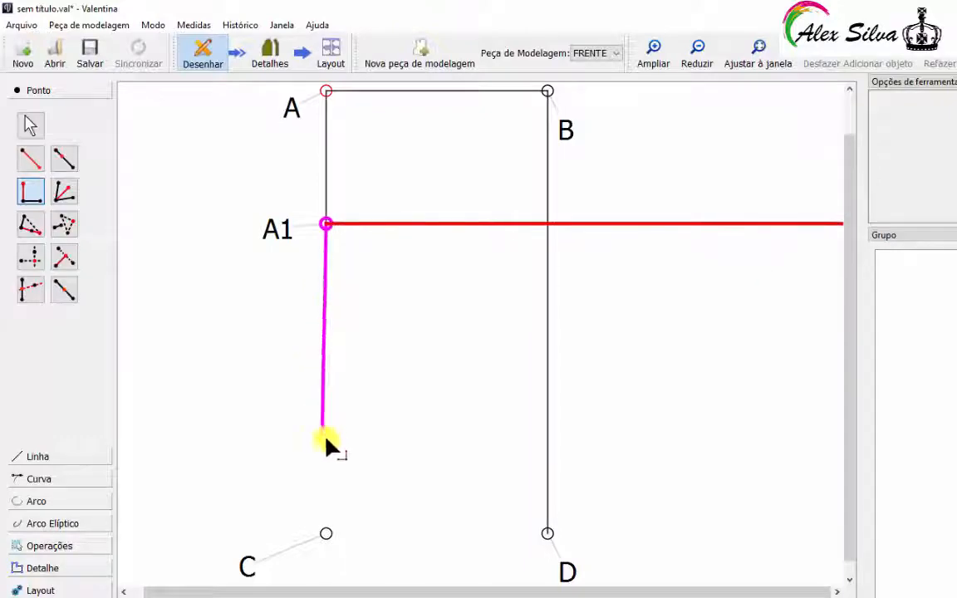
pyautogui.click(329, 533)
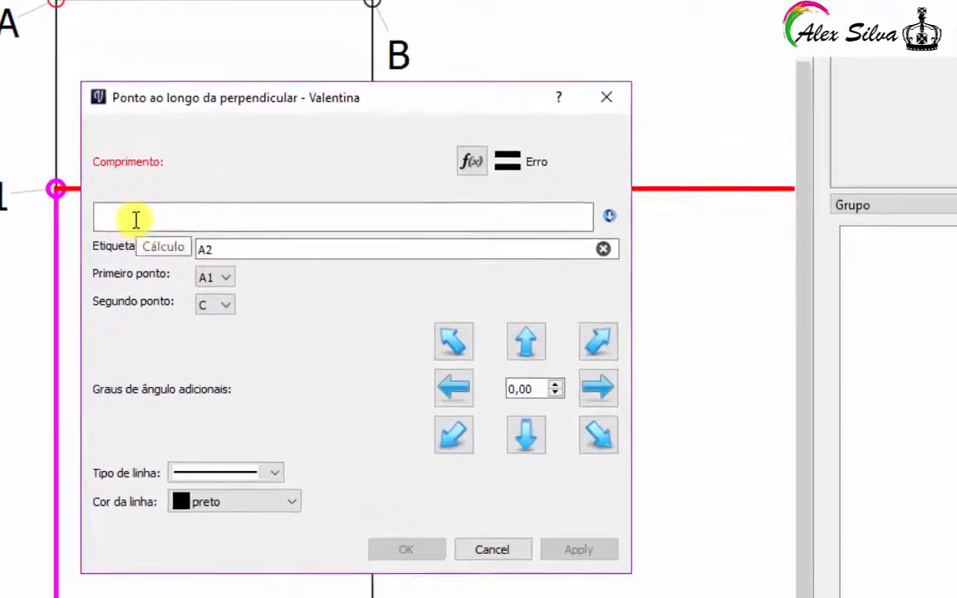
pyautogui.click(206, 219)
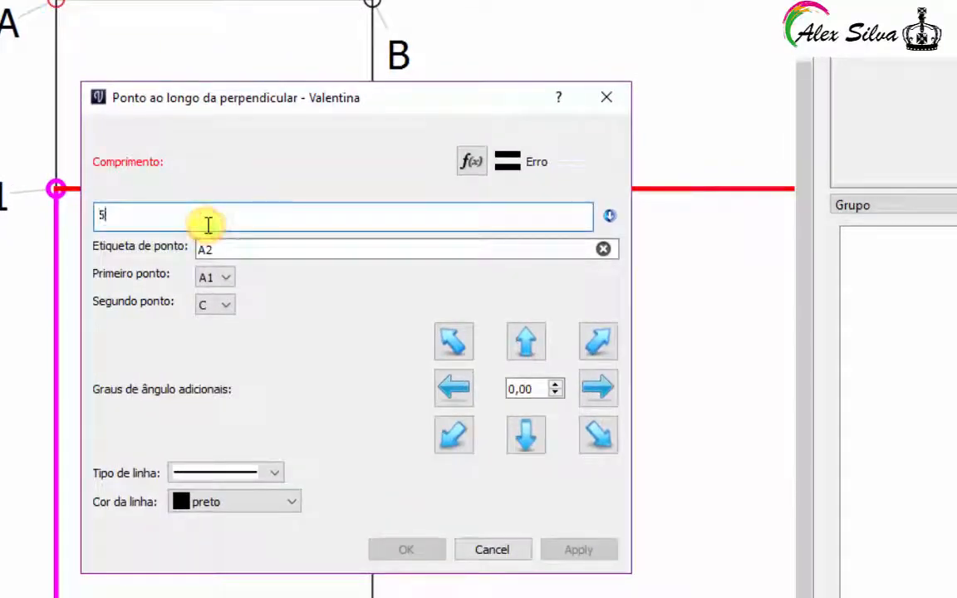
pyautogui.click(577, 549)
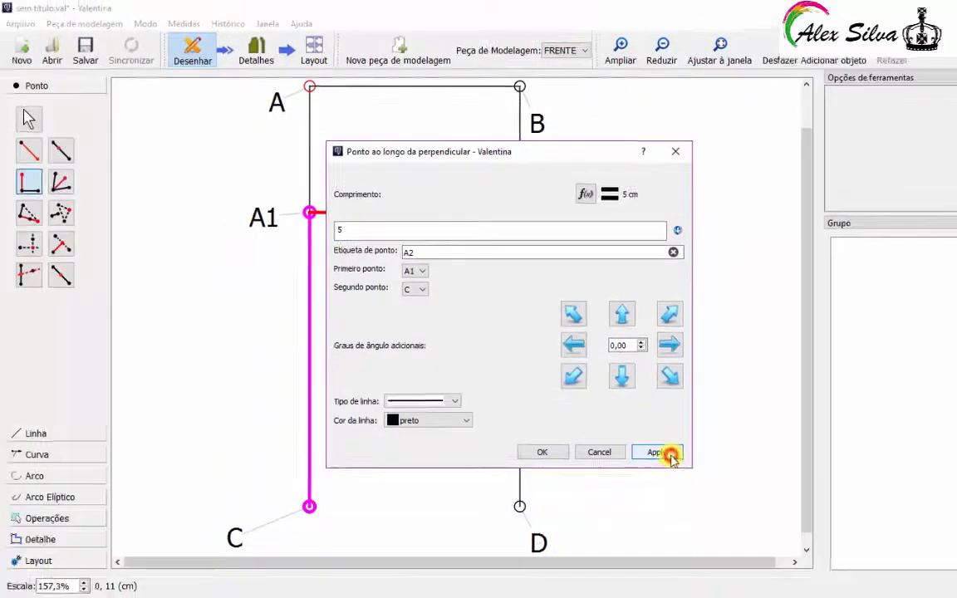
pyautogui.click(546, 452)
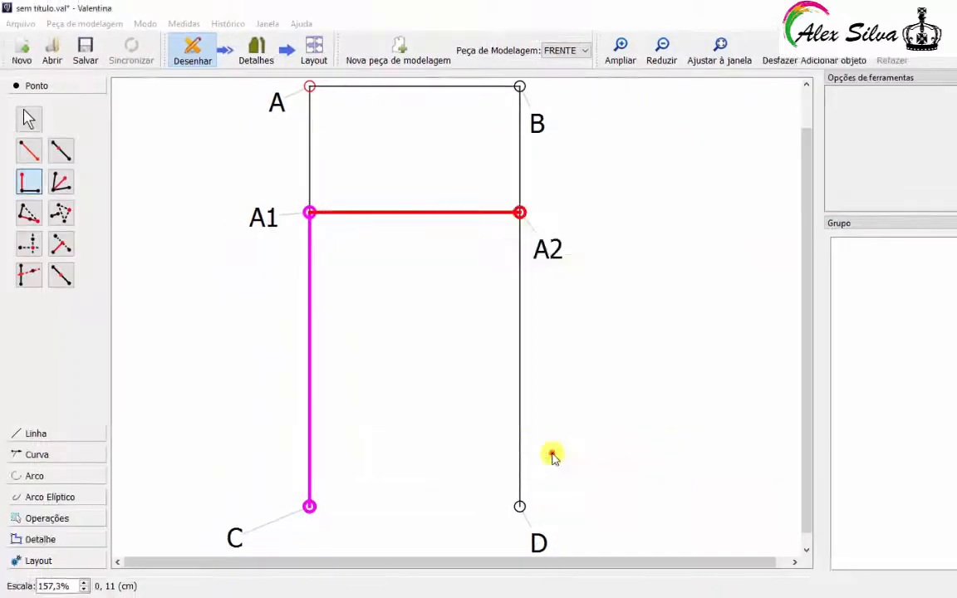
pyautogui.click(596, 199)
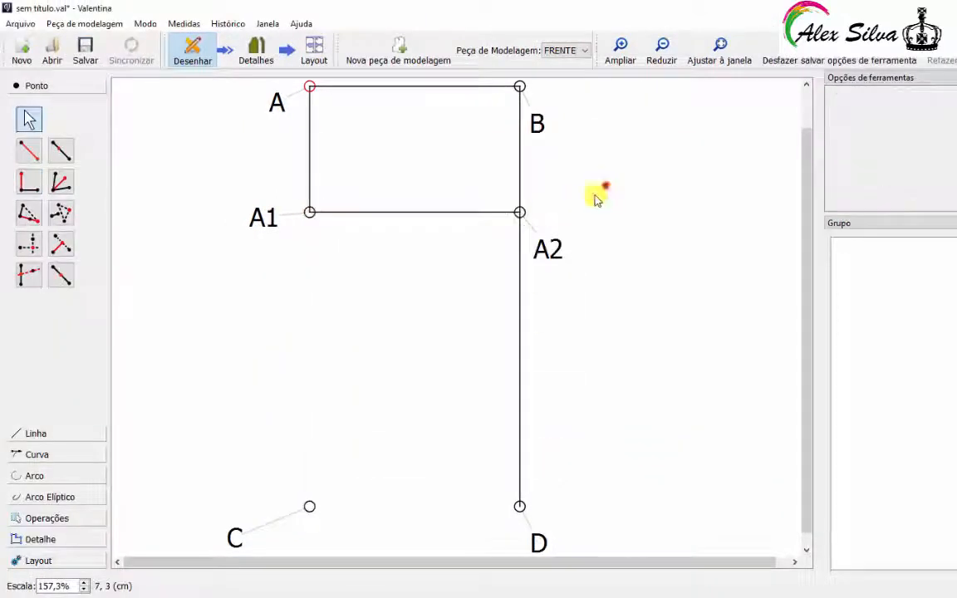
pyautogui.moveTo(545, 248); pyautogui.dragTo(584, 221)
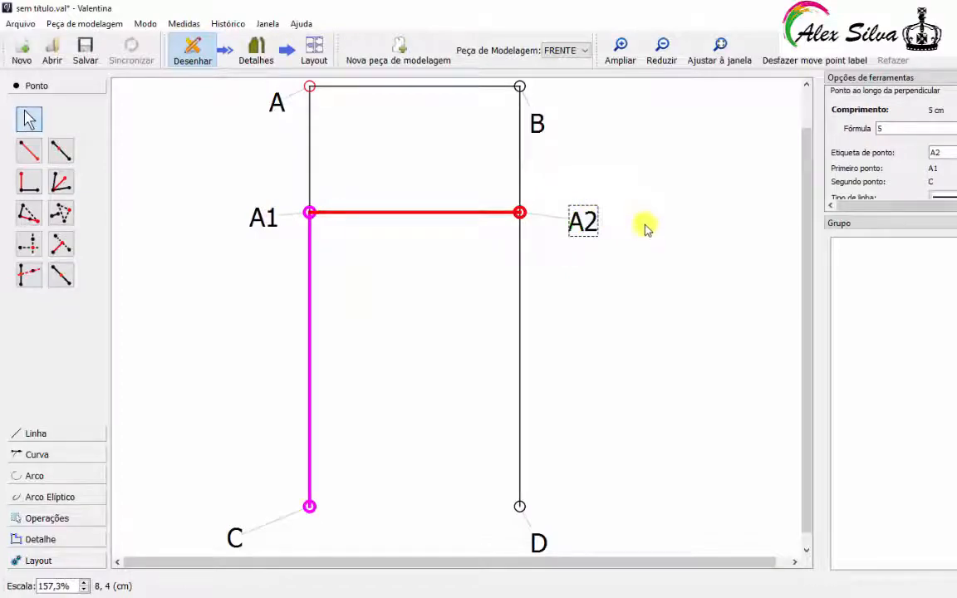
pyautogui.click(646, 234)
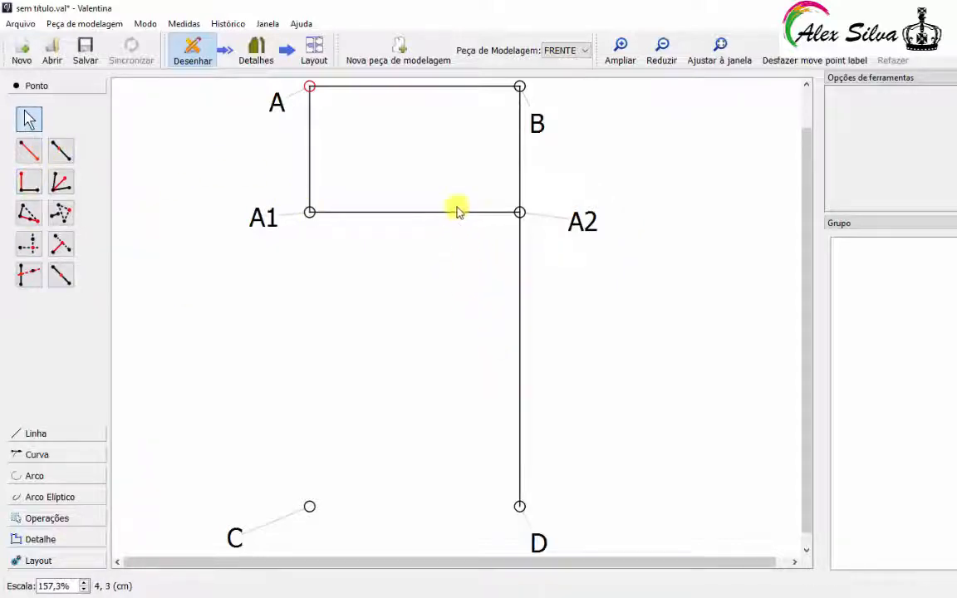
# Step: Create a simple curve from point A1 to point B
pyautogui.click(34, 459)
pyautogui.click(33, 192)
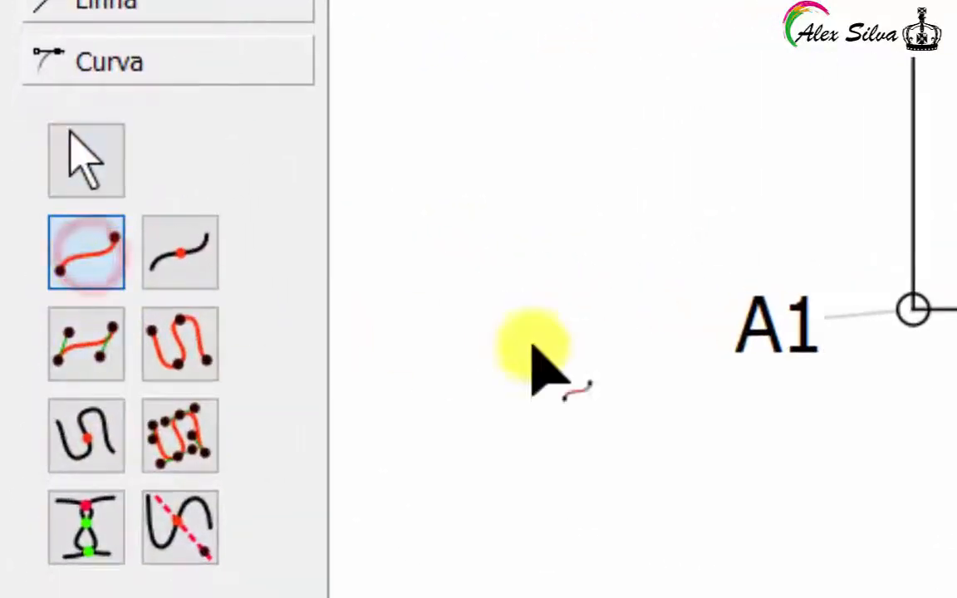
pyautogui.click(913, 309)
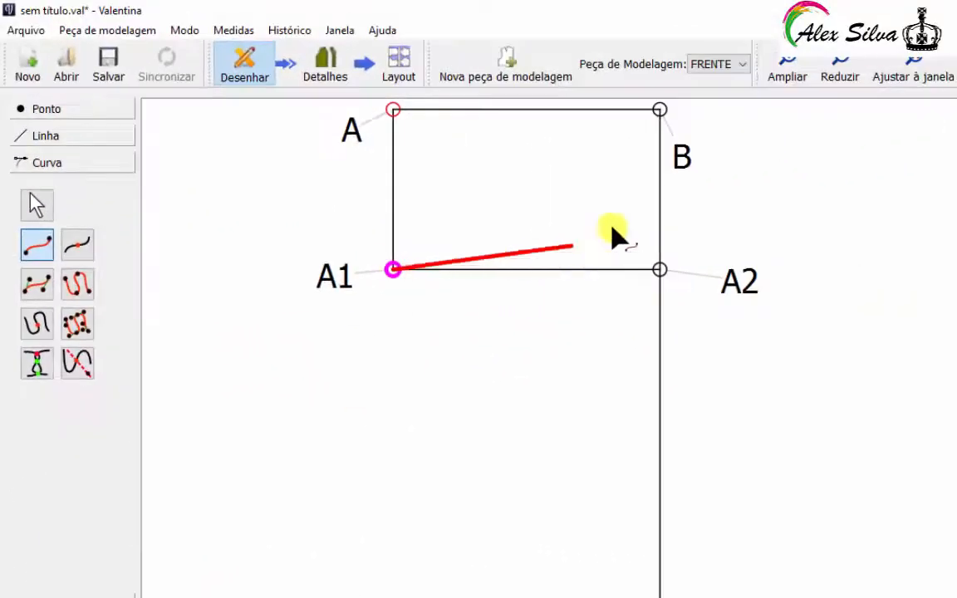
pyautogui.click(659, 110)
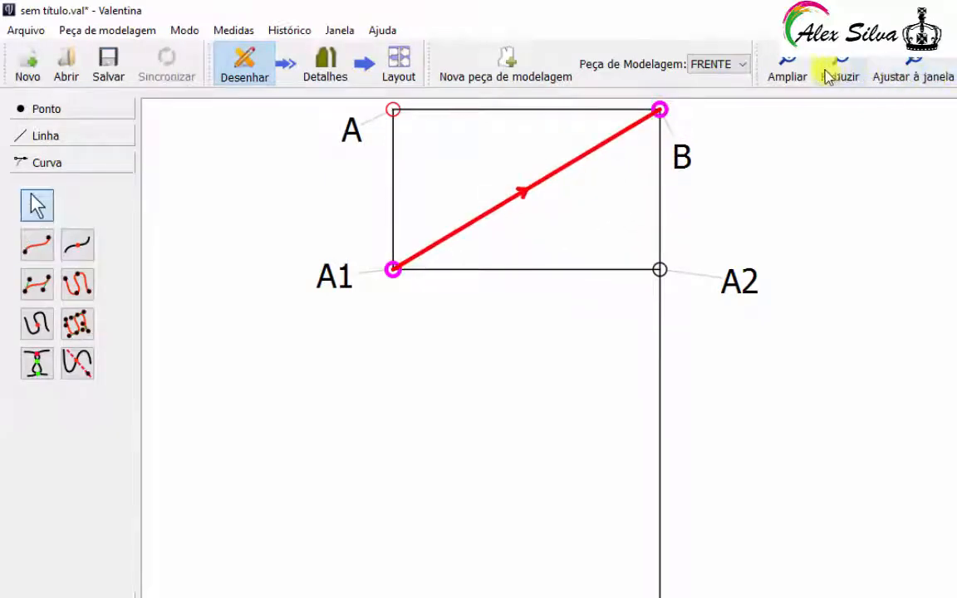
# Step: Shape the A1–B curve to bulge toward A2, leaving A1 along line A1–A2 and reaching B nearly vertically
pyautogui.click(791, 67)
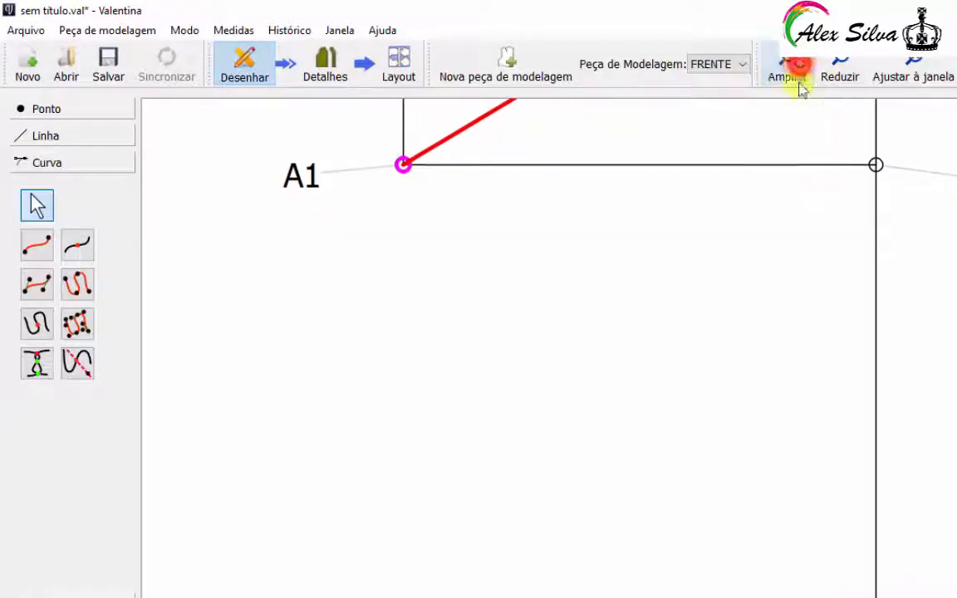
pyautogui.scroll(5, 789, 192)
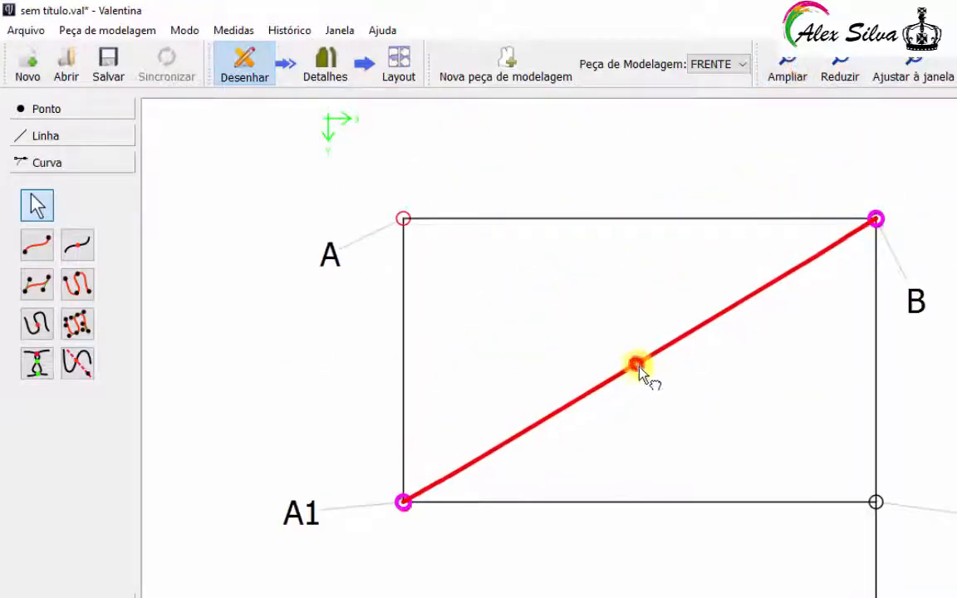
pyautogui.moveTo(634, 366); pyautogui.dragTo(673, 398)
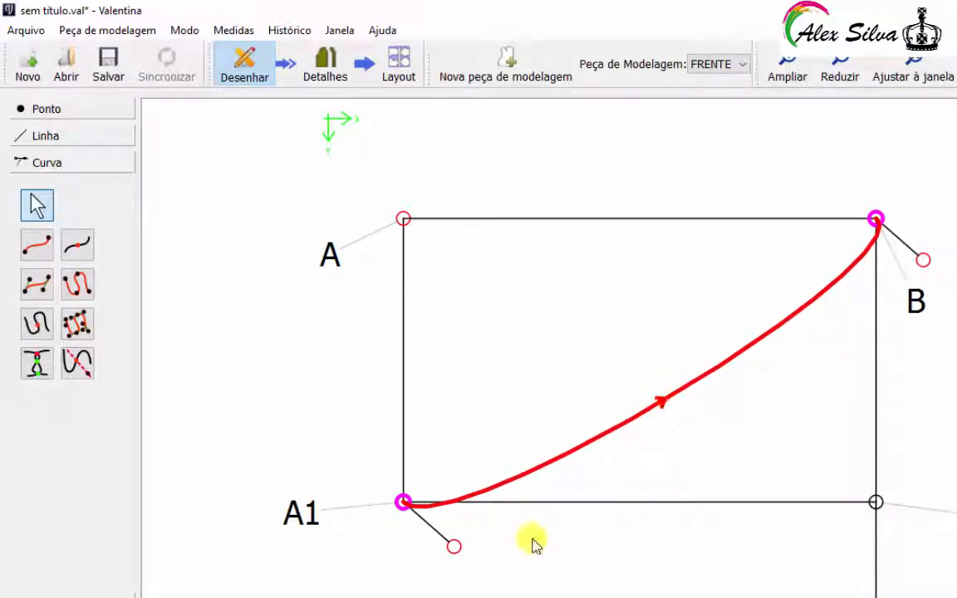
pyautogui.moveTo(456, 551); pyautogui.dragTo(648, 491)
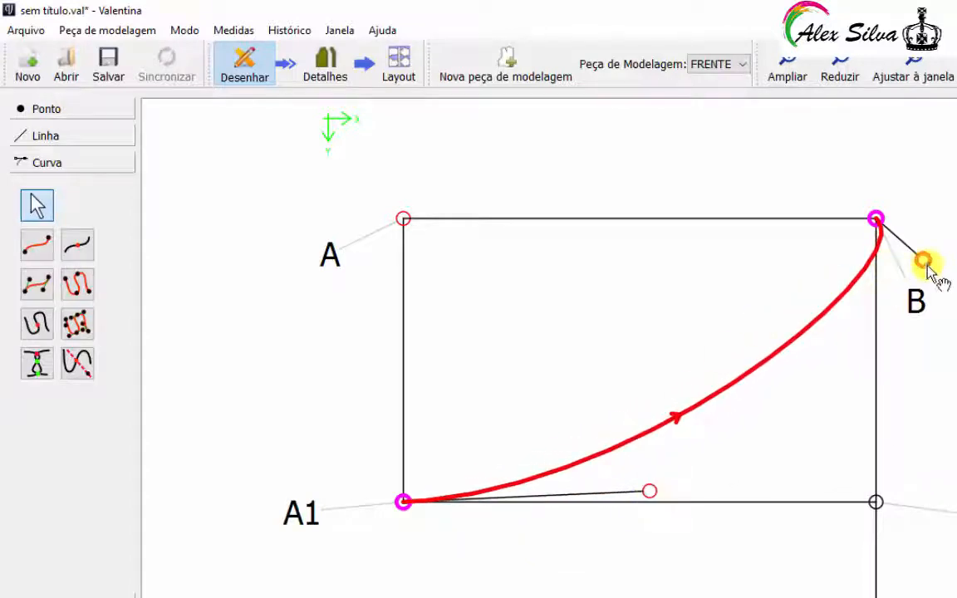
pyautogui.moveTo(923, 262); pyautogui.dragTo(859, 269)
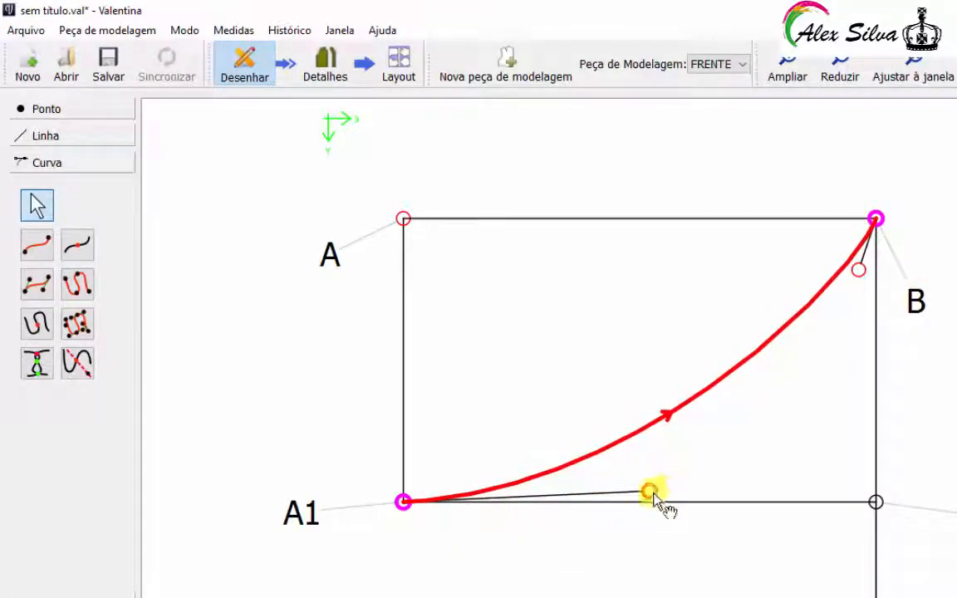
pyautogui.moveTo(654, 495); pyautogui.dragTo(723, 504)
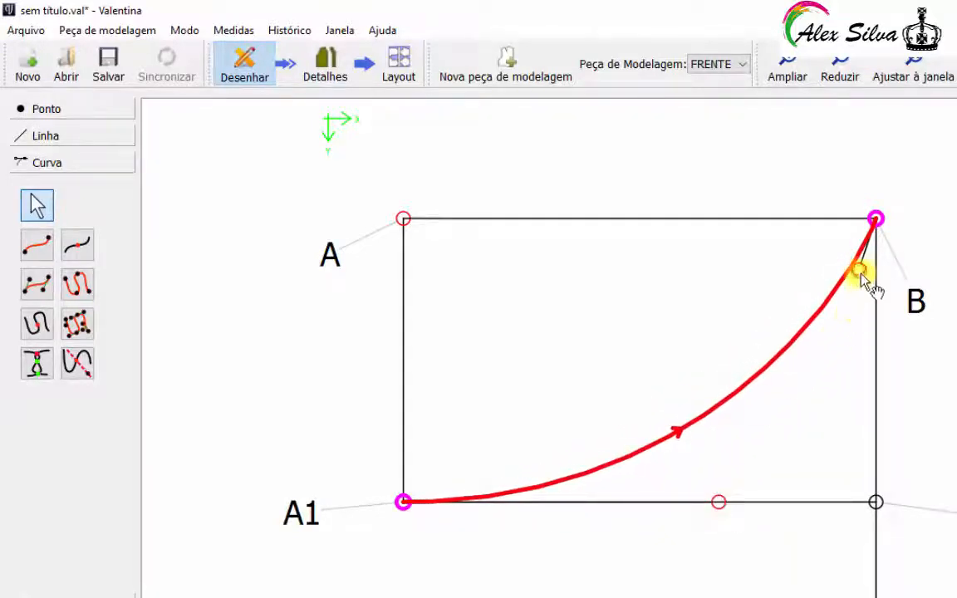
pyautogui.moveTo(859, 272); pyautogui.dragTo(845, 348)
pyautogui.click(795, 181)
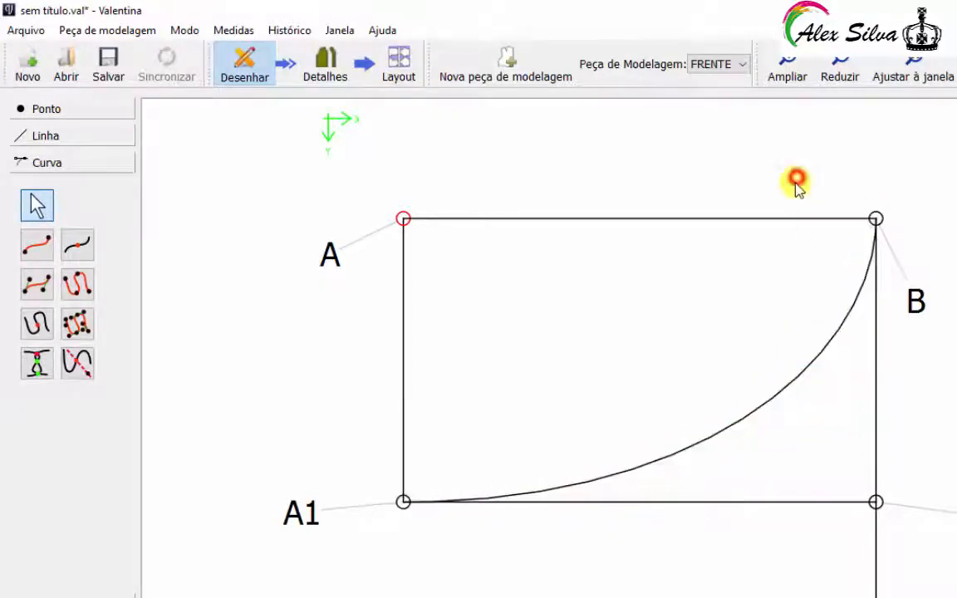
# Step: Add point A3 about 4.47 cm from point C at a 45° angle, joined to C with a solid black line
pyautogui.scroll(-3, 679, 399)
pyautogui.scroll(2, 689, 415)
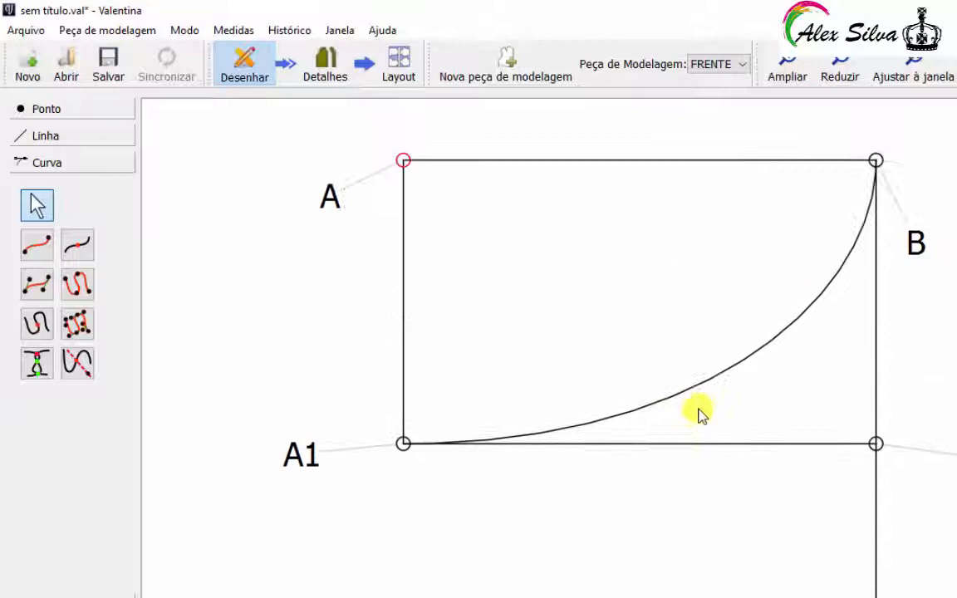
pyautogui.click(912, 332)
pyautogui.scroll(-3, 797, 347)
pyautogui.scroll(5, 785, 347)
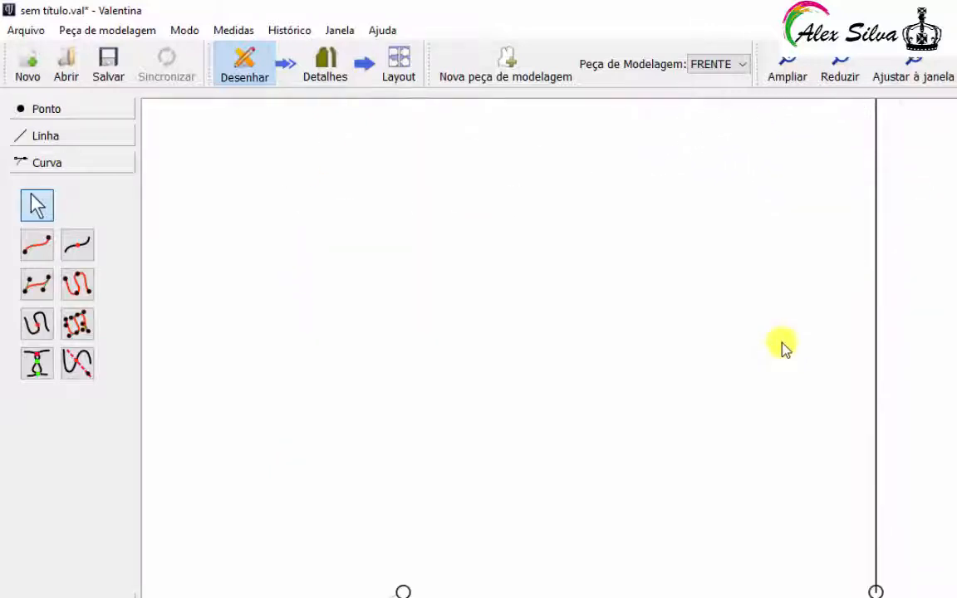
pyautogui.scroll(2, 784, 347)
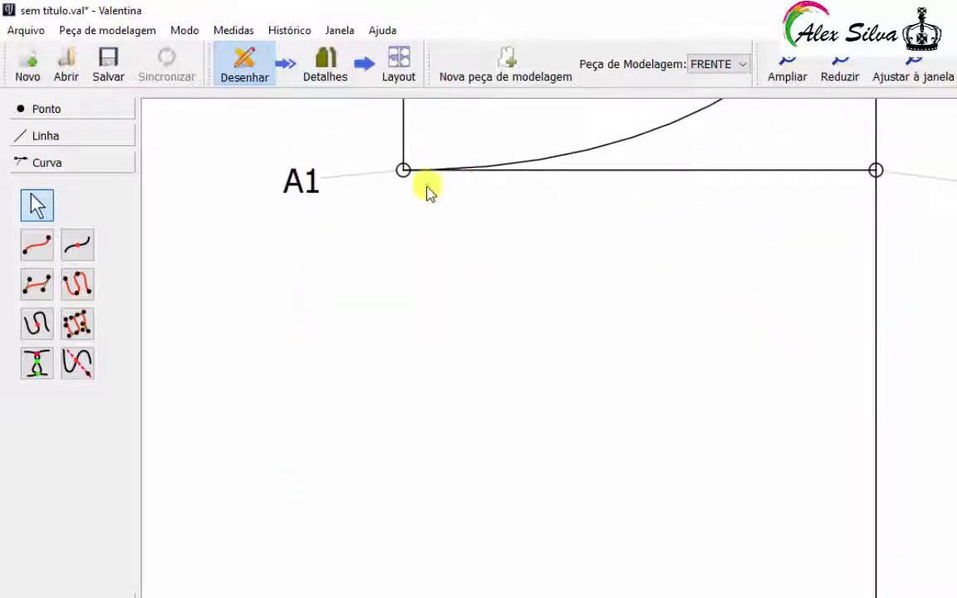
pyautogui.scroll(-2, 495, 332)
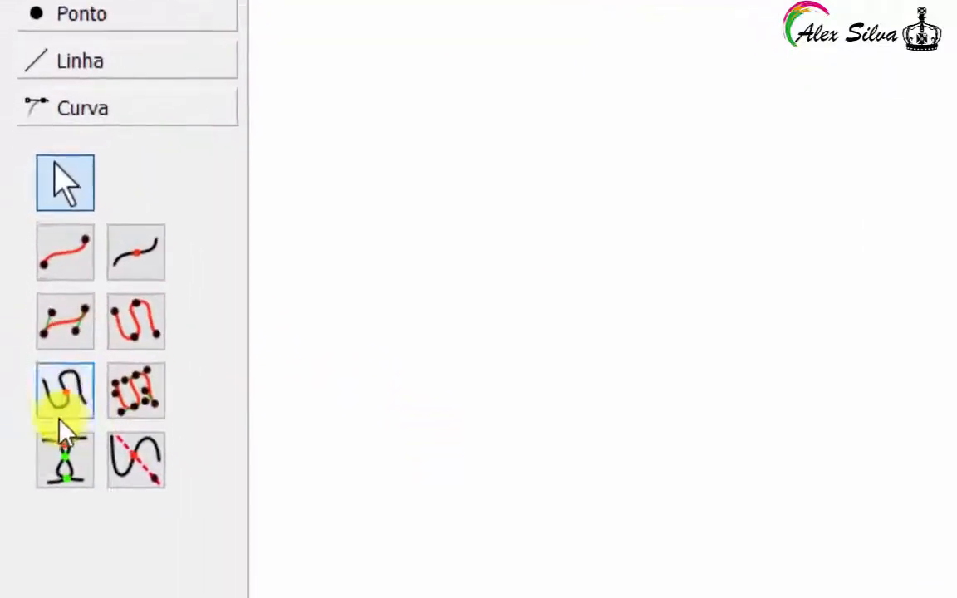
pyautogui.click(99, 5)
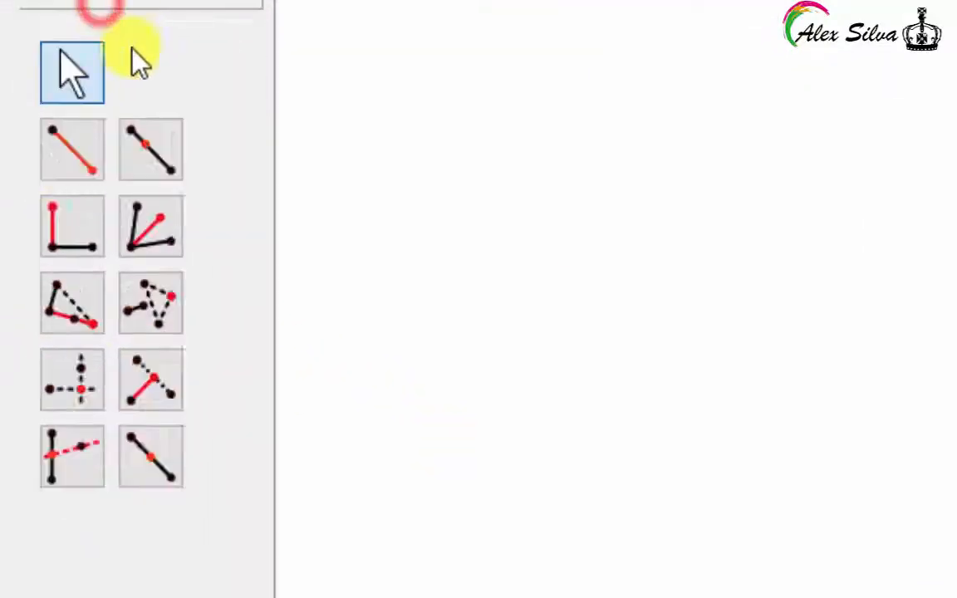
pyautogui.click(72, 158)
pyautogui.click(765, 597)
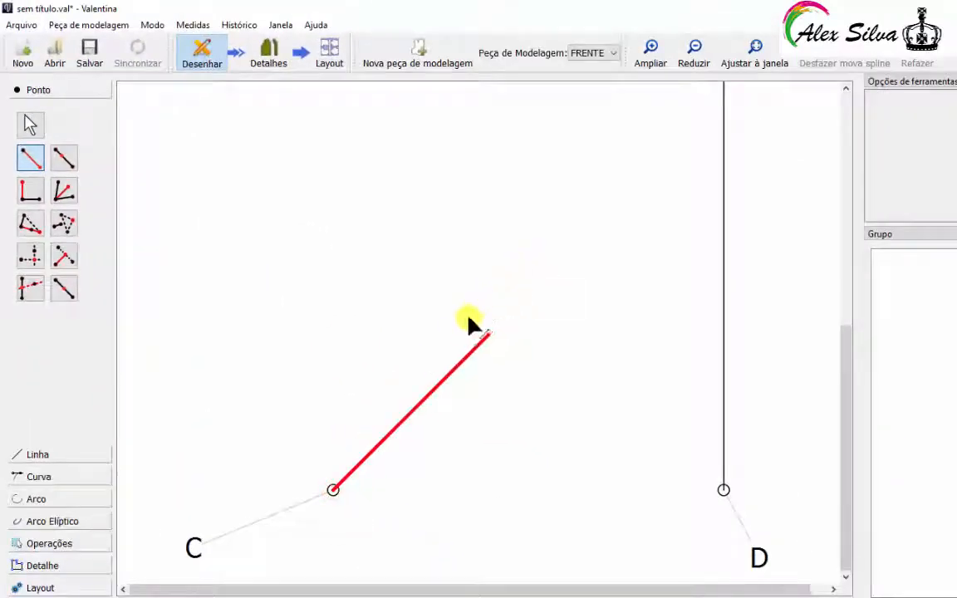
pyautogui.click(569, 238)
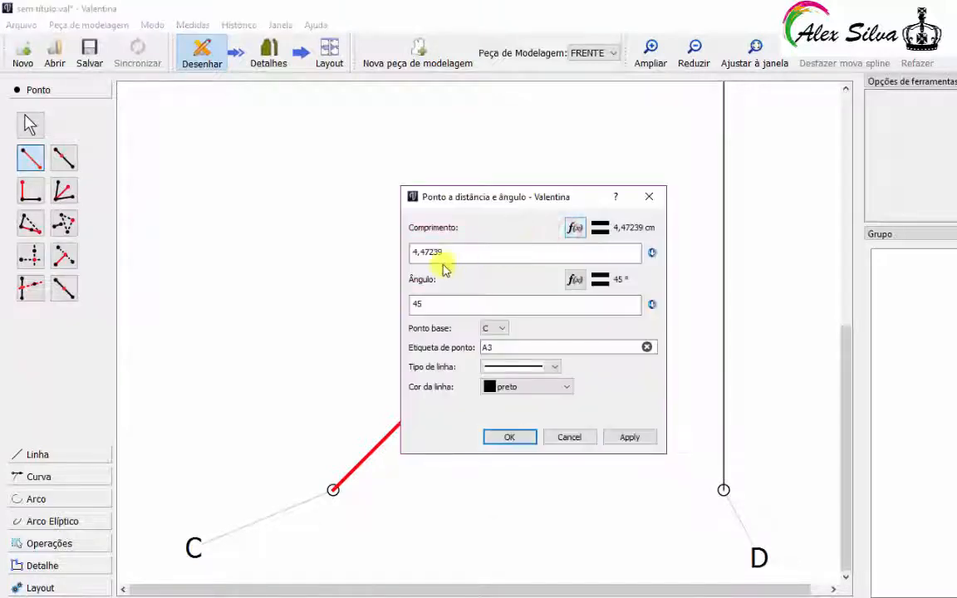
pyautogui.click(629, 438)
pyautogui.click(509, 438)
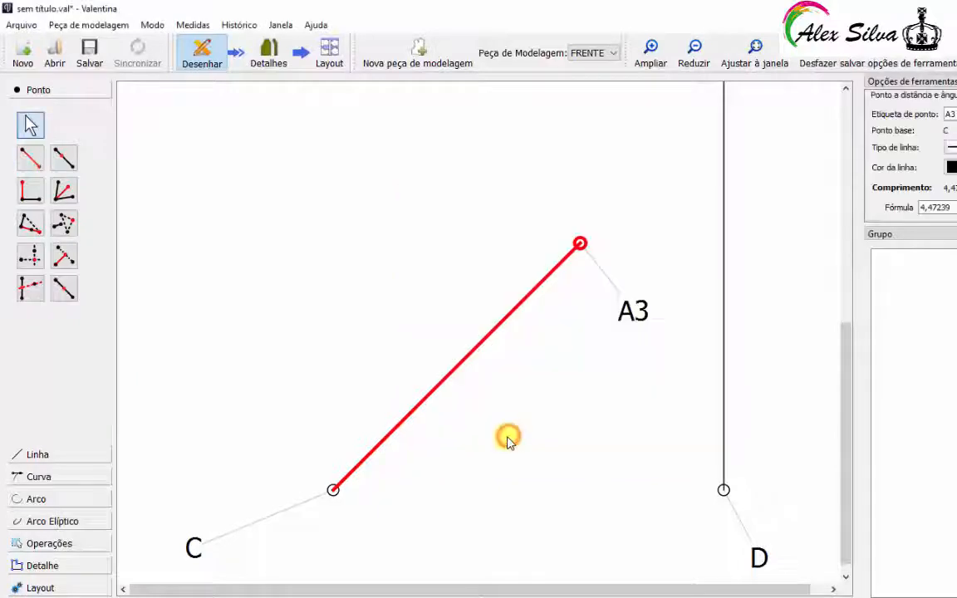
# Step: Create a curved path running from point A1 through A3 to D
pyautogui.scroll(3, 508, 429)
pyautogui.click(752, 53)
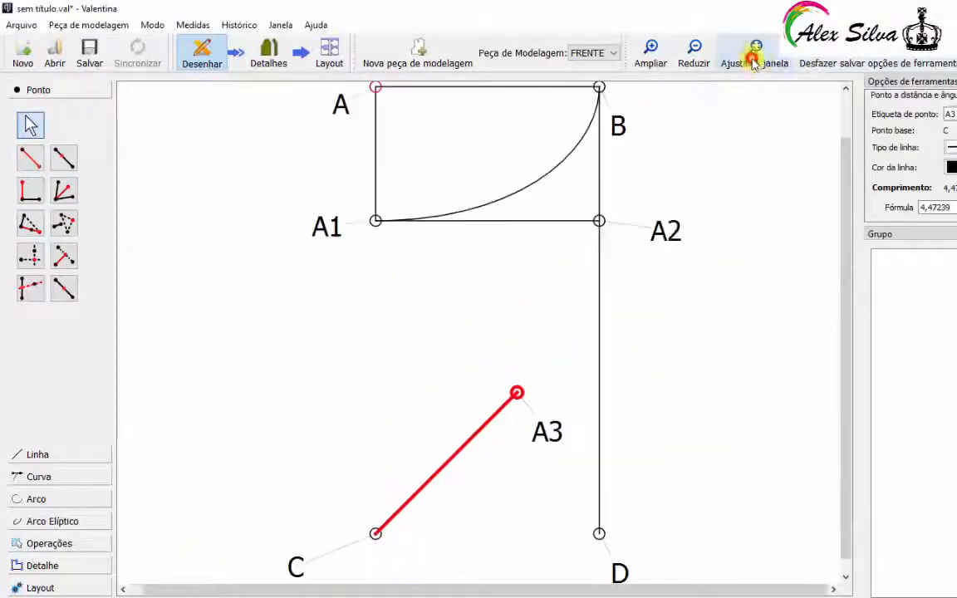
pyautogui.click(773, 301)
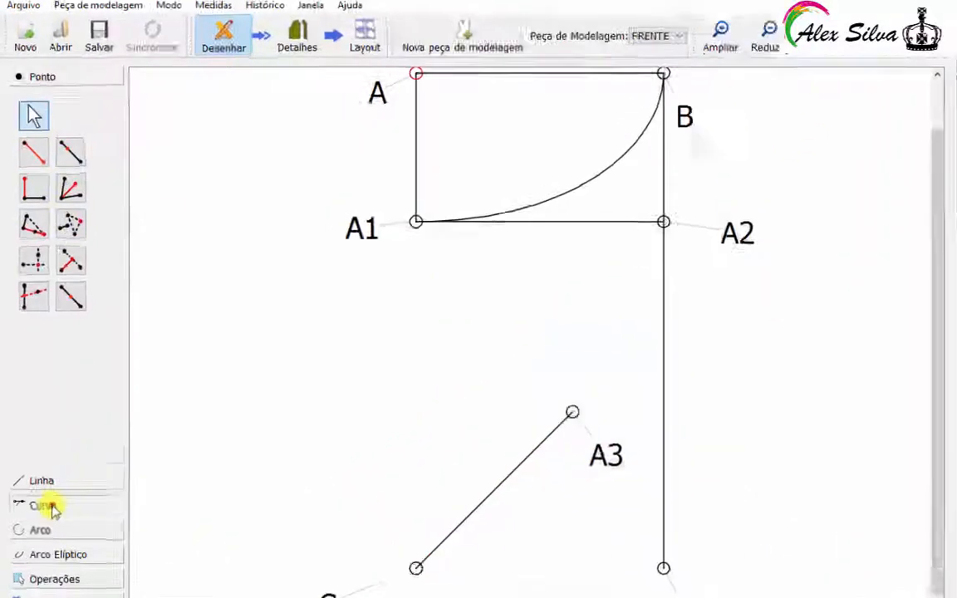
pyautogui.click(34, 476)
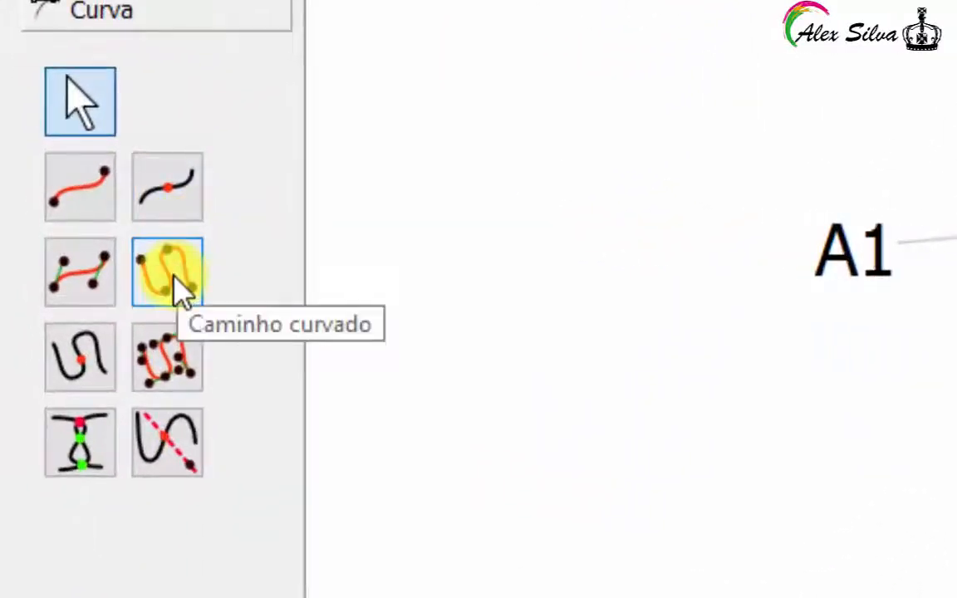
pyautogui.click(178, 286)
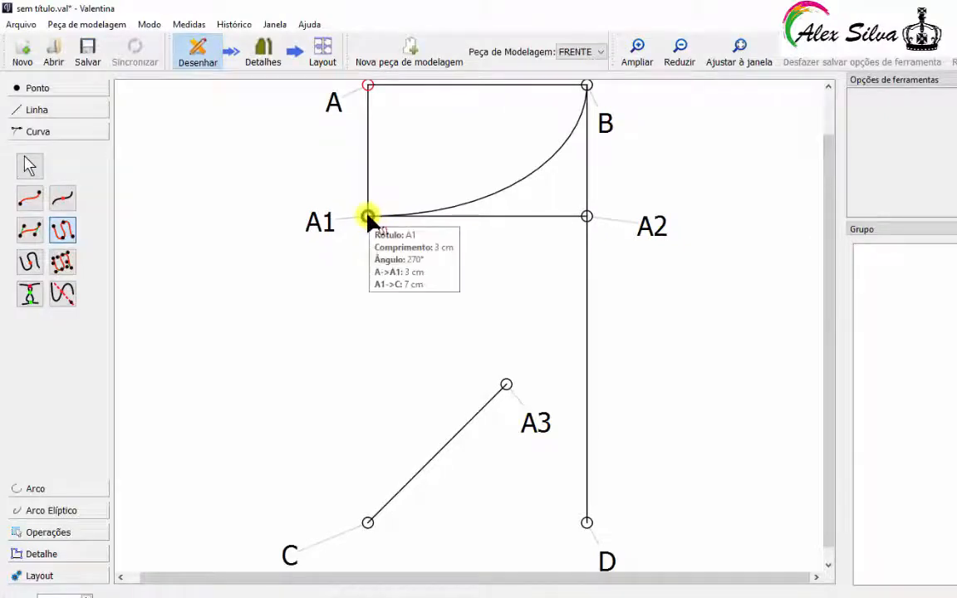
pyautogui.click(368, 217)
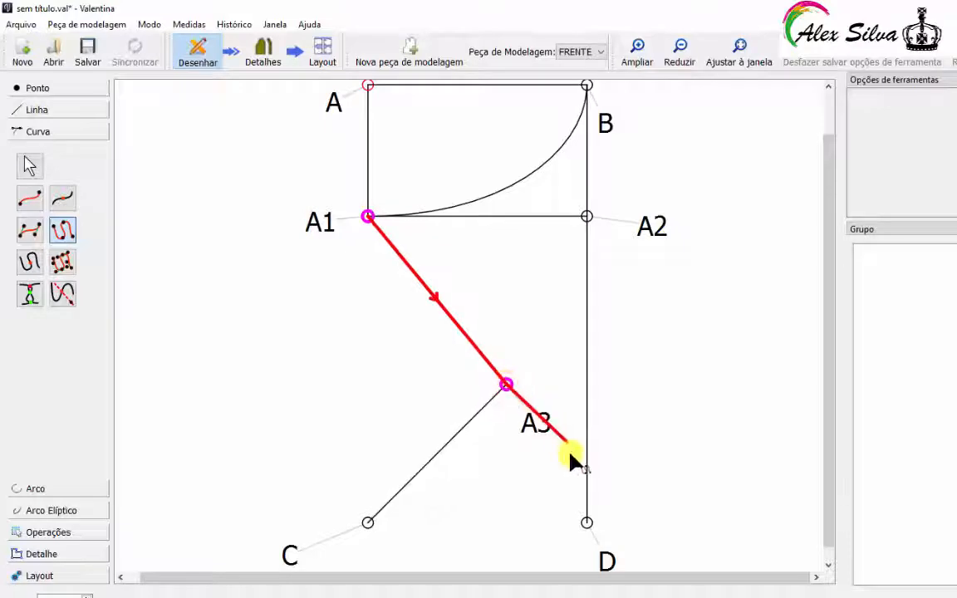
pyautogui.click(587, 521)
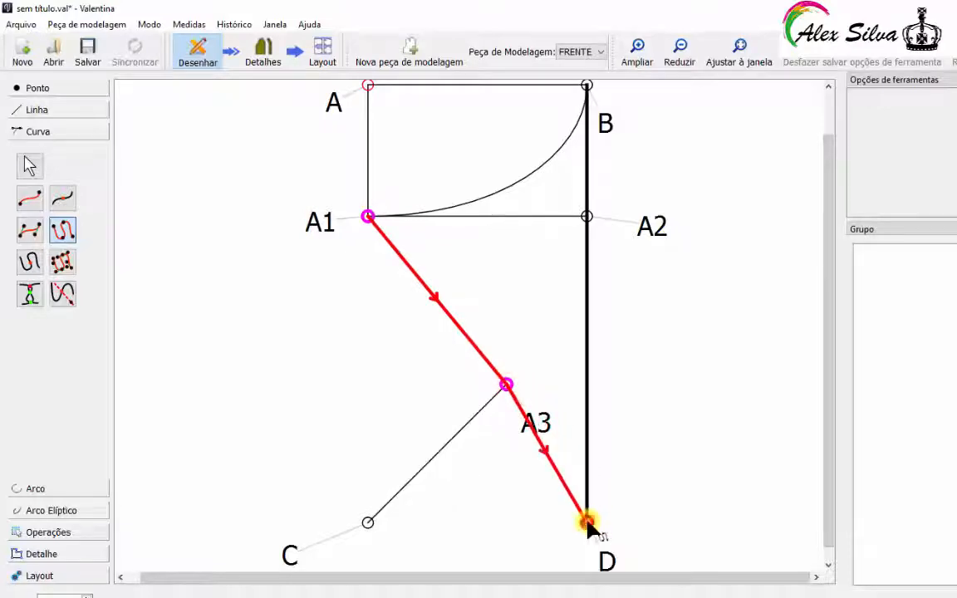
pyautogui.press('Return')
pyautogui.click(670, 402)
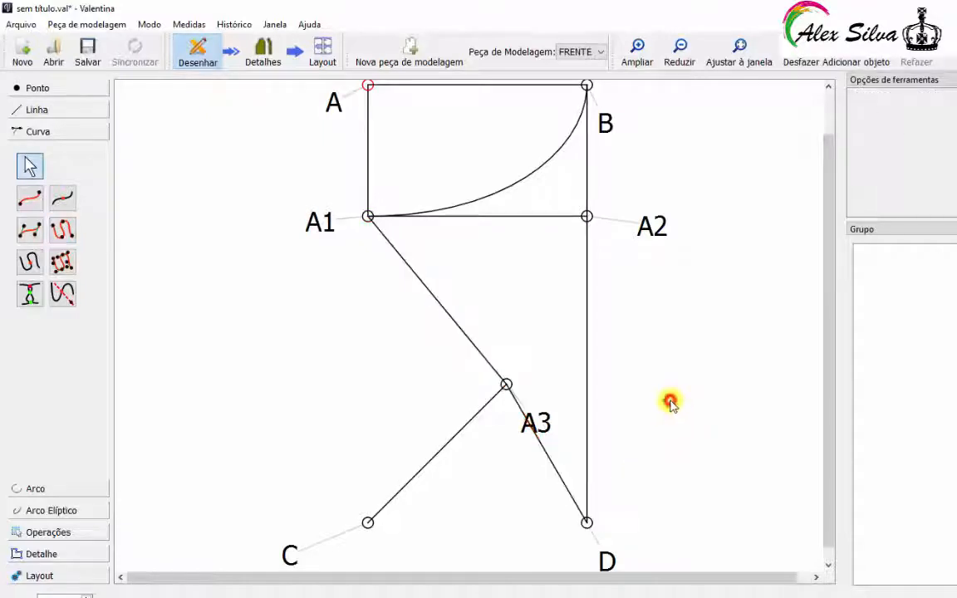
# Step: Bend the path's A1–A3 segment outward, with its handle horizontal at A1 and vertical at A3
pyautogui.scroll(-1, 498, 378)
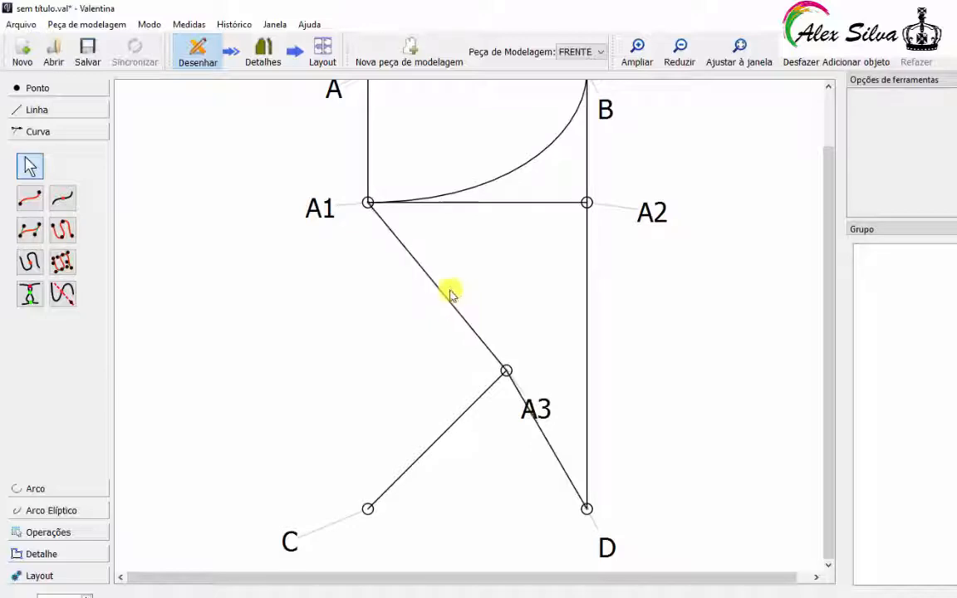
pyautogui.moveTo(443, 294)
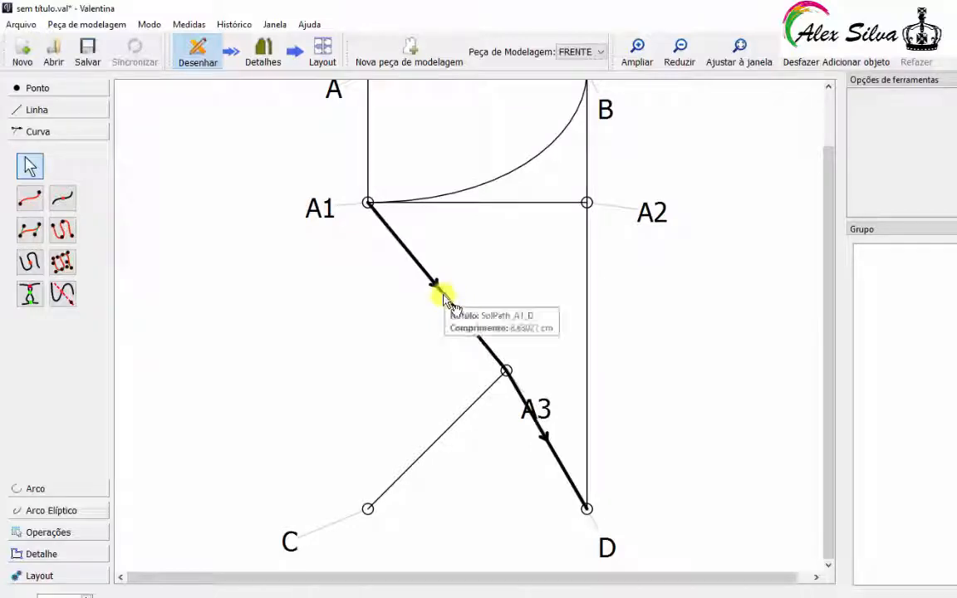
pyautogui.moveTo(442, 295); pyautogui.dragTo(468, 279)
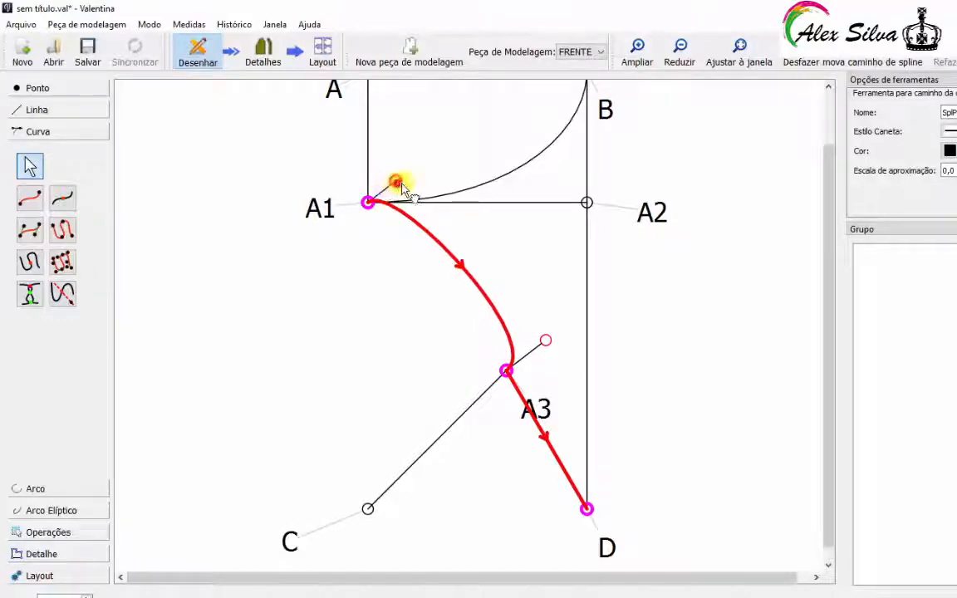
pyautogui.moveTo(402, 186); pyautogui.dragTo(438, 202)
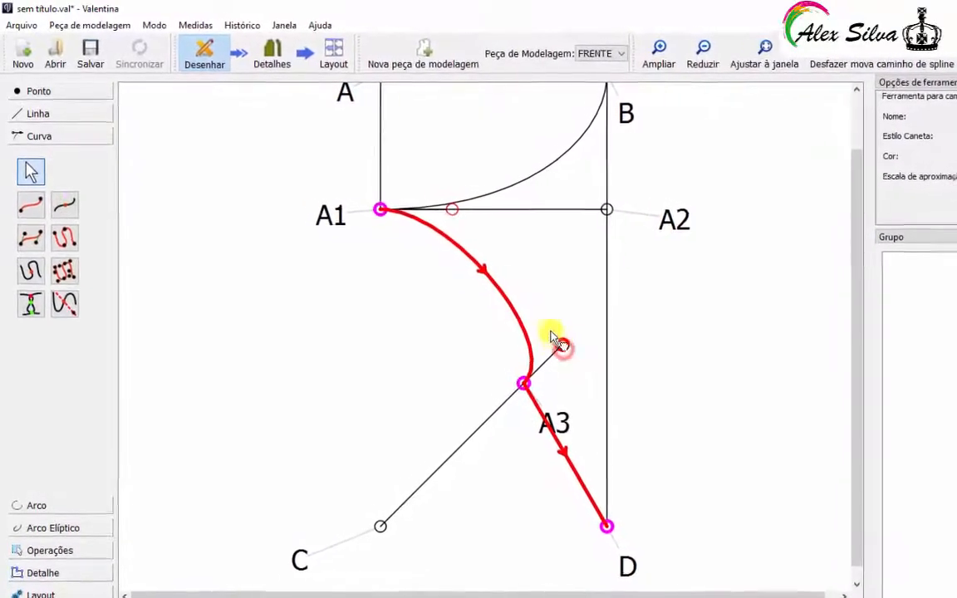
pyautogui.moveTo(555, 339); pyautogui.dragTo(523, 322)
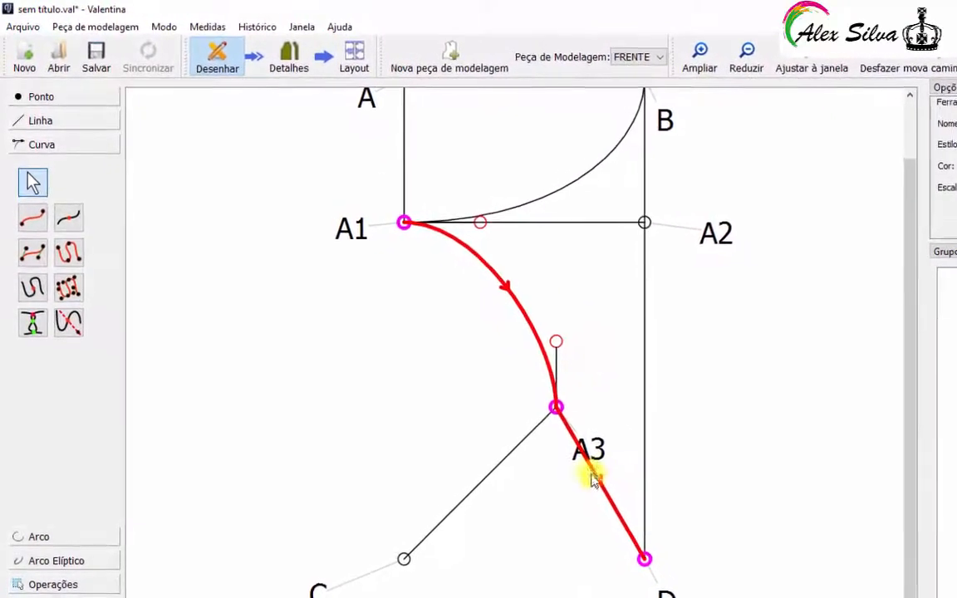
# Step: Bend the path's A3–D segment toward C, with a near-vertical direction at A3 and a near-horizontal one at D
pyautogui.moveTo(591, 475); pyautogui.dragTo(606, 501)
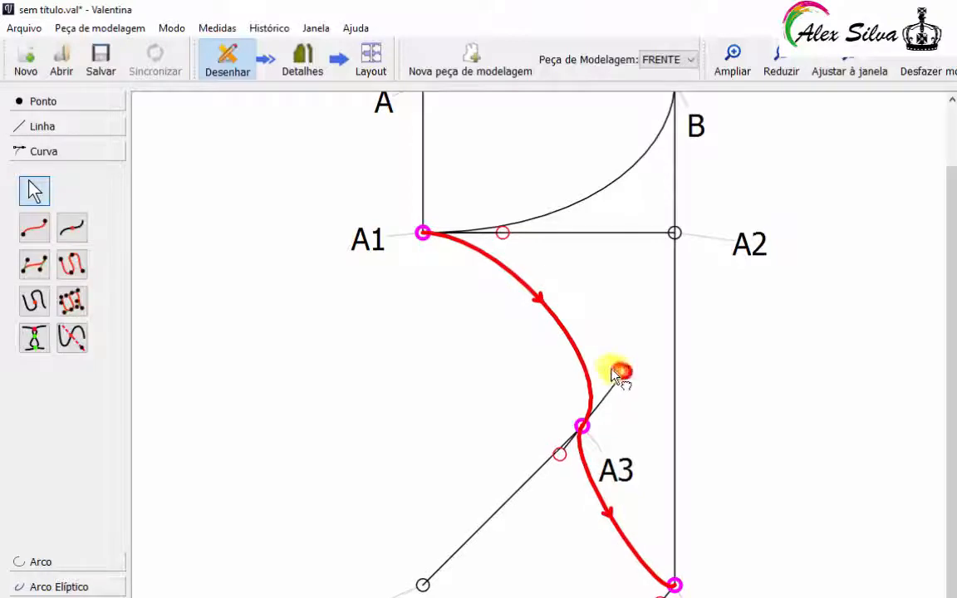
pyautogui.moveTo(618, 375); pyautogui.dragTo(590, 364)
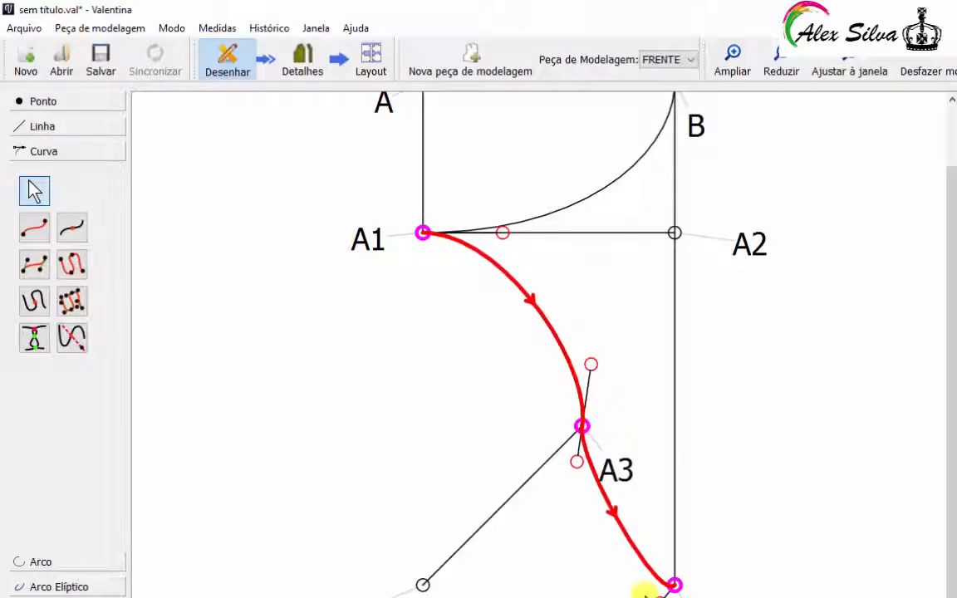
pyautogui.moveTo(662, 591); pyautogui.dragTo(560, 573)
pyautogui.click(732, 371)
# Step: Undo the curved path, point A3, the A1–B curve, point A2 and the line between A and A1
pyautogui.scroll(2, 732, 375)
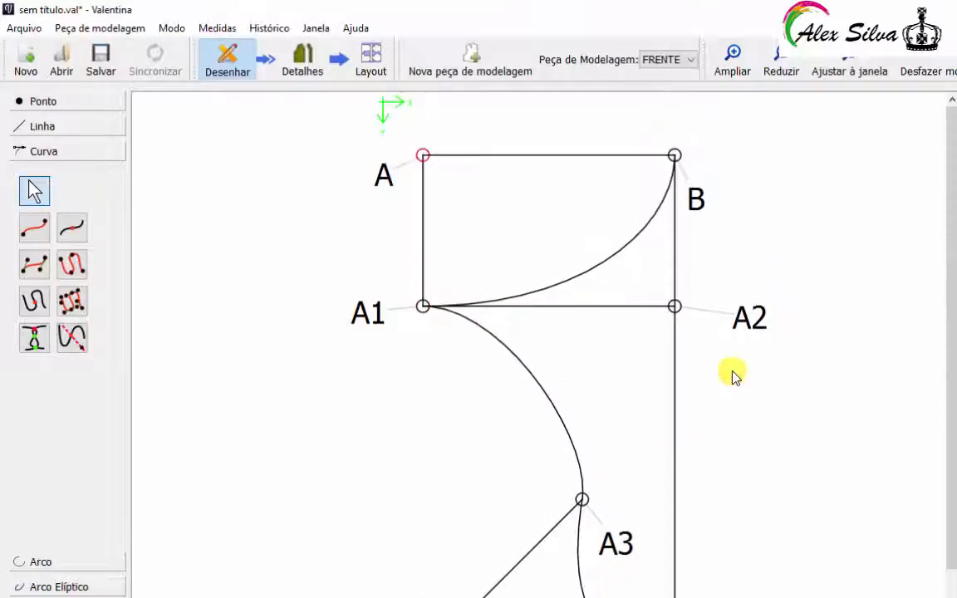
pyautogui.scroll(-1, 664, 373)
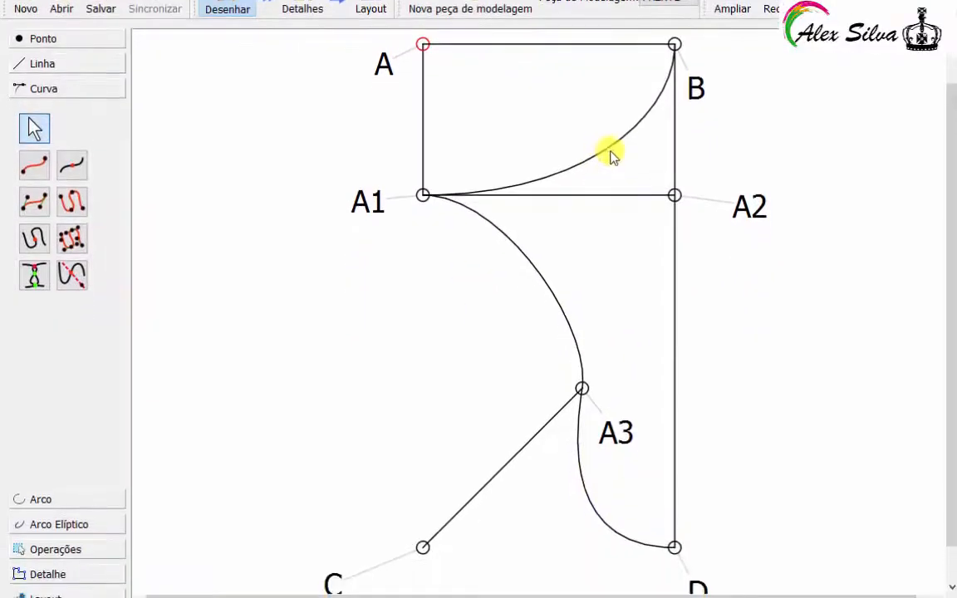
pyautogui.scroll(-1, 664, 274)
pyautogui.scroll(2, 665, 278)
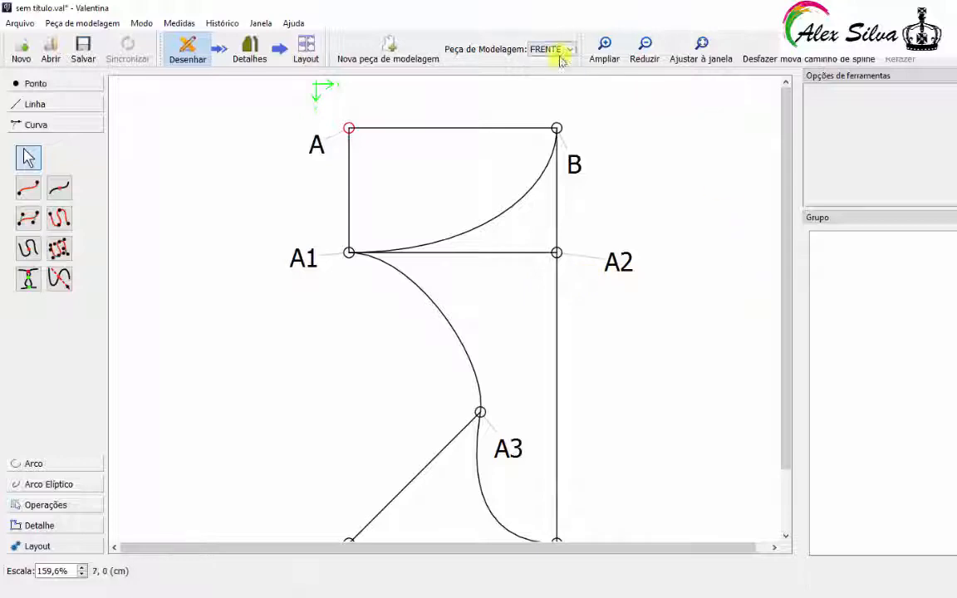
pyautogui.click(789, 60)
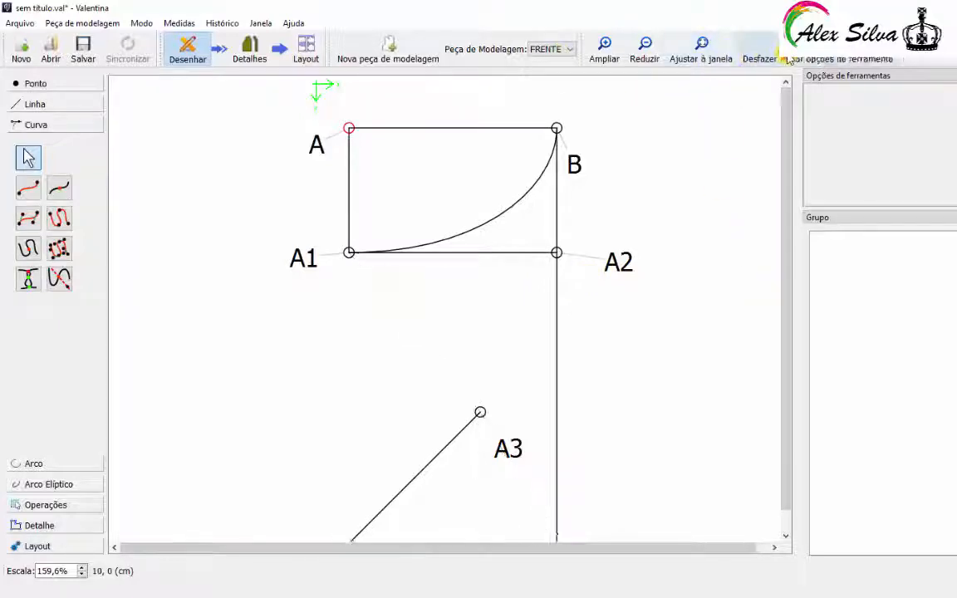
pyautogui.click(789, 59)
pyautogui.click(789, 59)
pyautogui.click(789, 59)
pyautogui.click(789, 59)
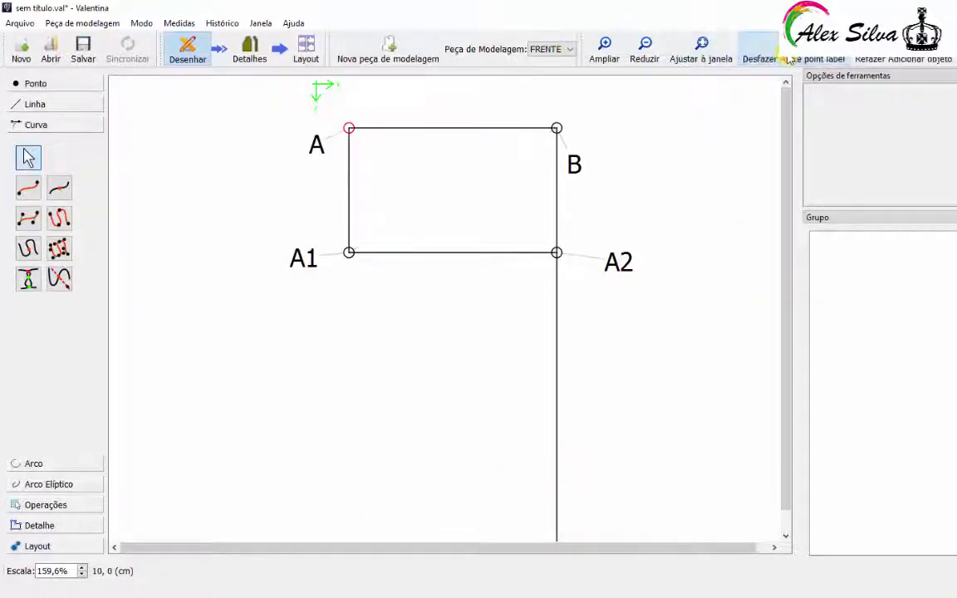
pyautogui.click(789, 60)
pyautogui.click(789, 60)
pyautogui.click(789, 60)
pyautogui.click(788, 60)
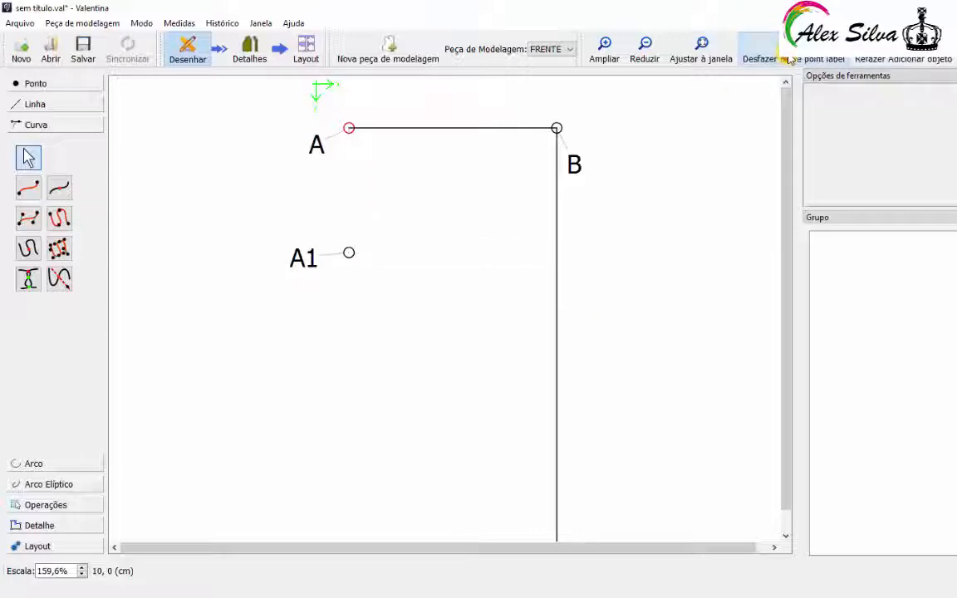
# Step: Undo the remaining points, lines and label changes back to the state with only base point A
pyautogui.click(789, 60)
pyautogui.click(789, 60)
pyautogui.click(789, 60)
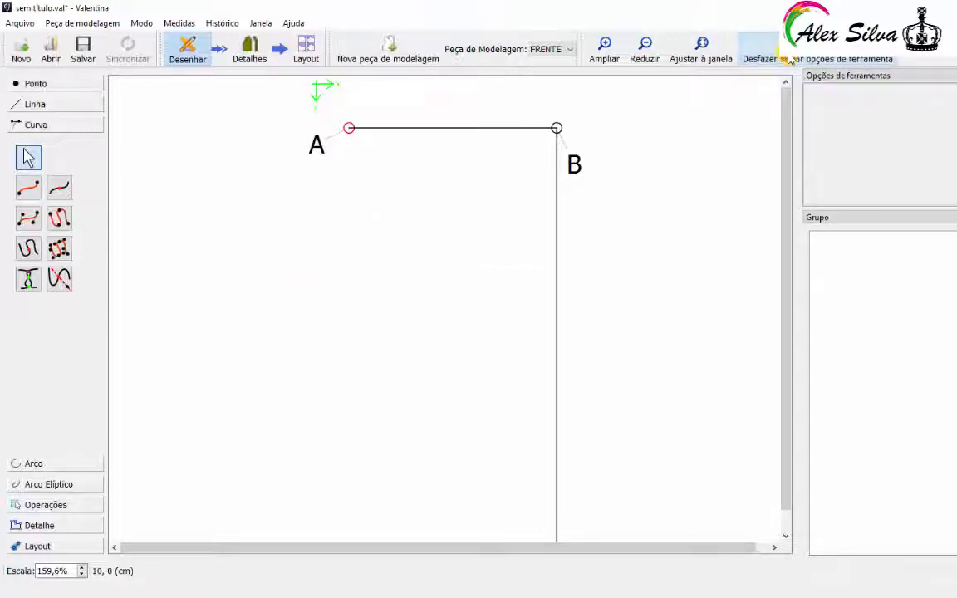
pyautogui.click(789, 60)
pyautogui.click(788, 59)
pyautogui.click(788, 59)
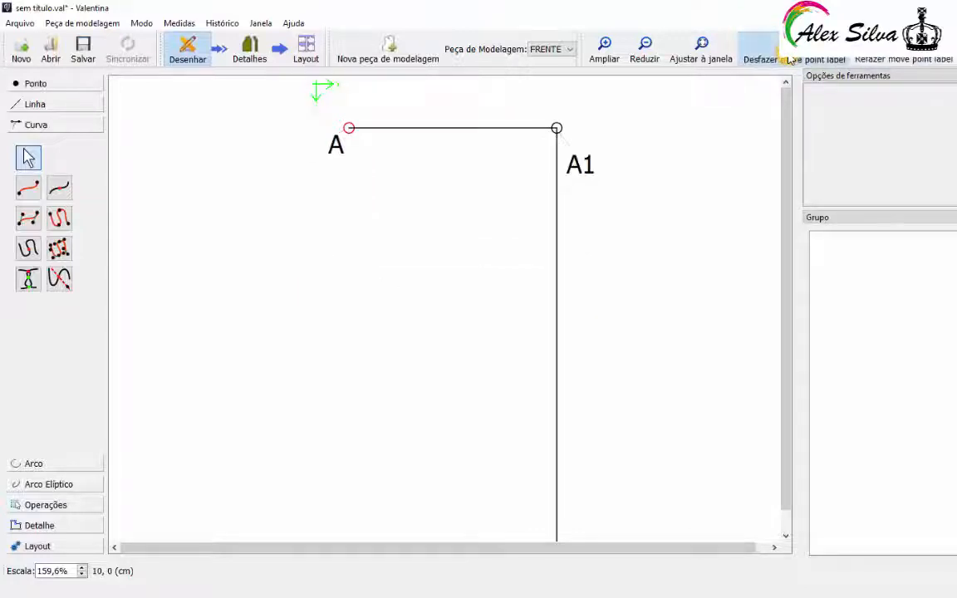
pyautogui.click(789, 60)
pyautogui.click(789, 60)
pyautogui.click(789, 60)
pyautogui.click(789, 60)
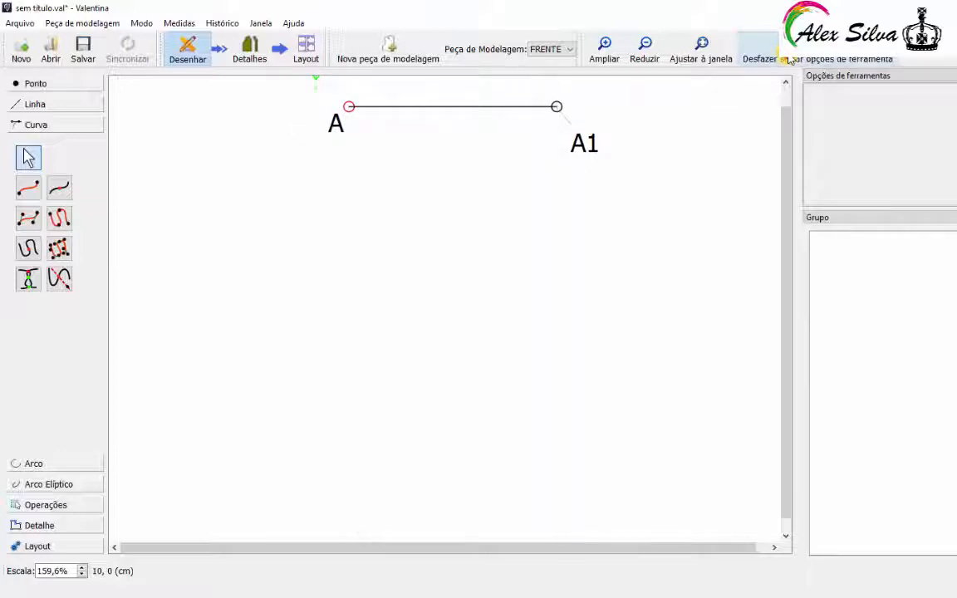
pyautogui.click(789, 59)
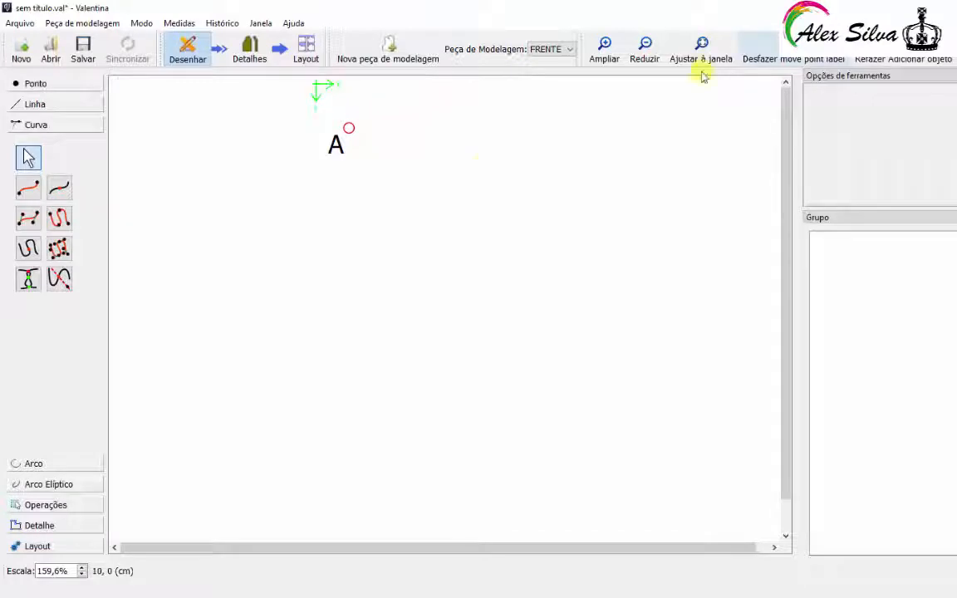
pyautogui.click(483, 166)
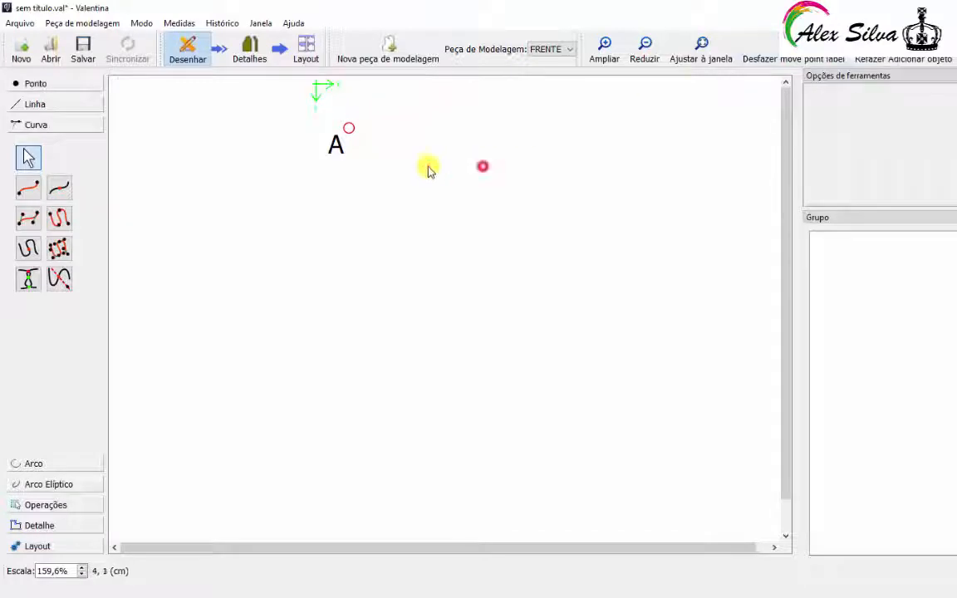
# Step: Load the multisize measurement file TABELA OFICIAL 38 AO 50.vst from the CURSO VALENTINA folder and set the size to 40
pyautogui.click(175, 24)
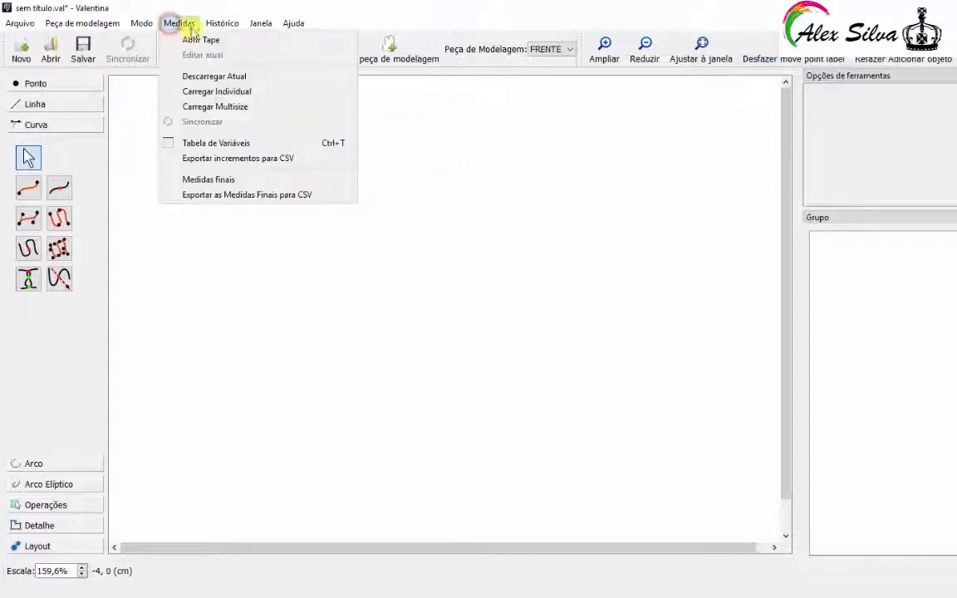
pyautogui.click(222, 108)
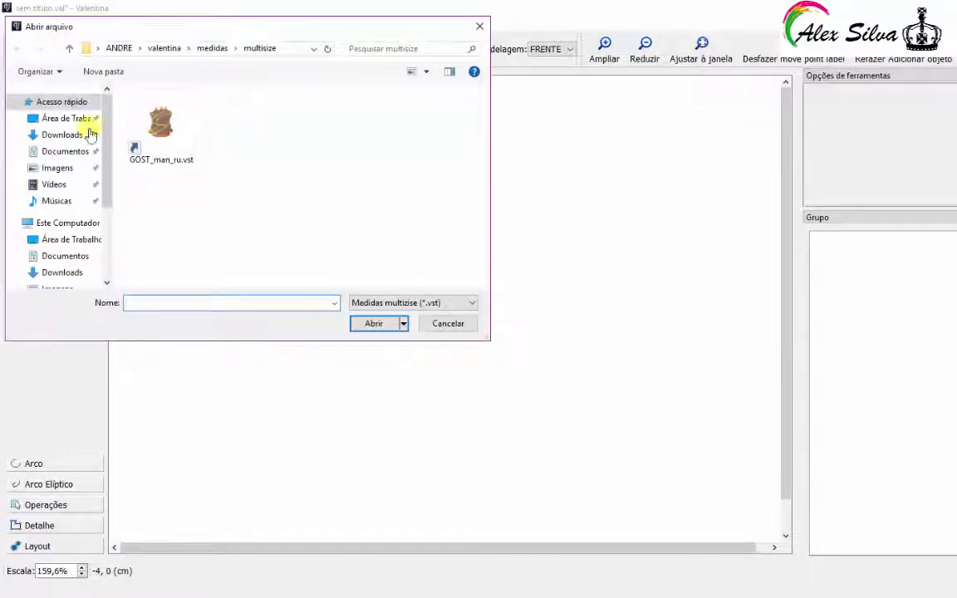
pyautogui.click(60, 184)
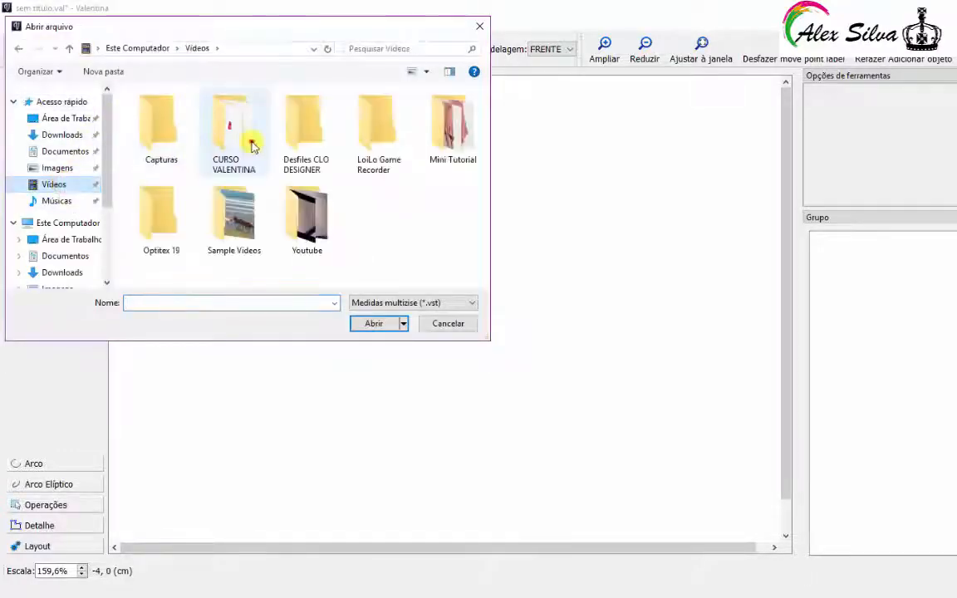
pyautogui.doubleClick(252, 145)
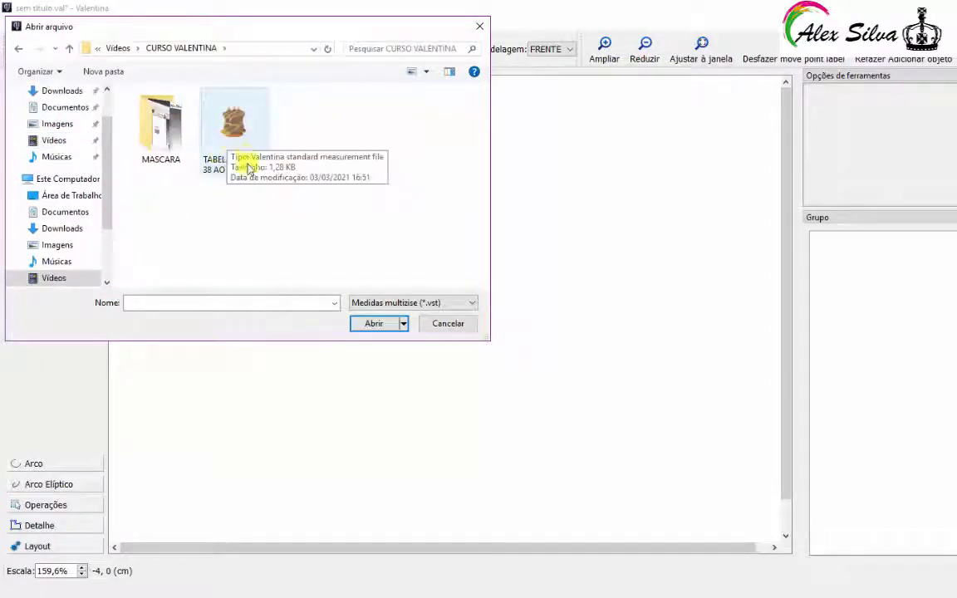
pyautogui.doubleClick(237, 135)
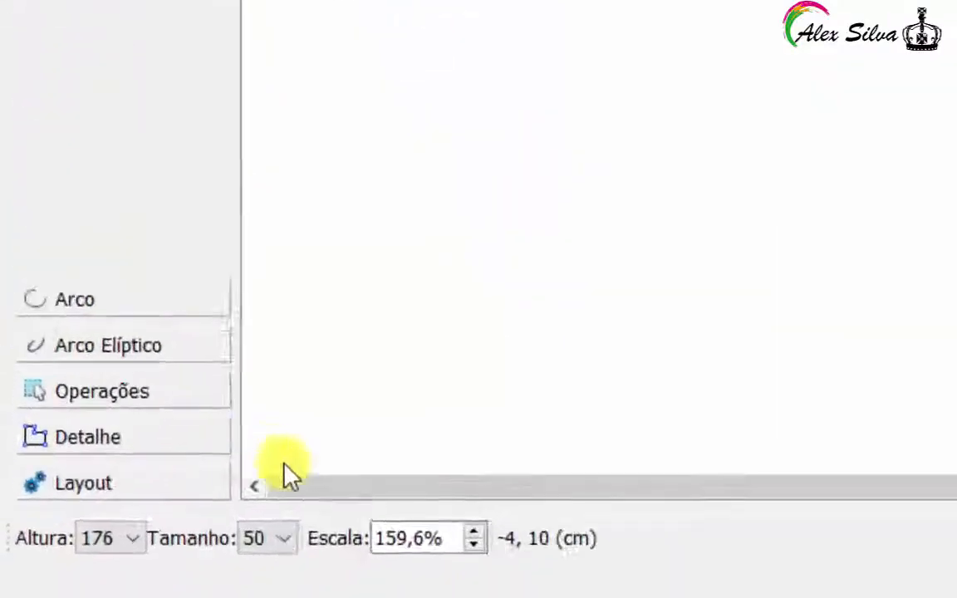
pyautogui.click(283, 538)
pyautogui.click(258, 393)
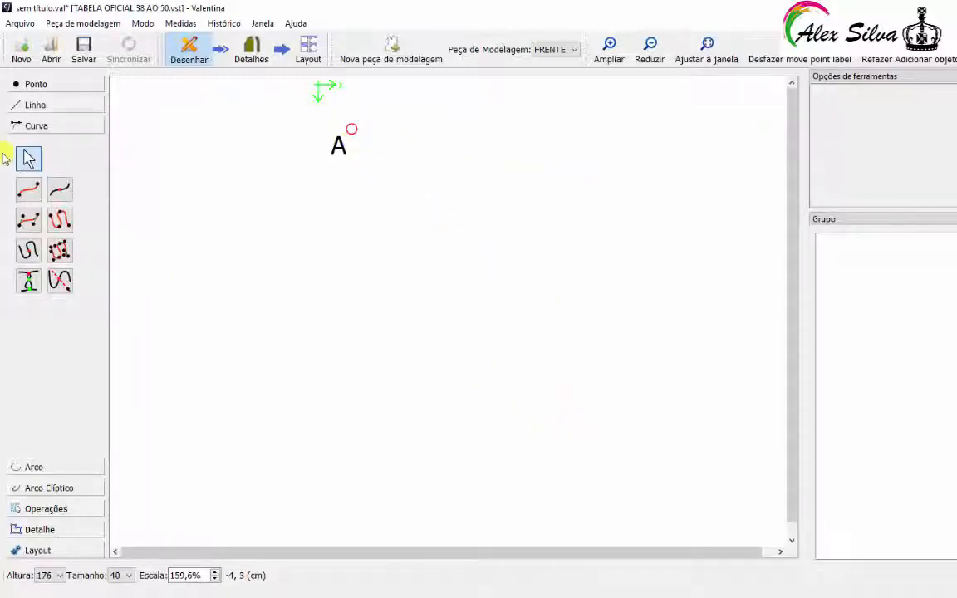
# Step: Draw a horizontal line about 6.5 cm long at 0° from A for a new point at distance and angle
pyautogui.click(42, 85)
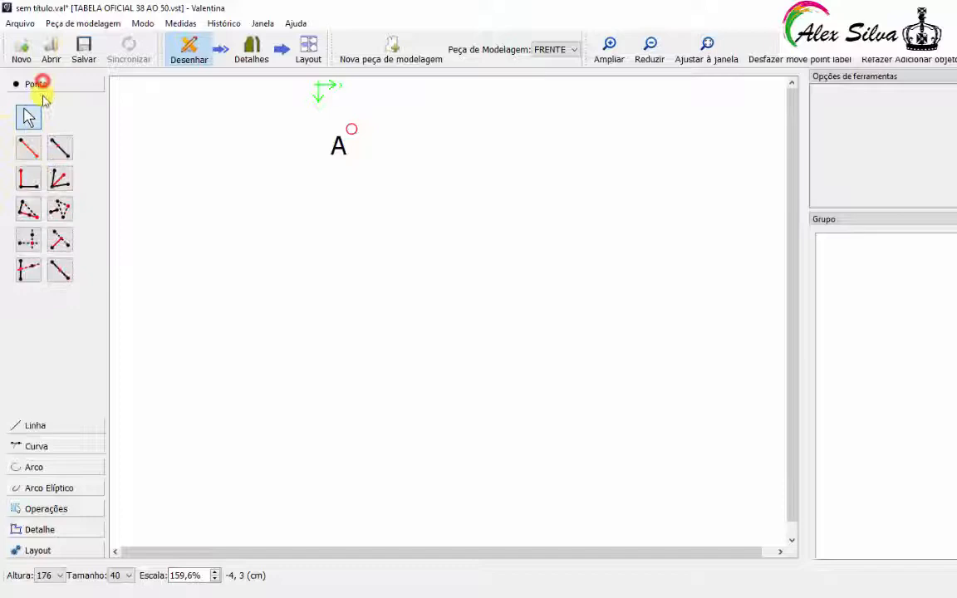
pyautogui.click(30, 151)
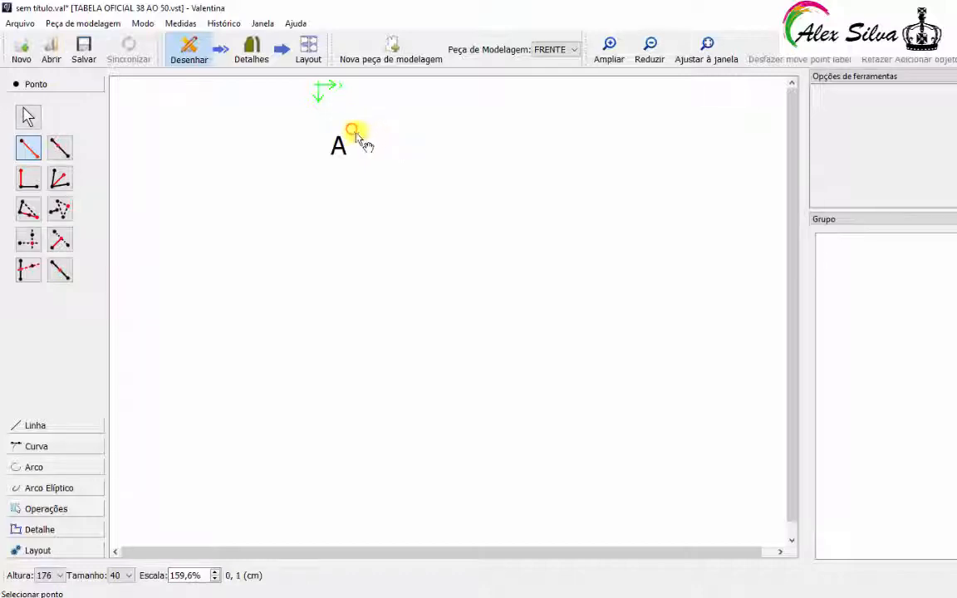
pyautogui.click(353, 133)
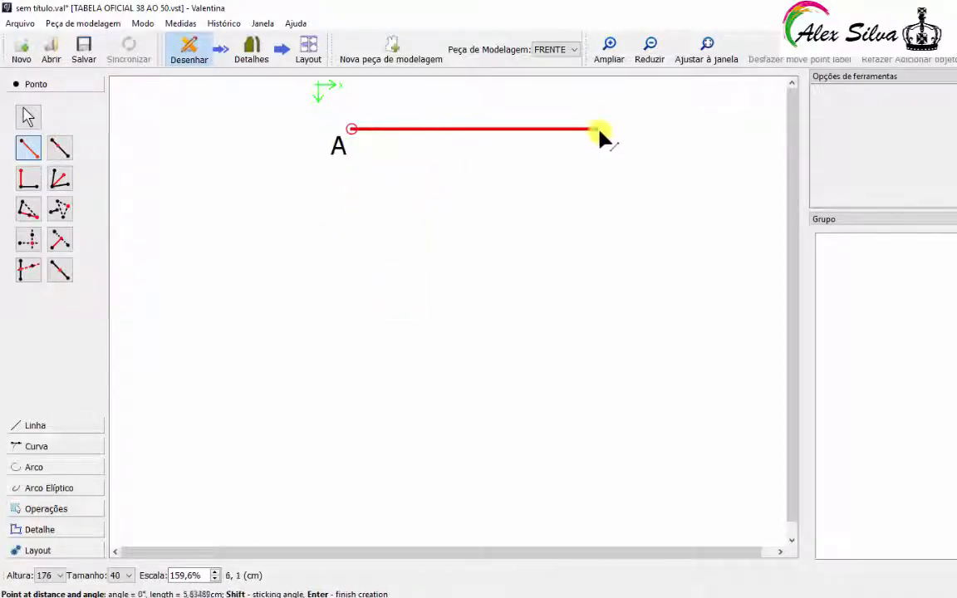
pyautogui.click(626, 135)
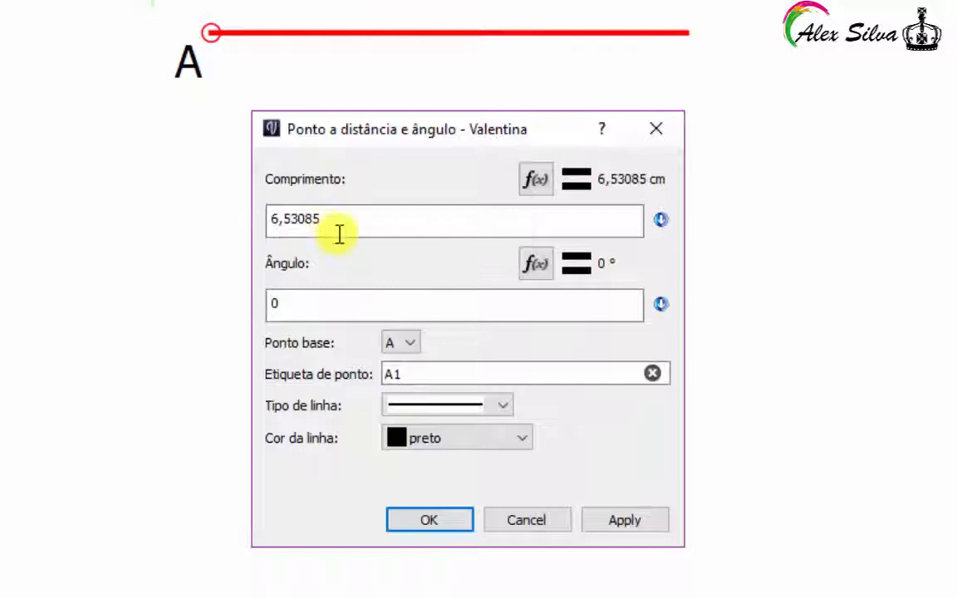
pyautogui.click(532, 181)
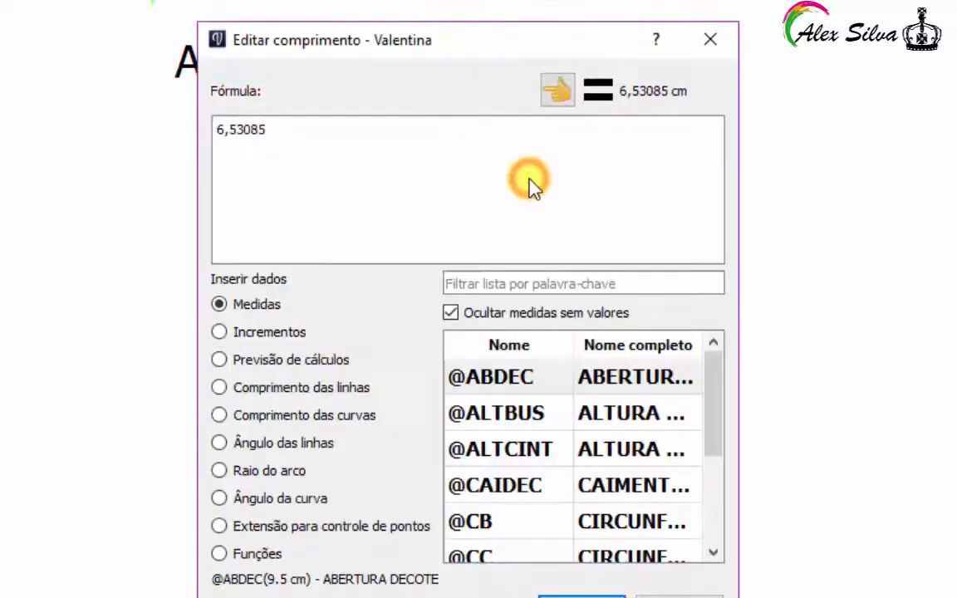
pyautogui.click(488, 524)
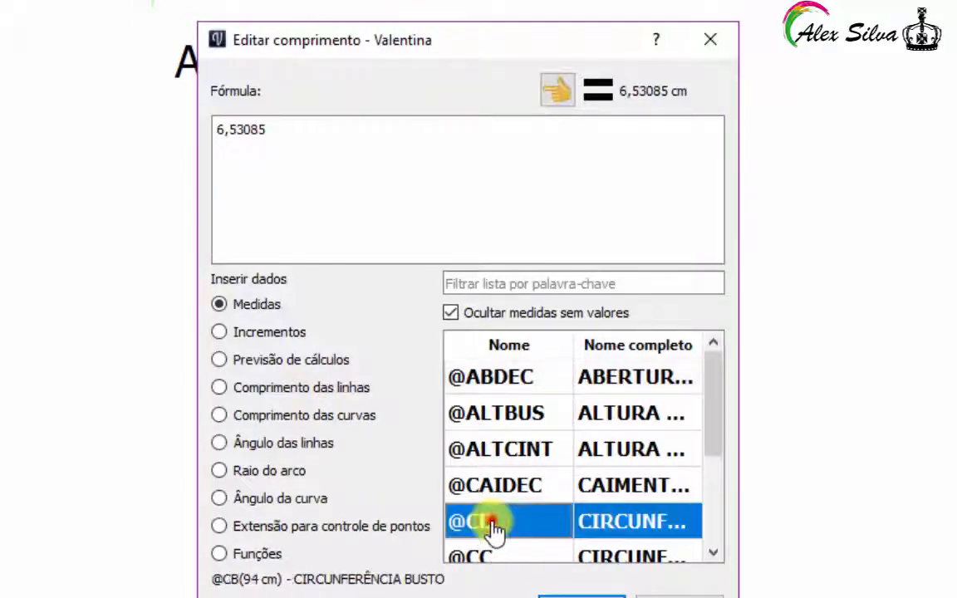
pyautogui.doubleClick(490, 524)
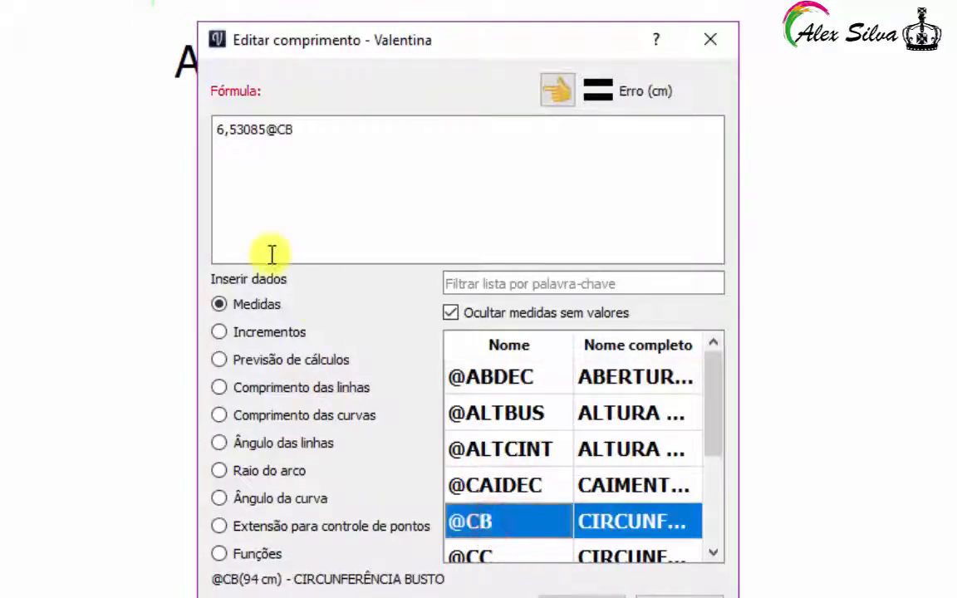
pyautogui.click(261, 131)
pyautogui.click(262, 130)
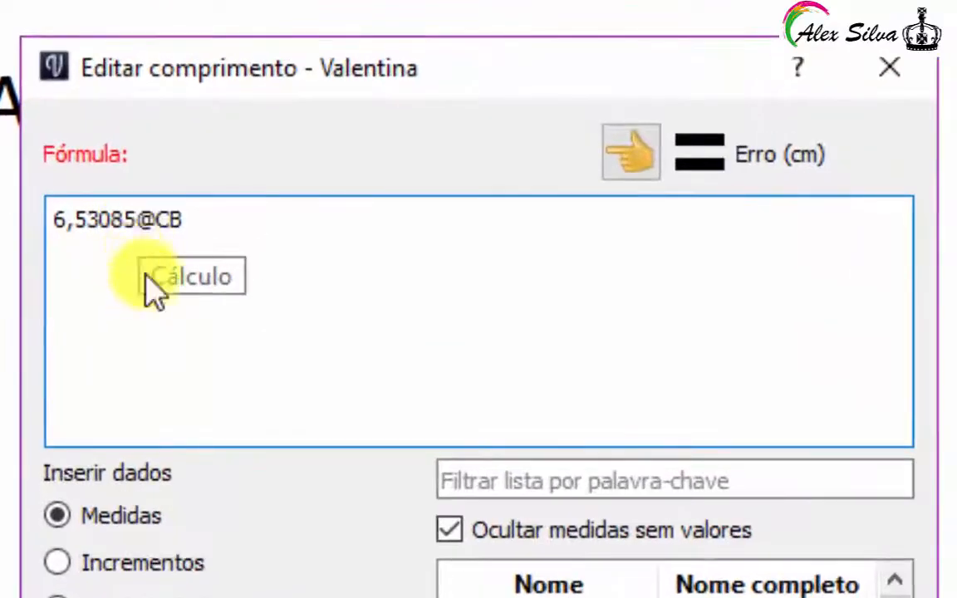
pyautogui.press('Delete')
pyautogui.press('BackSpace')
pyautogui.press('BackSpace')
pyautogui.press('BackSpace')
pyautogui.press('BackSpace')
pyautogui.press('BackSpace')
pyautogui.press('BackSpace')
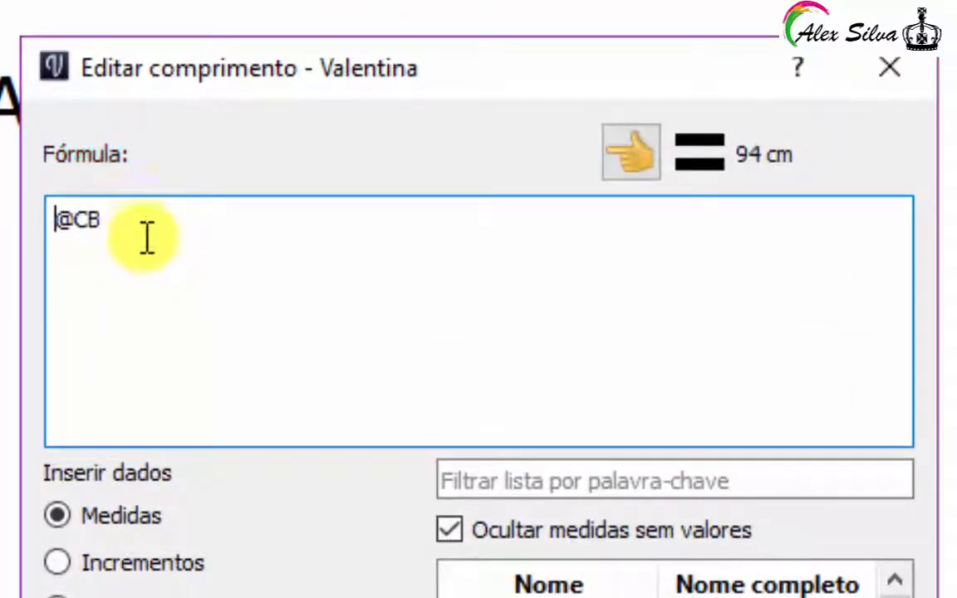
pyautogui.click(145, 216)
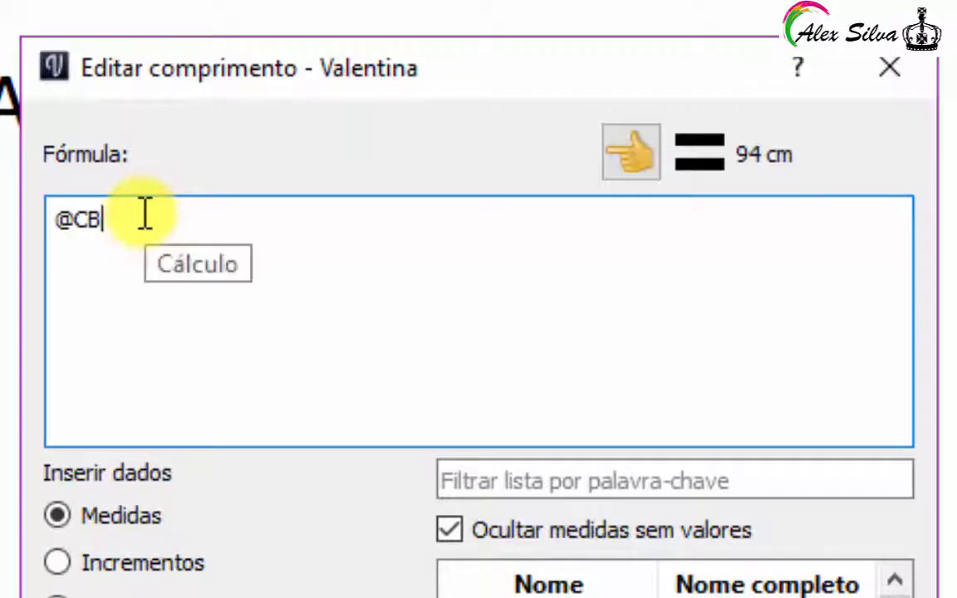
pyautogui.write('/')
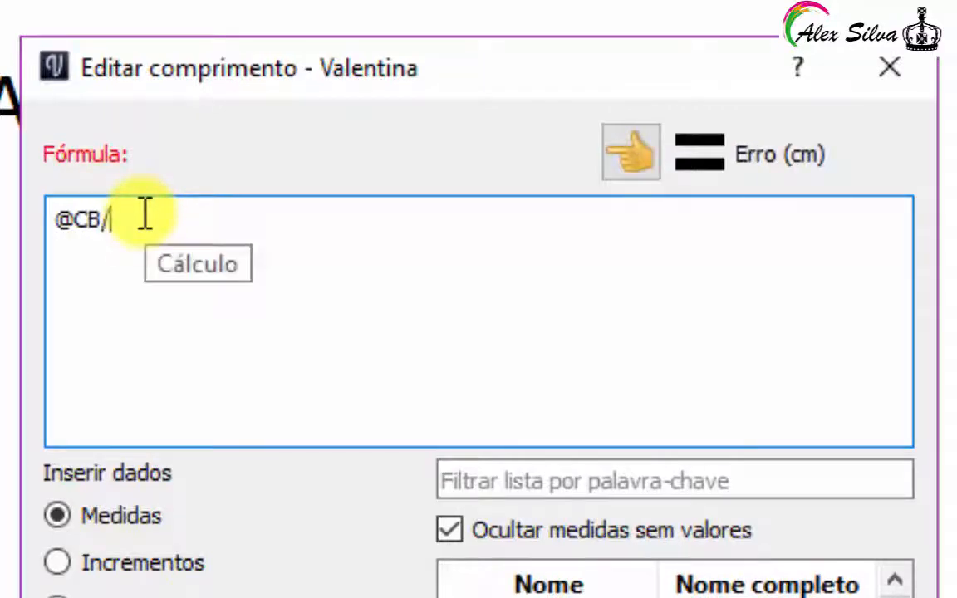
pyautogui.write('4')
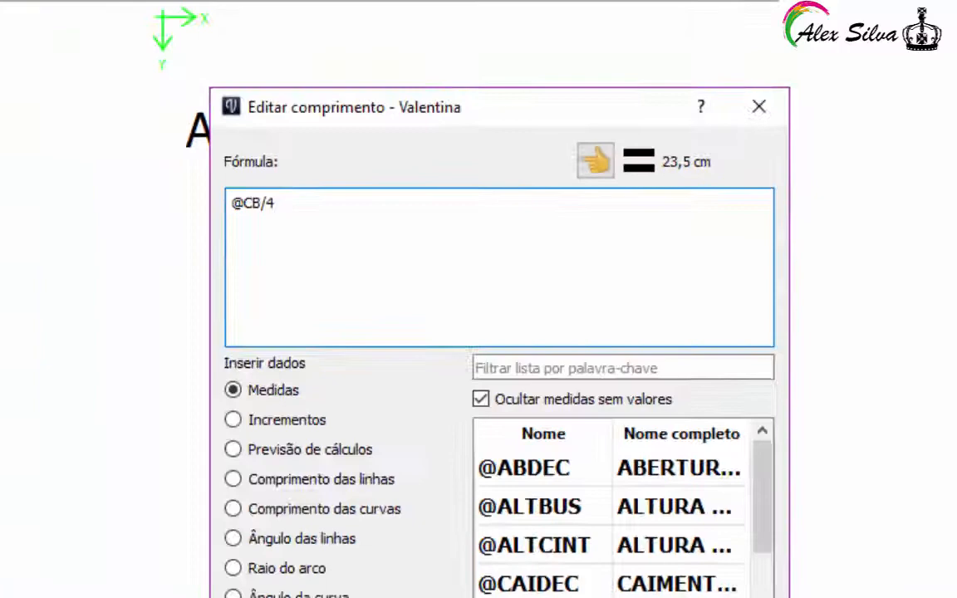
pyautogui.click(587, 468)
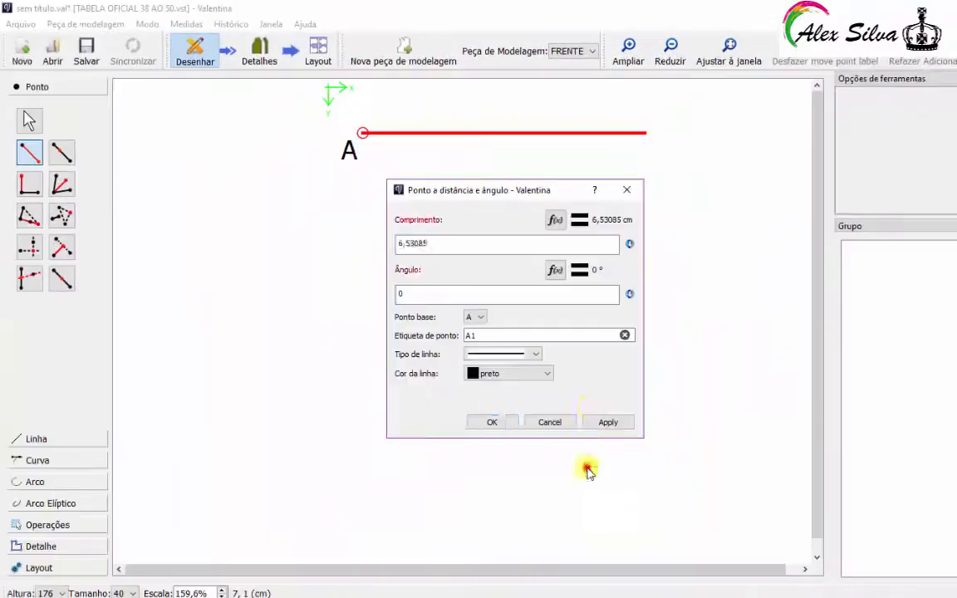
pyautogui.click(614, 423)
pyautogui.click(494, 422)
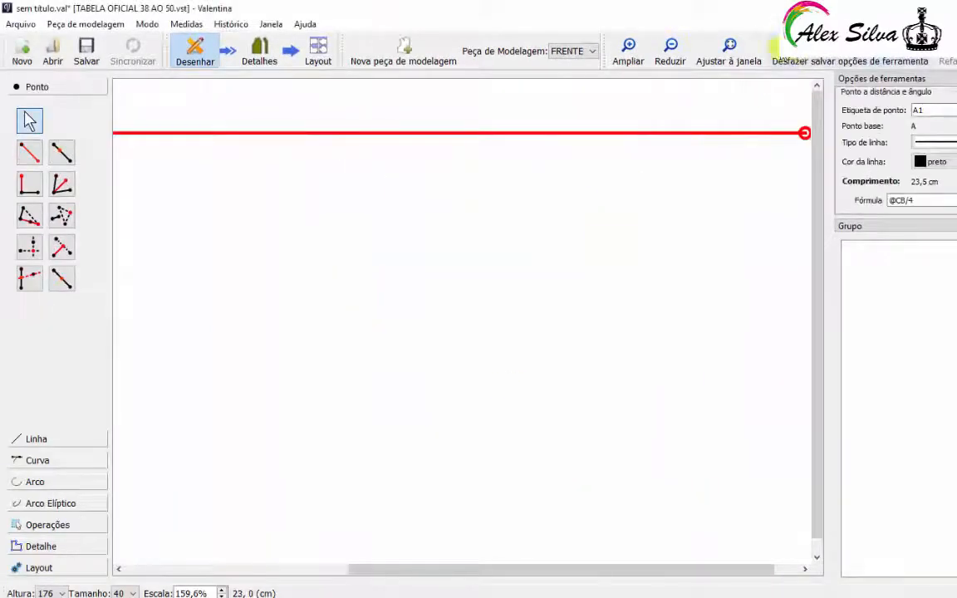
# Step: Check how line A–A1 adapts at sizes 42 and 44, and return the size to 40
pyautogui.click(728, 50)
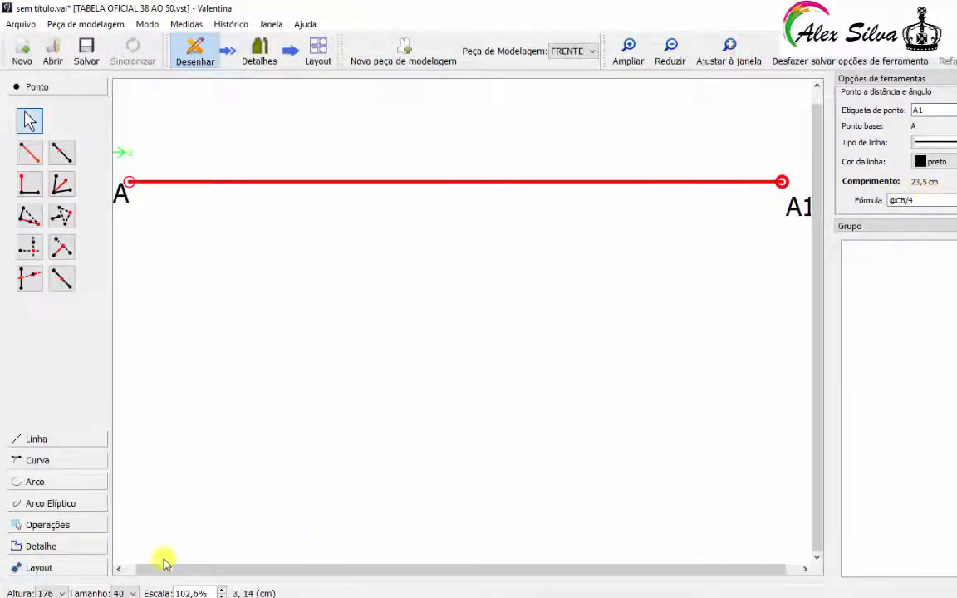
pyautogui.click(131, 593)
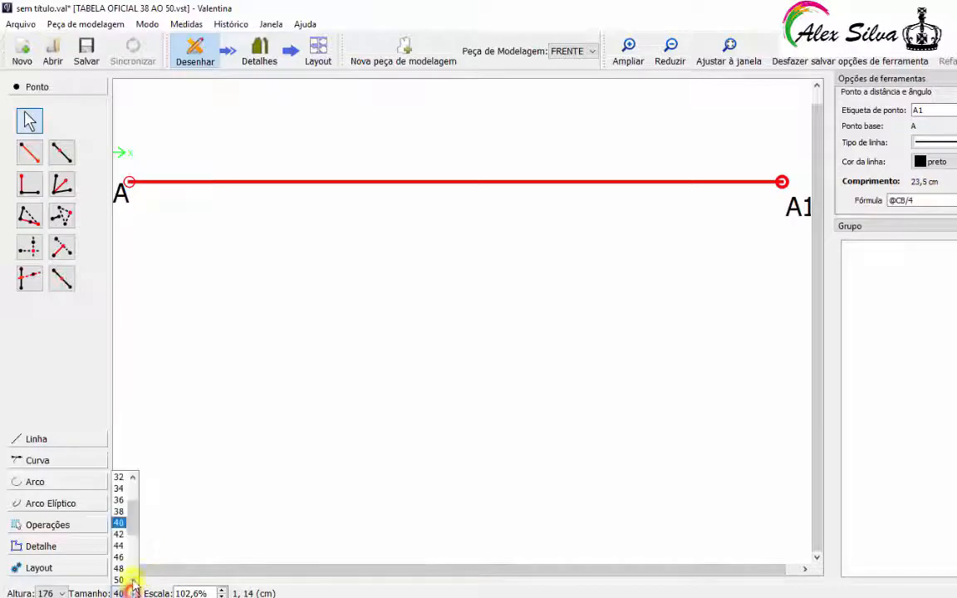
pyautogui.click(123, 534)
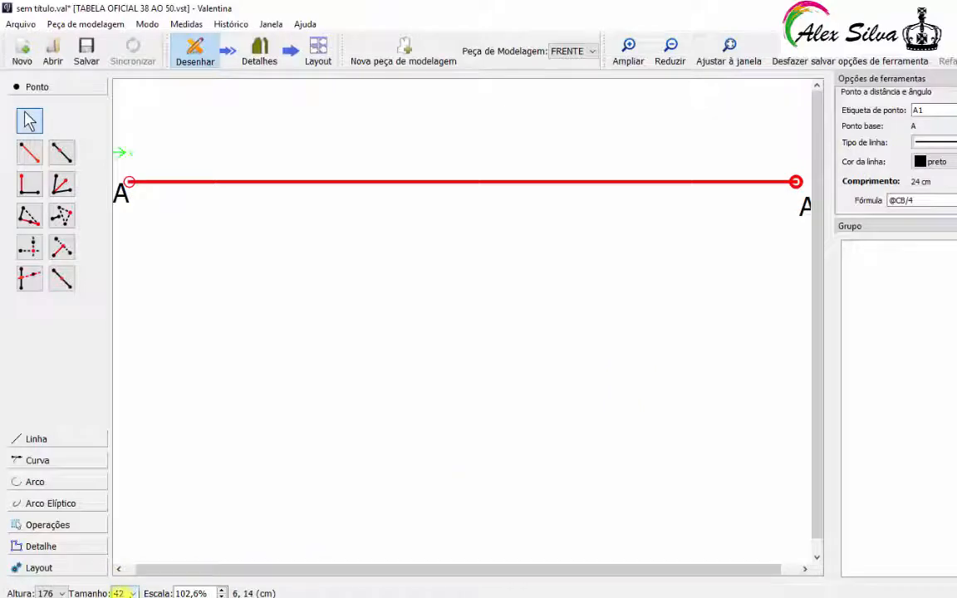
pyautogui.click(133, 592)
pyautogui.click(122, 545)
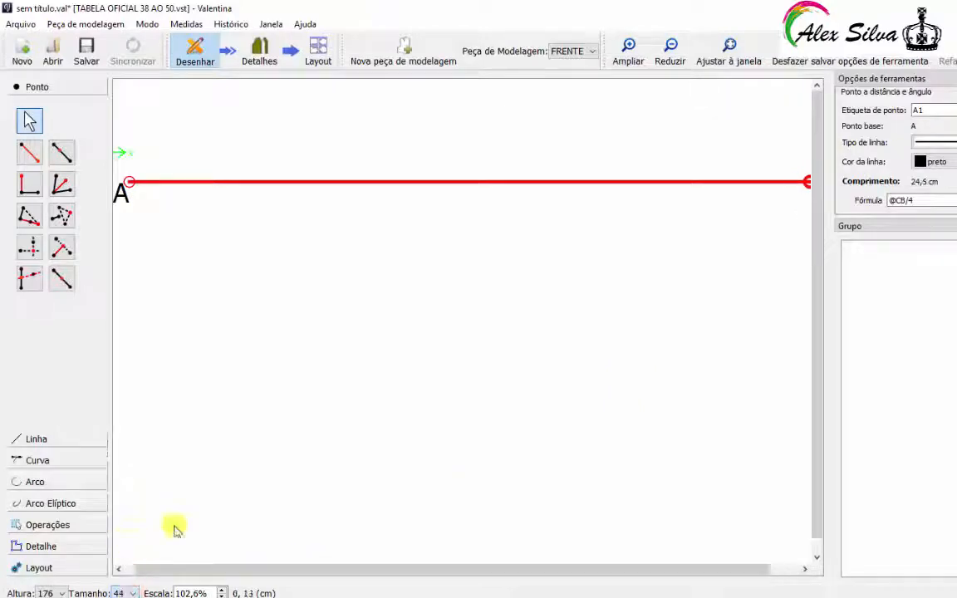
pyautogui.click(133, 593)
pyautogui.click(119, 521)
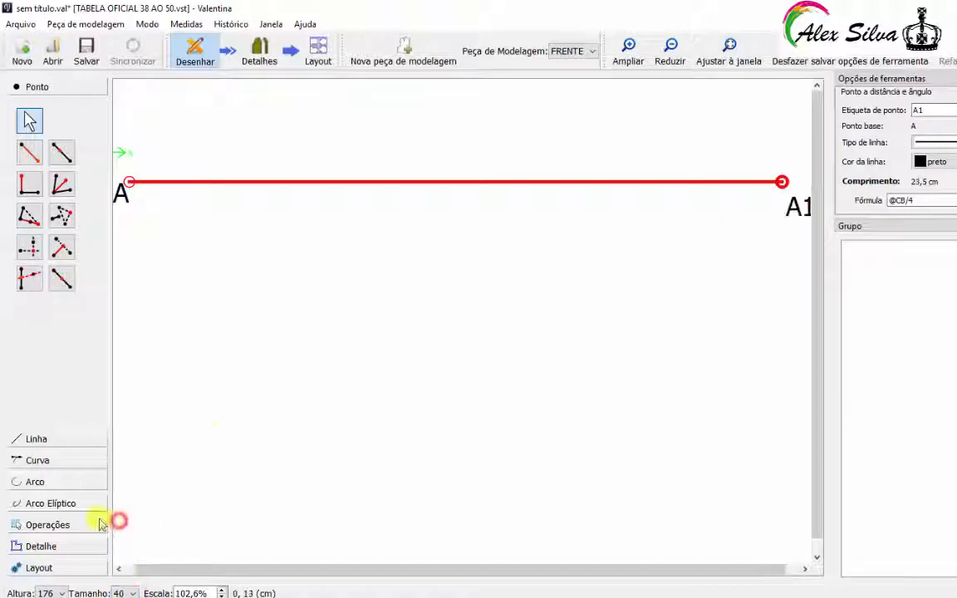
pyautogui.click(369, 359)
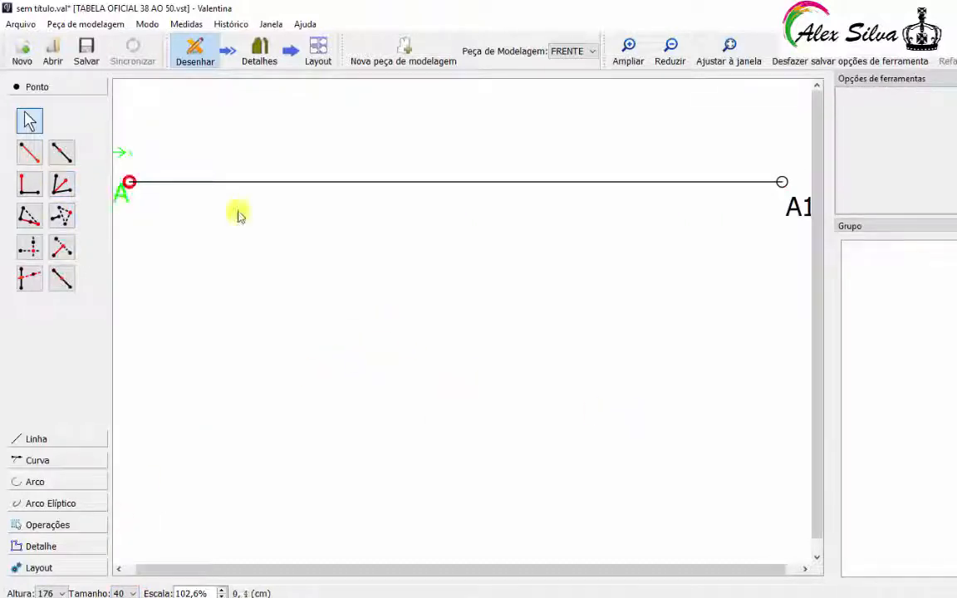
pyautogui.click(29, 152)
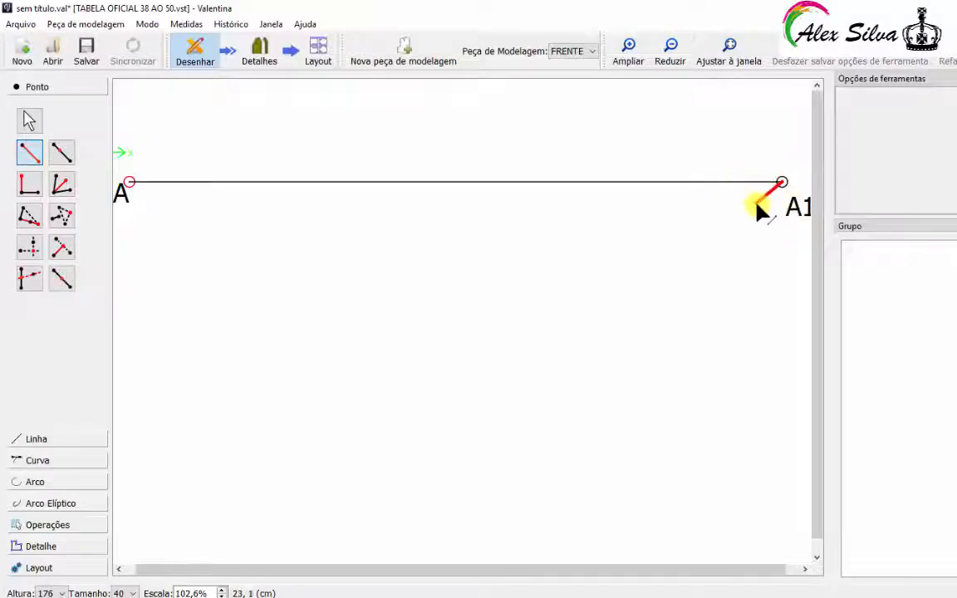
pyautogui.click(783, 444)
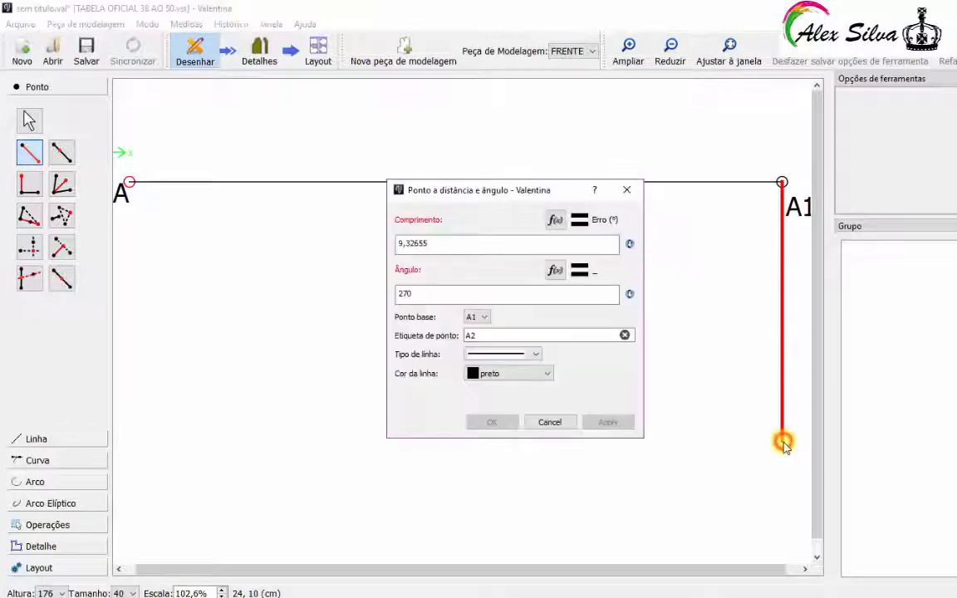
pyautogui.click(555, 222)
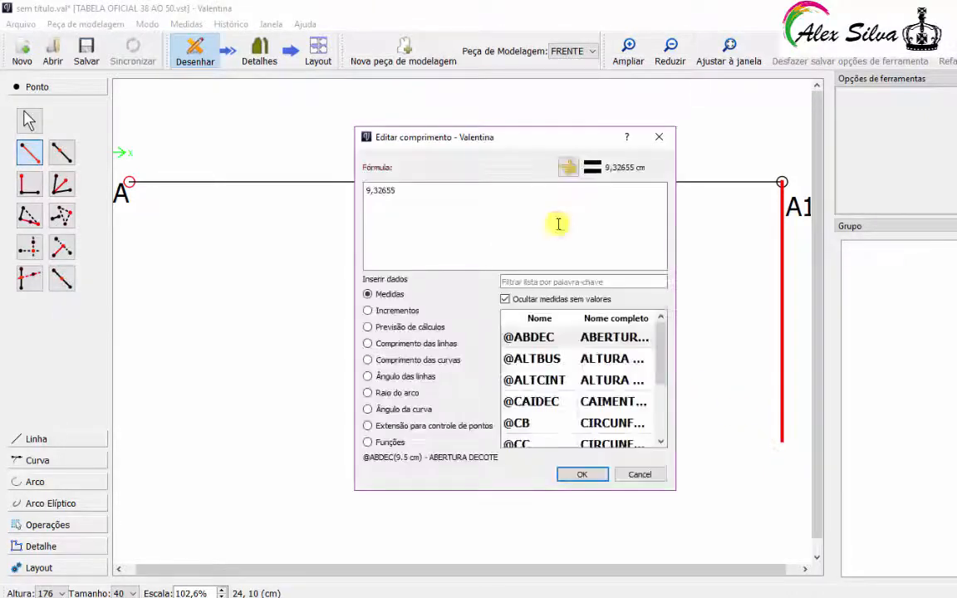
pyautogui.click(546, 384)
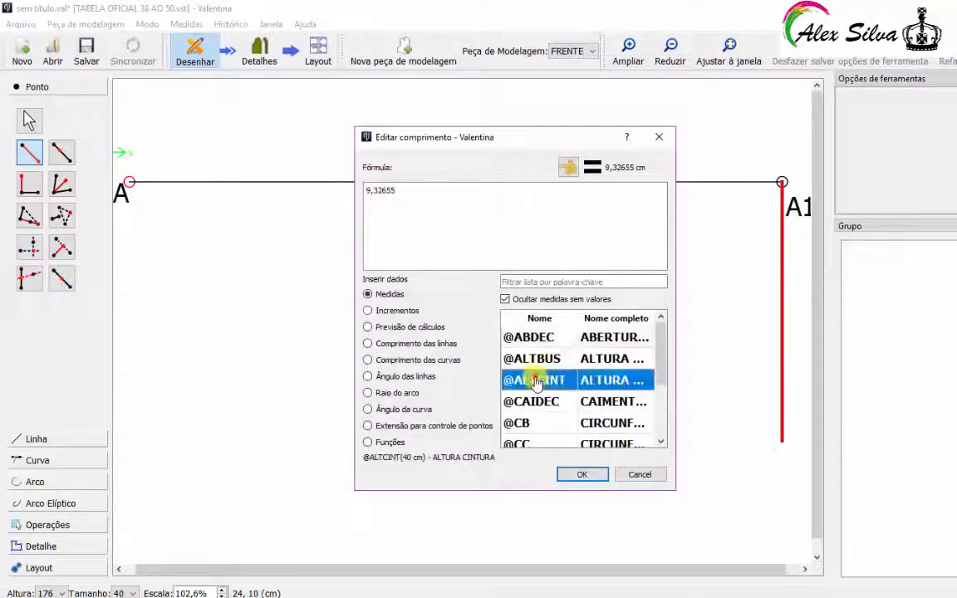
pyautogui.doubleClick(544, 381)
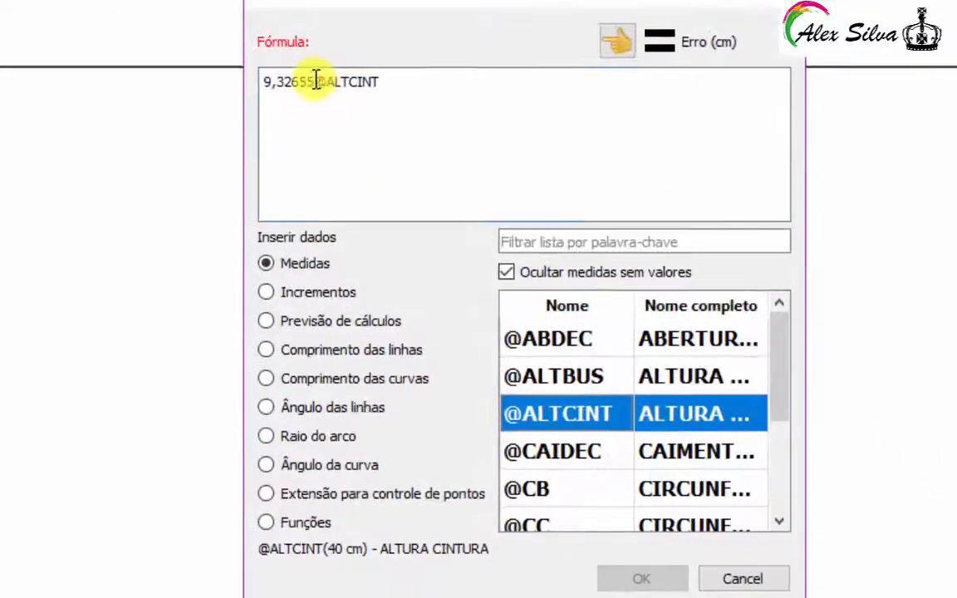
pyautogui.moveTo(331, 98); pyautogui.dragTo(266, 97)
pyautogui.press('BackSpace')
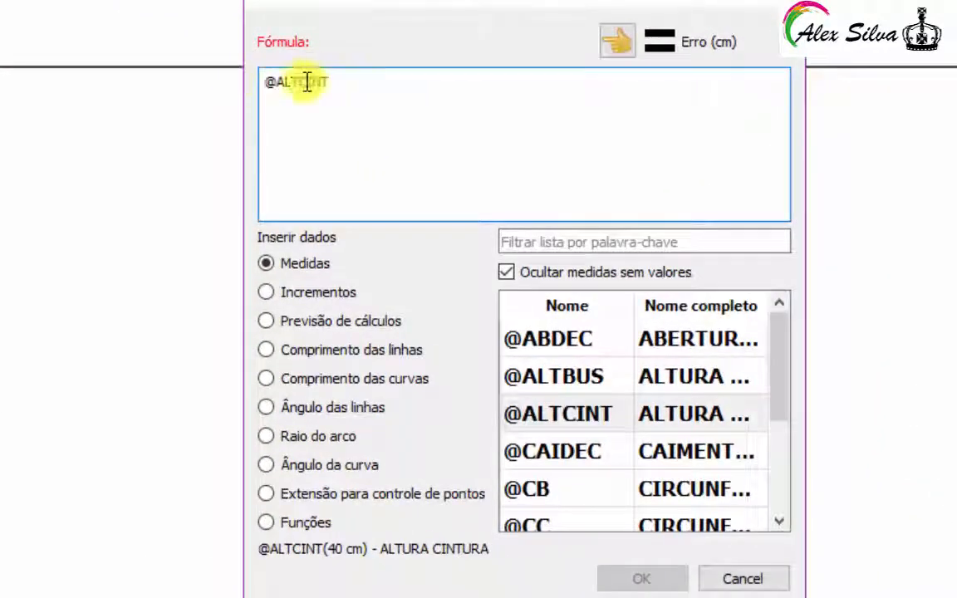
pyautogui.click(373, 81)
pyautogui.write('/4')
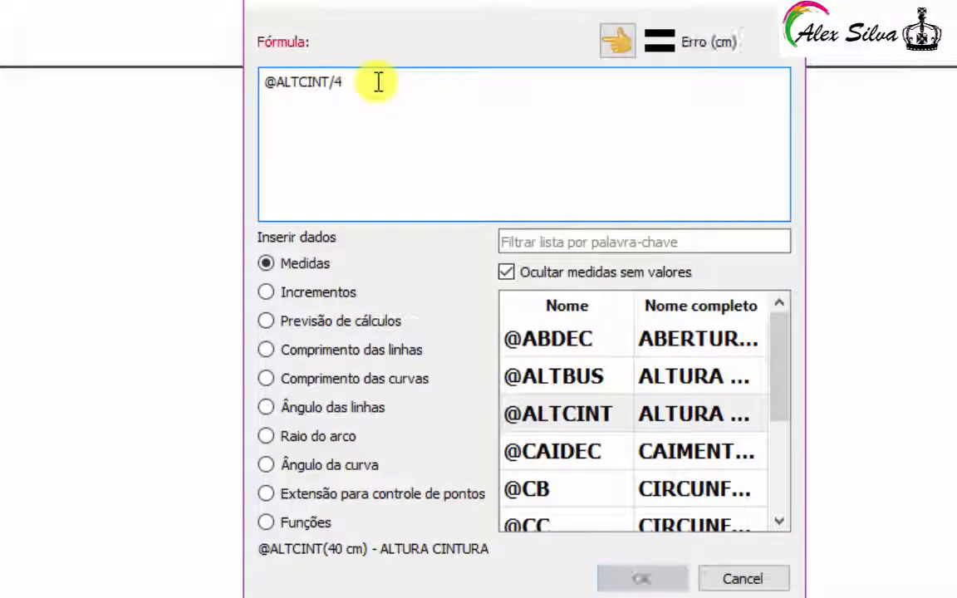
pyautogui.click(673, 580)
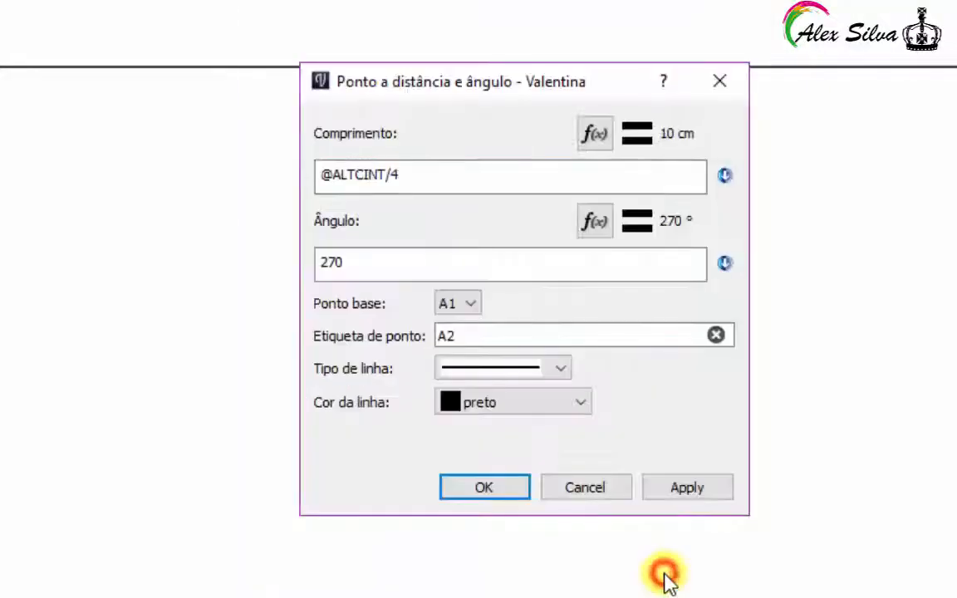
pyautogui.click(585, 405)
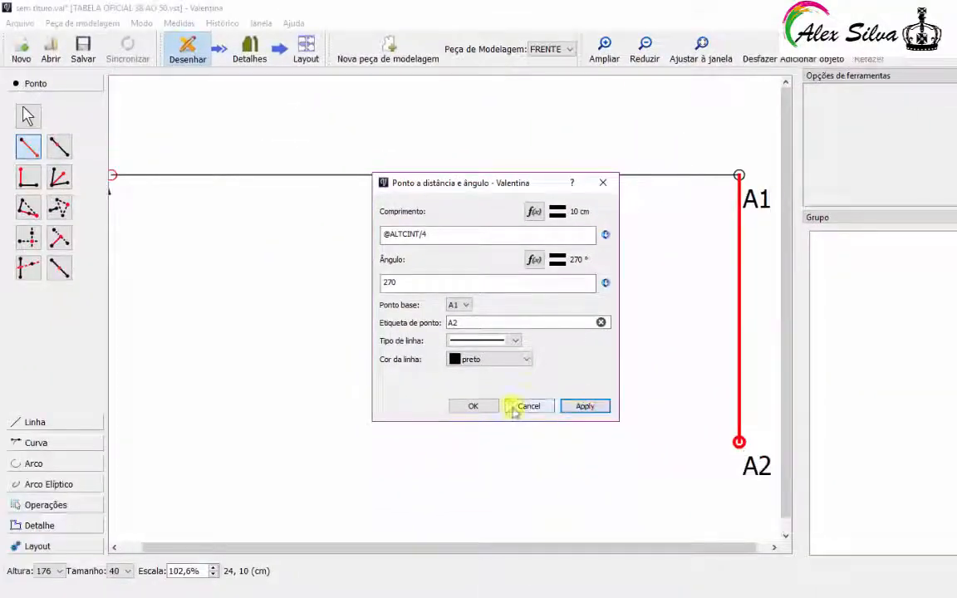
pyautogui.click(484, 406)
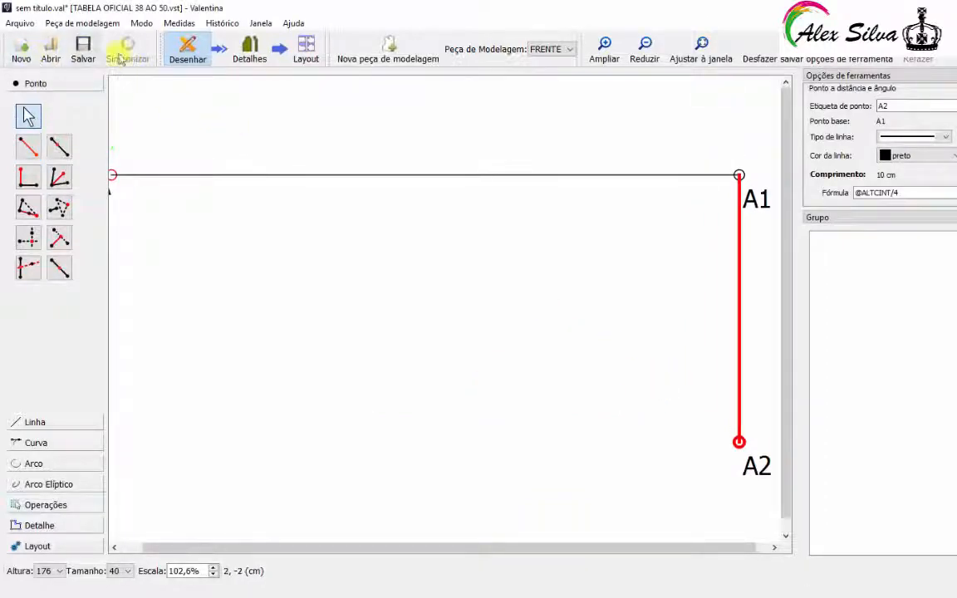
pyautogui.click(833, 60)
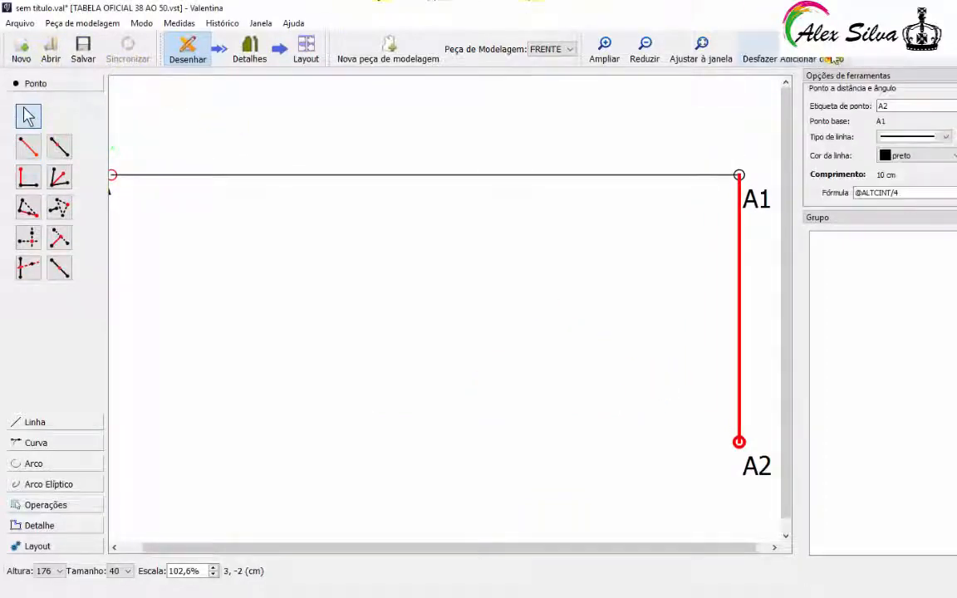
pyautogui.click(826, 59)
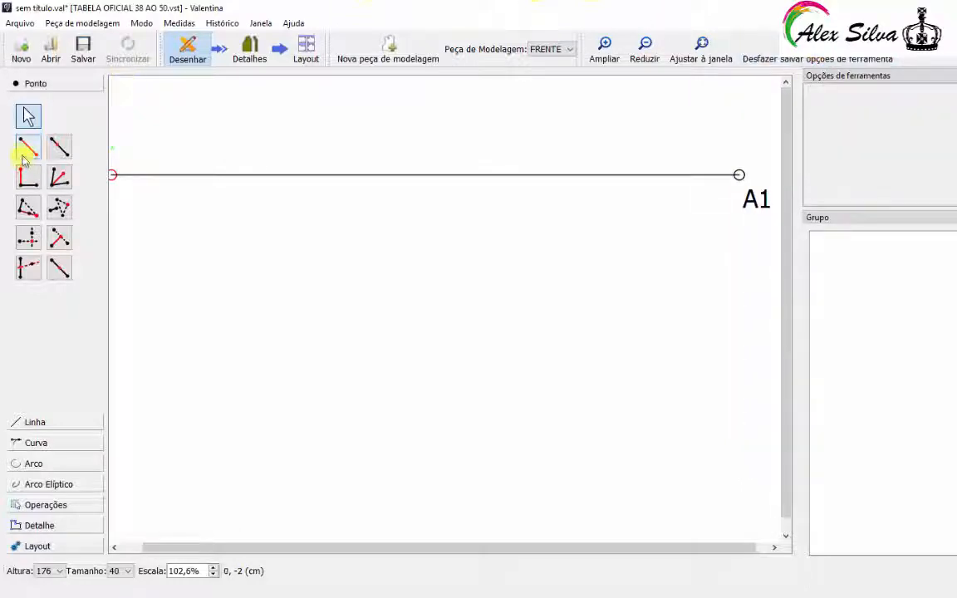
# Step: Draw a vertical line about 9.1 cm long at 270° down from A1 for a new point at distance and angle
pyautogui.click(27, 147)
pyautogui.click(739, 175)
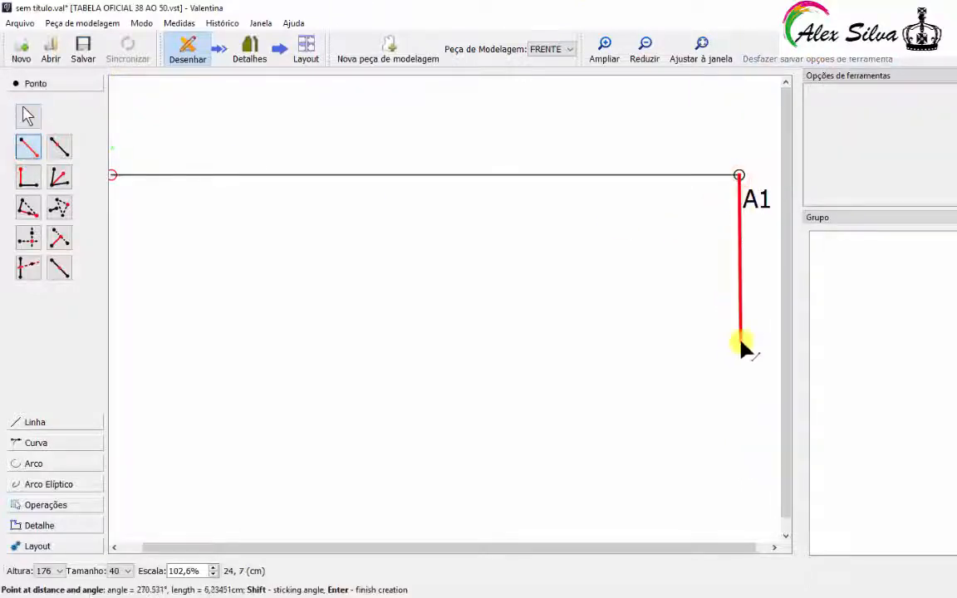
pyautogui.click(739, 416)
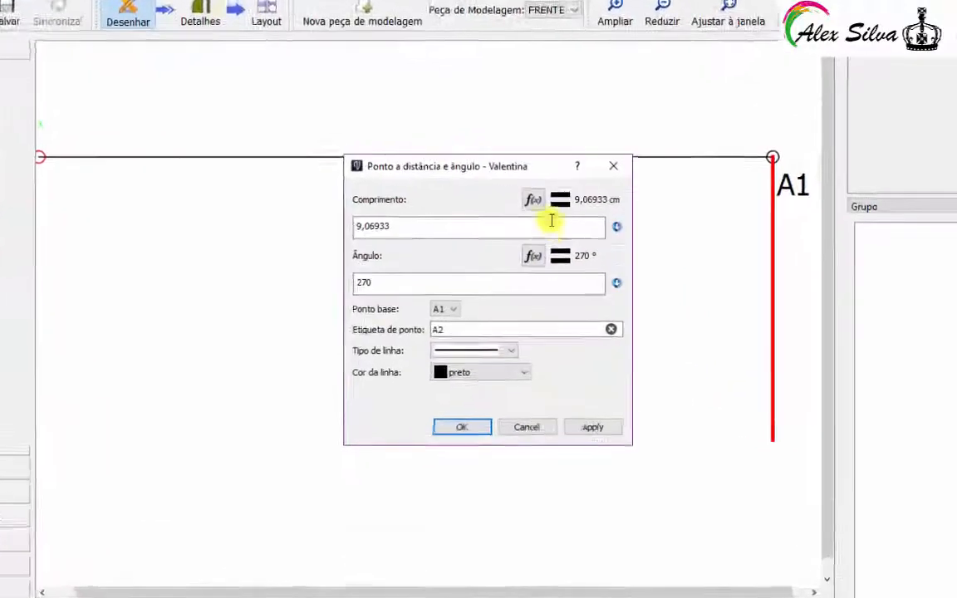
pyautogui.click(536, 211)
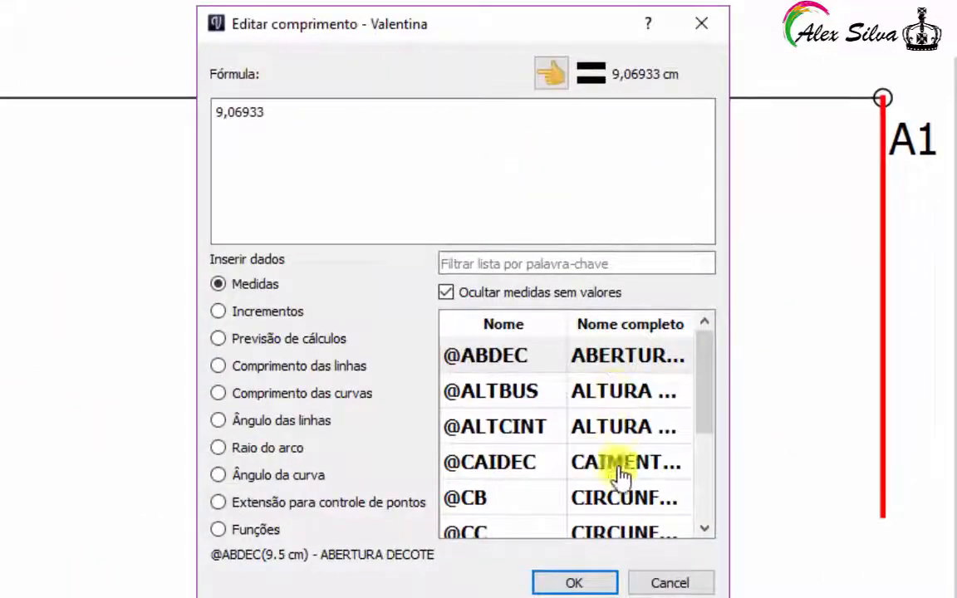
pyautogui.doubleClick(615, 426)
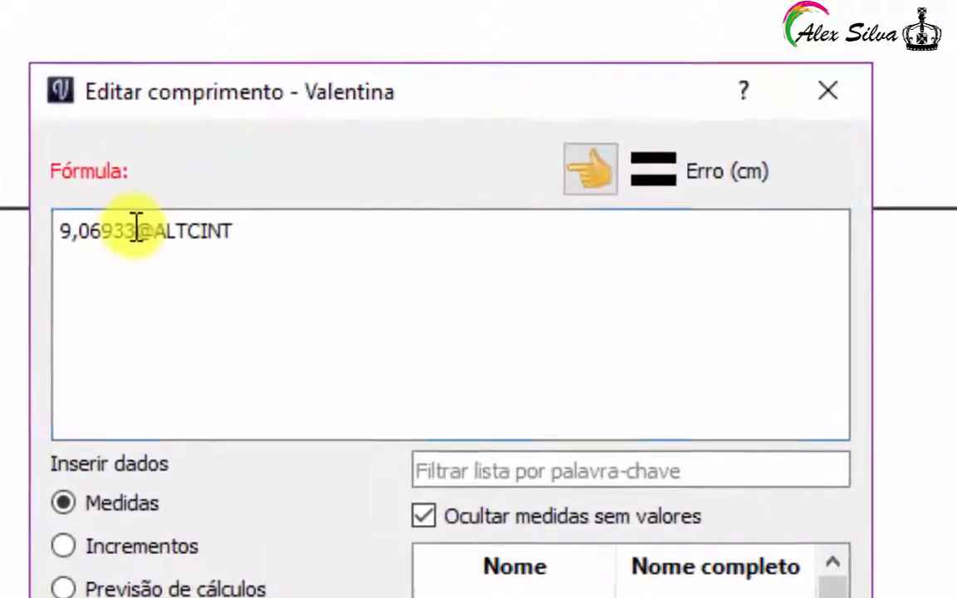
pyautogui.moveTo(258, 114); pyautogui.dragTo(177, 113)
pyautogui.press('BackSpace')
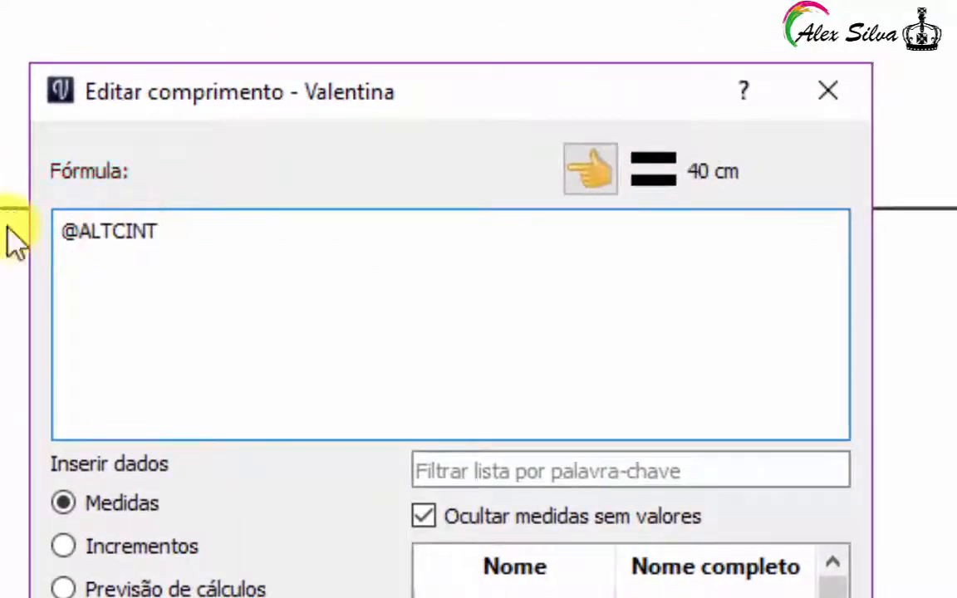
pyautogui.press('Return')
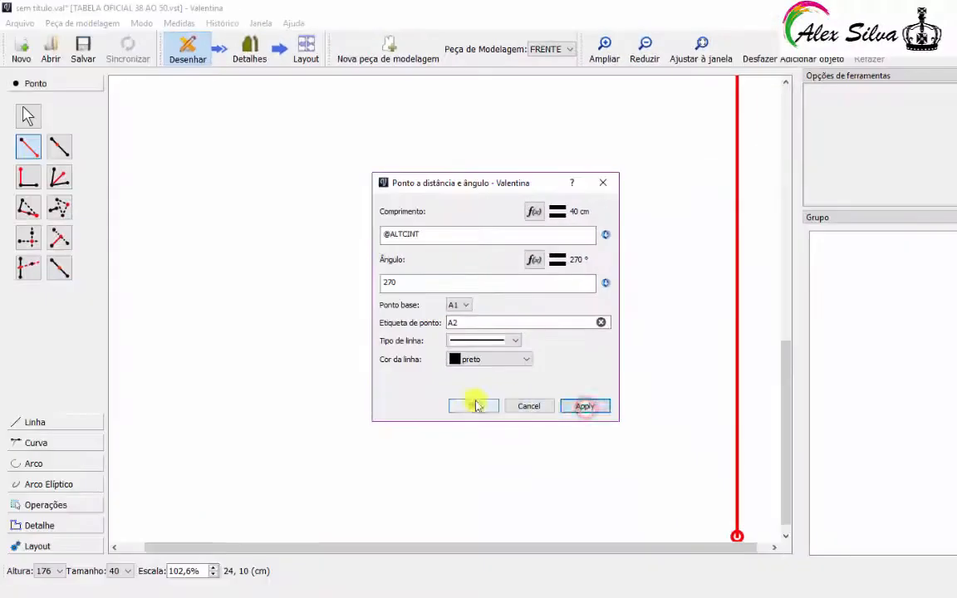
pyautogui.click(474, 402)
# Step: Examine the vertical line A1–A2 over its full height together with its length formula
pyautogui.click(700, 51)
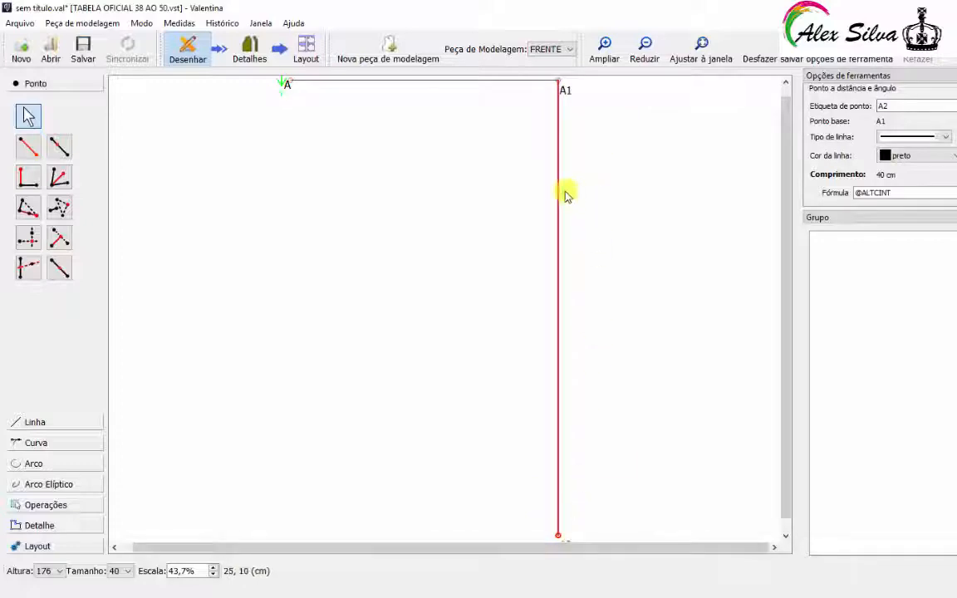
pyautogui.scroll(-1, 591, 332)
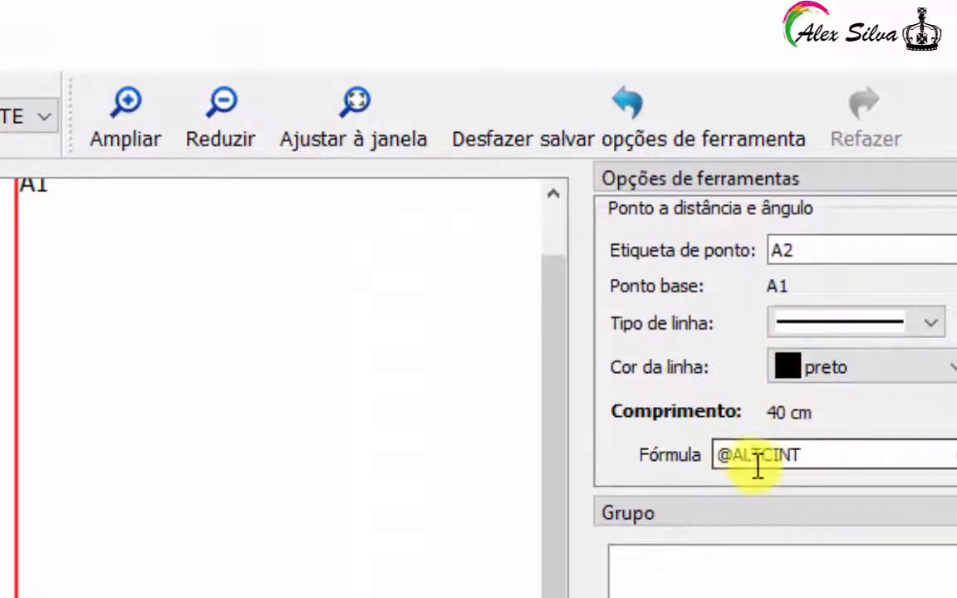
pyautogui.click(292, 516)
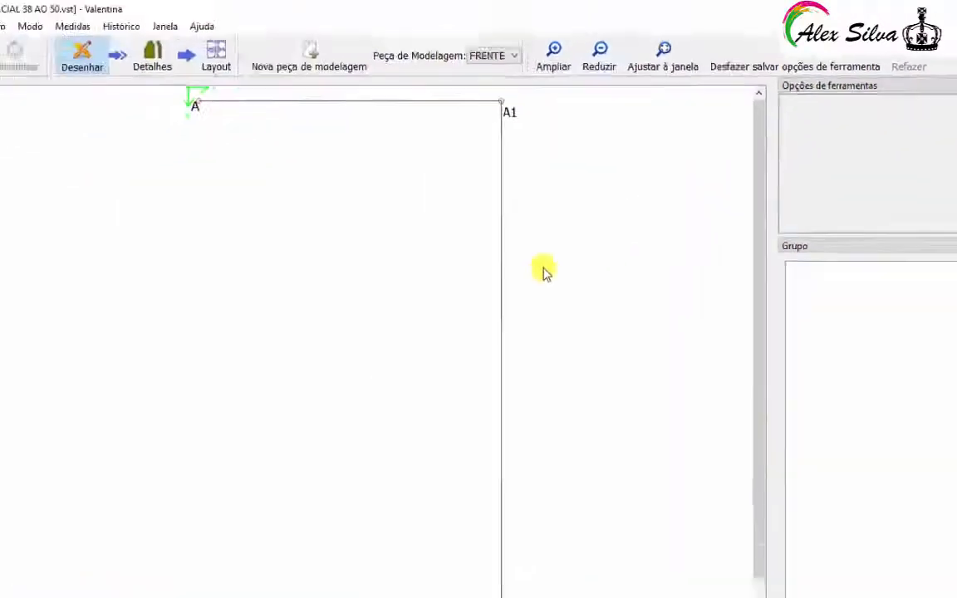
pyautogui.scroll(-1, 544, 273)
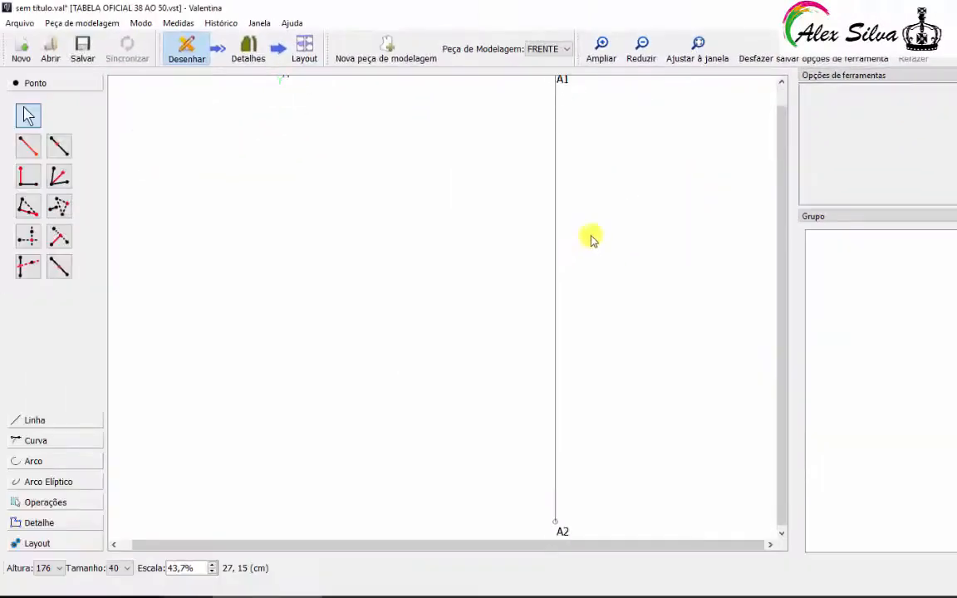
pyautogui.scroll(1, 543, 272)
pyautogui.scroll(-1, 544, 272)
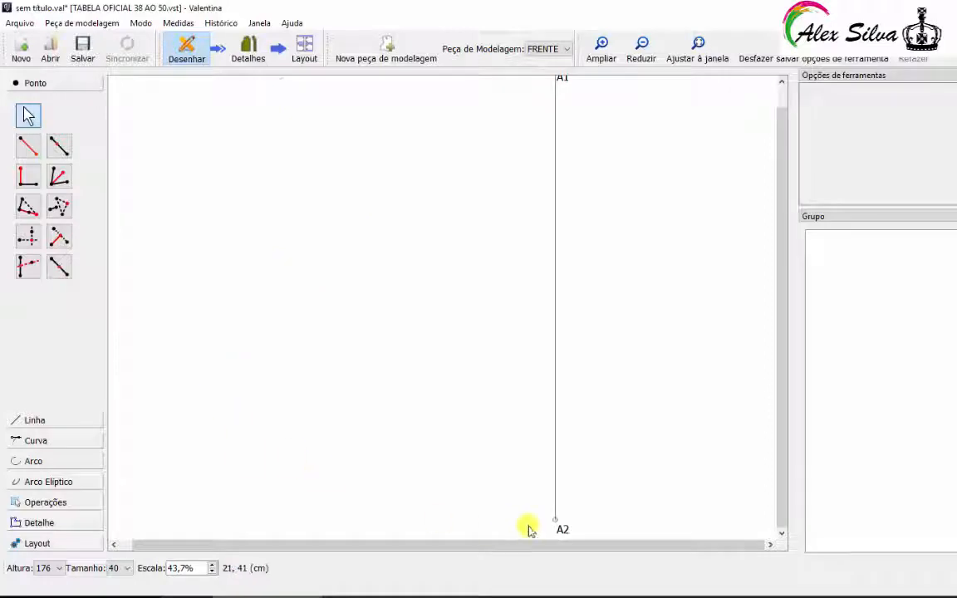
pyautogui.scroll(1, 329, 239)
pyautogui.scroll(1, 329, 239)
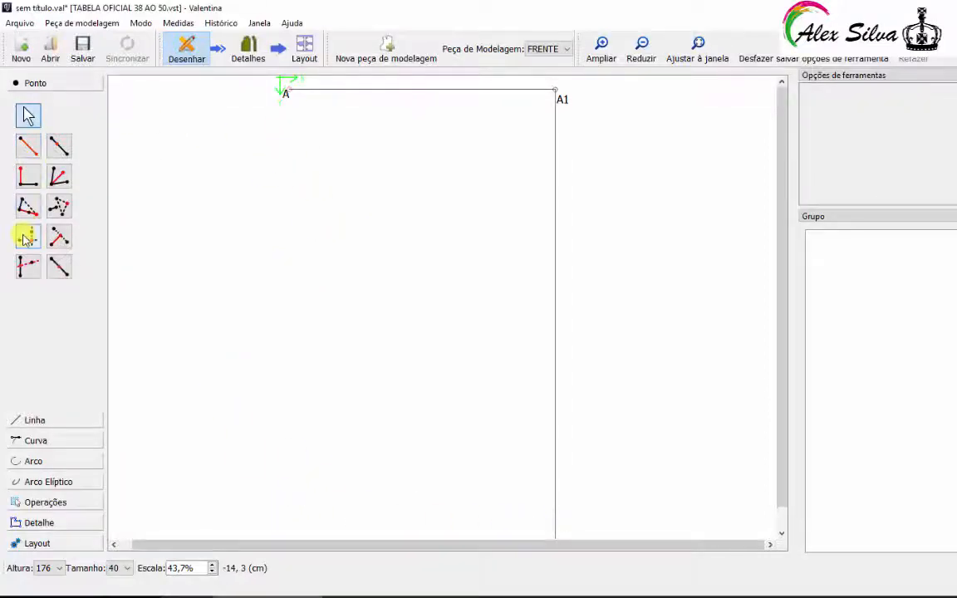
# Step: Create a point from the X position of A and the Y position of A2 to mark the rectangle's fourth corner
pyautogui.click(27, 240)
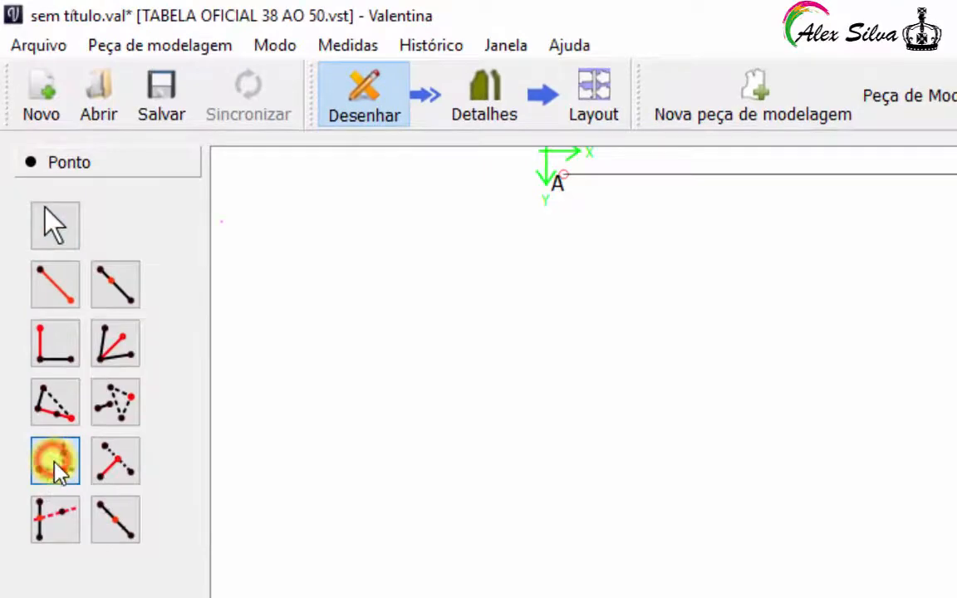
pyautogui.click(561, 176)
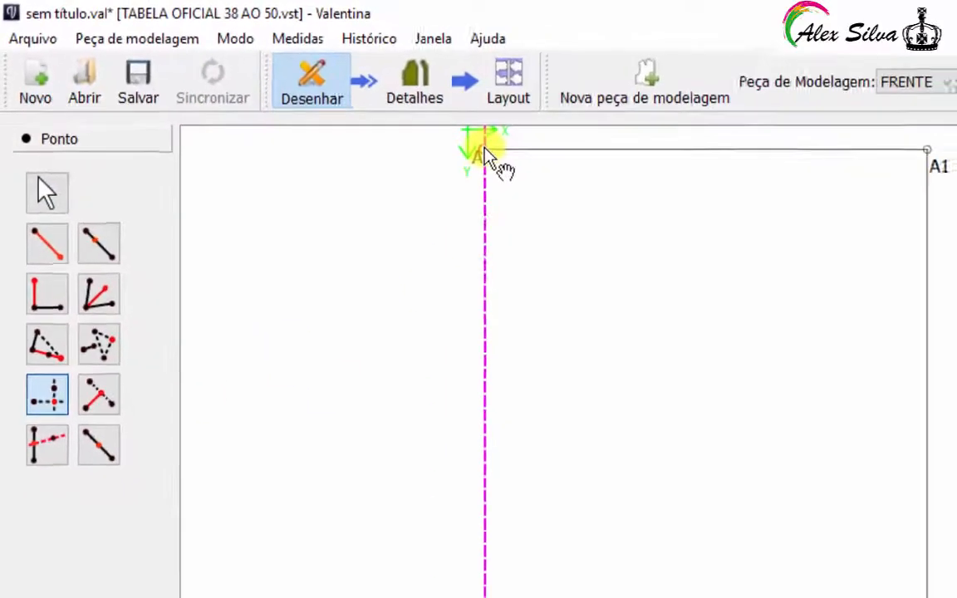
pyautogui.scroll(-1, 307, 274)
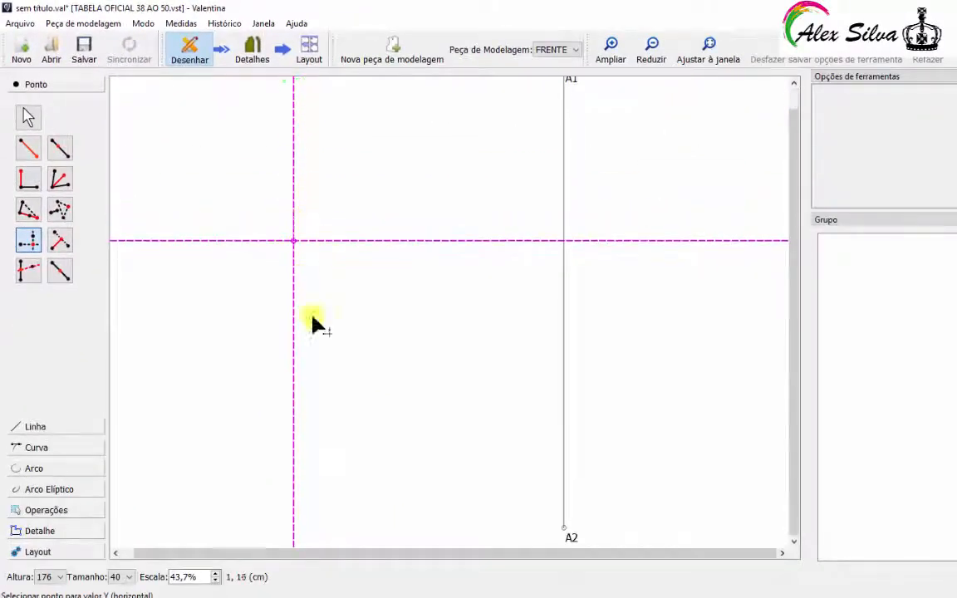
pyautogui.click(563, 529)
pyautogui.click(694, 259)
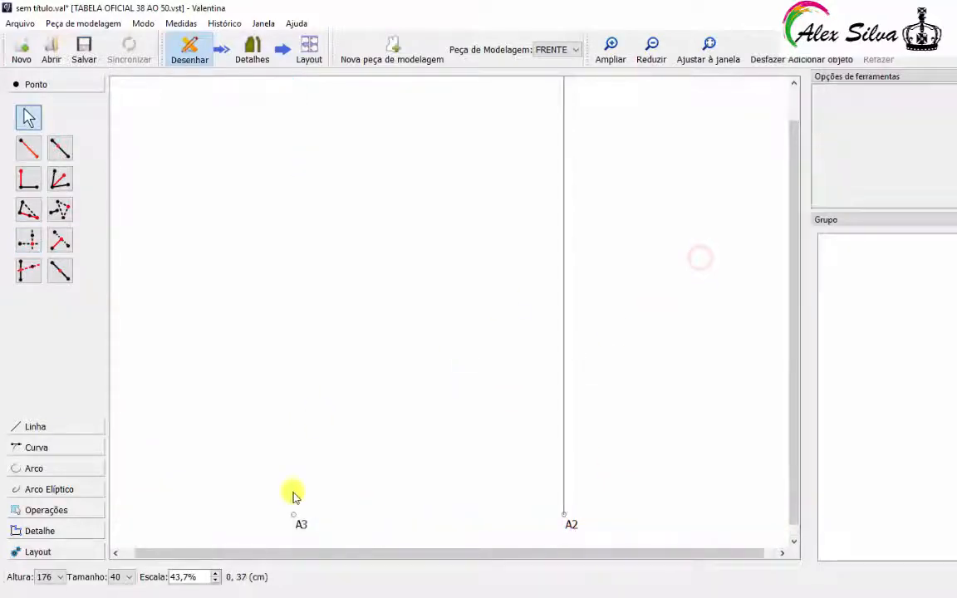
# Step: Move the label of point A3 to the lower left of its point and deselect it
pyautogui.click(301, 528)
pyautogui.moveTo(301, 528); pyautogui.dragTo(271, 527)
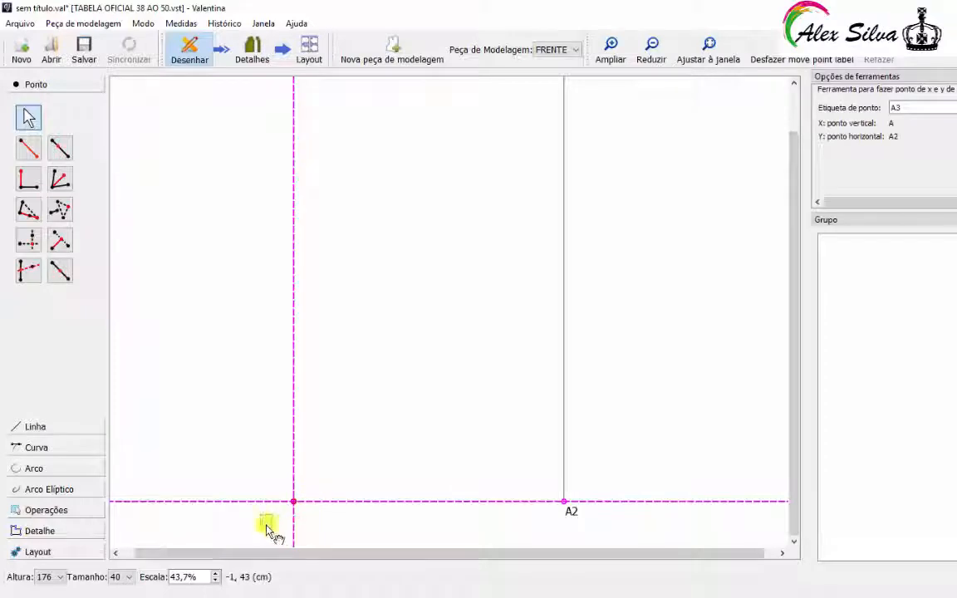
pyautogui.click(241, 334)
# Step: Examine how point A3 lines up vertically with A and horizontally with A2
pyautogui.scroll(5, 314, 383)
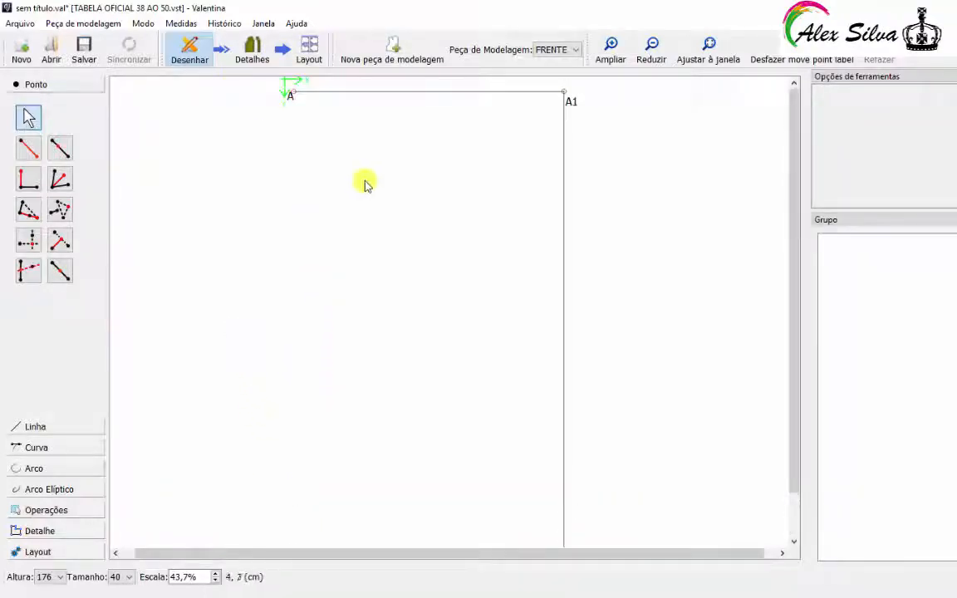
pyautogui.scroll(-5, 365, 184)
pyautogui.scroll(5, 288, 280)
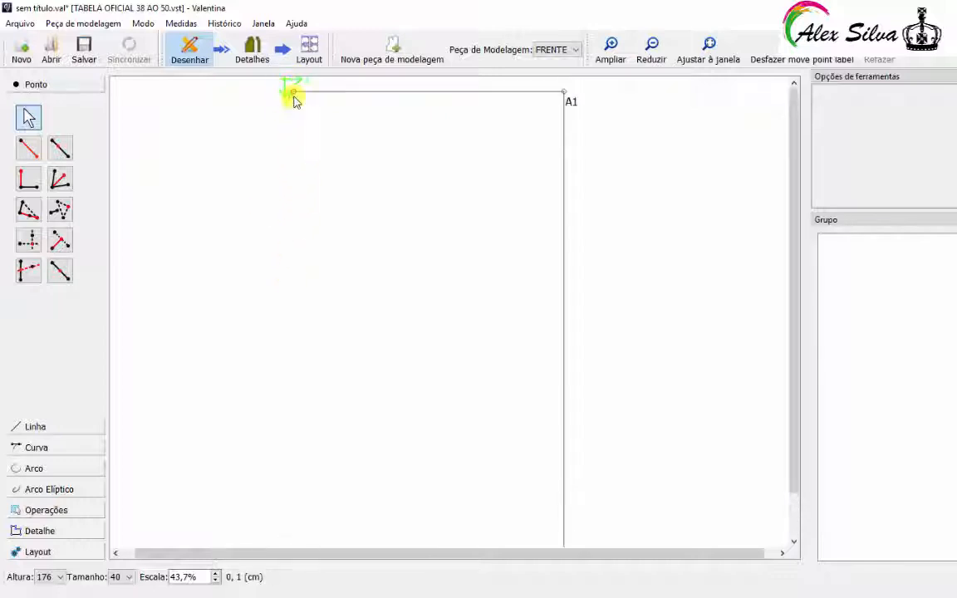
pyautogui.scroll(-5, 311, 281)
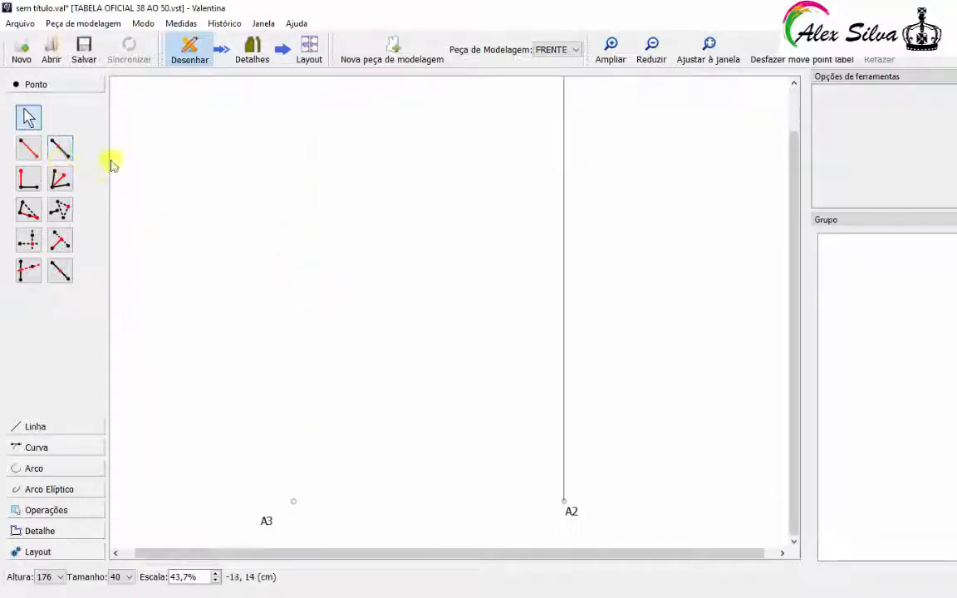
pyautogui.scroll(5, 283, 113)
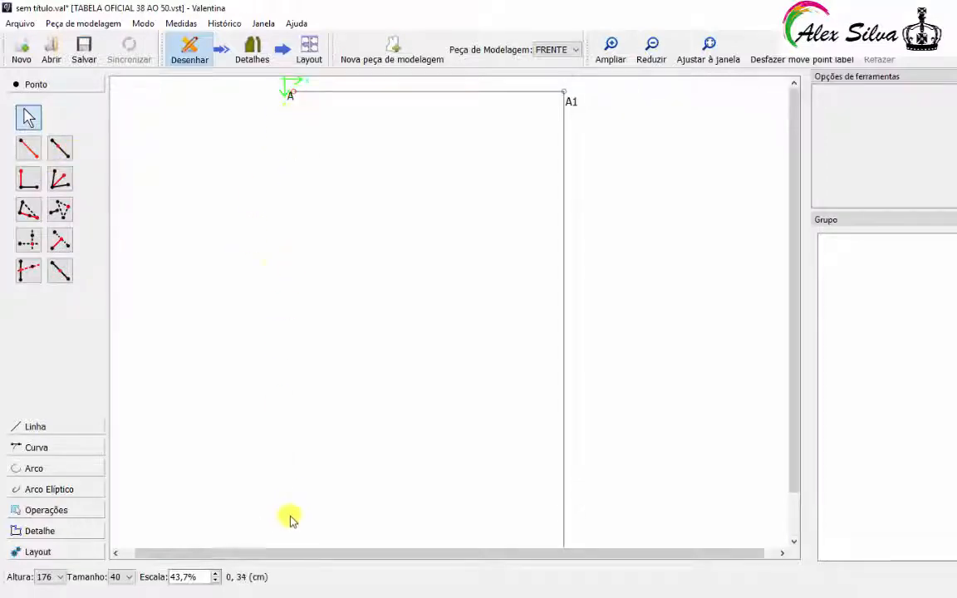
pyautogui.scroll(-5, 273, 263)
pyautogui.scroll(5, 276, 256)
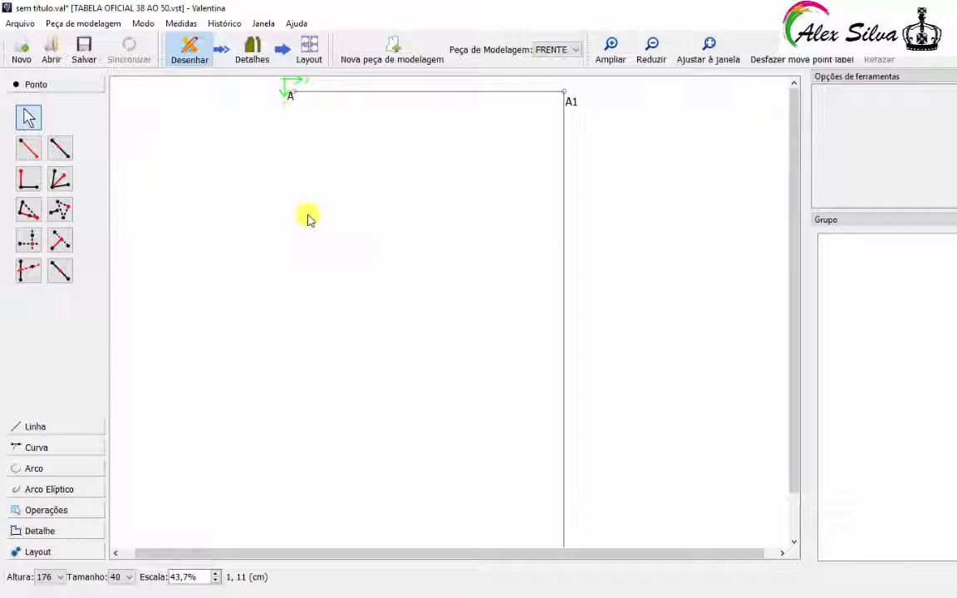
pyautogui.scroll(-3, 282, 498)
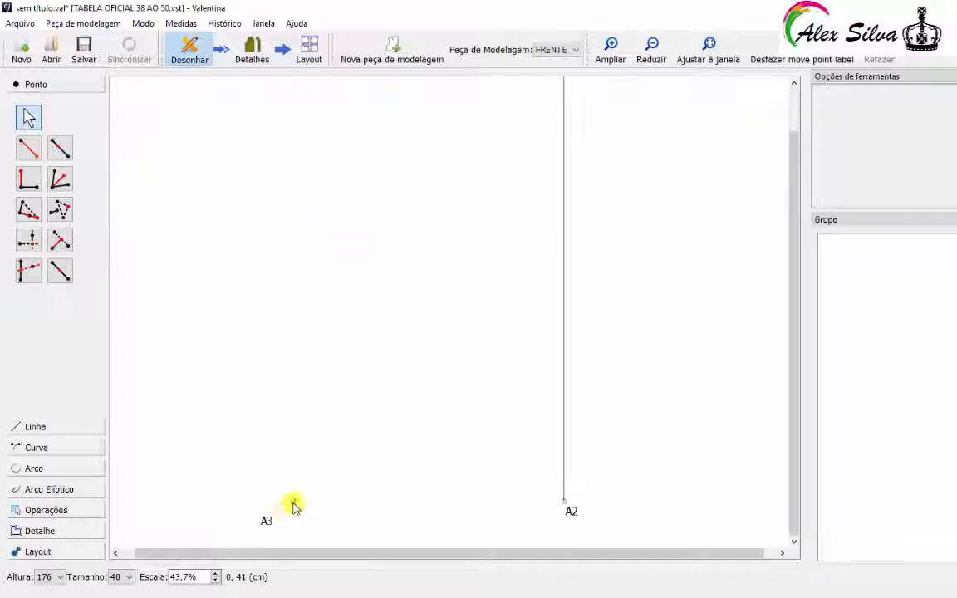
# Step: Start a point at distance and angle from A3, directed straight up at 90° and placed about 21 cm away
pyautogui.scroll(3, 273, 446)
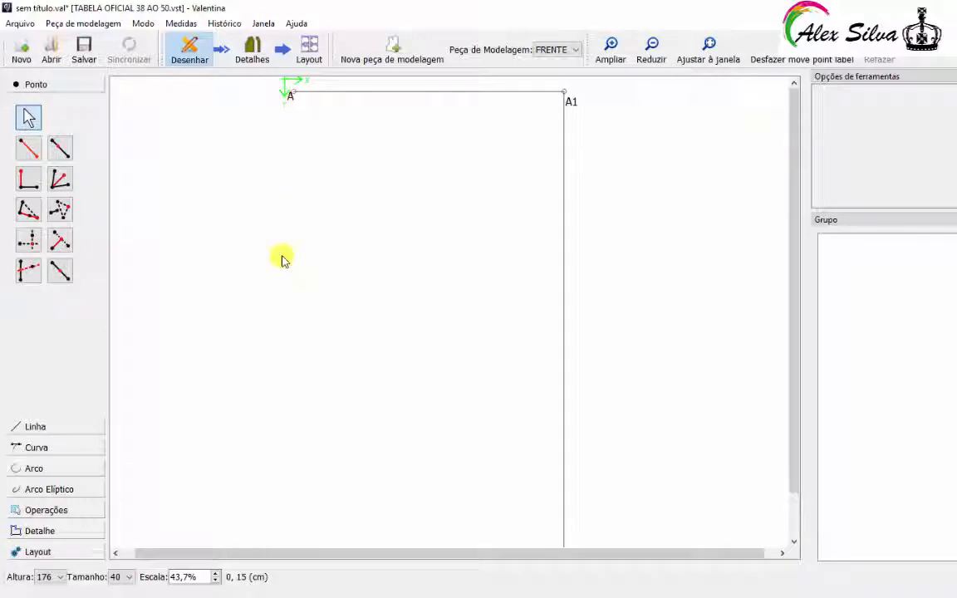
pyautogui.scroll(-3, 296, 239)
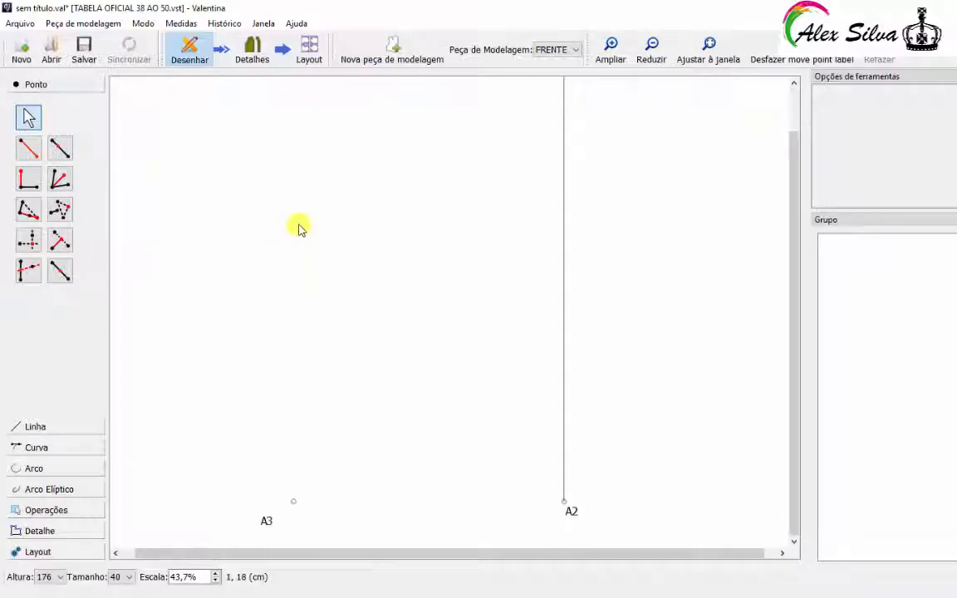
pyautogui.click(30, 150)
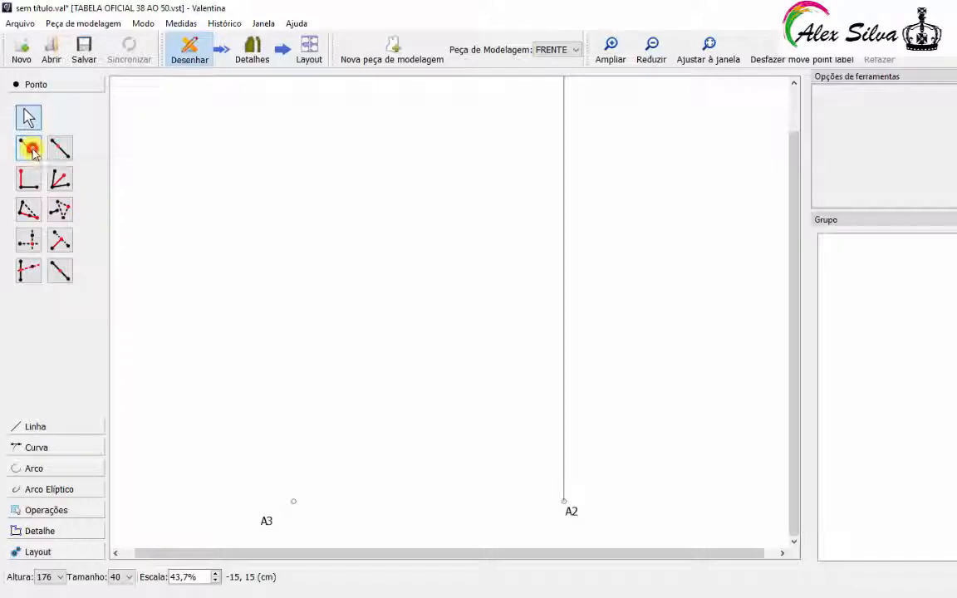
pyautogui.click(293, 503)
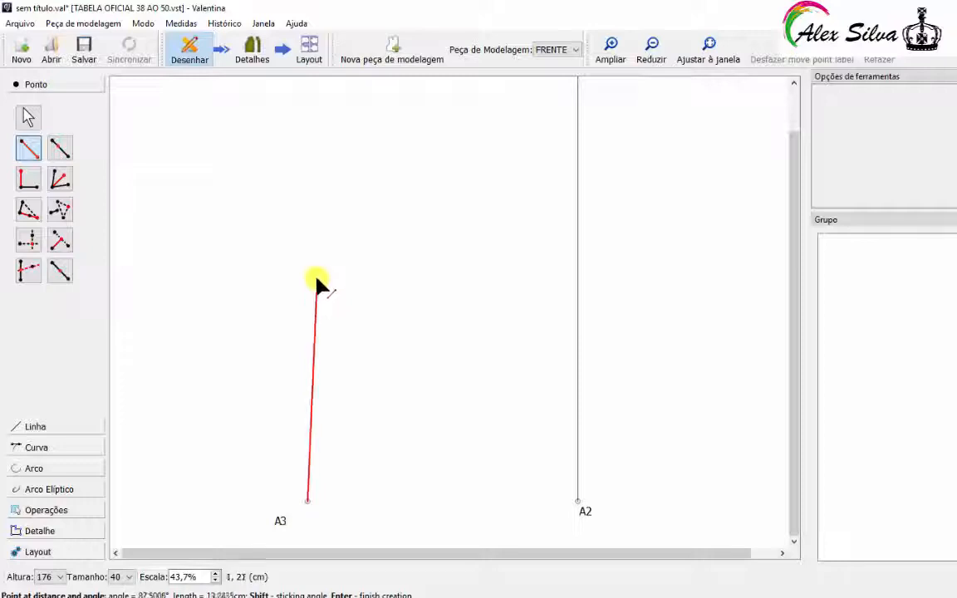
pyautogui.keyDown('shift'); pyautogui.click(305, 261); pyautogui.keyUp('shift')
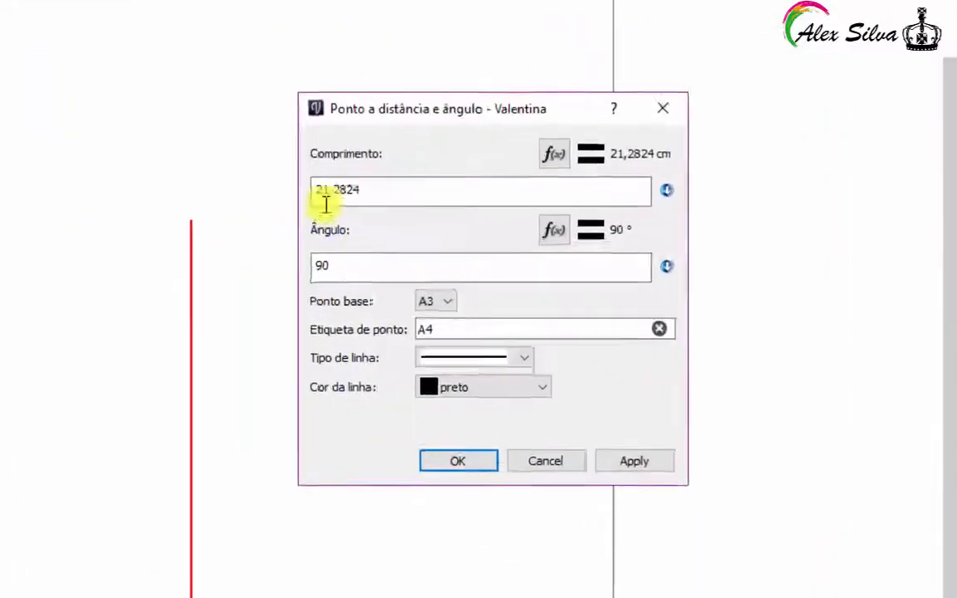
pyautogui.click(540, 206)
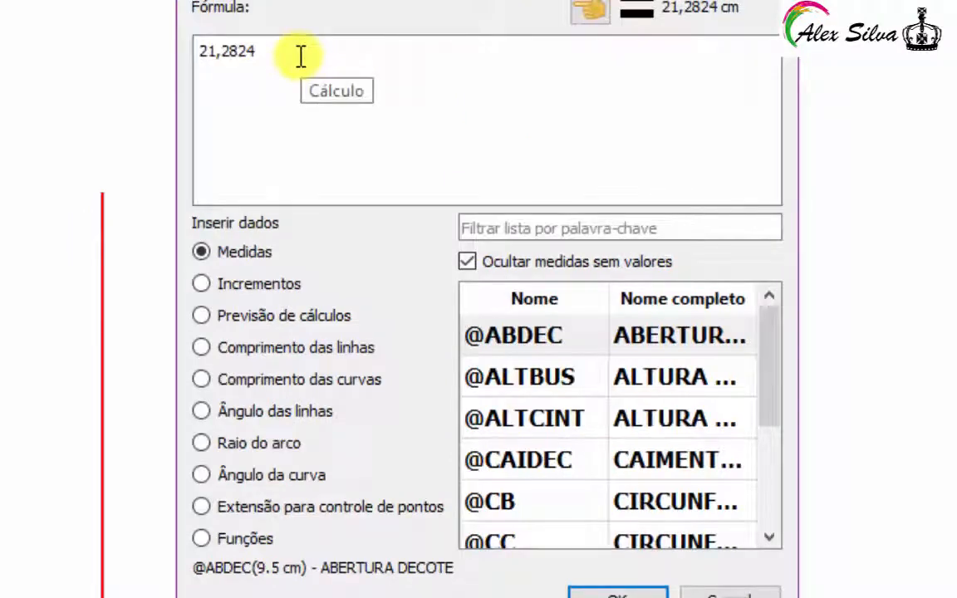
pyautogui.doubleClick(580, 421)
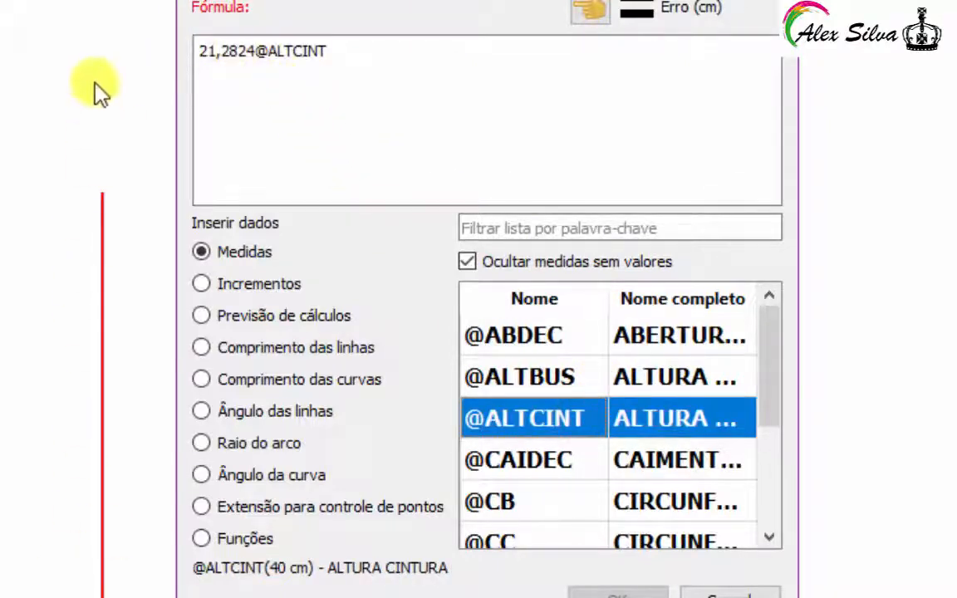
pyautogui.click(254, 50)
pyautogui.moveTo(255, 50); pyautogui.dragTo(200, 51)
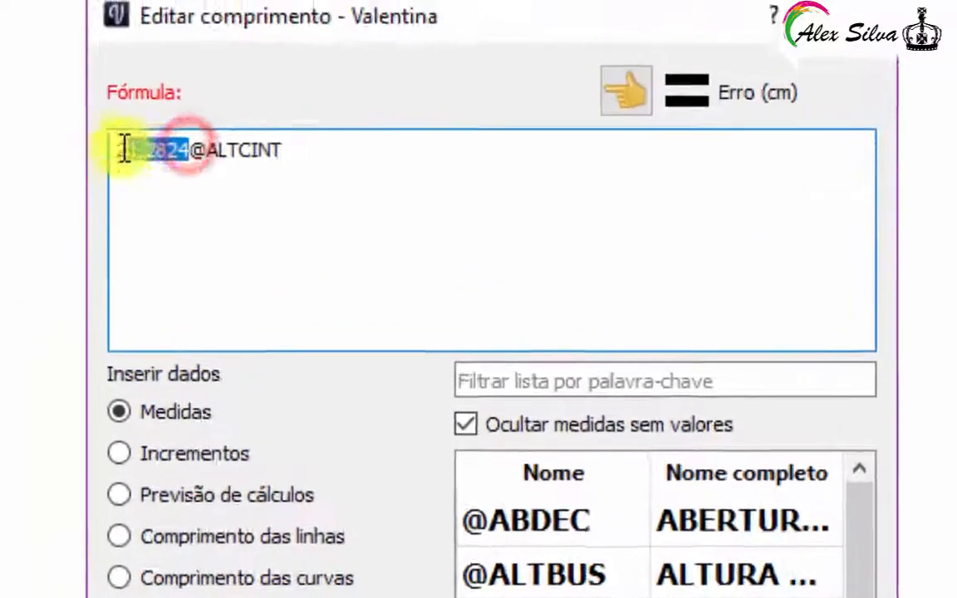
pyautogui.press('BackSpace')
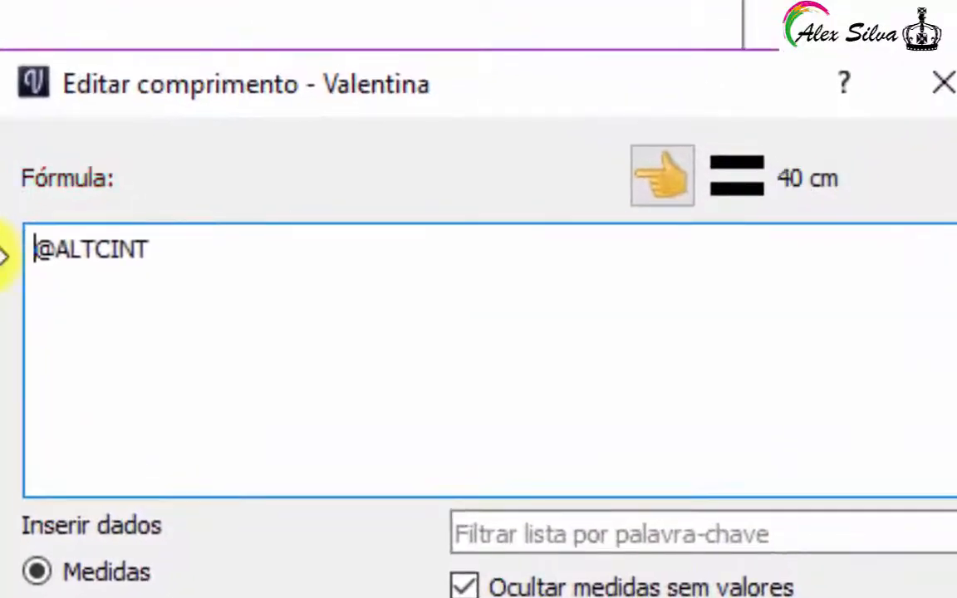
pyautogui.click(224, 241)
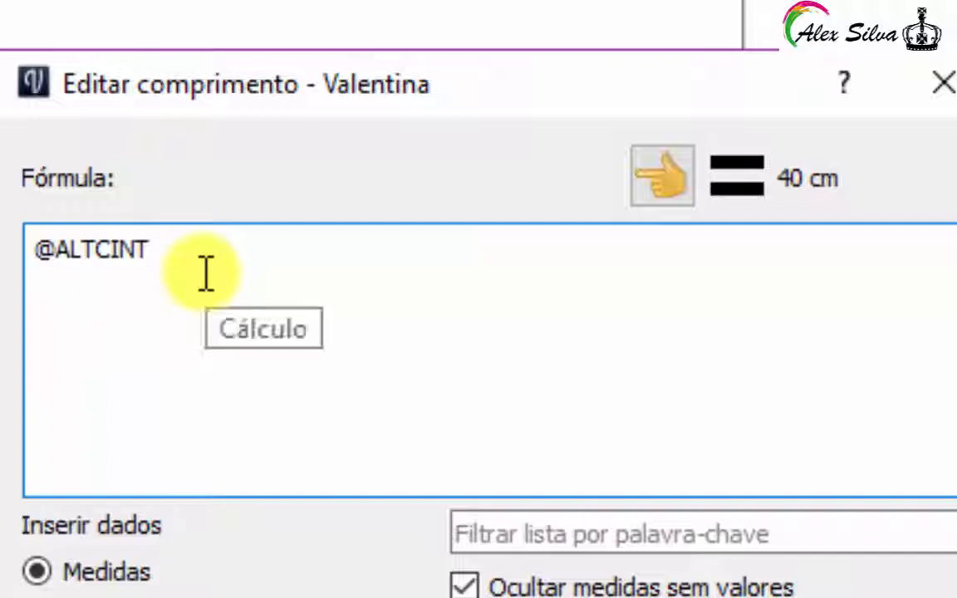
pyautogui.write('-9,5')
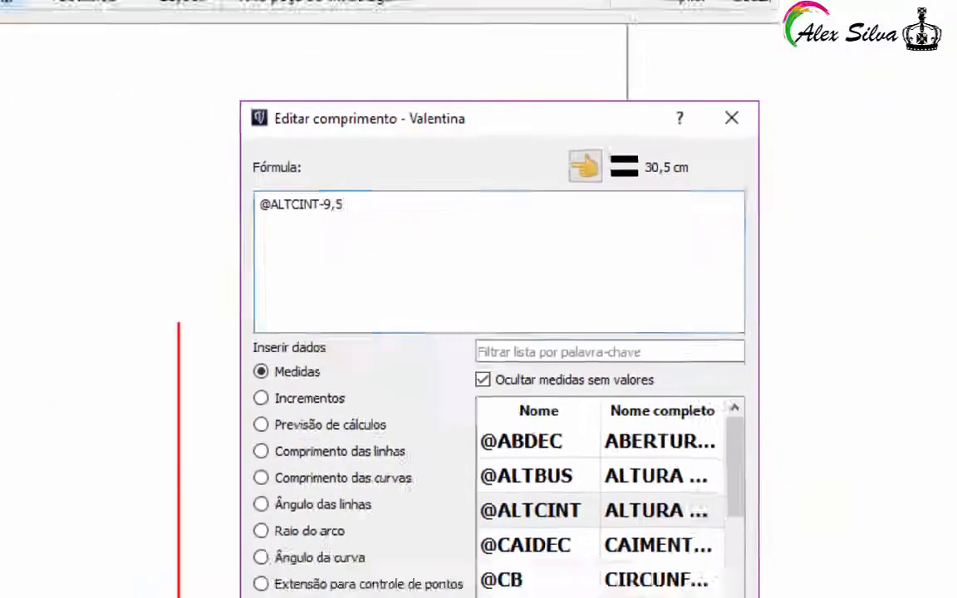
pyautogui.click(565, 459)
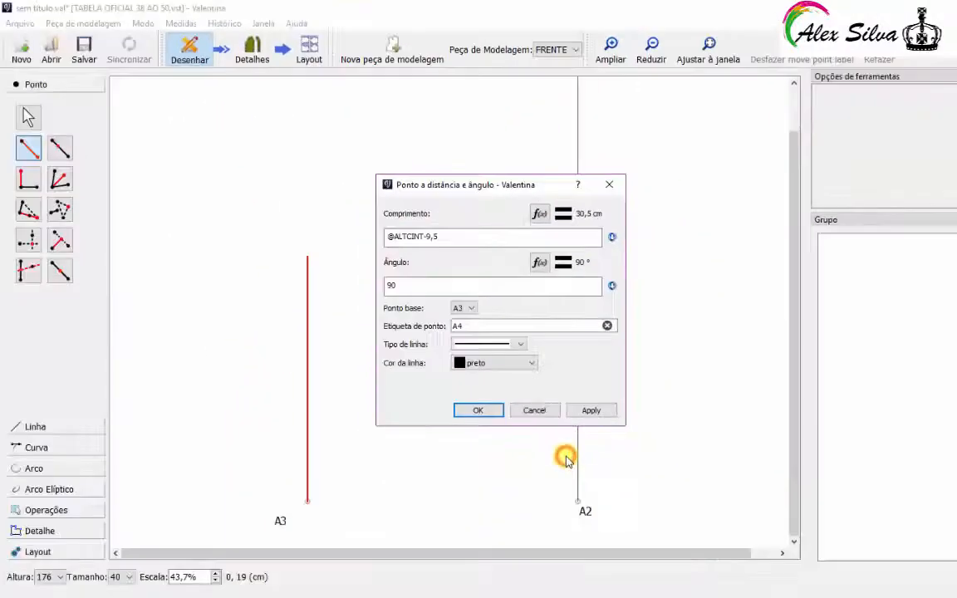
pyautogui.click(589, 409)
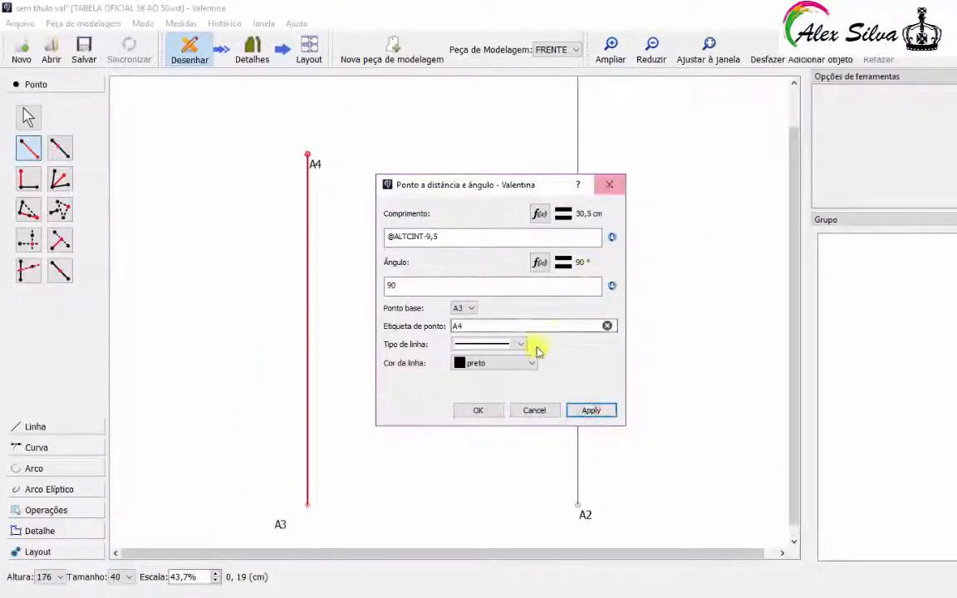
pyautogui.click(481, 408)
# Step: Start a horizontal point at distance and angle from A3 toward A2, at 0° and about 15 cm away
pyautogui.click(710, 63)
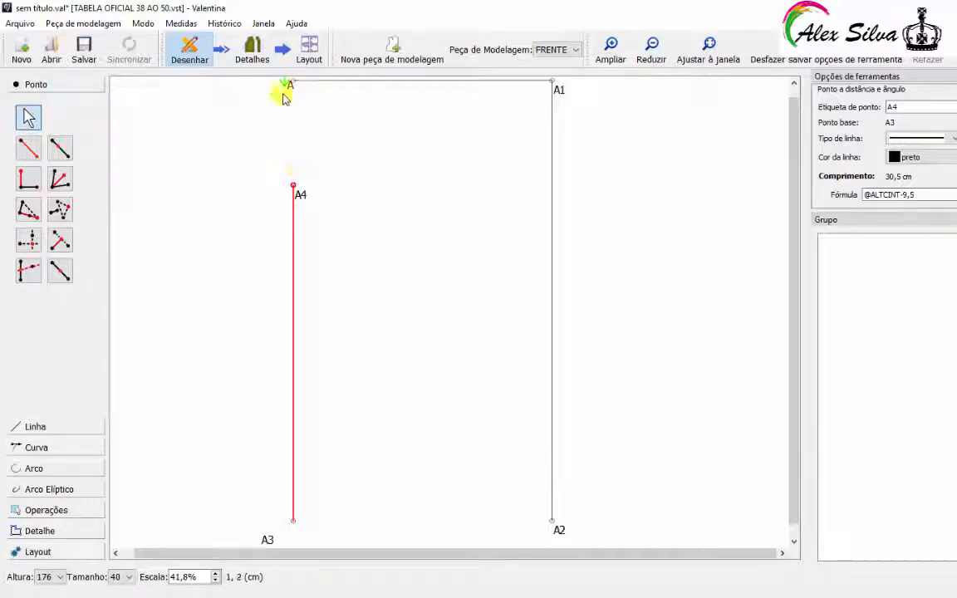
pyautogui.scroll(-1, 270, 365)
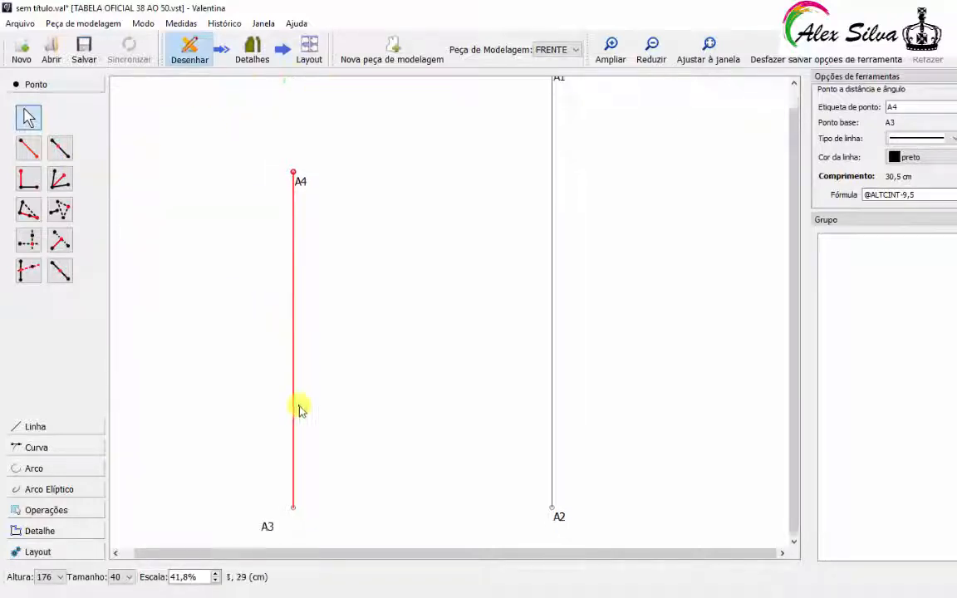
pyautogui.click(28, 147)
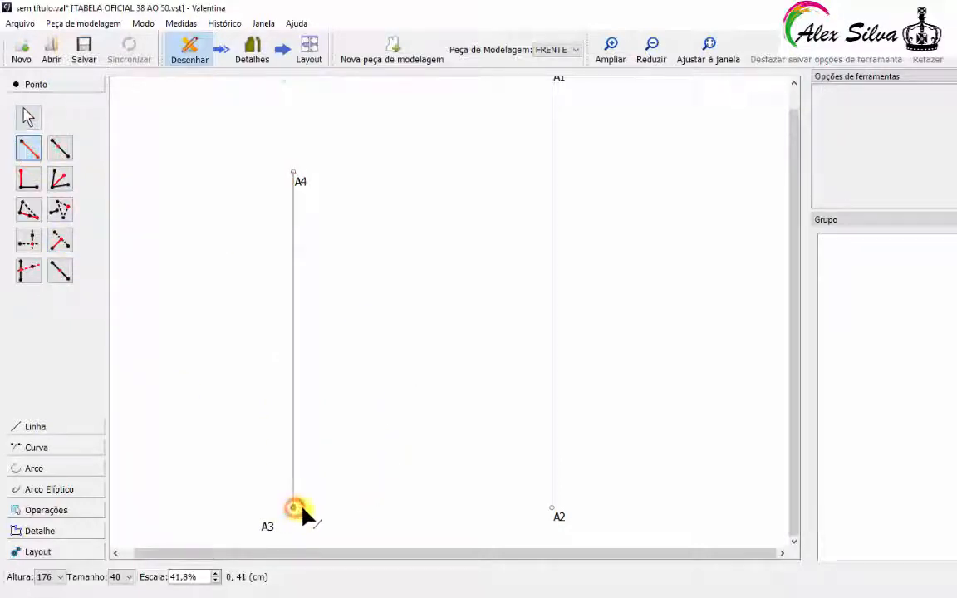
pyautogui.click(293, 507)
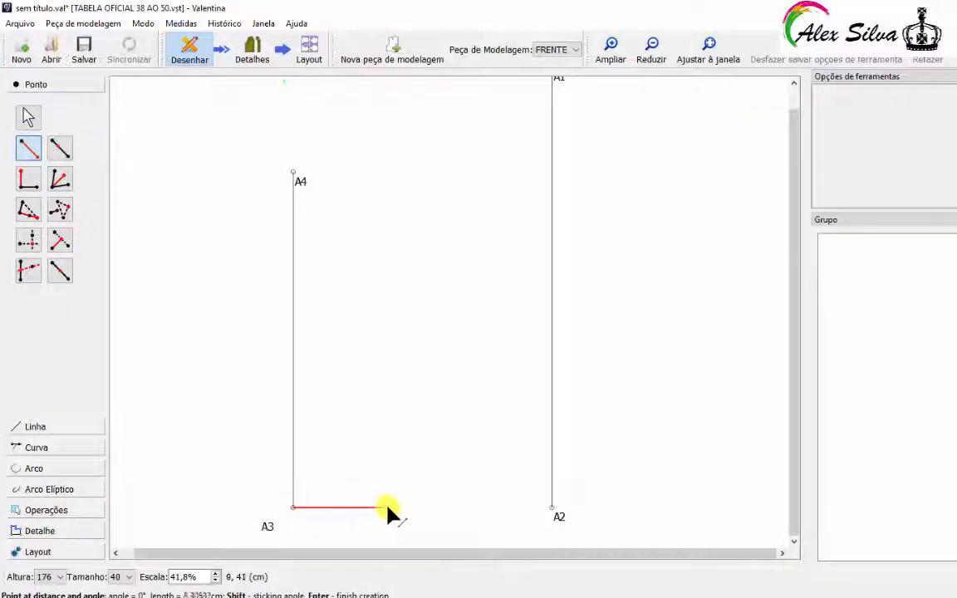
pyautogui.click(455, 508)
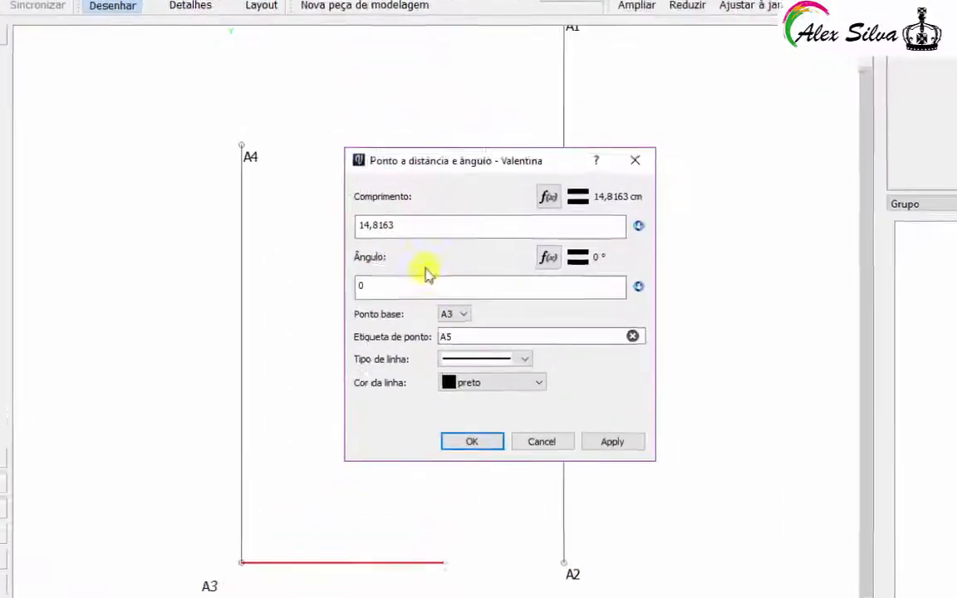
pyautogui.click(573, 161)
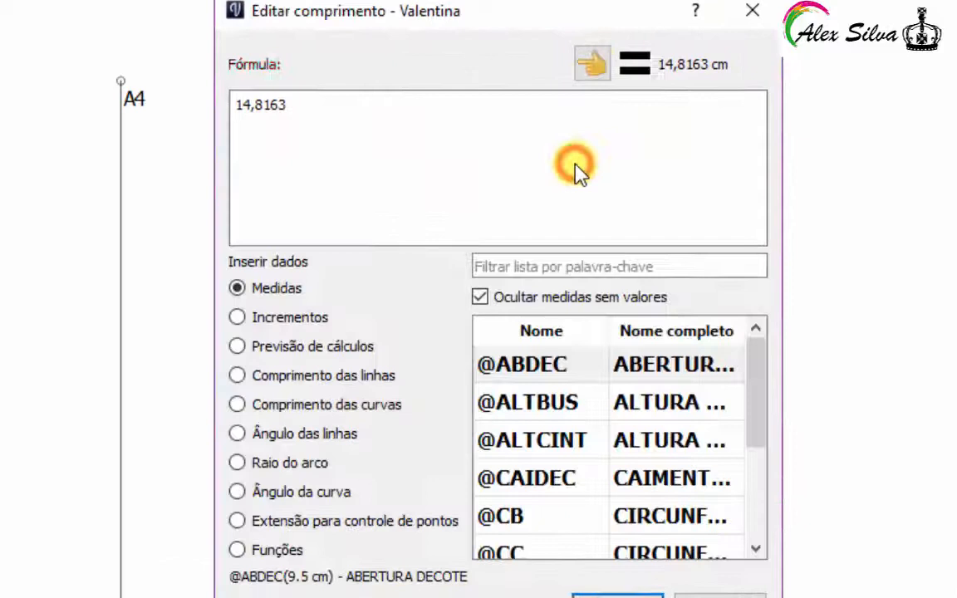
pyautogui.scroll(-1, 535, 445)
pyautogui.doubleClick(532, 452)
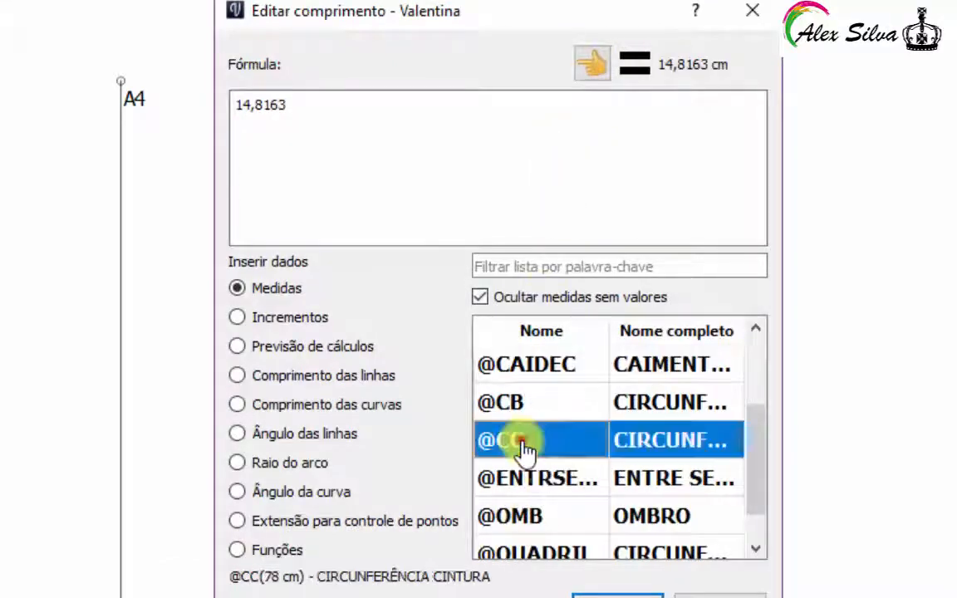
pyautogui.moveTo(285, 104); pyautogui.dragTo(199, 102)
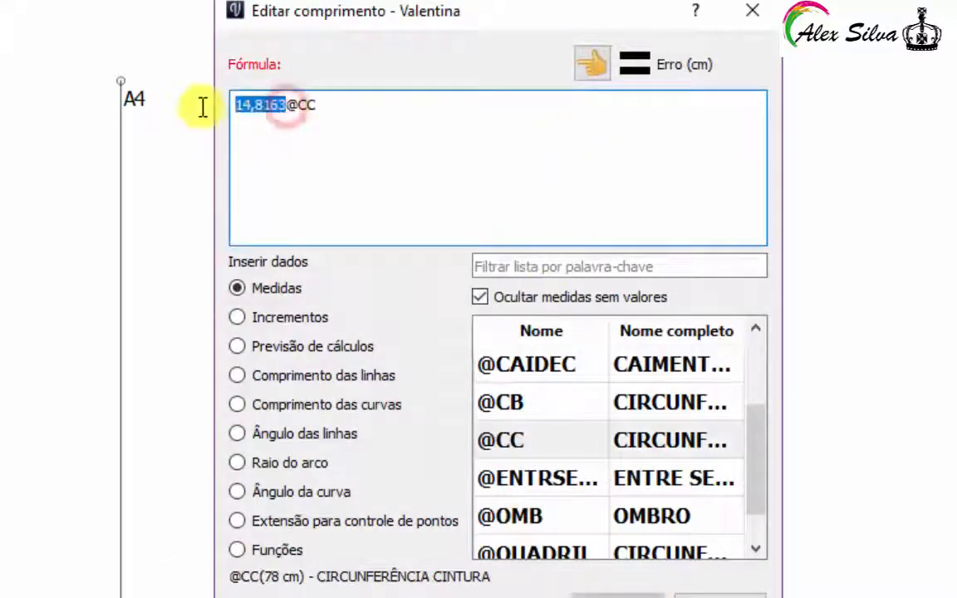
pyautogui.press('Delete')
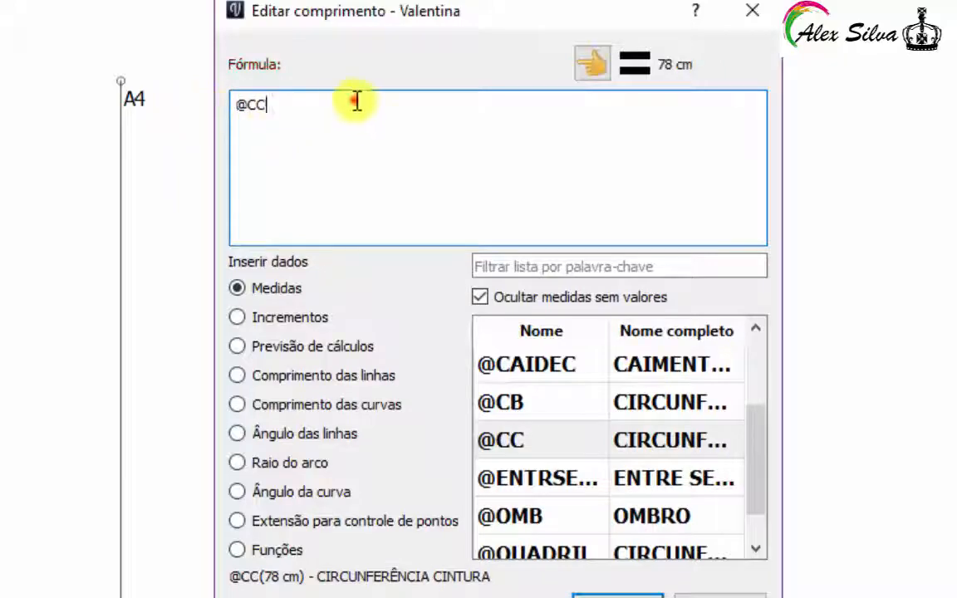
pyautogui.write('/4')
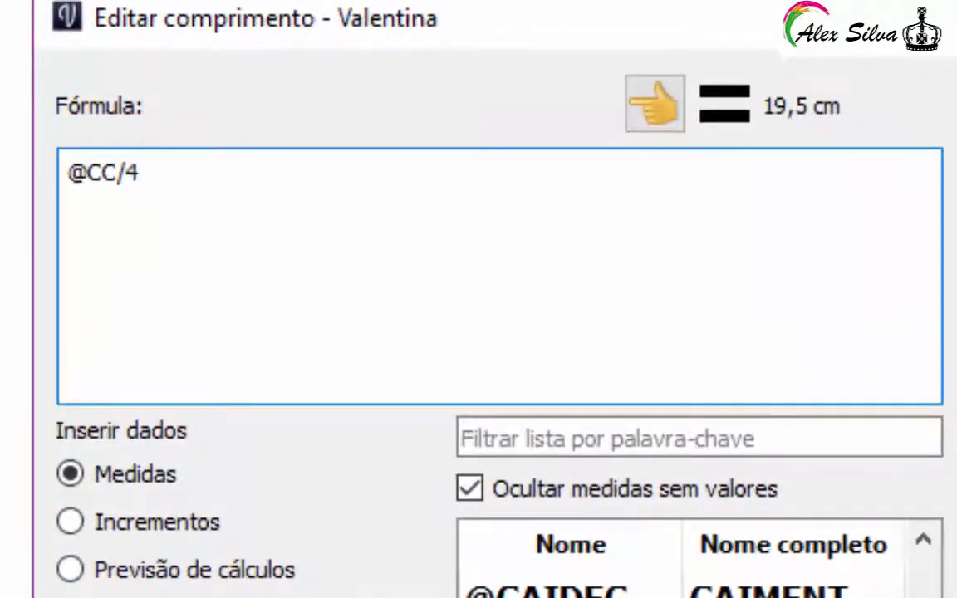
pyautogui.press('Return')
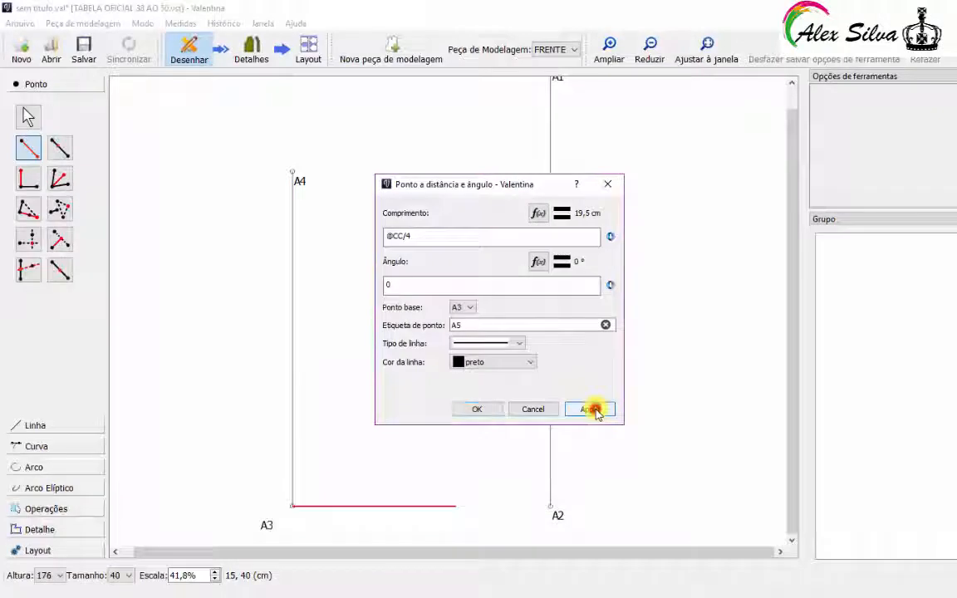
pyautogui.click(589, 409)
pyautogui.click(477, 410)
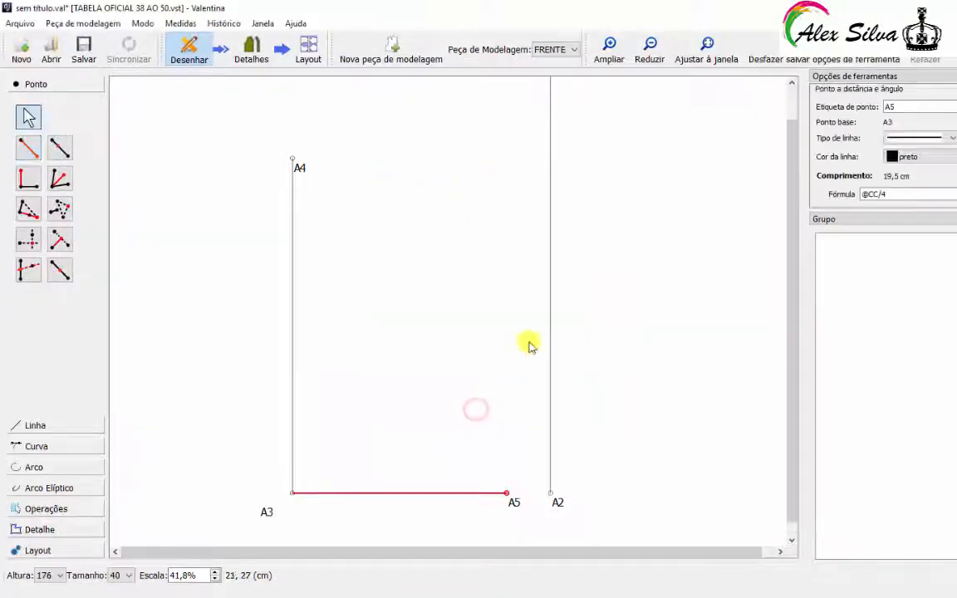
pyautogui.click(636, 325)
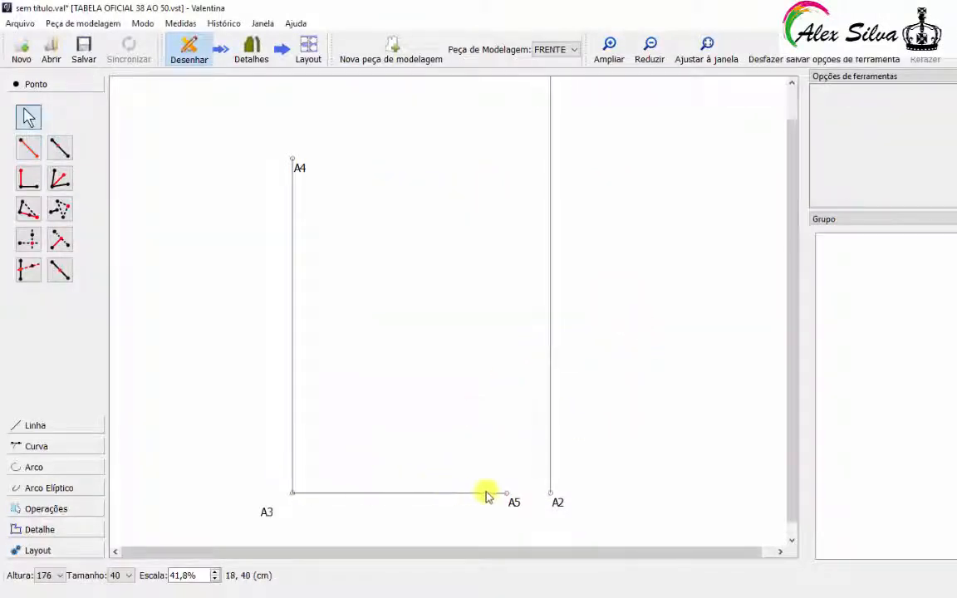
# Step: Place point A6 along the top line from A toward A1 at a distance of 9,5 cm from A
pyautogui.scroll(1, 490, 486)
pyautogui.scroll(-1, 367, 411)
pyautogui.scroll(1, 367, 410)
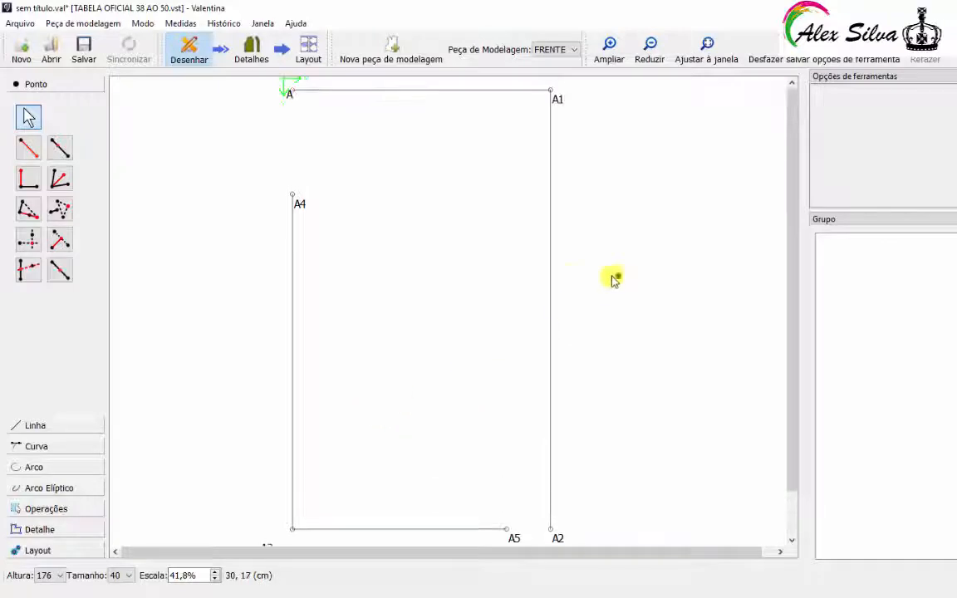
pyautogui.click(618, 275)
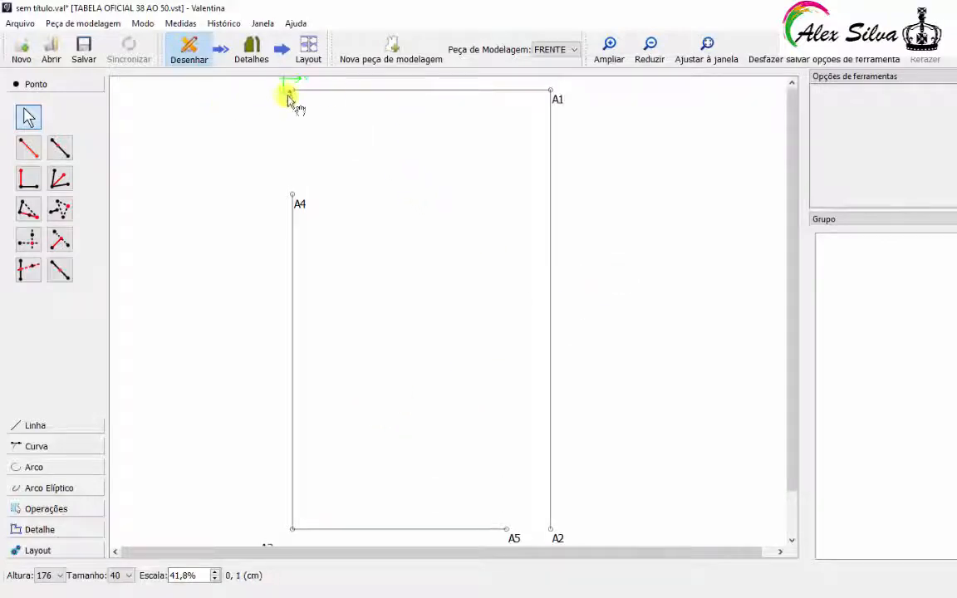
pyautogui.click(61, 149)
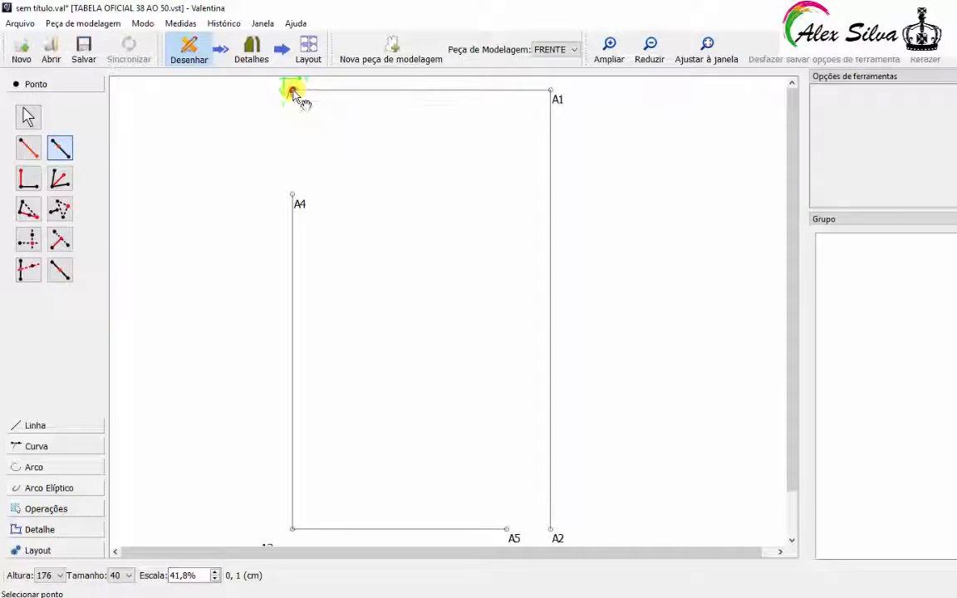
pyautogui.click(292, 90)
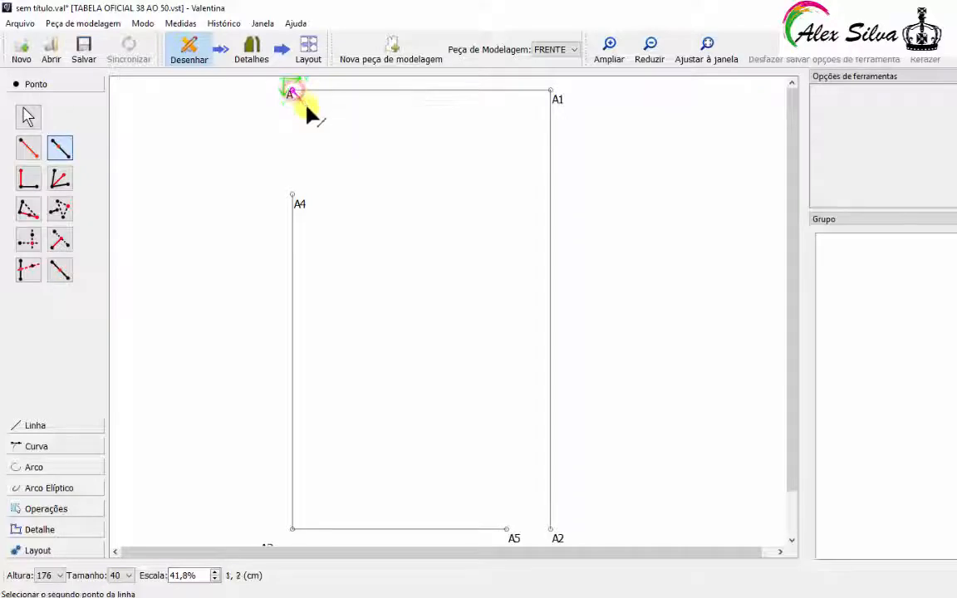
pyautogui.click(551, 89)
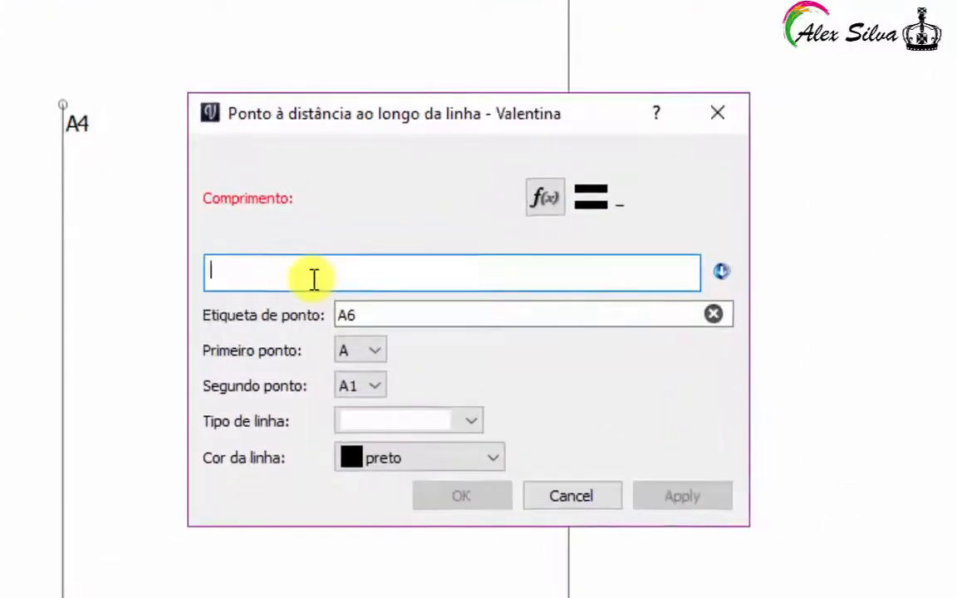
pyautogui.write('9,5')
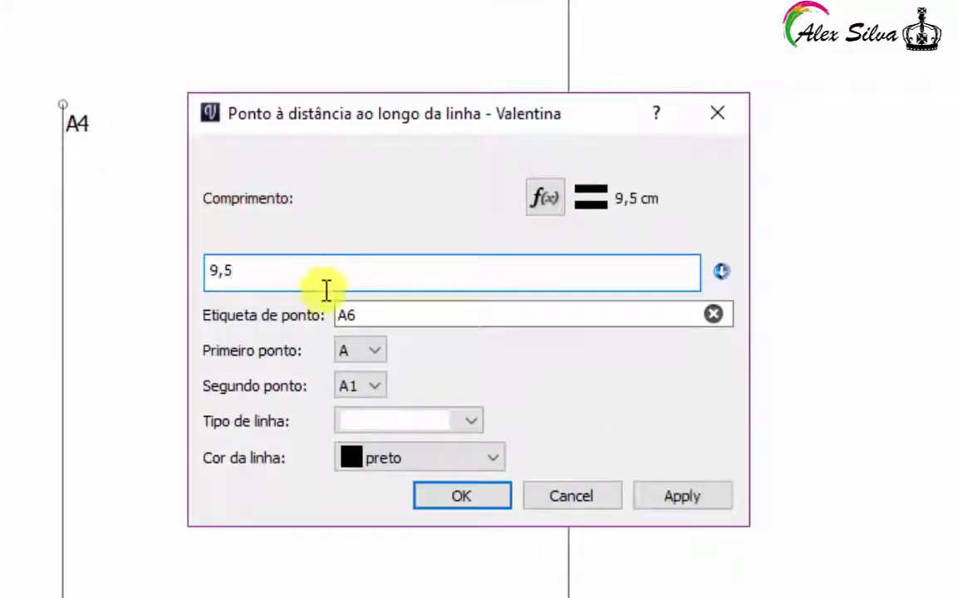
pyautogui.click(679, 496)
pyautogui.click(492, 502)
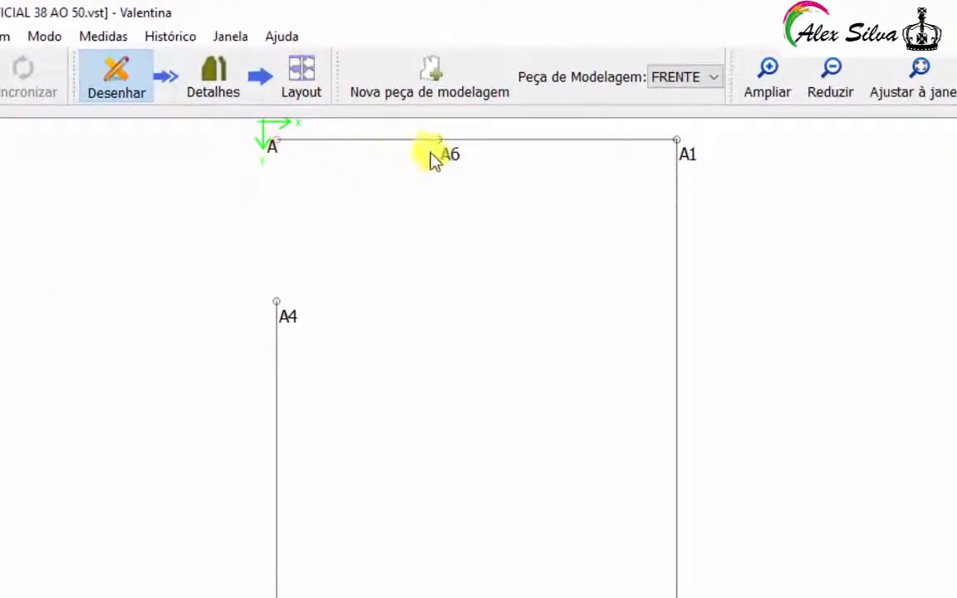
# Step: Place a point along the top line at a distance of 10 cm from A6 toward A1
pyautogui.click(443, 155)
pyautogui.click(437, 140)
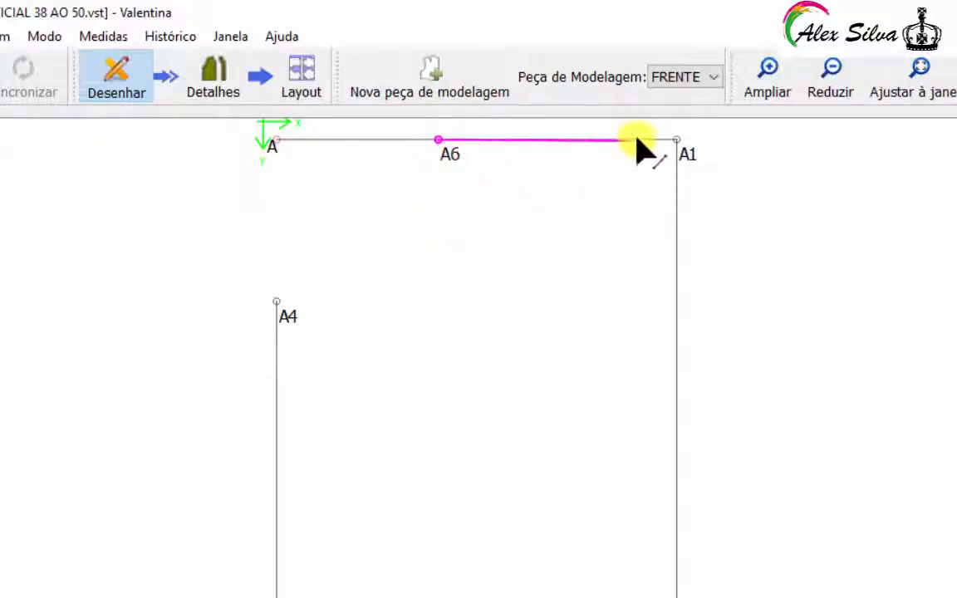
pyautogui.click(676, 140)
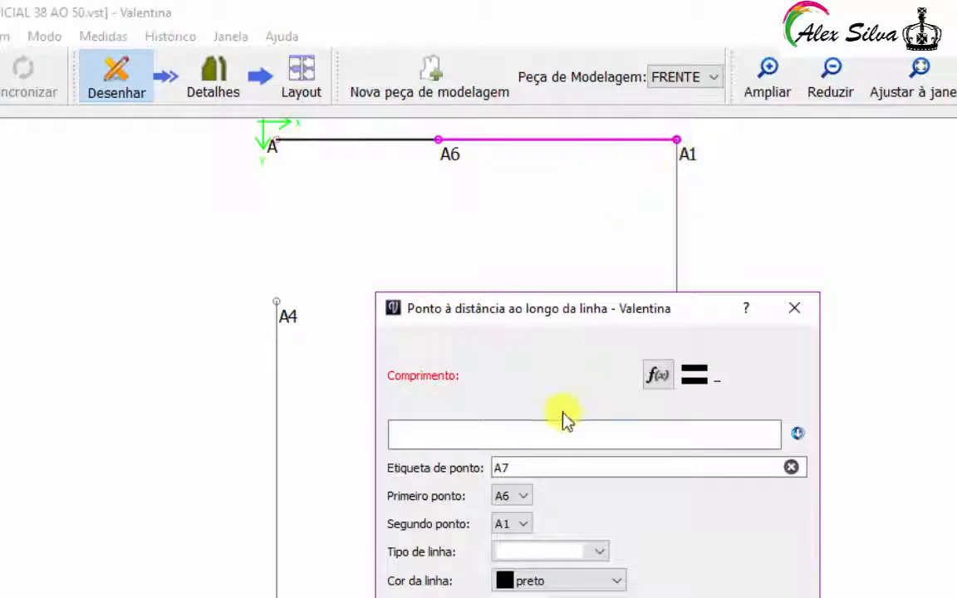
pyautogui.write('10')
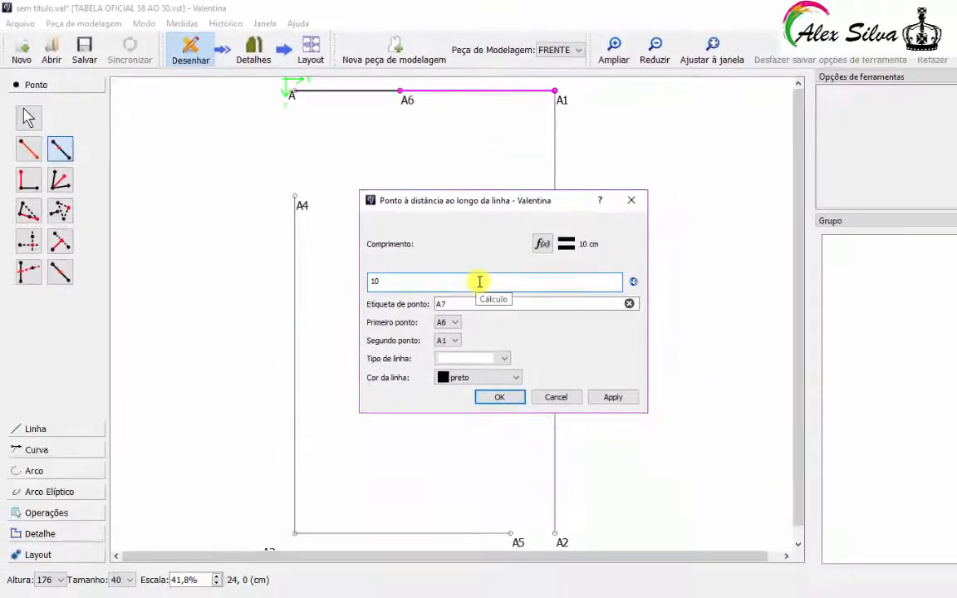
pyautogui.click(613, 398)
pyautogui.click(502, 397)
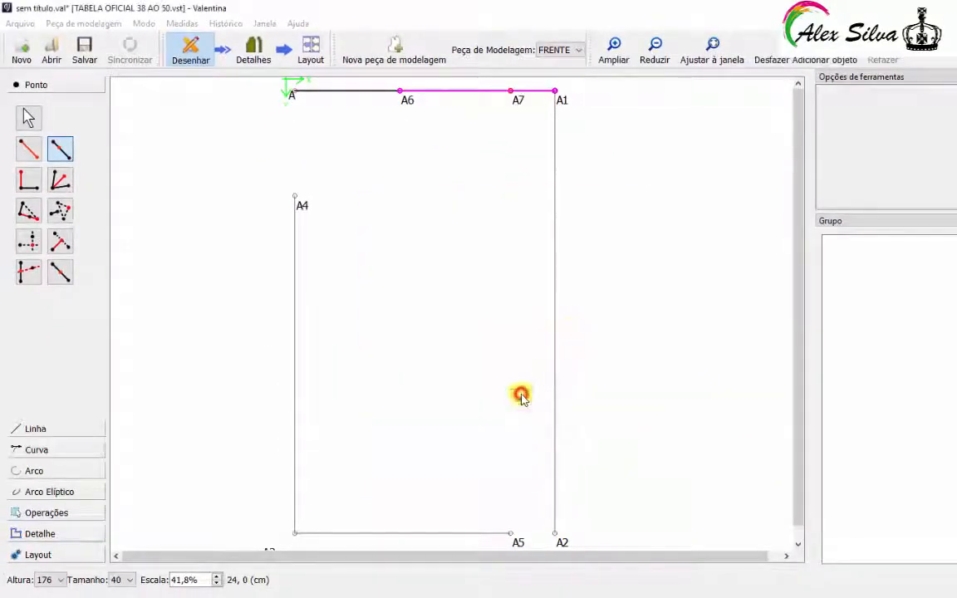
pyautogui.click(623, 194)
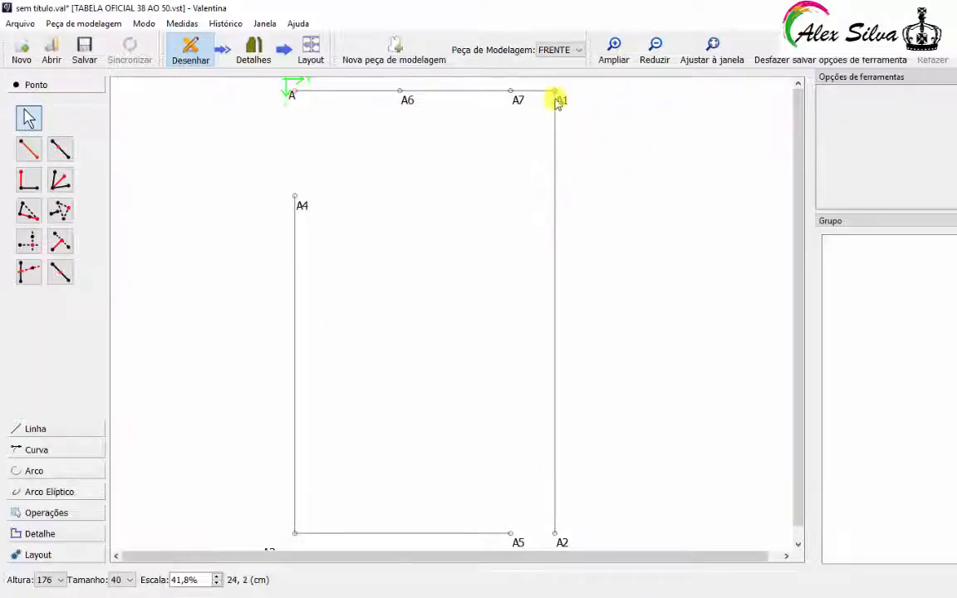
pyautogui.click(590, 251)
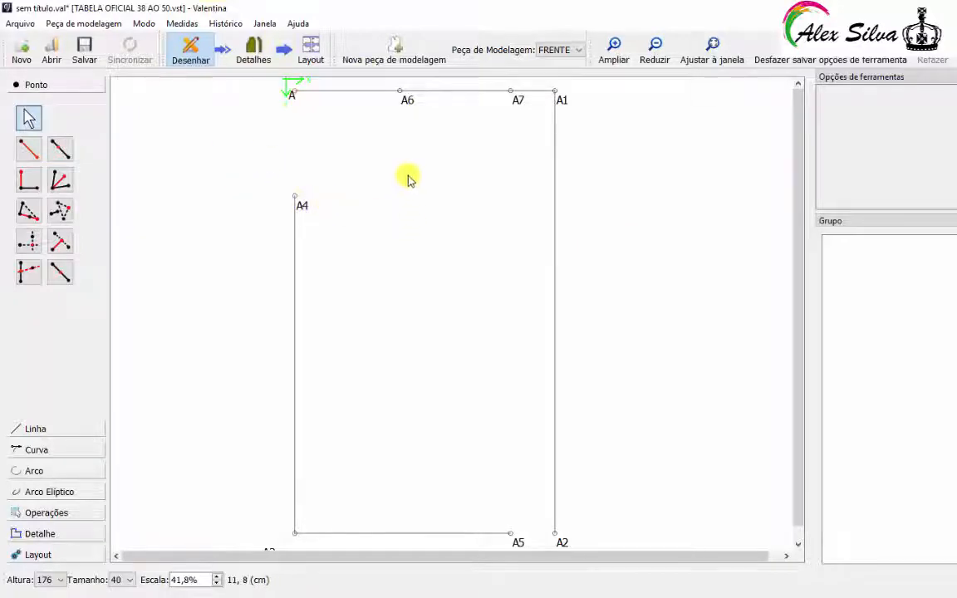
# Step: Start a point at distance and angle from A2 at the lower end of the vertical line
pyautogui.click(28, 151)
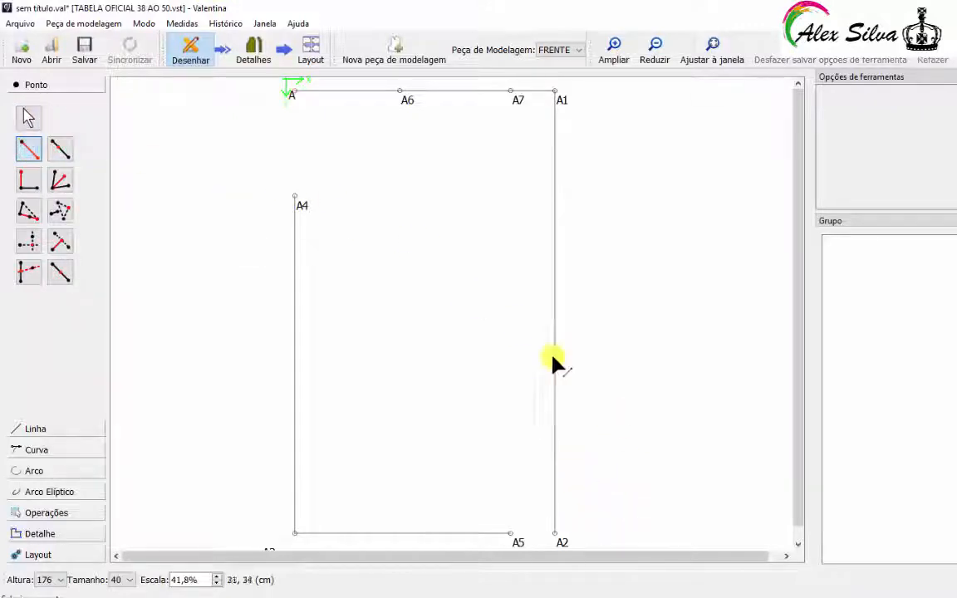
pyautogui.click(555, 531)
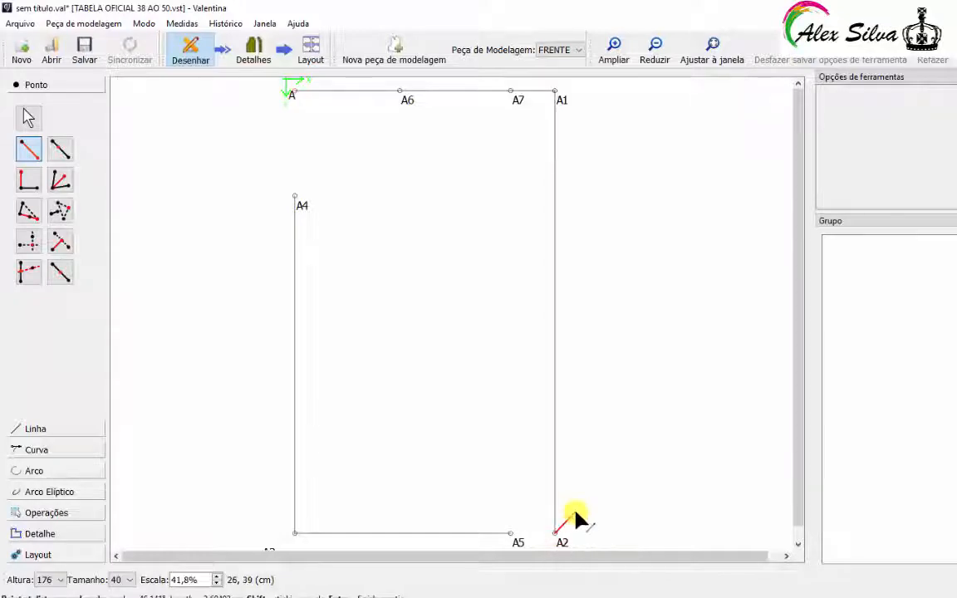
pyautogui.click(555, 370)
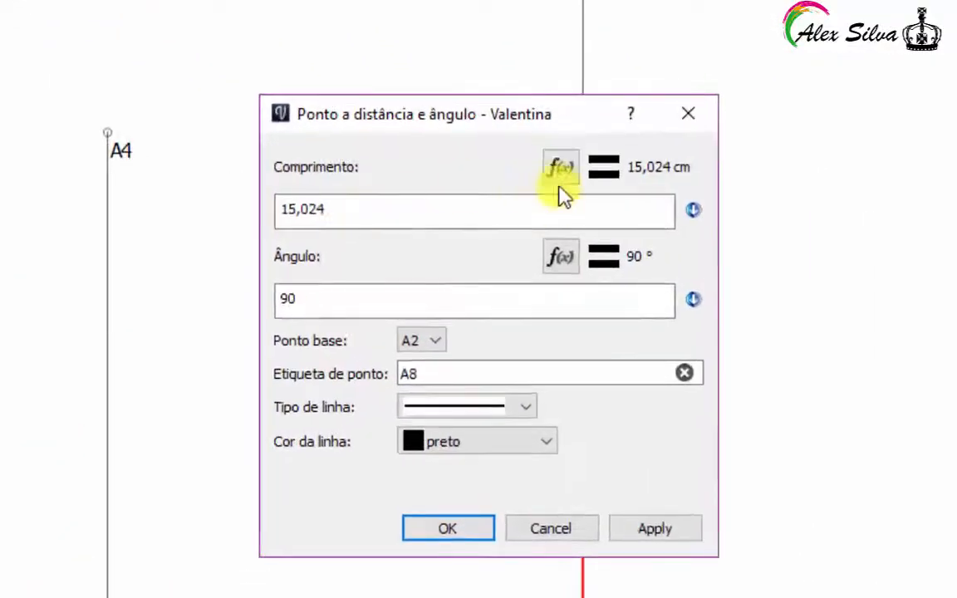
pyautogui.click(560, 170)
pyautogui.click(619, 454)
pyautogui.doubleClick(618, 454)
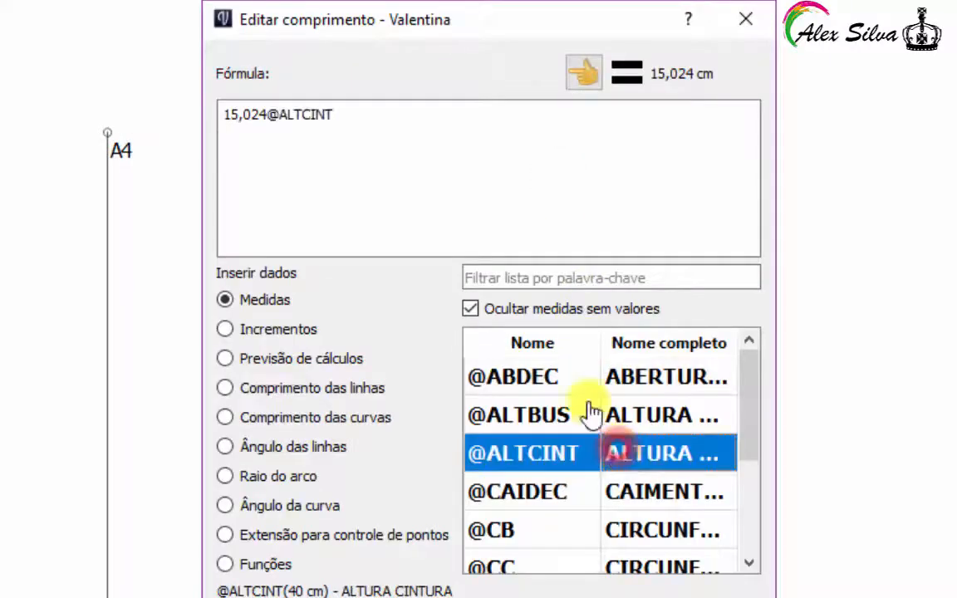
pyautogui.moveTo(263, 112); pyautogui.dragTo(214, 120)
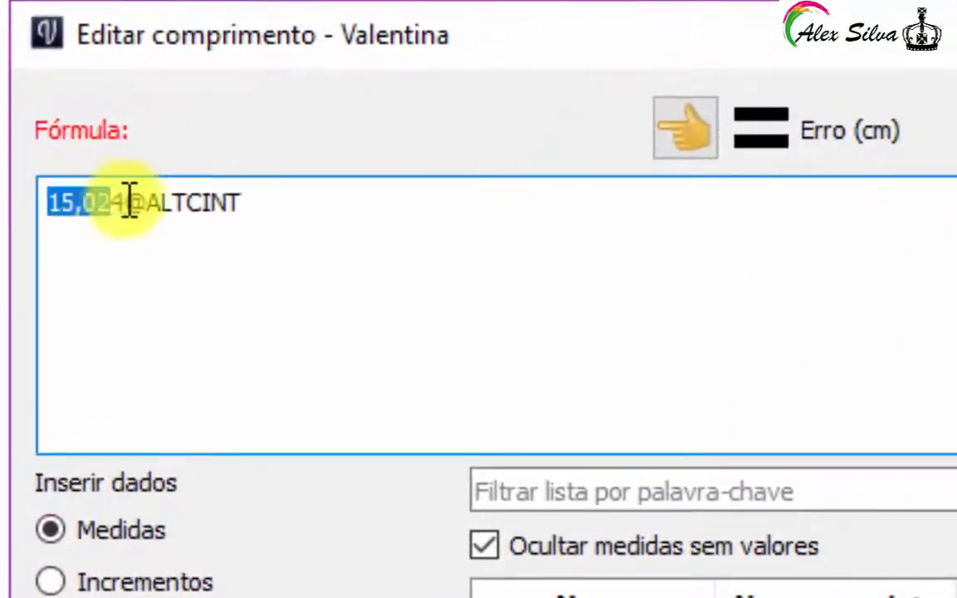
pyautogui.moveTo(142, 193); pyautogui.dragTo(59, 193)
pyautogui.press('BackSpace')
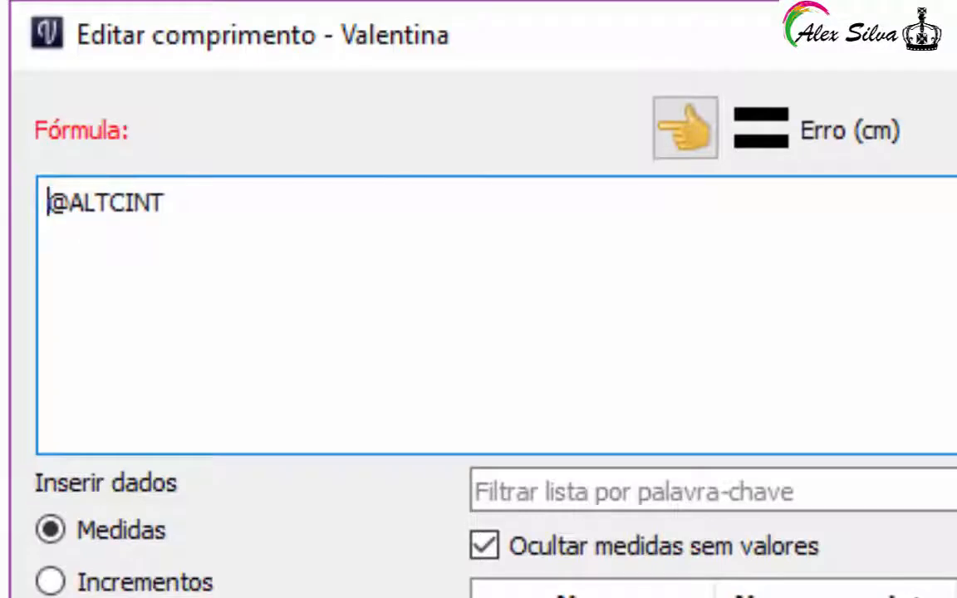
pyautogui.click(215, 212)
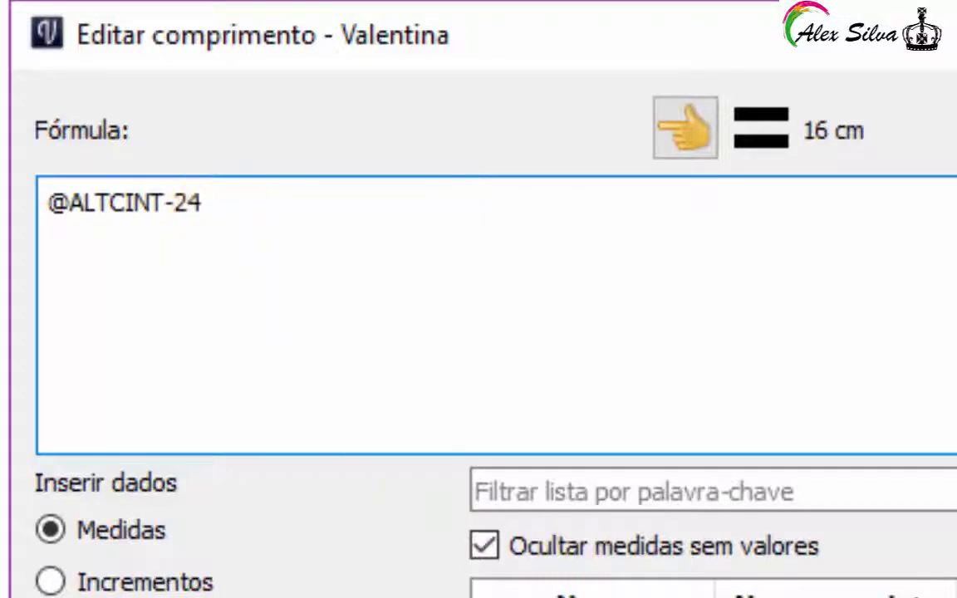
pyautogui.press('Return')
pyautogui.click(598, 408)
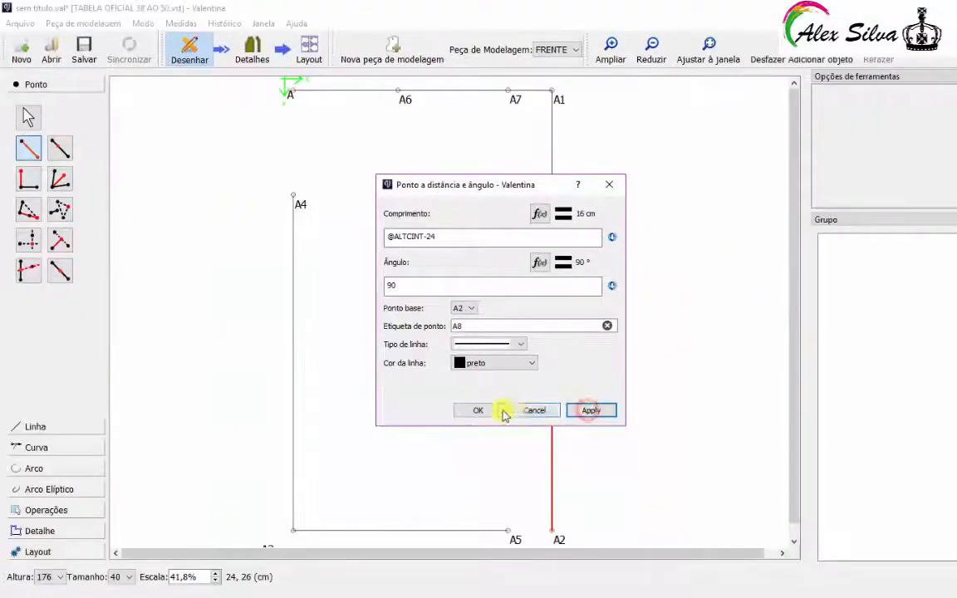
pyautogui.click(496, 410)
pyautogui.click(608, 313)
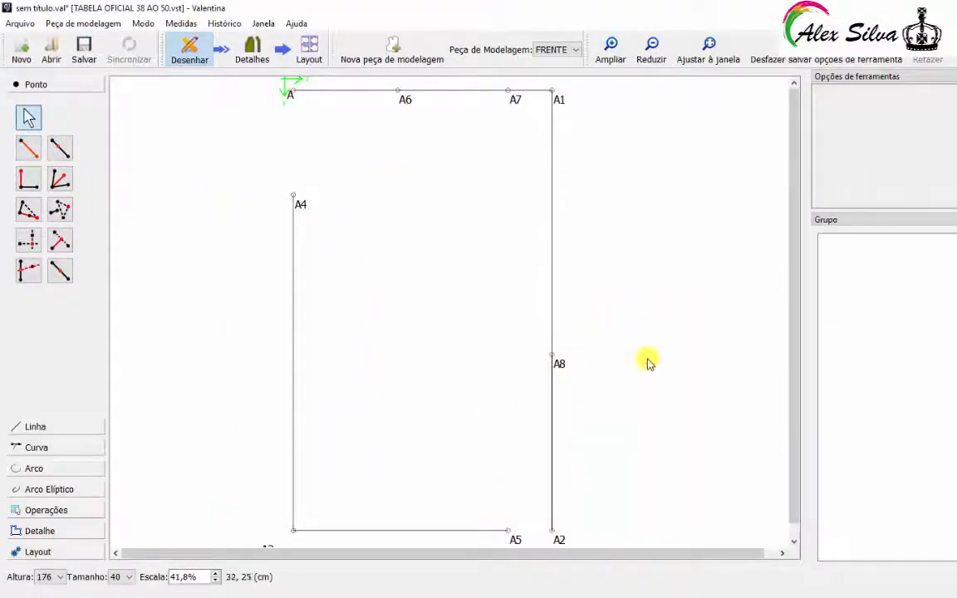
# Step: Add a point along the perpendicular to line A8–A1, starting at A8, with a length of 23,5 cm
pyautogui.scroll(-1, 636, 366)
pyautogui.scroll(1, 636, 367)
pyautogui.scroll(-1, 636, 366)
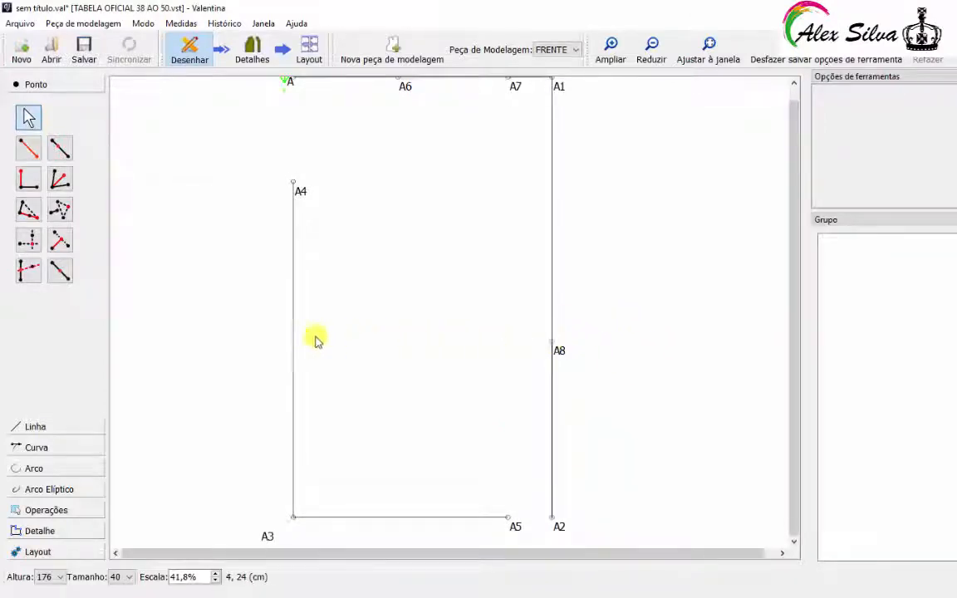
pyautogui.scroll(1, 535, 263)
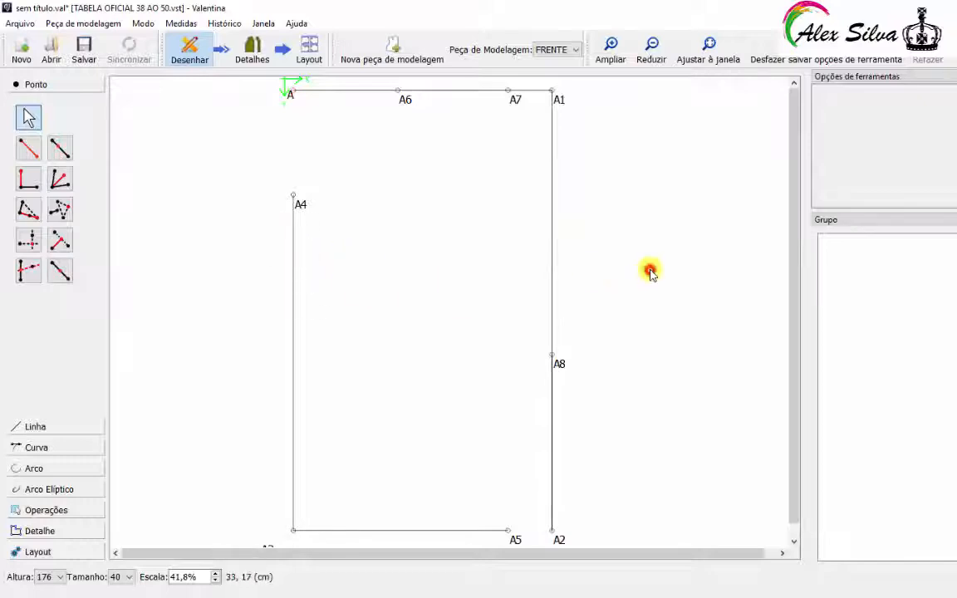
pyautogui.click(28, 181)
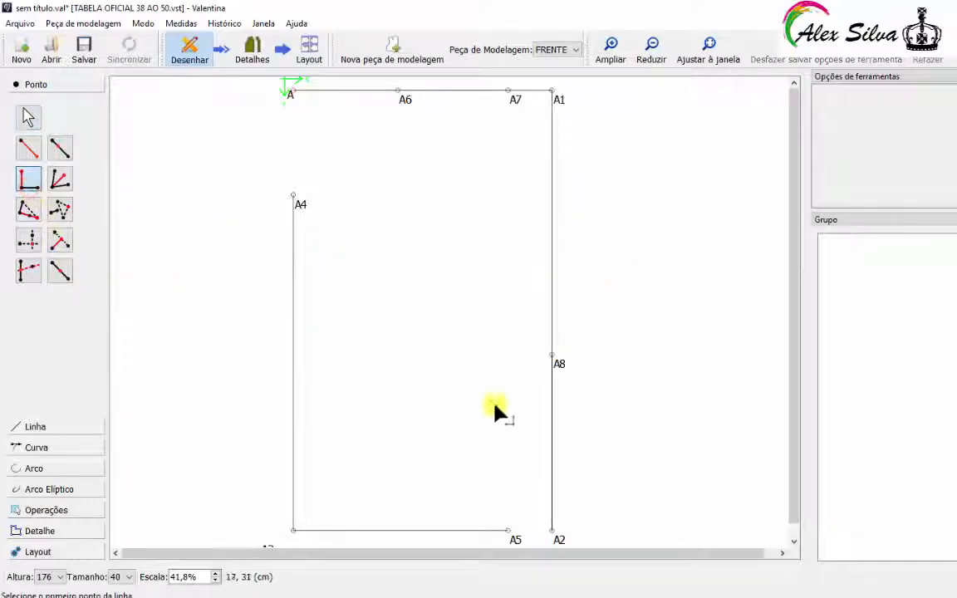
pyautogui.click(551, 358)
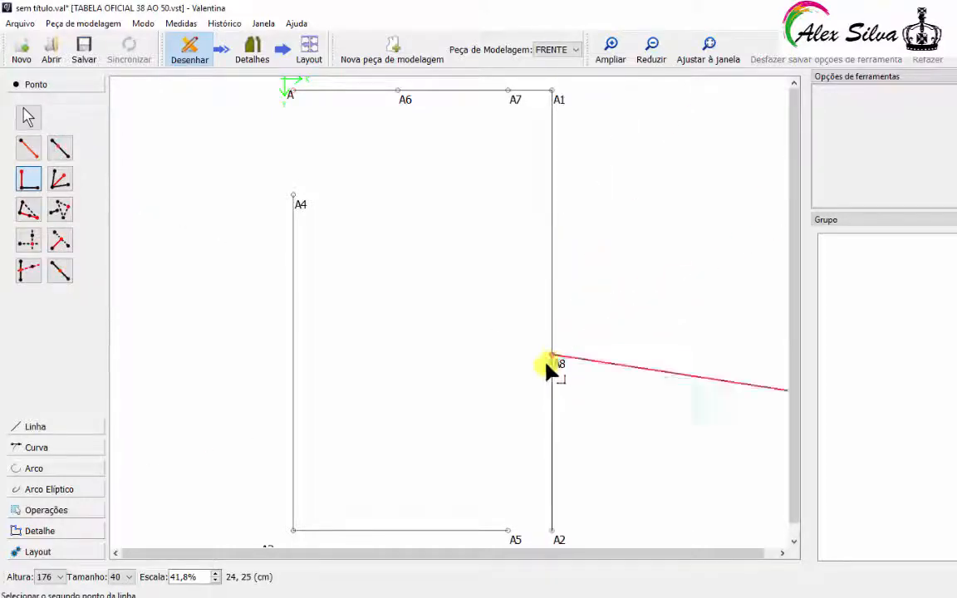
pyautogui.click(552, 92)
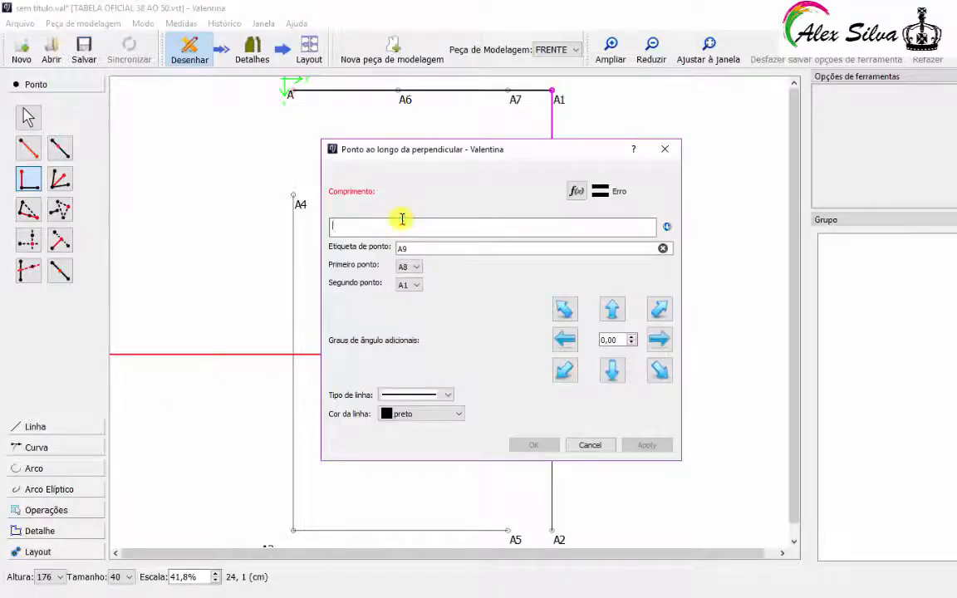
pyautogui.write('23,5')
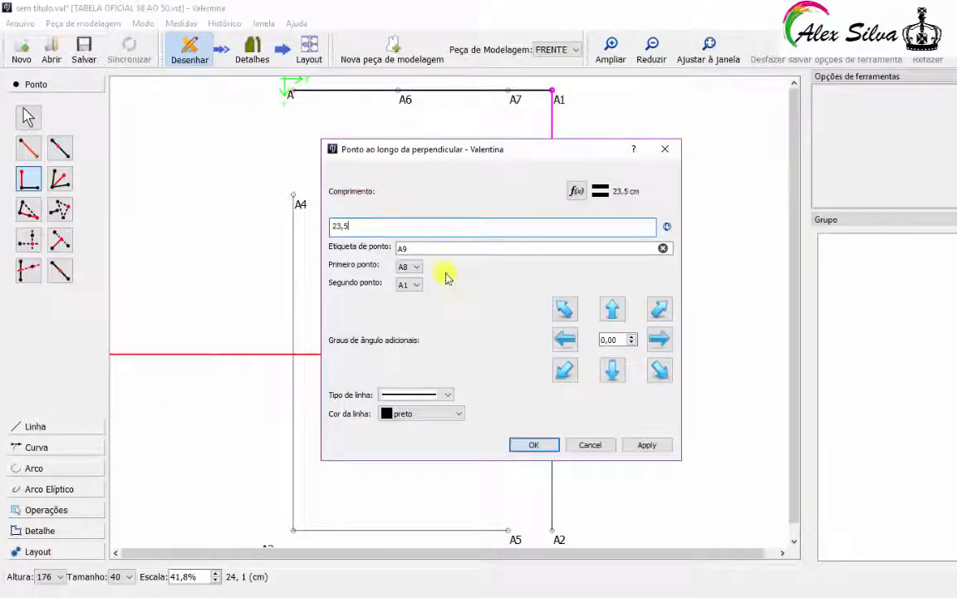
pyautogui.click(646, 443)
pyautogui.click(552, 442)
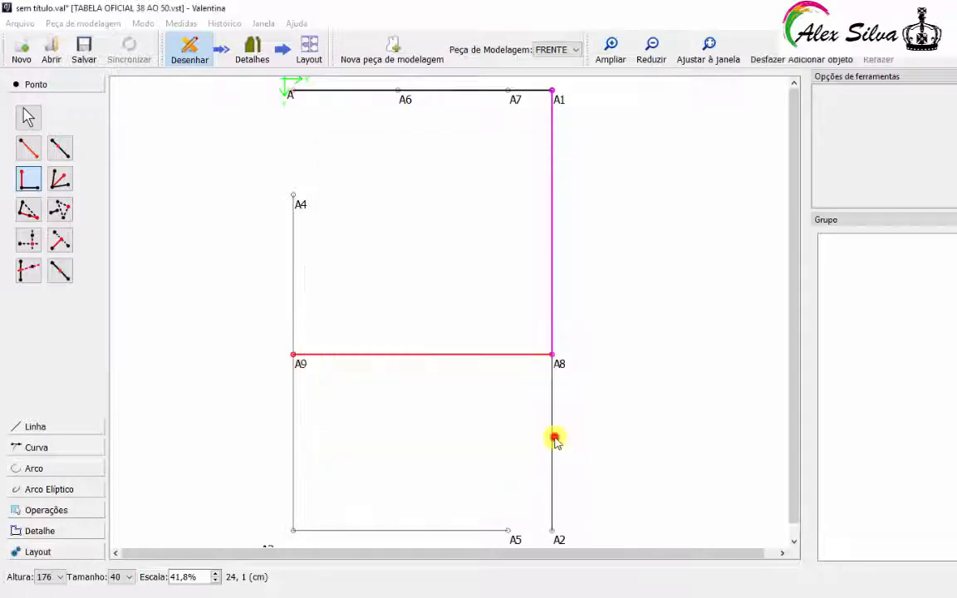
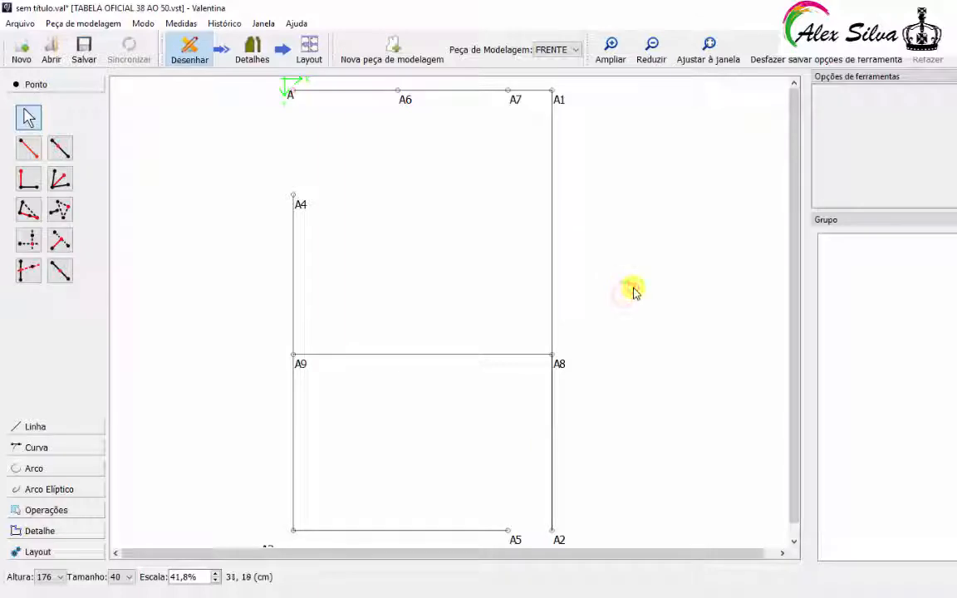
# Step: Add a point along the perpendicular to line A7–A6, starting at A7, with a length of 24 cm
pyautogui.click(33, 183)
pyautogui.click(508, 90)
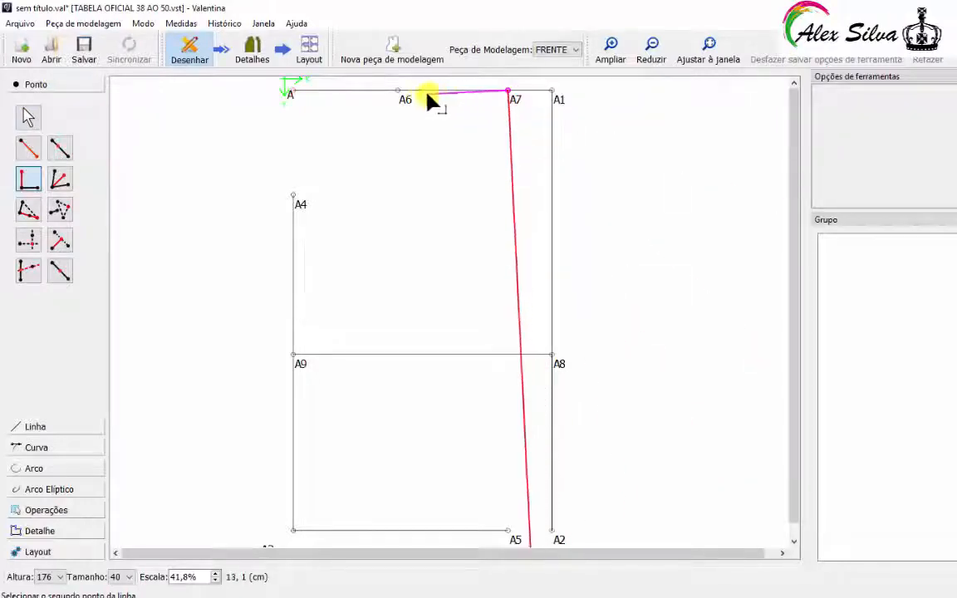
pyautogui.click(398, 90)
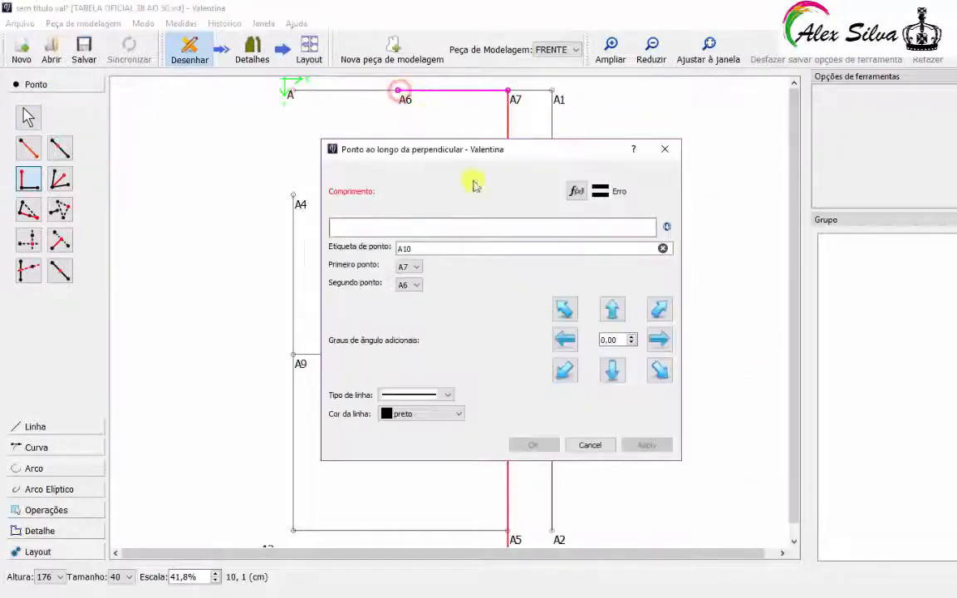
pyautogui.click(394, 224)
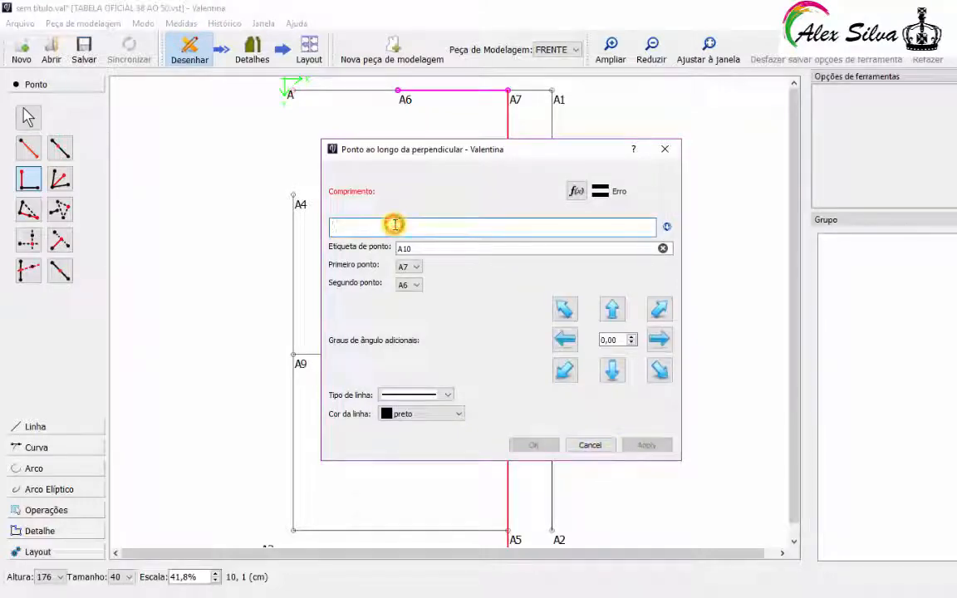
pyautogui.write('24')
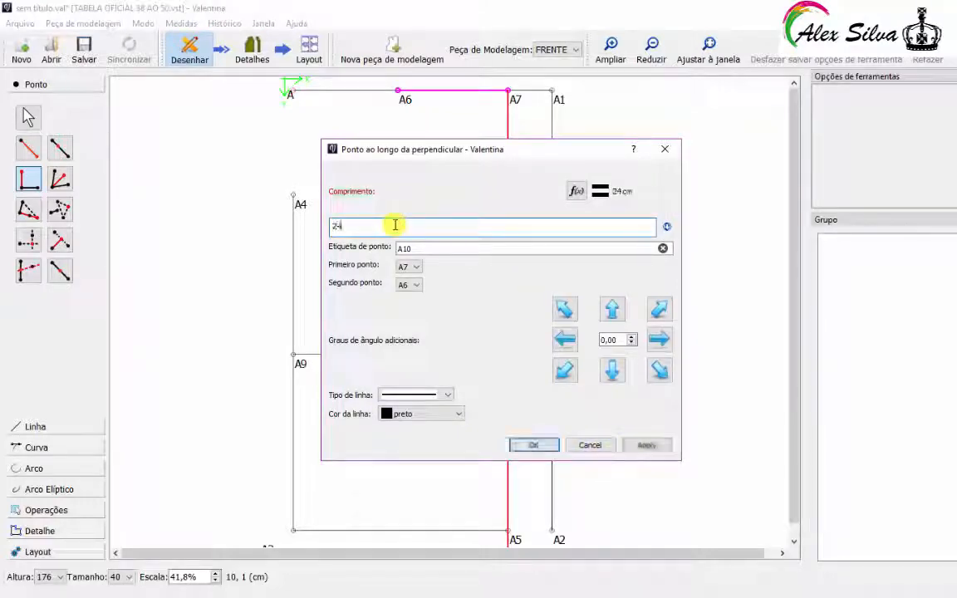
pyautogui.click(649, 446)
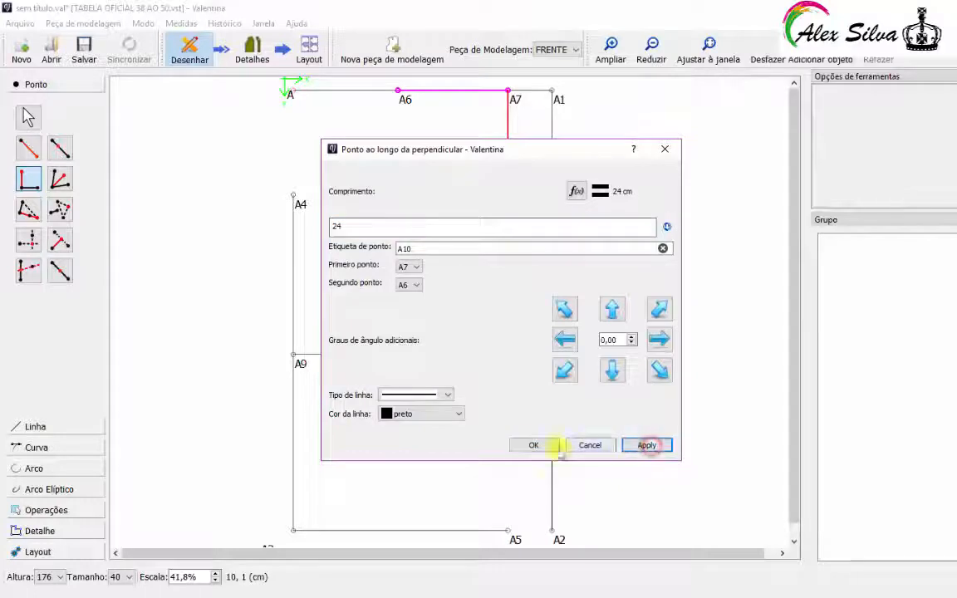
pyautogui.click(548, 445)
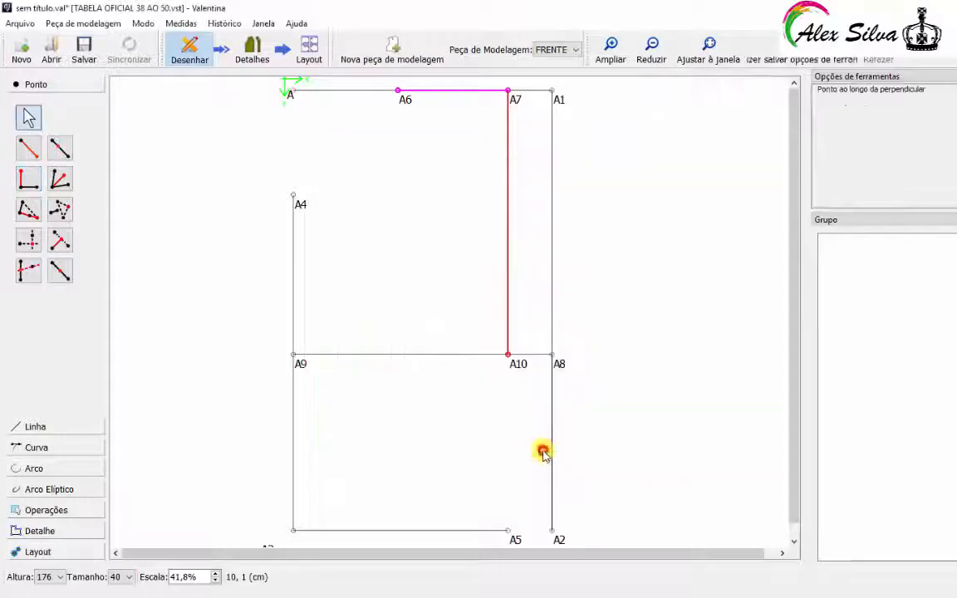
pyautogui.click(619, 271)
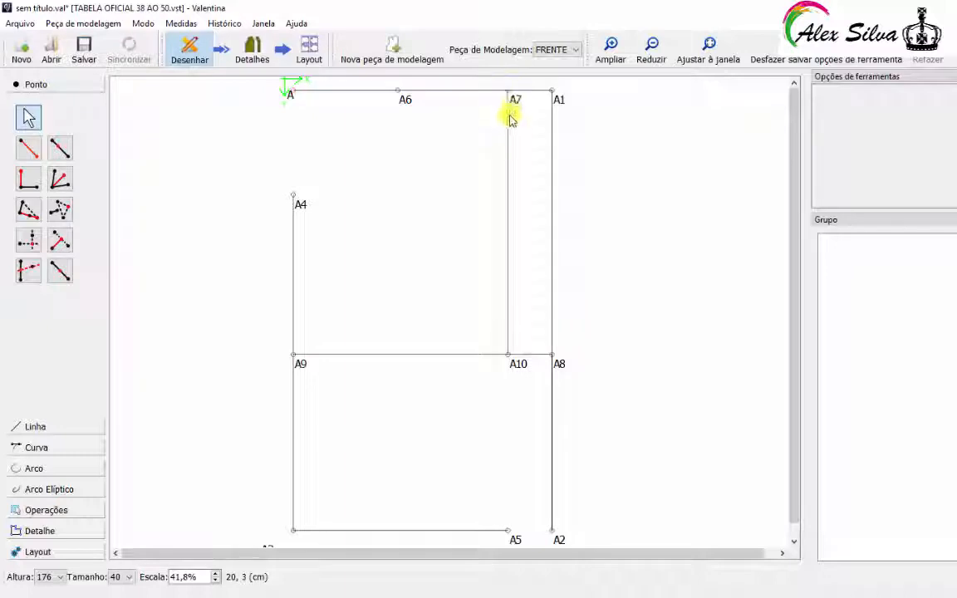
# Step: Add a point along line A7–A10 at a distance of 3 cm from A7
pyautogui.click(59, 148)
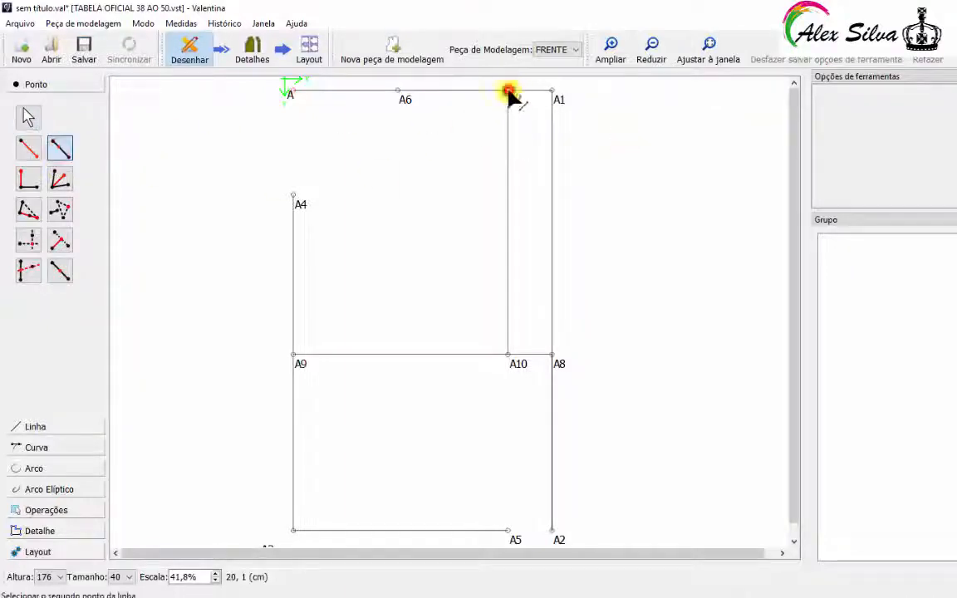
pyautogui.click(509, 354)
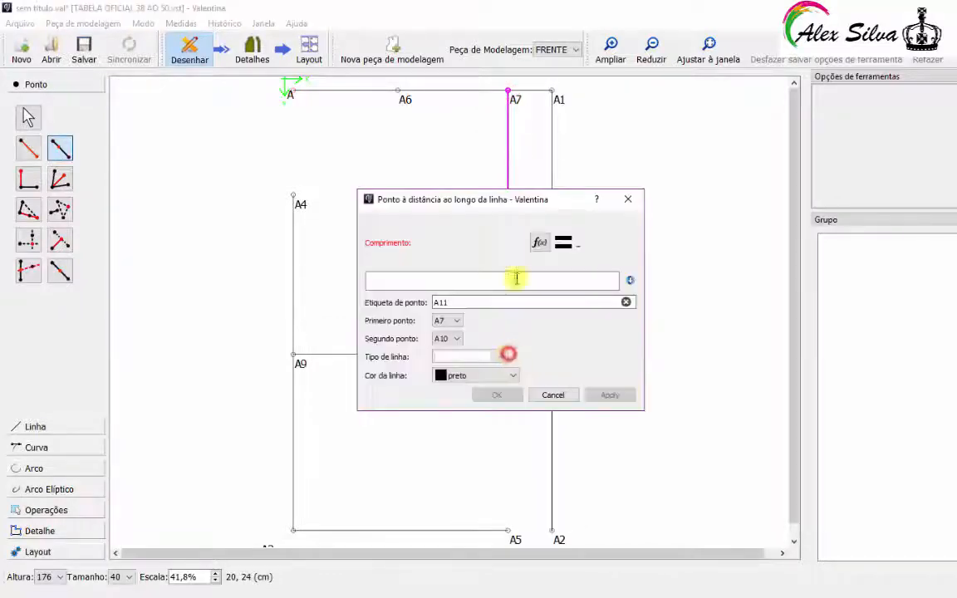
pyautogui.click(488, 281)
pyautogui.write('3')
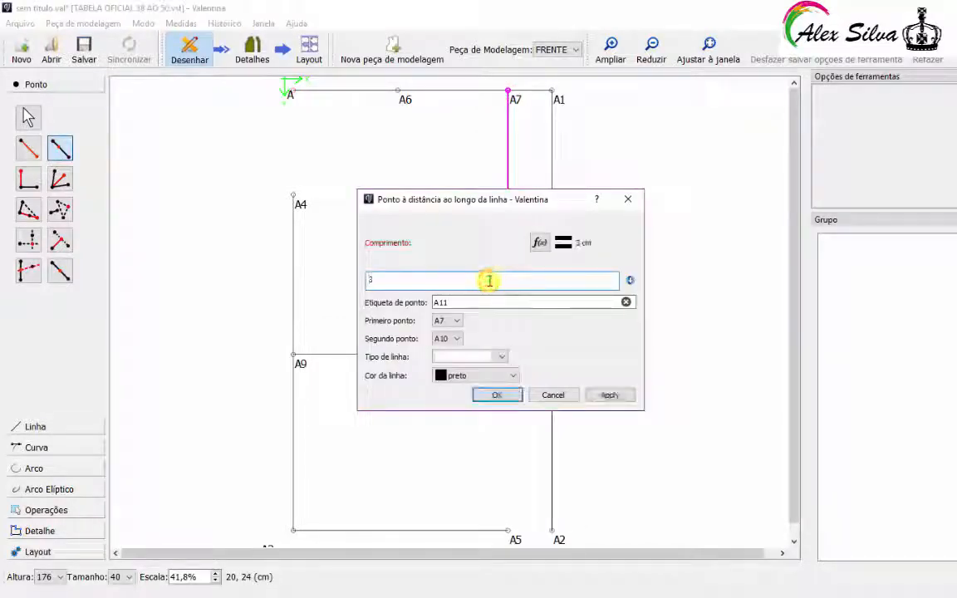
pyautogui.click(613, 395)
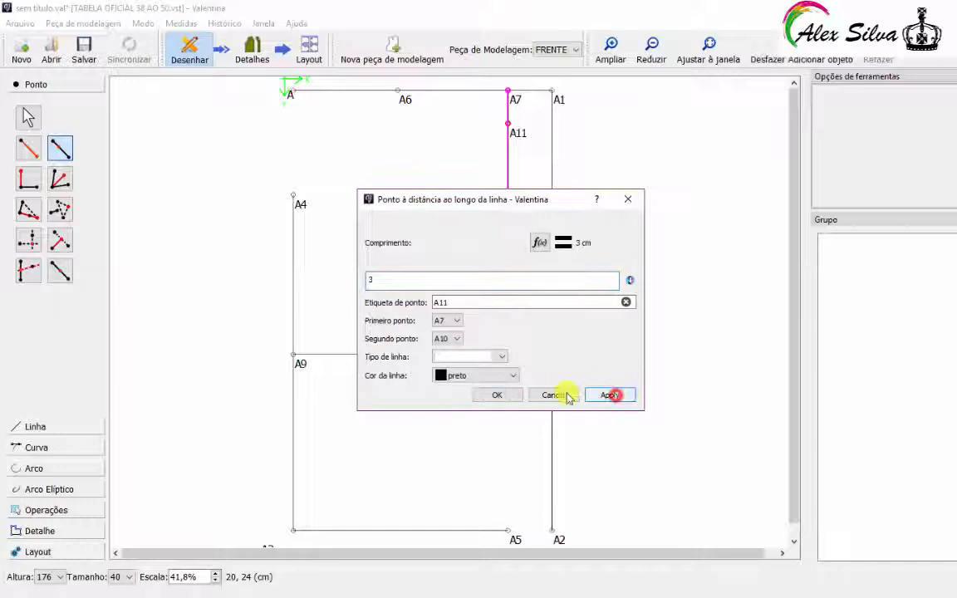
pyautogui.click(498, 395)
pyautogui.click(569, 237)
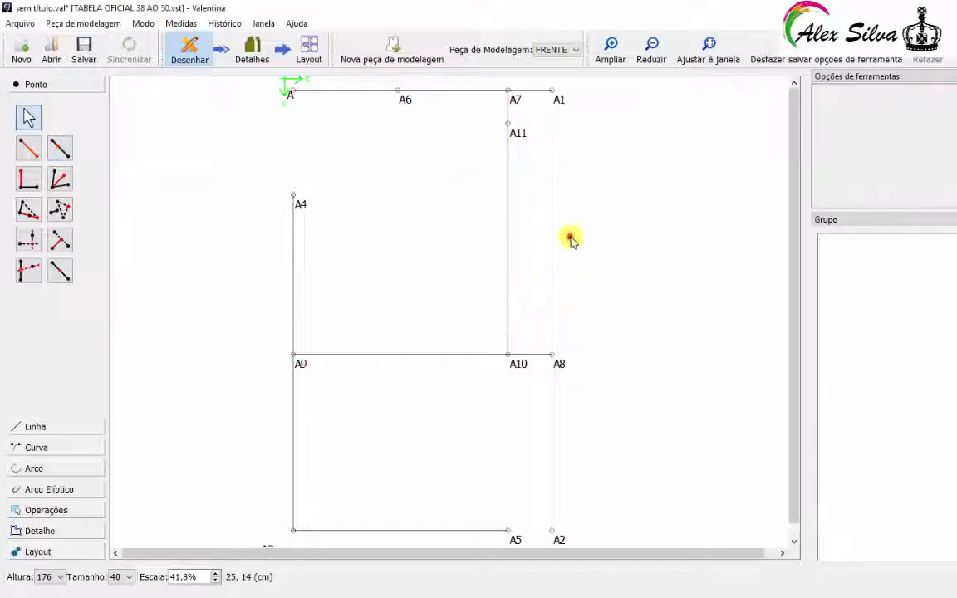
# Step: Add a point along line A10–A7 at a distance of 3,5 cm from A10
pyautogui.click(59, 148)
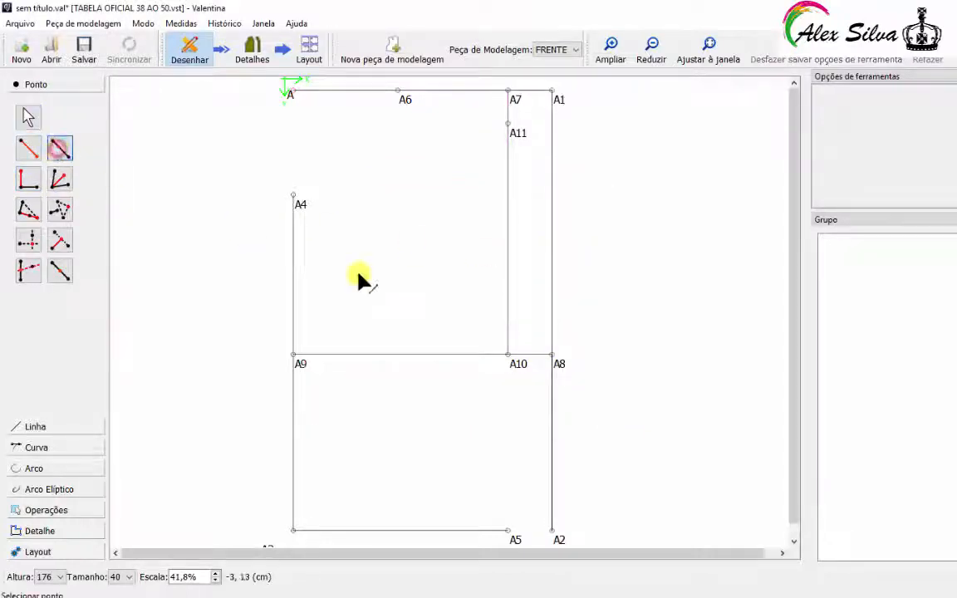
pyautogui.click(508, 357)
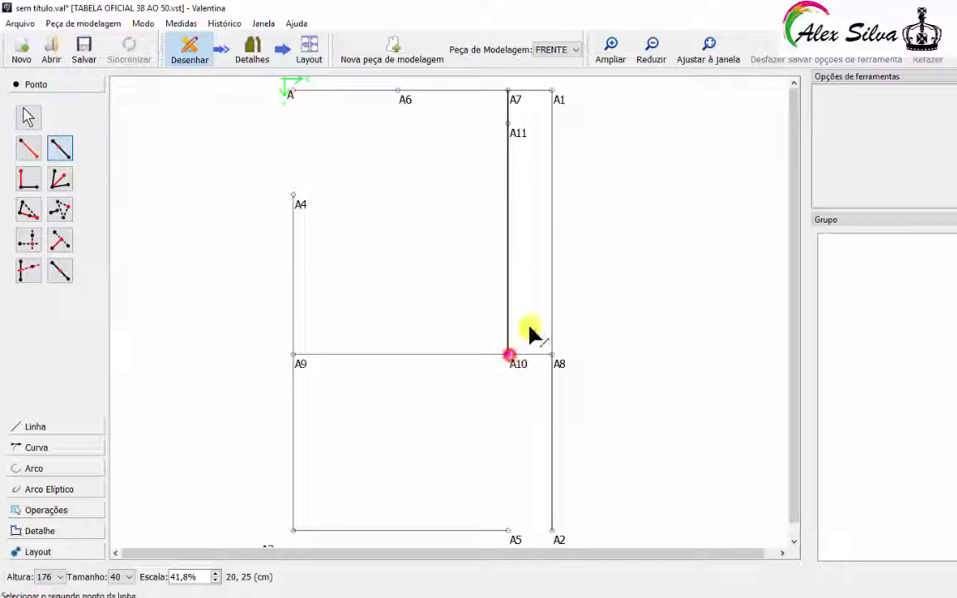
pyautogui.click(508, 91)
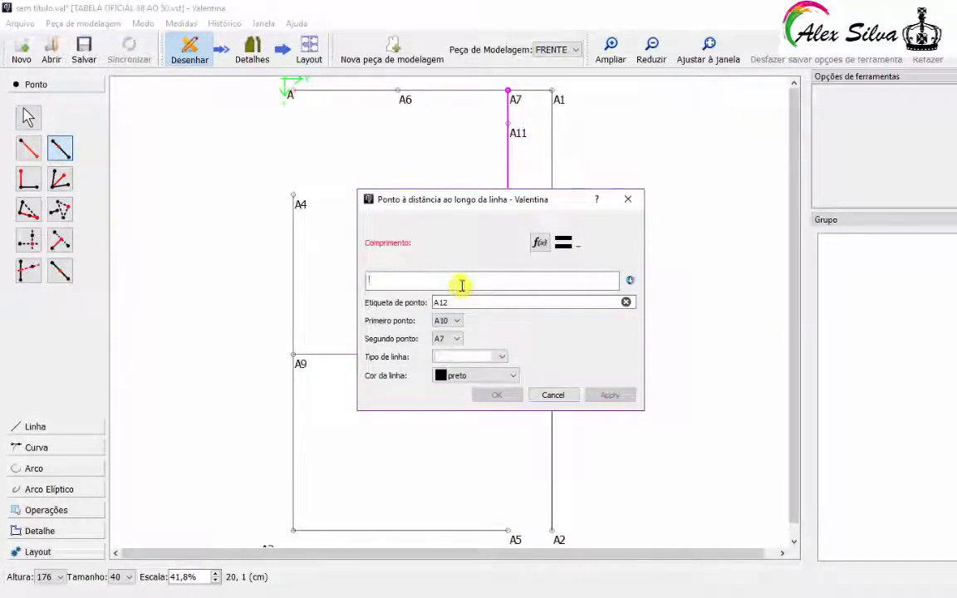
pyautogui.write('3,5')
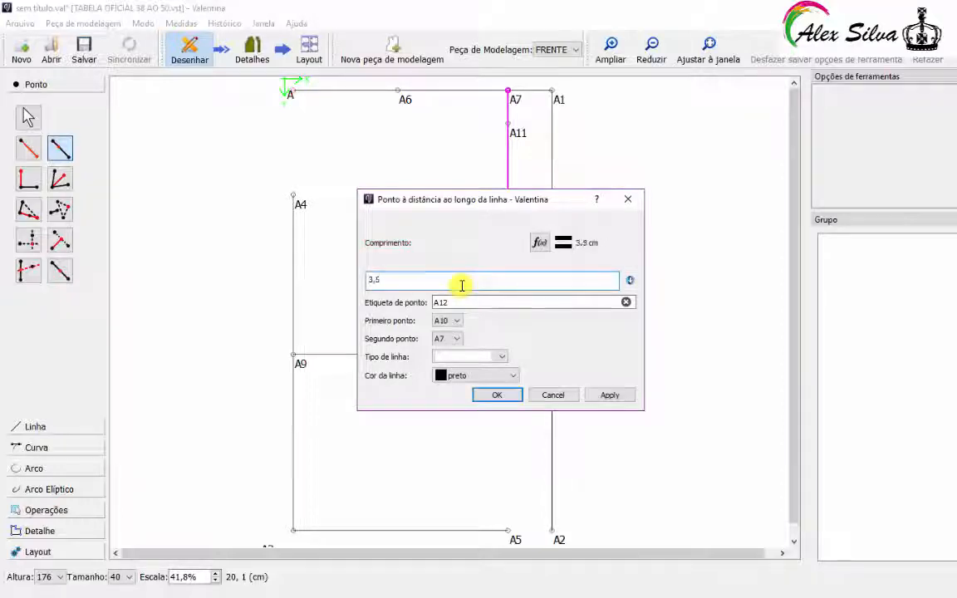
pyautogui.click(625, 396)
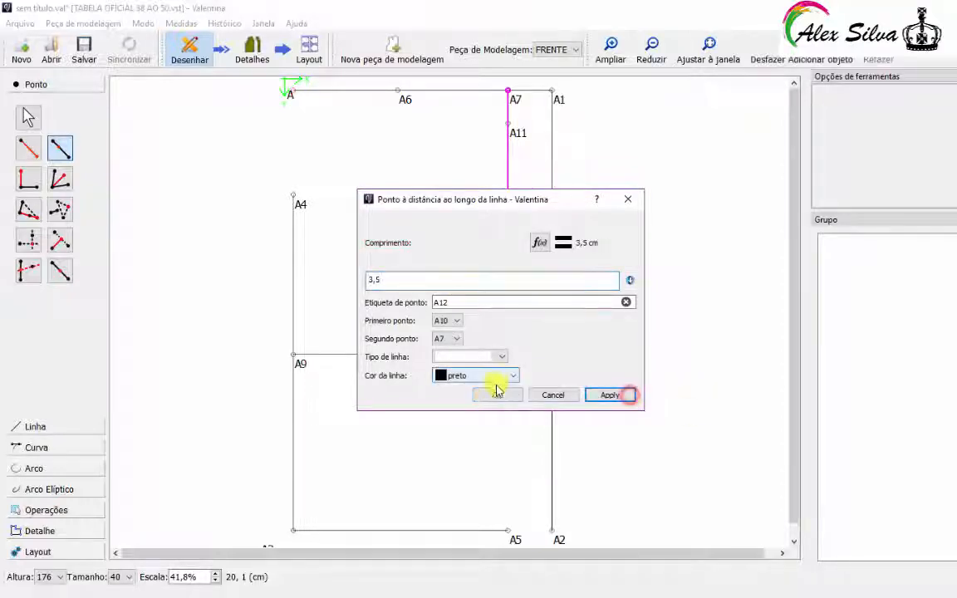
pyautogui.click(498, 395)
pyautogui.click(636, 223)
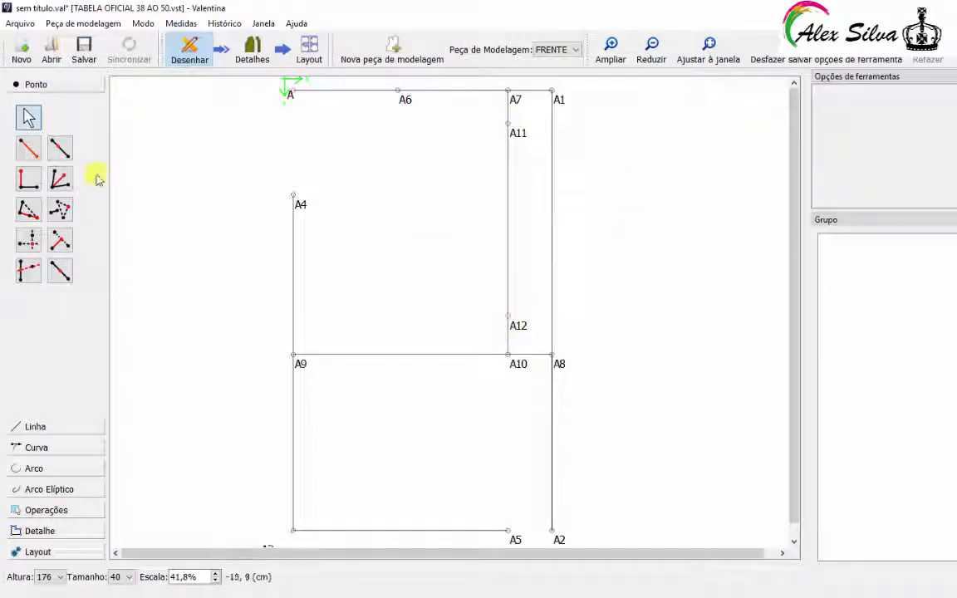
# Step: Measure the distance from A11 to A12 and work out half of it with the calculator
pyautogui.click(30, 151)
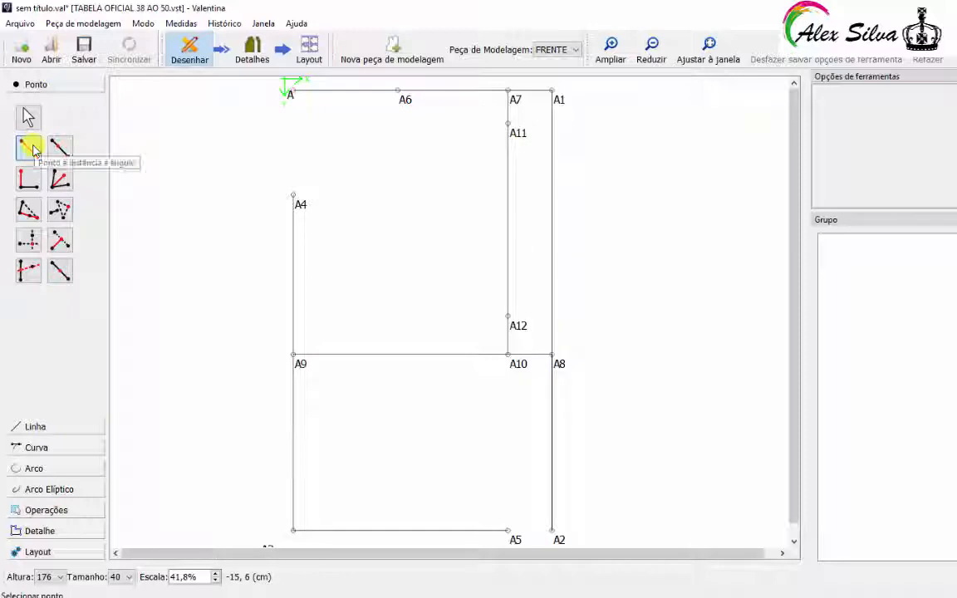
pyautogui.click(508, 124)
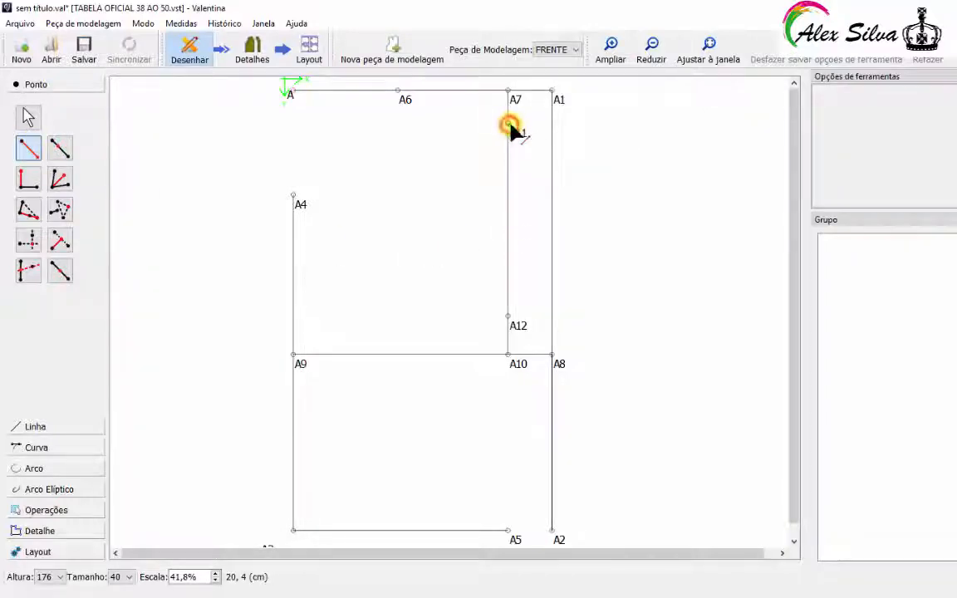
pyautogui.click(508, 314)
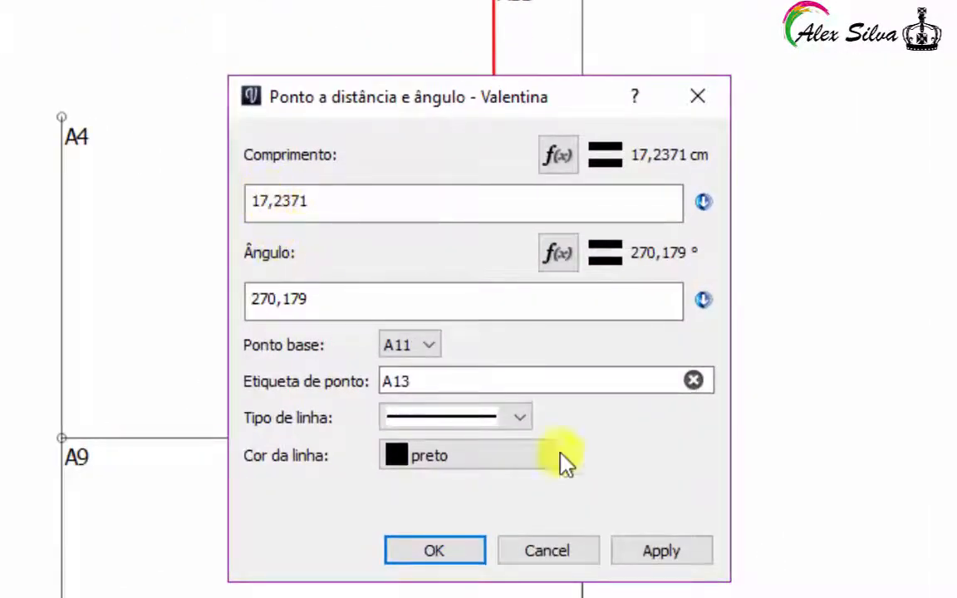
pyautogui.click(573, 548)
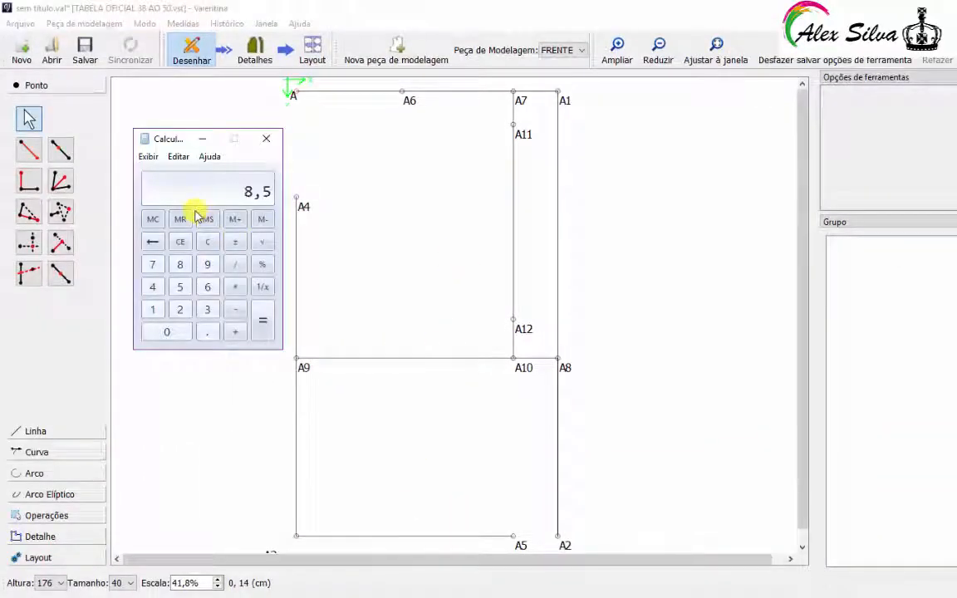
pyautogui.click(265, 139)
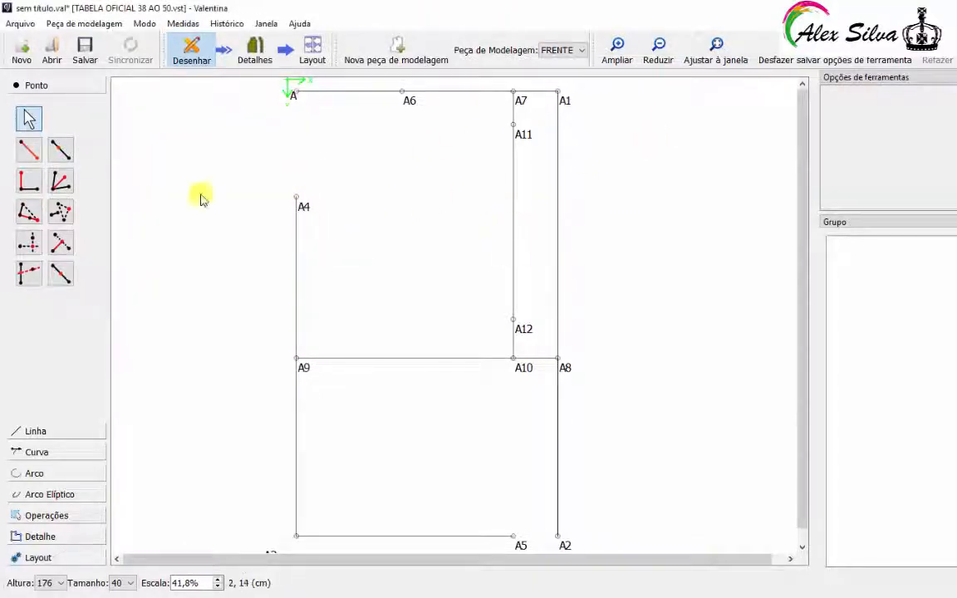
# Step: Add a point along line A12–A11 at a distance of 8,5 cm from A12
pyautogui.click(61, 149)
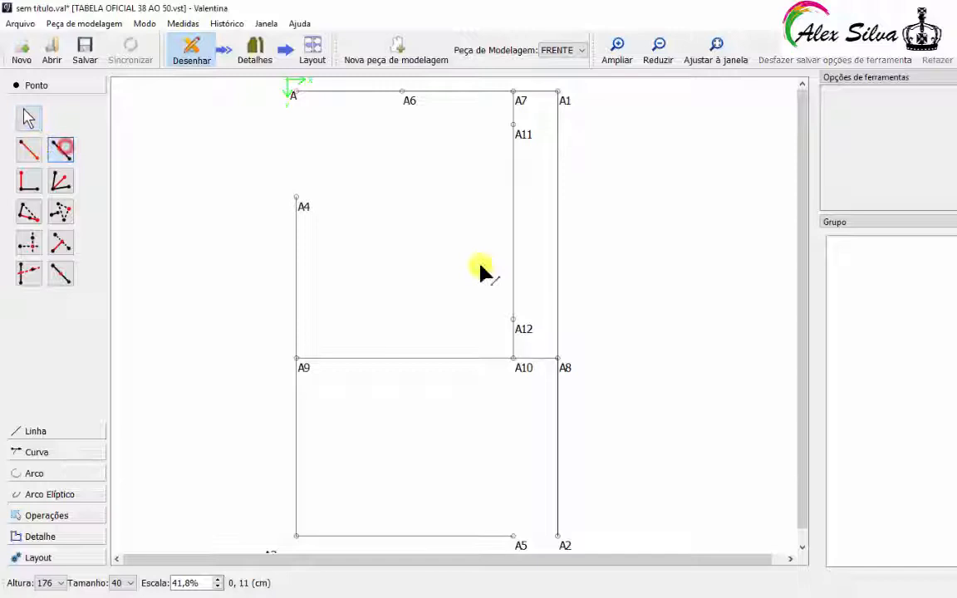
pyautogui.click(513, 322)
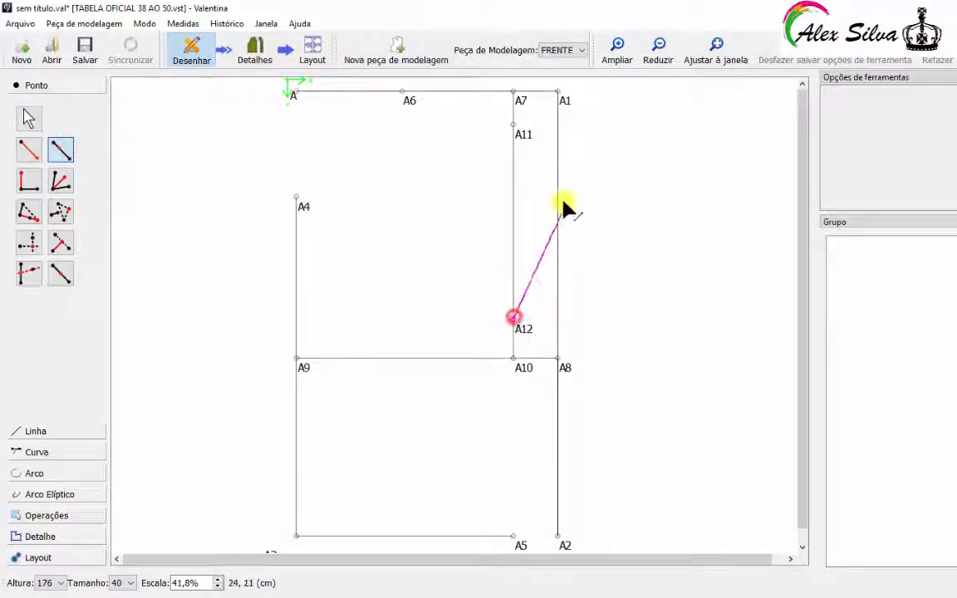
pyautogui.click(513, 126)
pyautogui.click(452, 280)
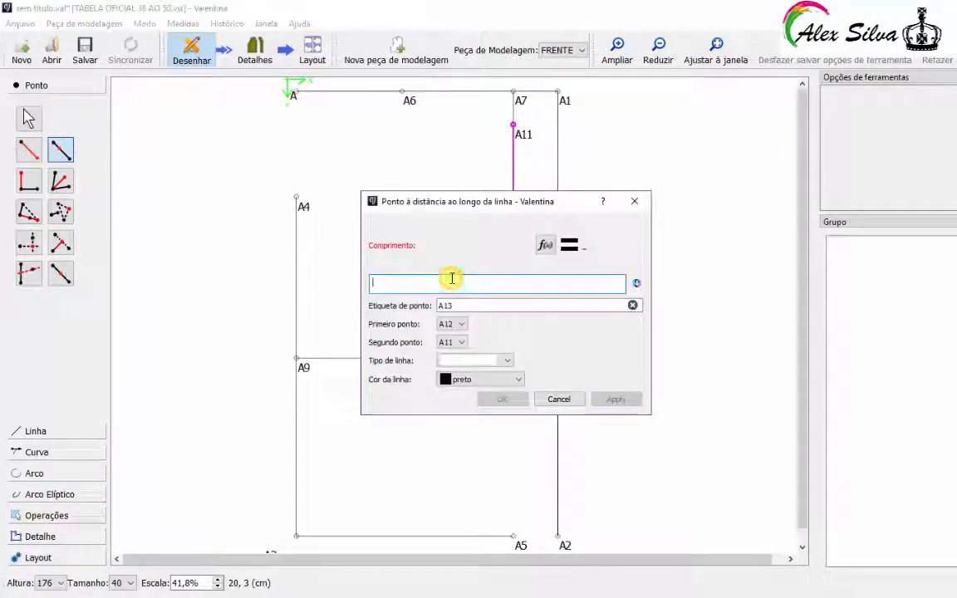
pyautogui.write('8,5')
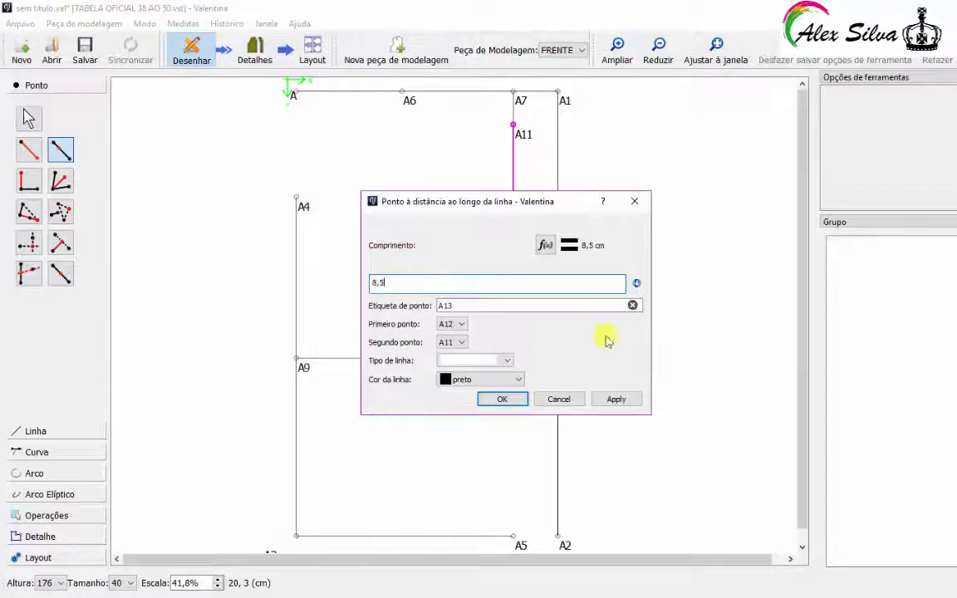
pyautogui.click(503, 399)
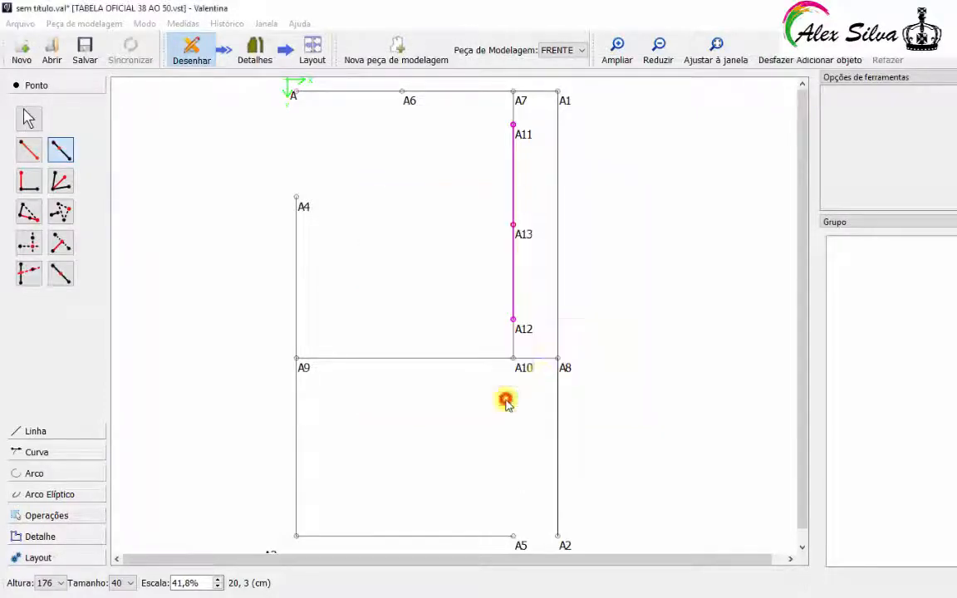
pyautogui.click(631, 236)
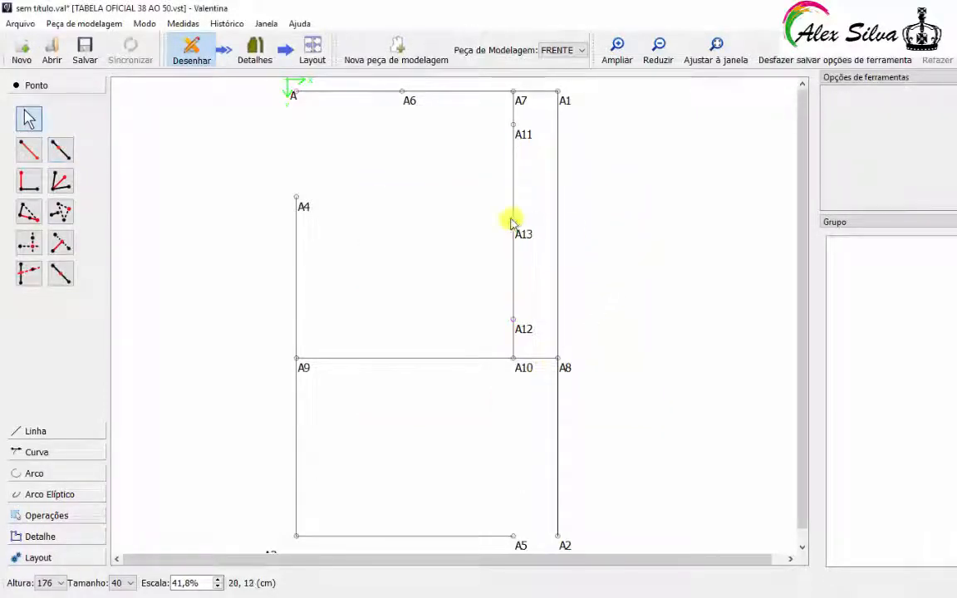
# Step: Draw the shoulder line from A6 to A11 as a point at distance 10,4314 cm and angle 343,23° from A6
pyautogui.click(30, 151)
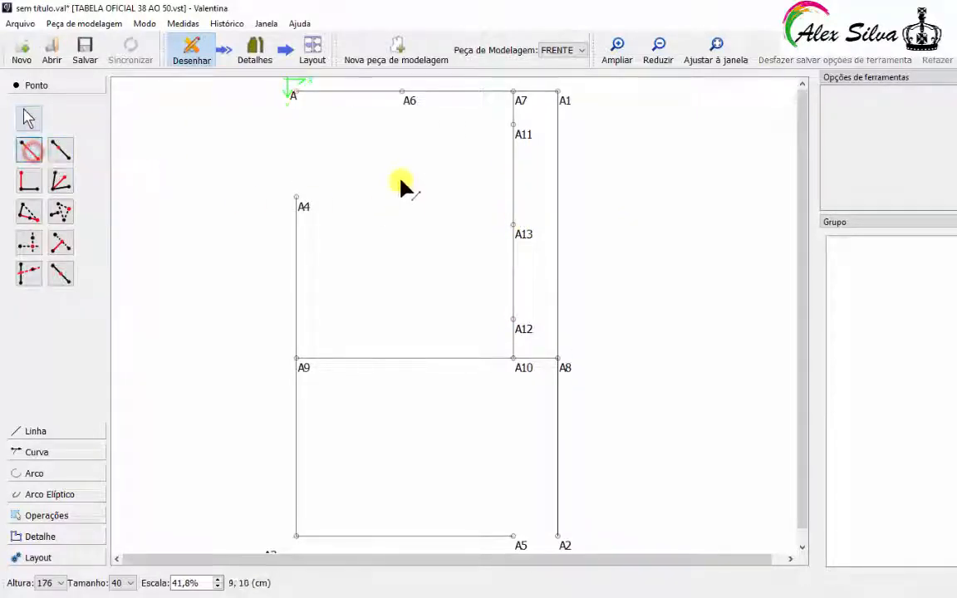
pyautogui.click(403, 93)
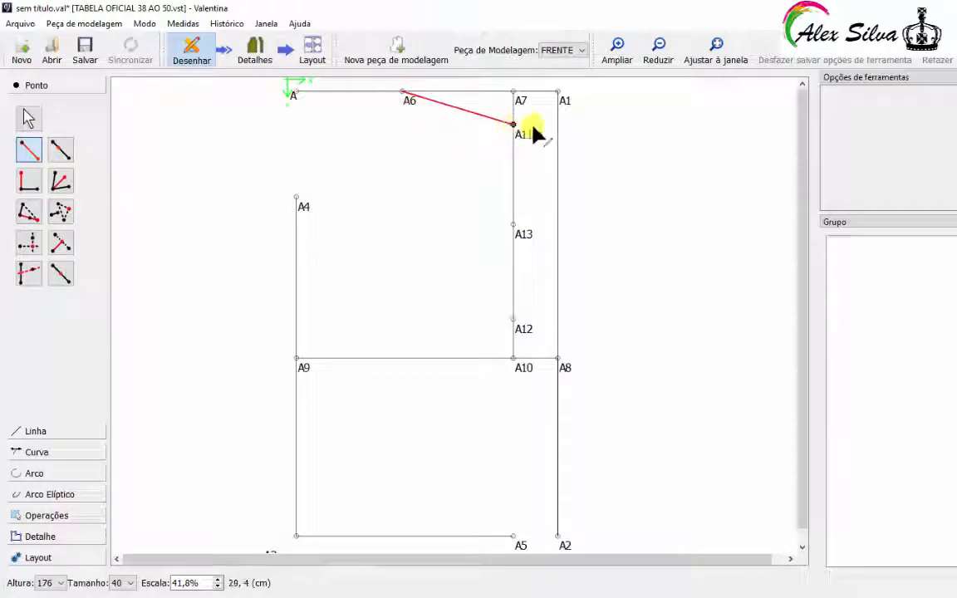
pyautogui.click(617, 49)
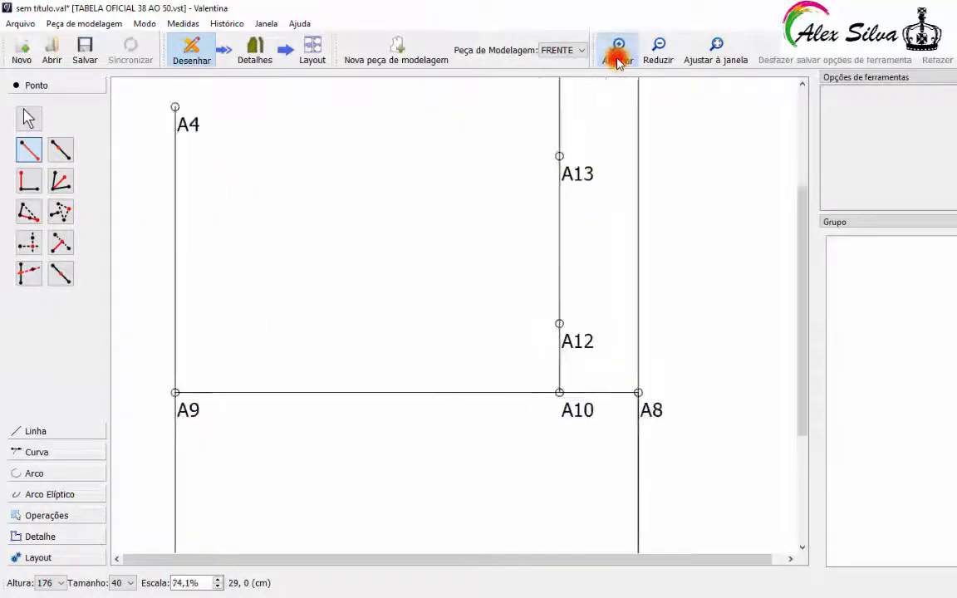
pyautogui.click(617, 50)
pyautogui.scroll(5, 557, 216)
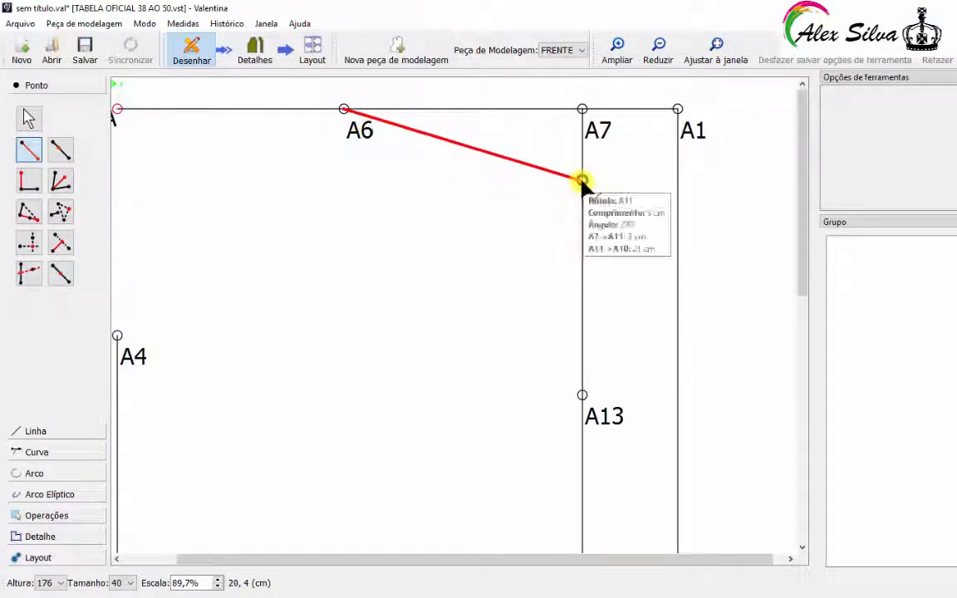
pyautogui.click(583, 180)
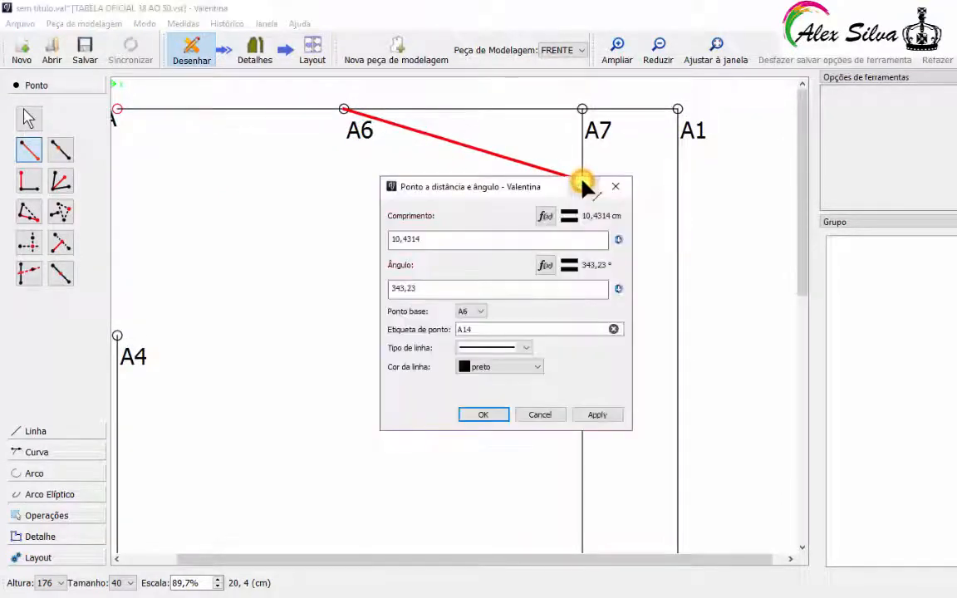
pyautogui.click(596, 414)
pyautogui.click(498, 417)
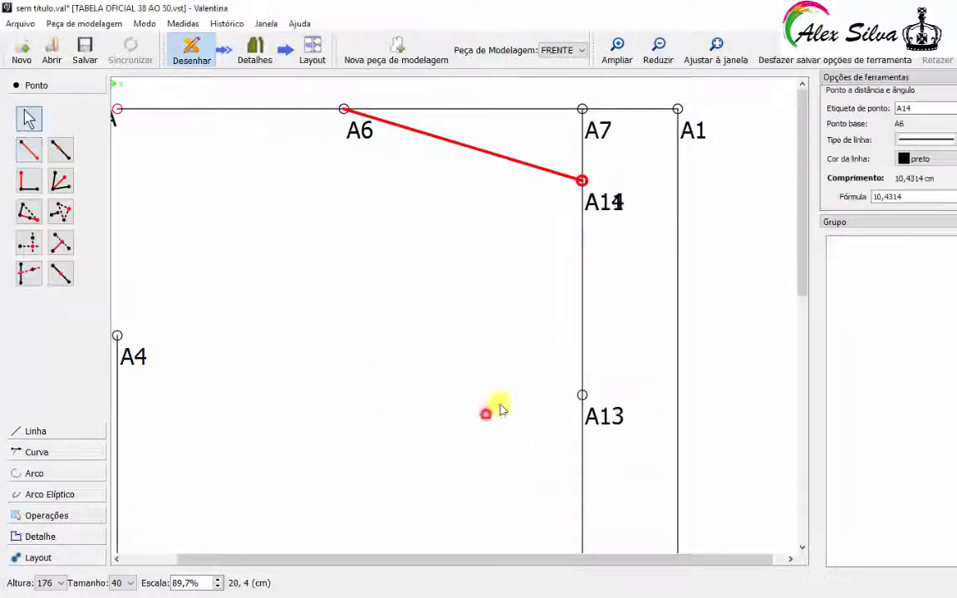
# Step: Move the A14 label above A11 so that the two overlapping labels are separated
pyautogui.moveTo(622, 216); pyautogui.dragTo(636, 174)
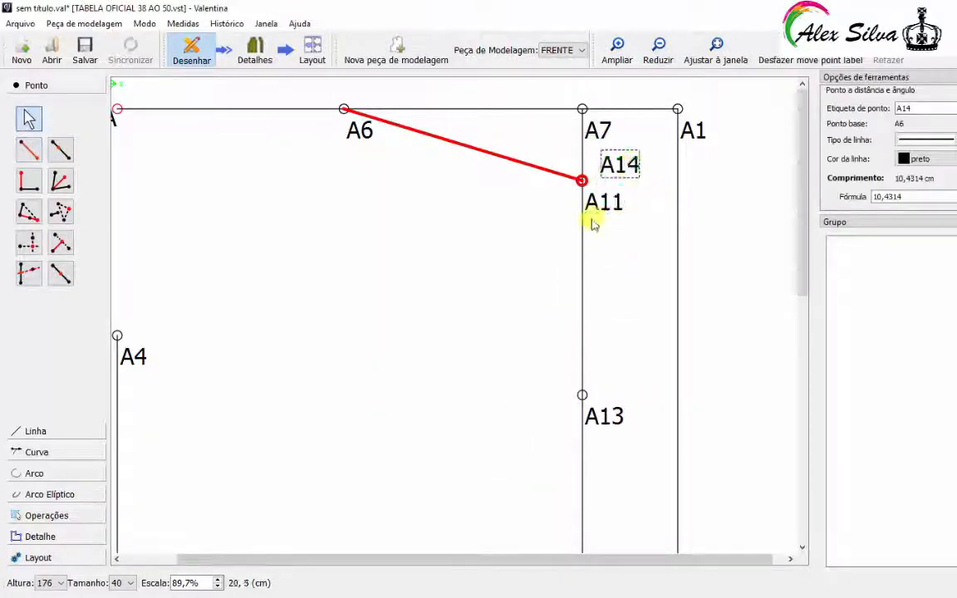
pyautogui.click(736, 274)
pyautogui.scroll(-1, 409, 246)
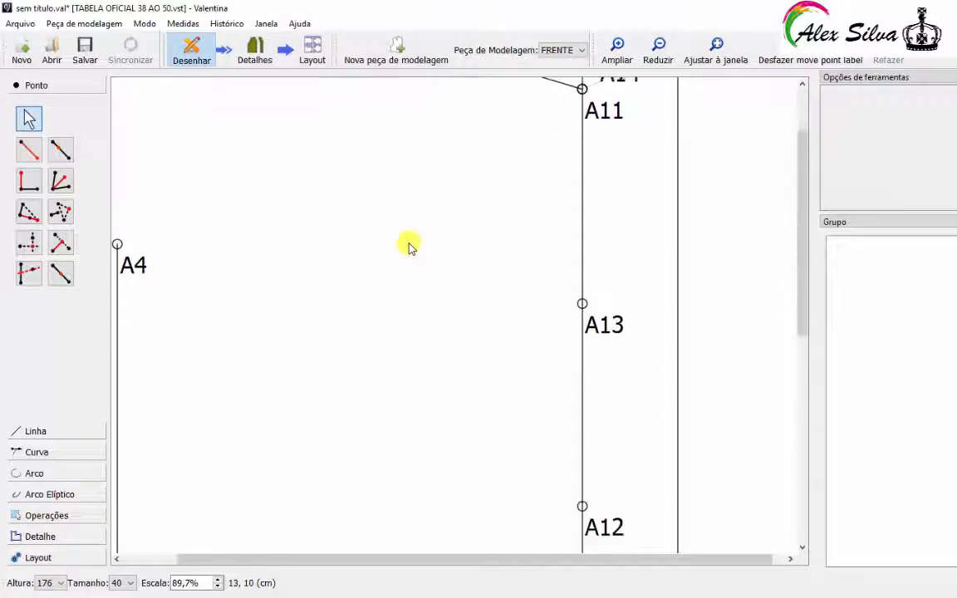
pyautogui.scroll(1, 408, 245)
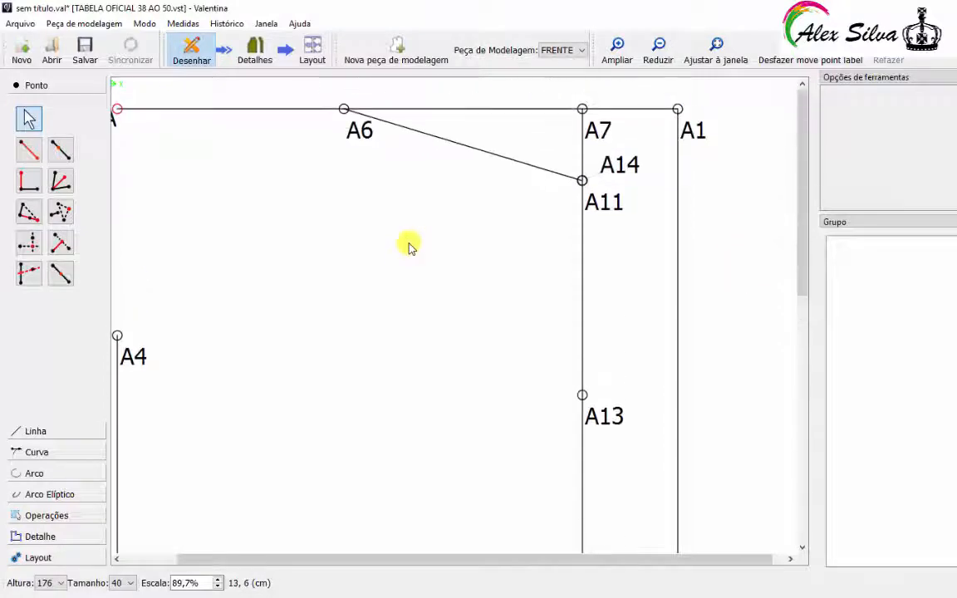
# Step: Draw a simple curve from A4 to A6 for the neckline
pyautogui.click(711, 64)
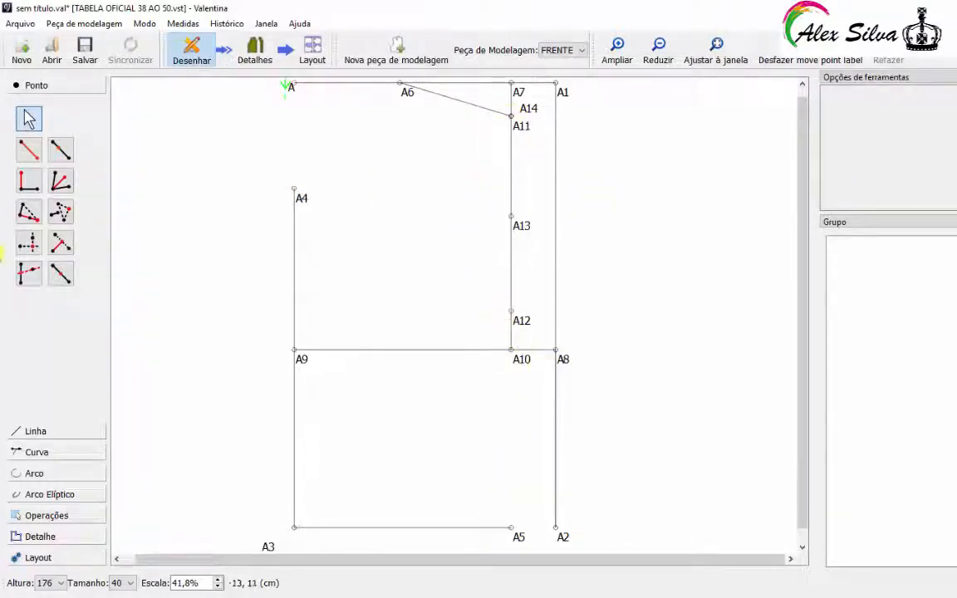
pyautogui.click(25, 455)
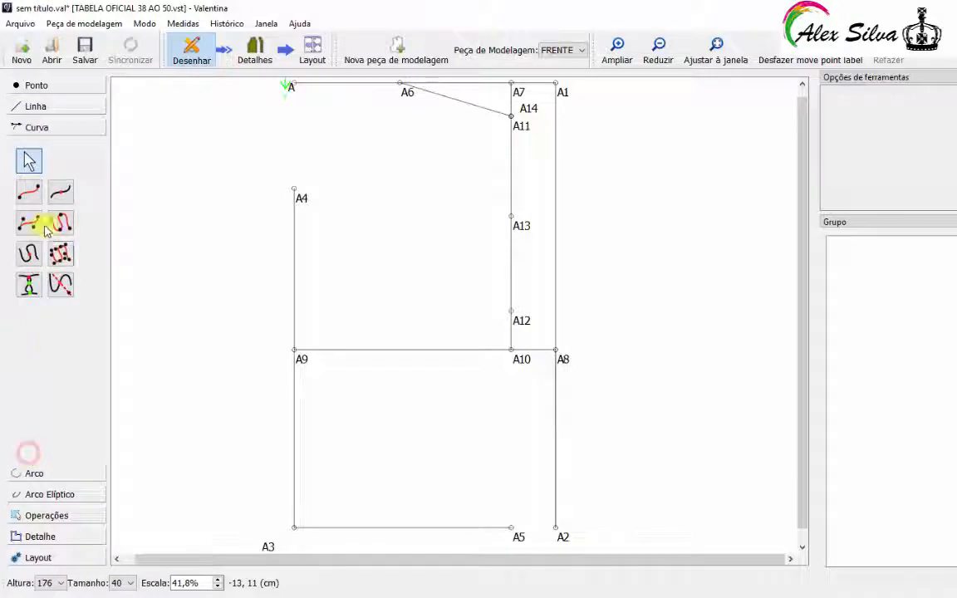
pyautogui.click(30, 196)
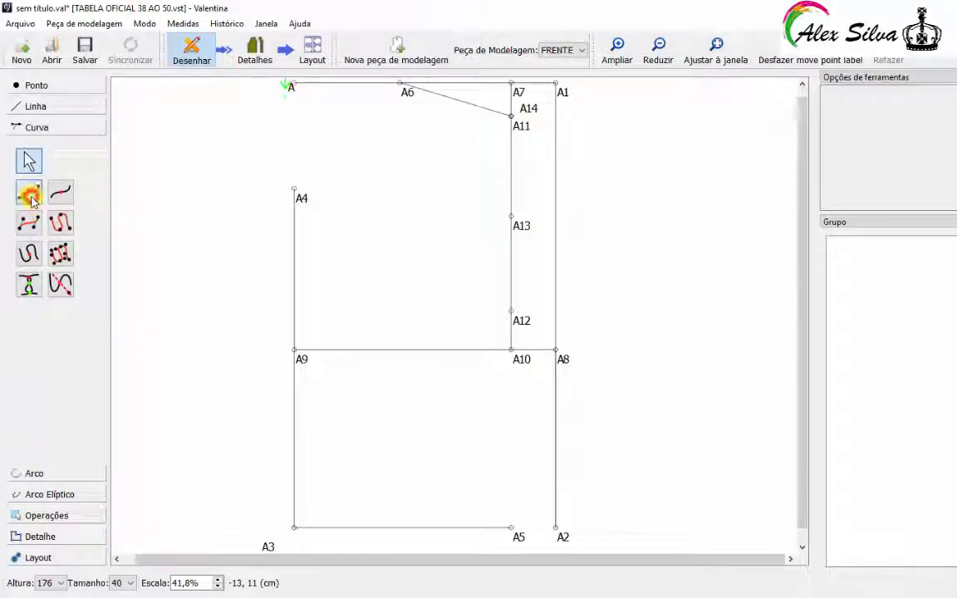
pyautogui.click(295, 189)
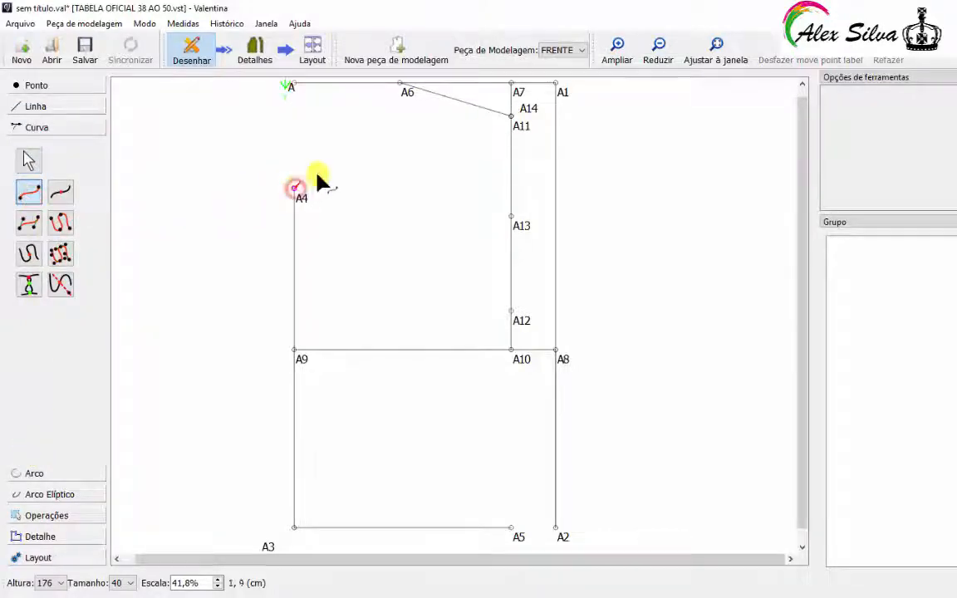
pyautogui.click(399, 84)
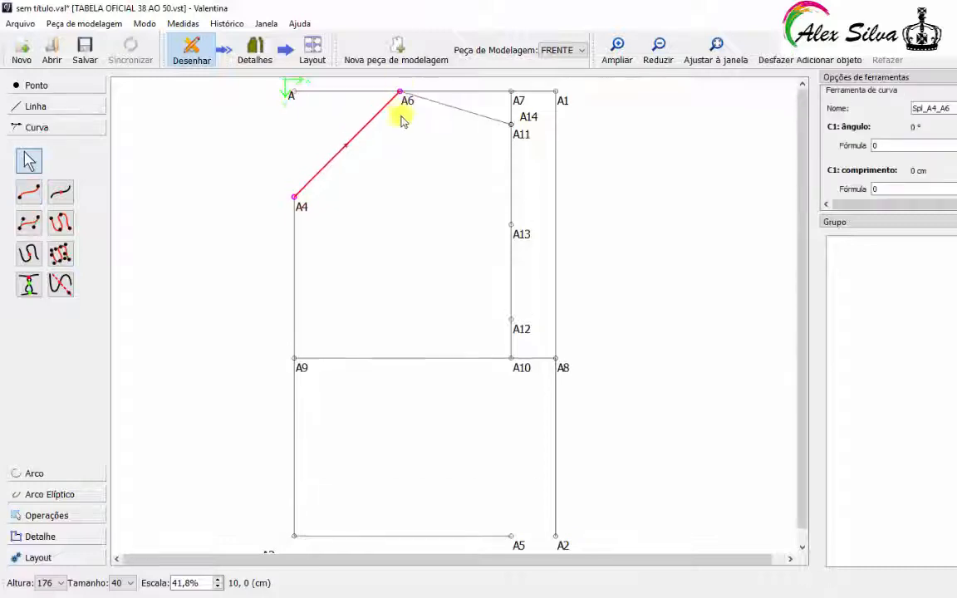
# Step: Shape the A4–A6 curve into a rounded neckline, with a 0° handle about 7,13 cm long at A4 and a vertical downward handle at A6
pyautogui.click(616, 46)
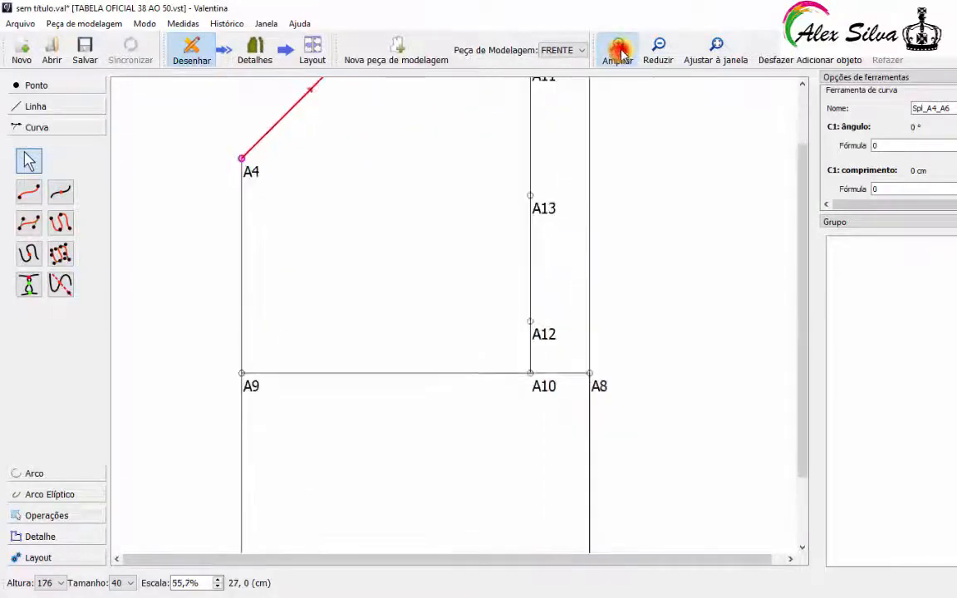
pyautogui.click(617, 46)
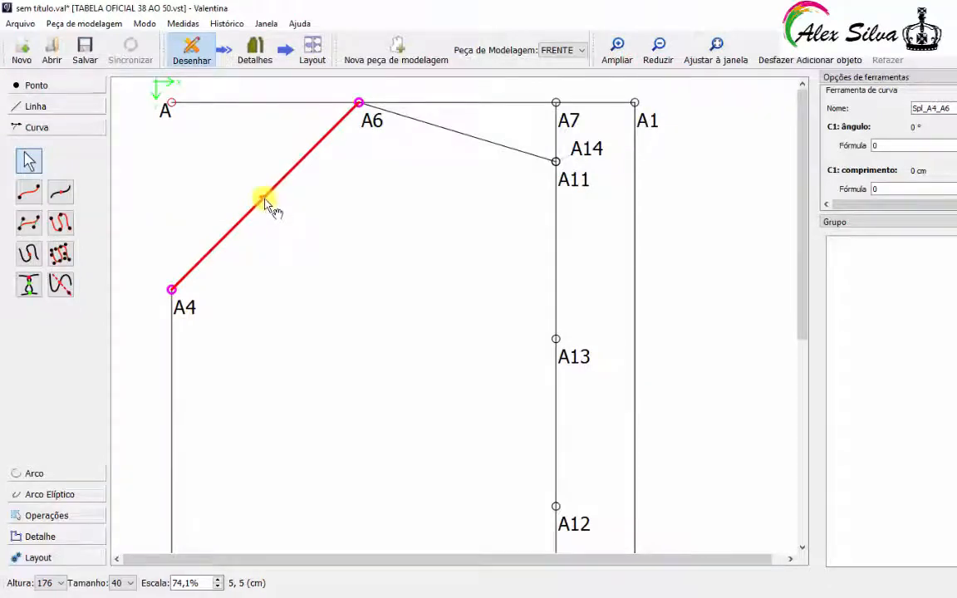
pyautogui.moveTo(264, 202); pyautogui.dragTo(298, 235)
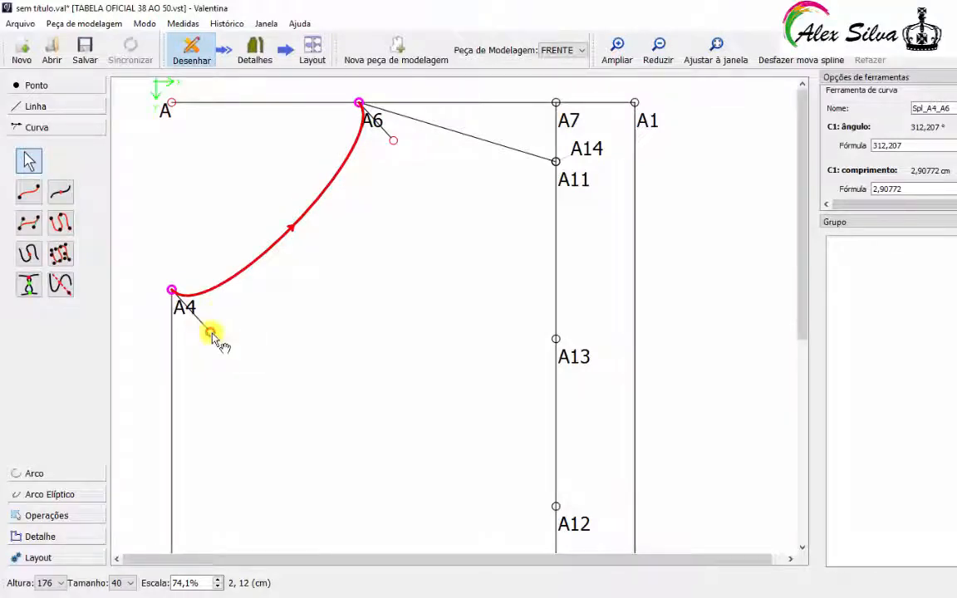
pyautogui.moveTo(210, 333); pyautogui.dragTo(312, 290)
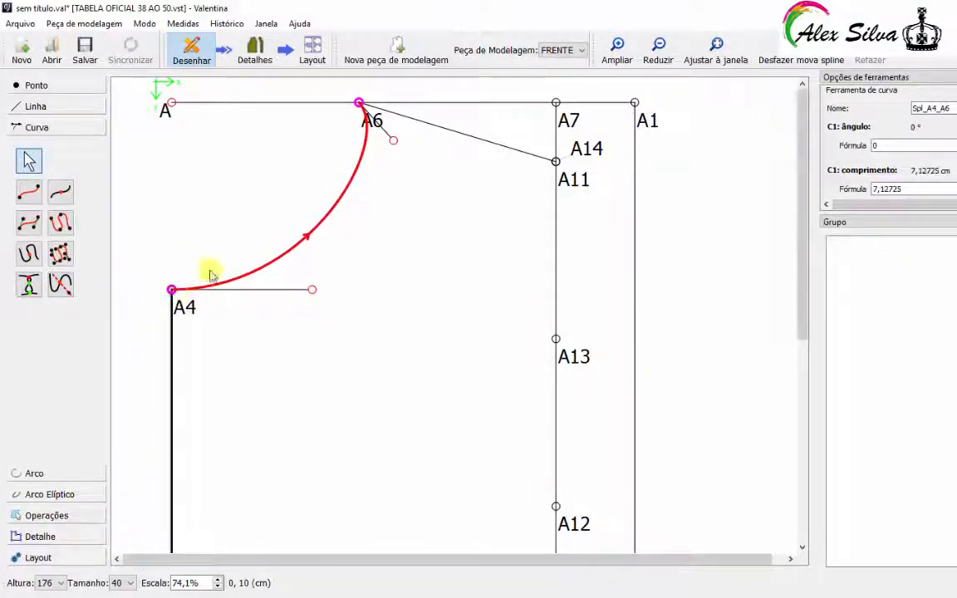
pyautogui.moveTo(395, 146); pyautogui.dragTo(329, 213)
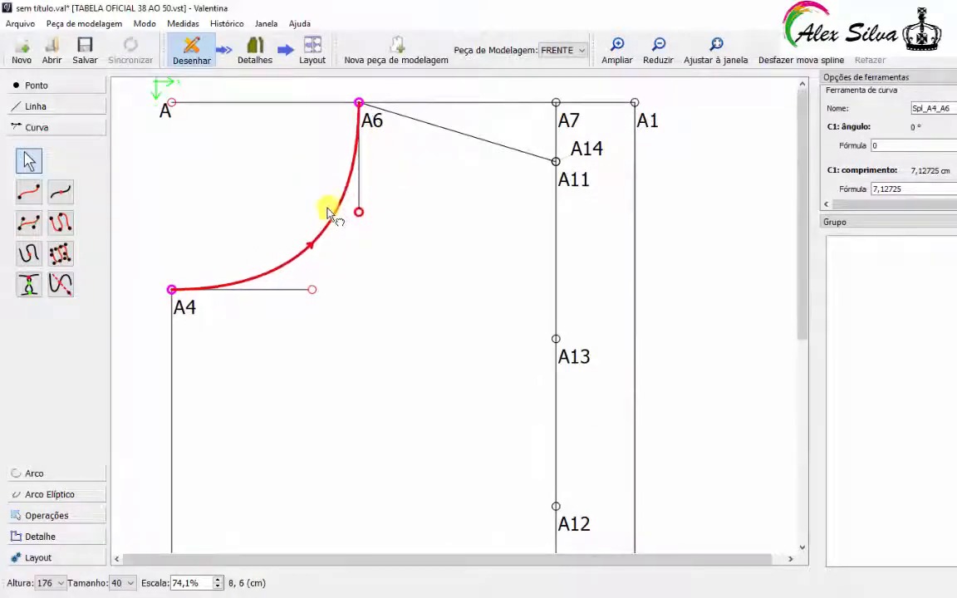
pyautogui.click(662, 184)
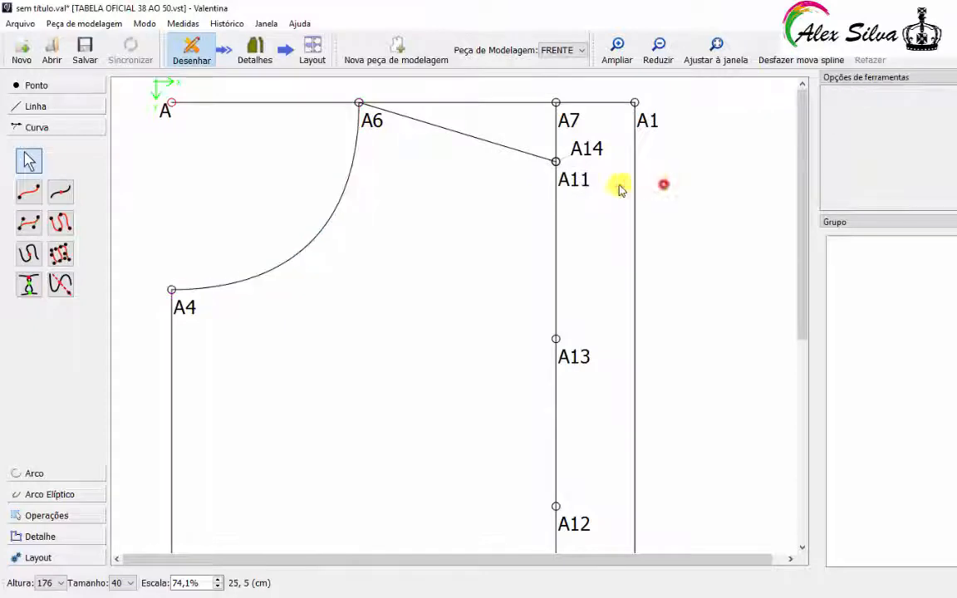
# Step: Add point A15 at distance 1,5 cm and angle 180° from A13, joined by a solid black line
pyautogui.scroll(-2, 279, 213)
pyautogui.click(698, 43)
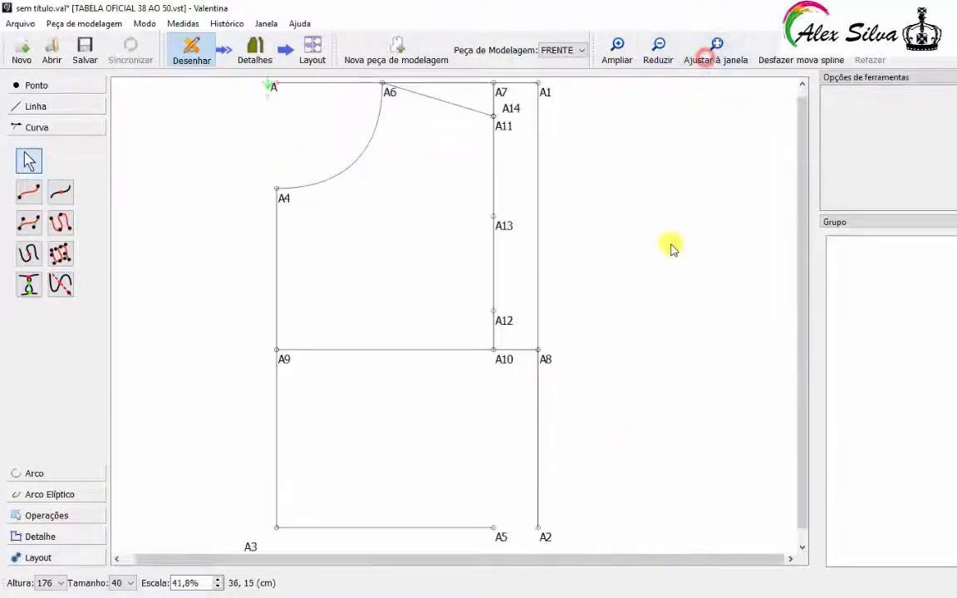
pyautogui.click(671, 245)
pyautogui.click(605, 133)
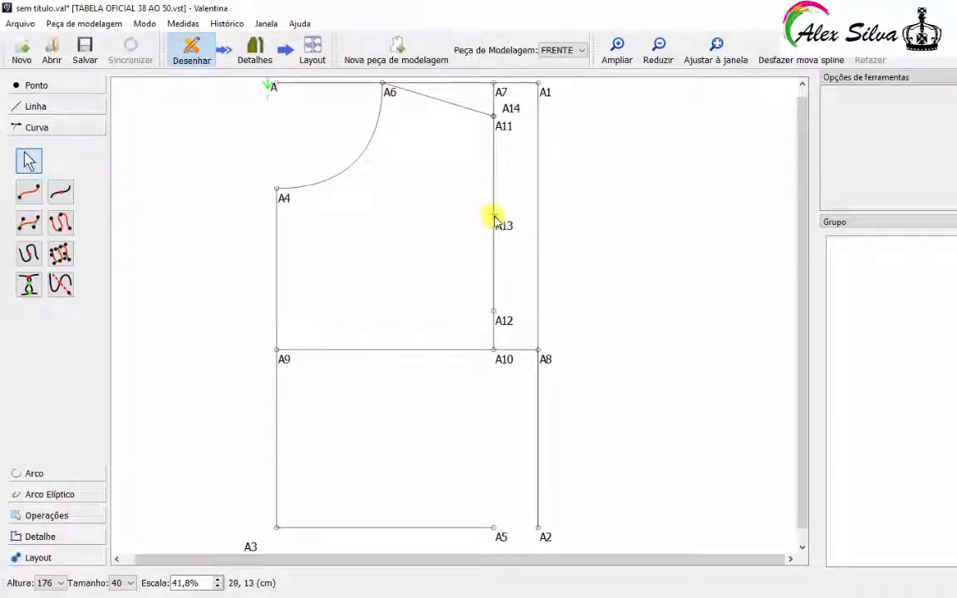
pyautogui.click(37, 88)
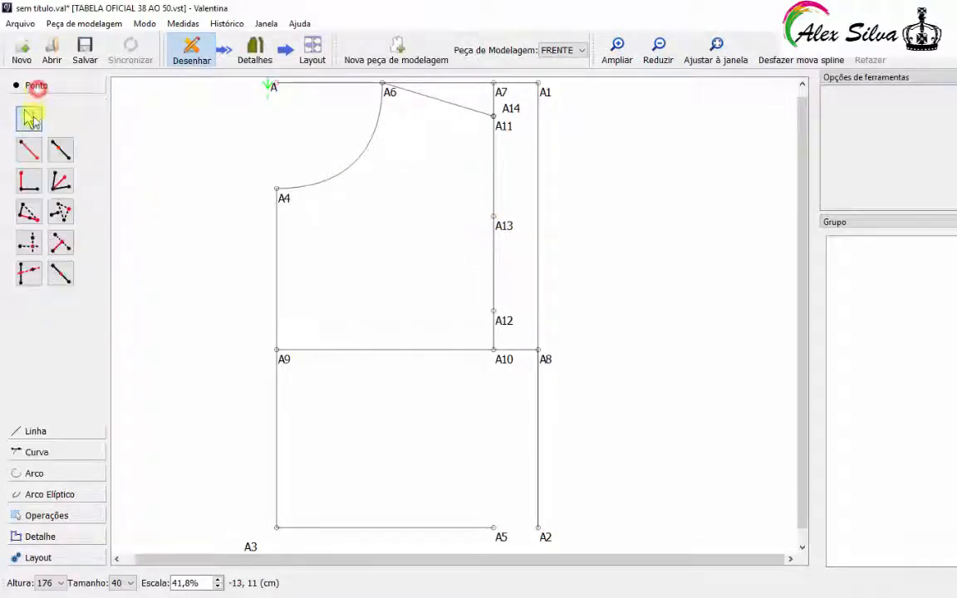
pyautogui.click(30, 150)
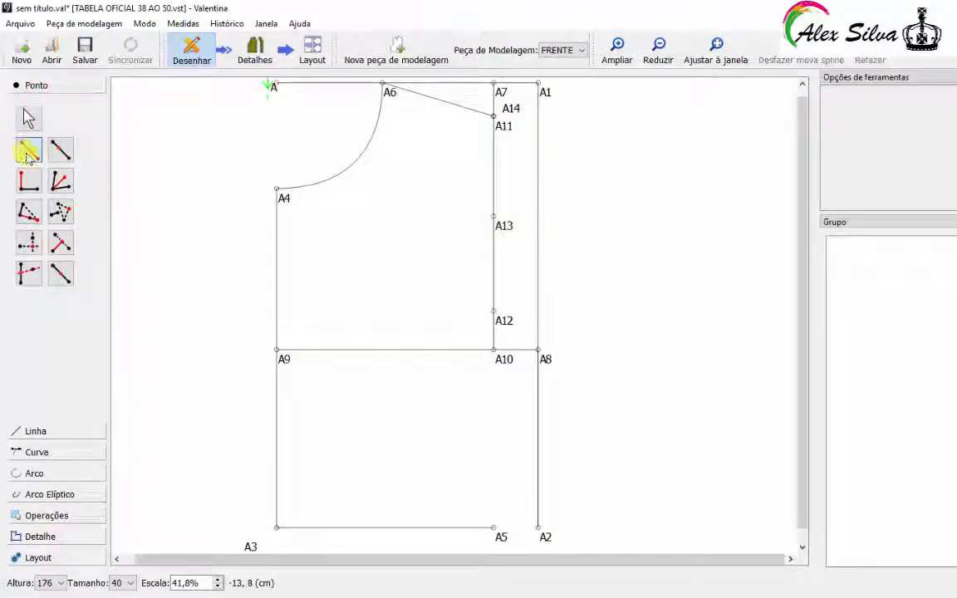
pyautogui.click(494, 218)
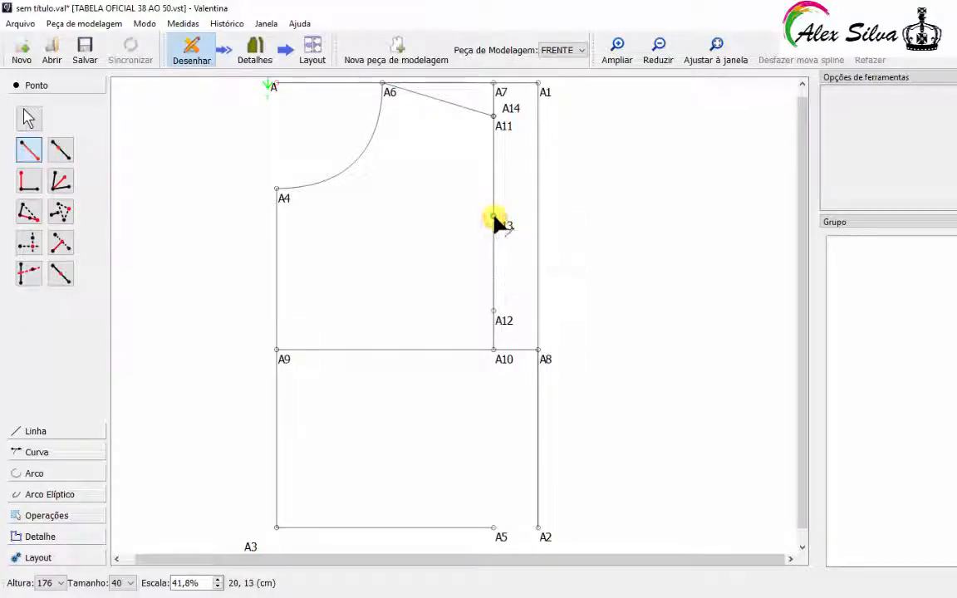
pyautogui.click(474, 217)
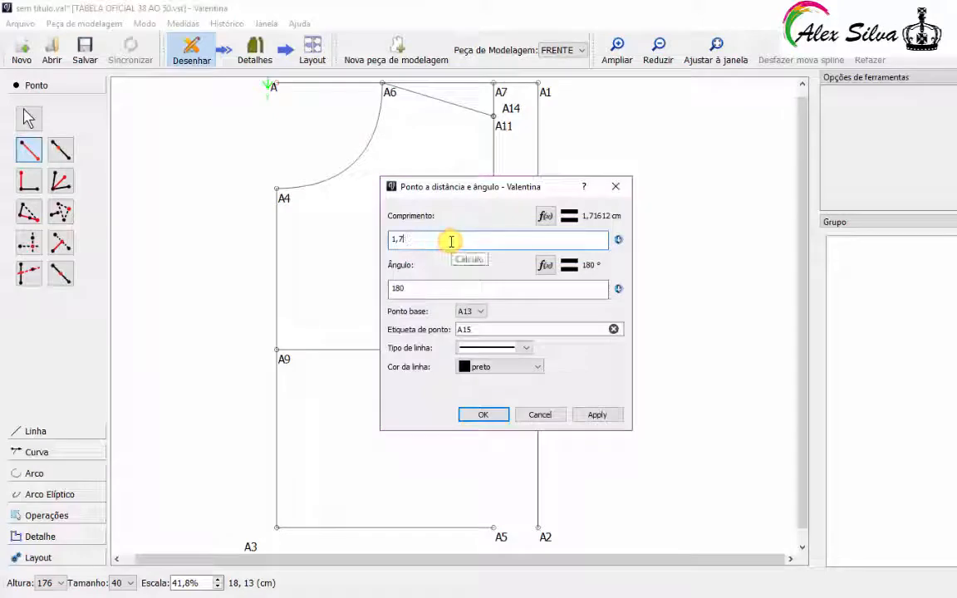
pyautogui.press('BackSpace')
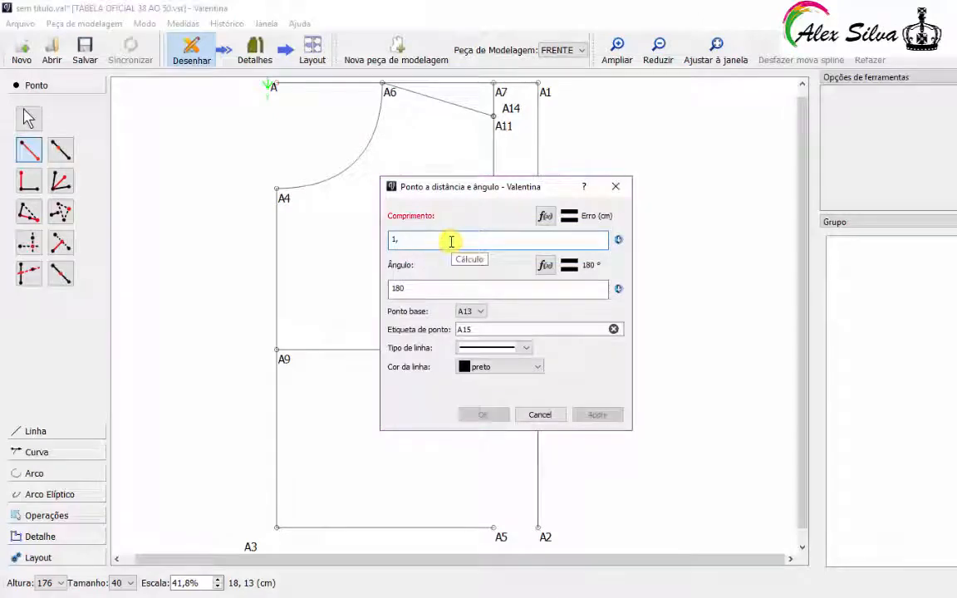
pyautogui.write('5')
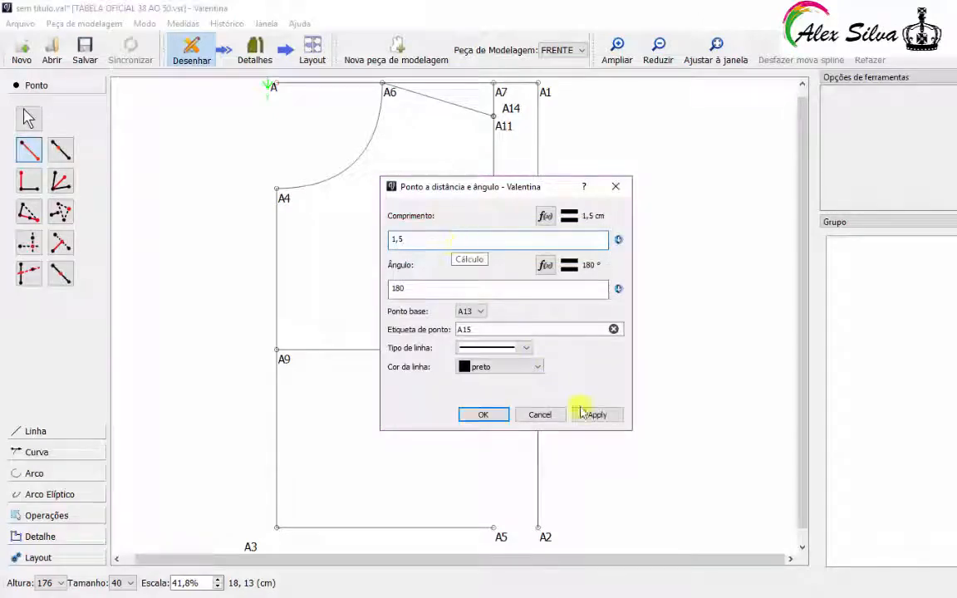
pyautogui.click(585, 413)
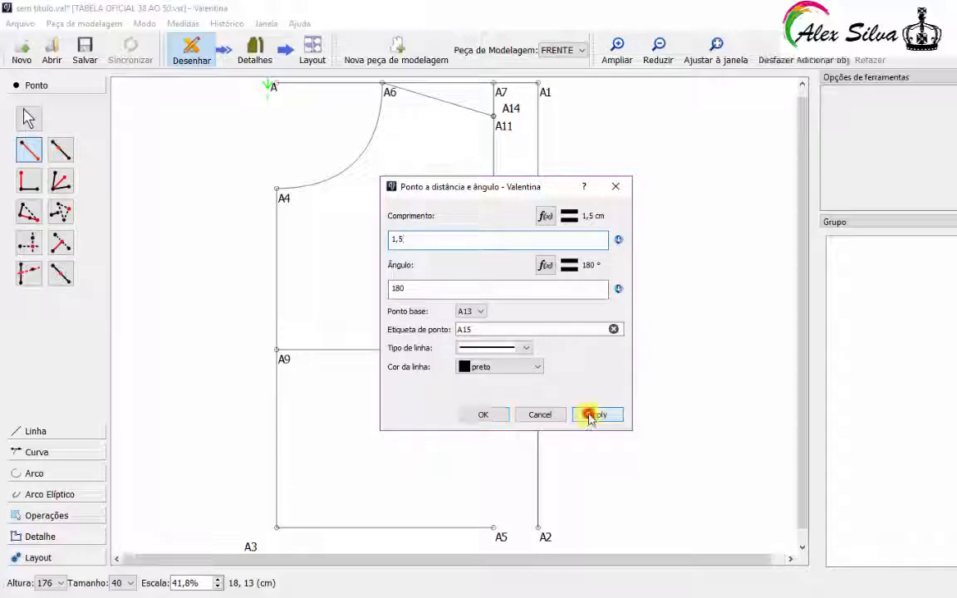
pyautogui.click(486, 415)
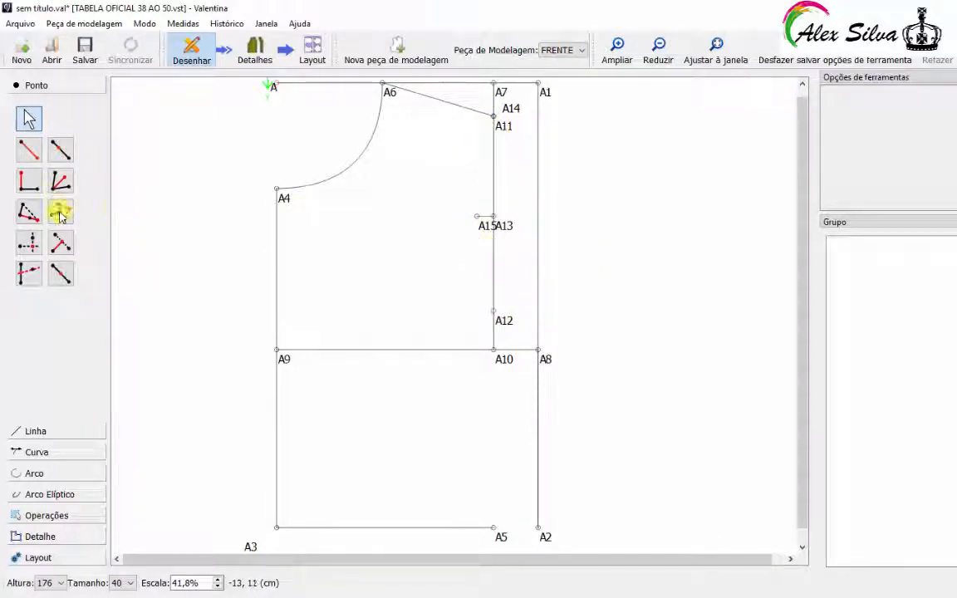
# Step: Draw a curved path from A14 through A15, A12 and A8 to A5 for the armhole and side seam
pyautogui.click(39, 450)
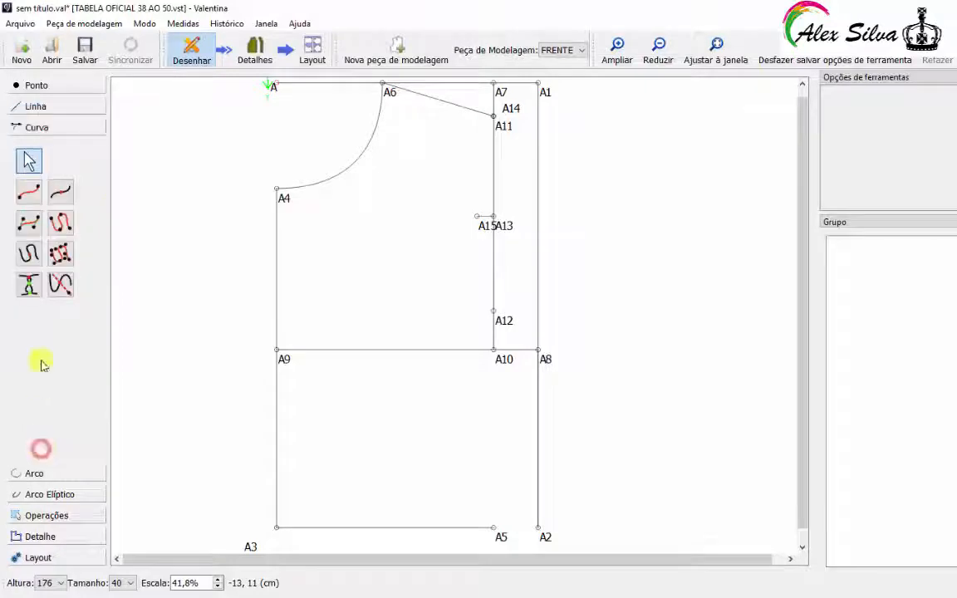
pyautogui.click(63, 224)
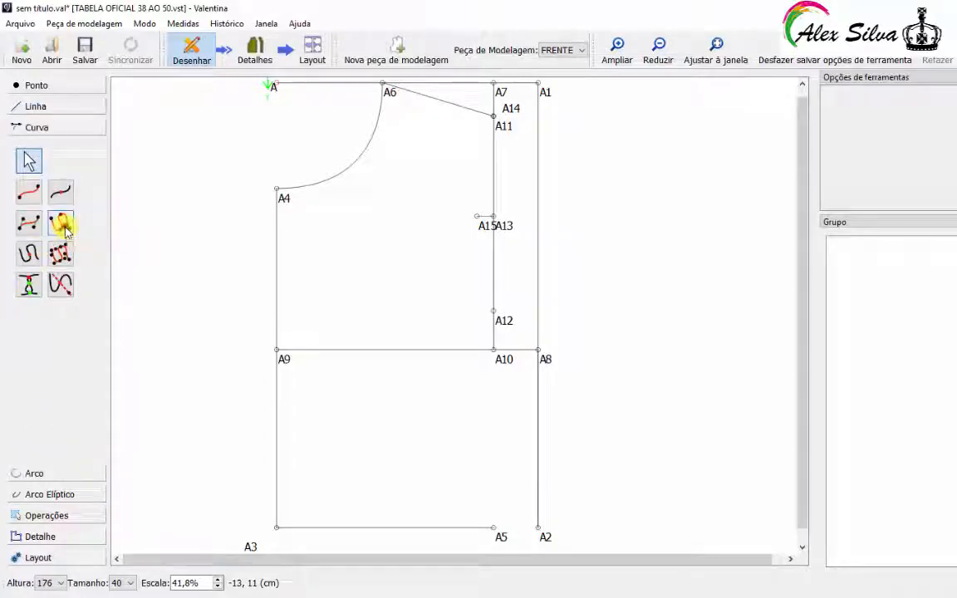
pyautogui.click(493, 117)
pyautogui.click(478, 218)
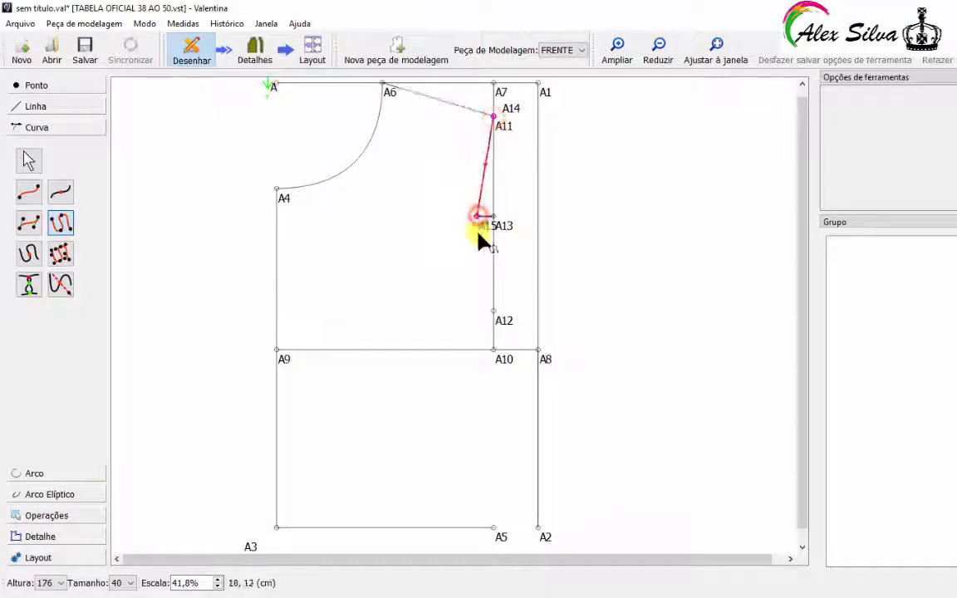
pyautogui.click(494, 312)
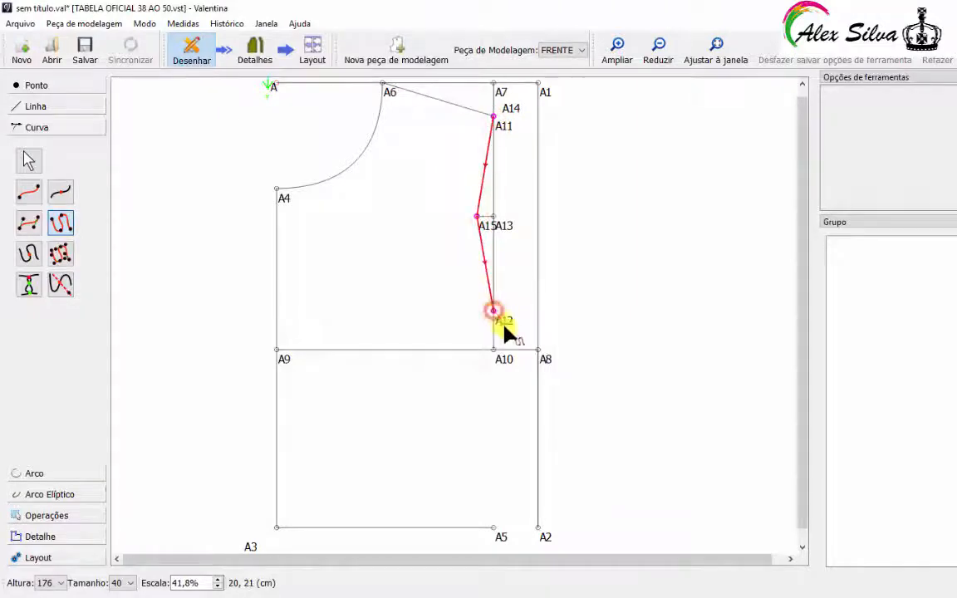
pyautogui.click(538, 349)
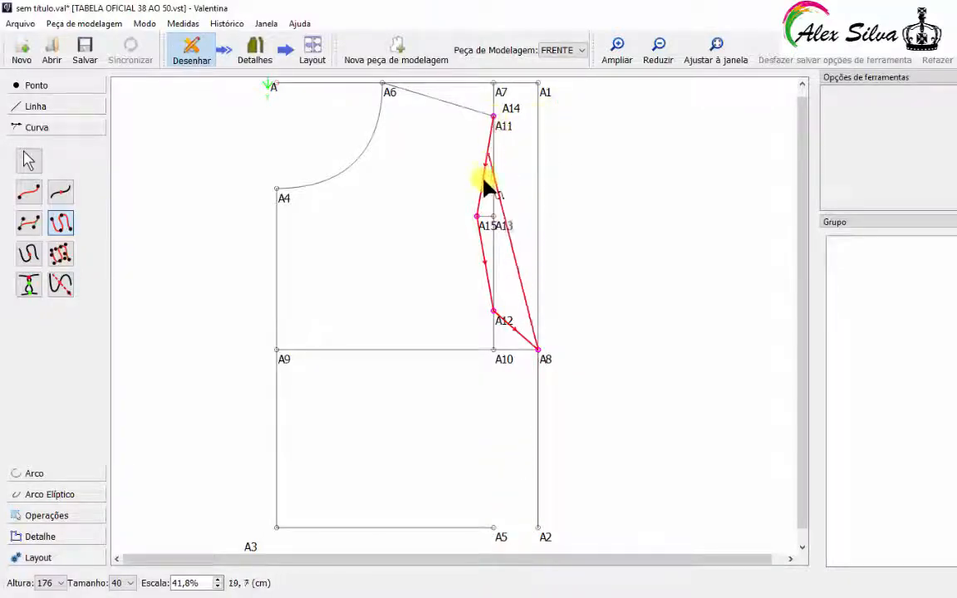
pyautogui.click(493, 311)
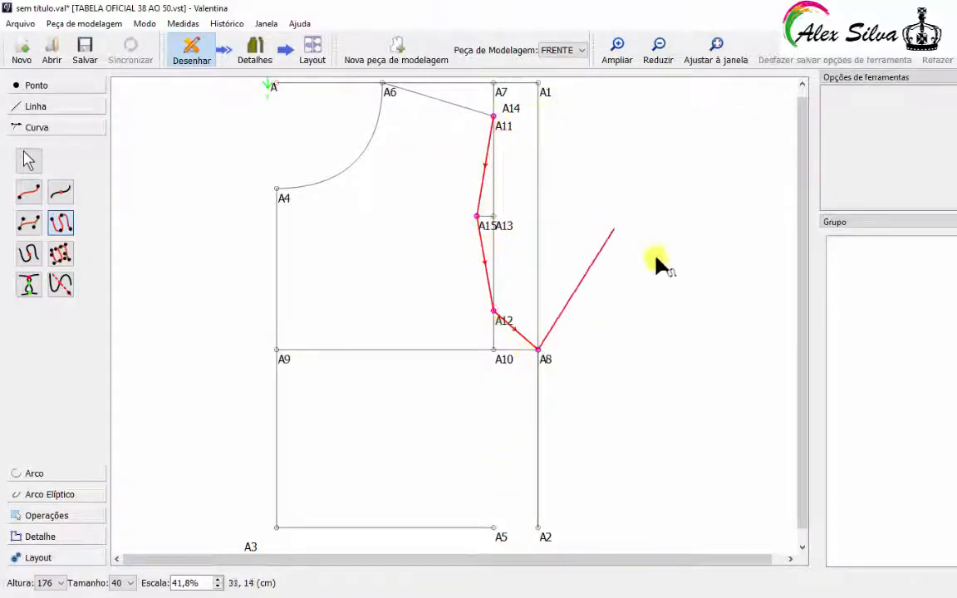
pyautogui.click(495, 526)
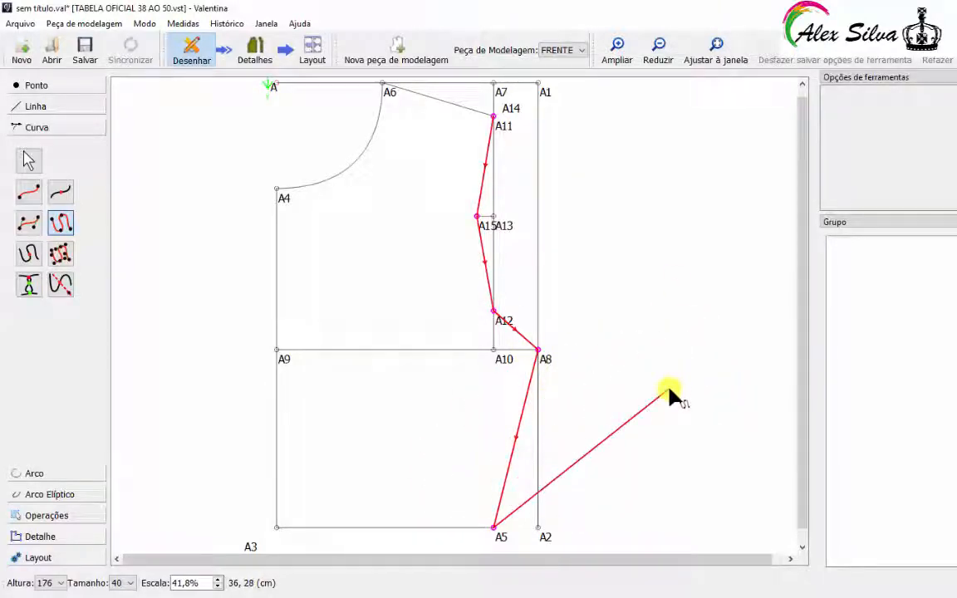
pyautogui.press('Return')
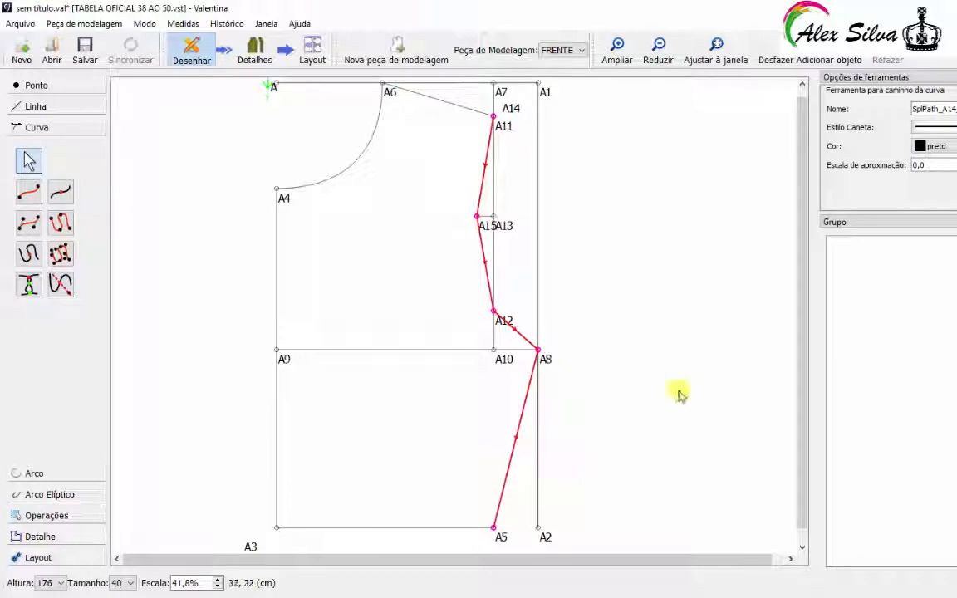
# Step: Bend the path's A14–A15 segment slightly inward, with a short down-left handle at A14 and a nearly vertical upward handle at A15
pyautogui.scroll(-1, 497, 142)
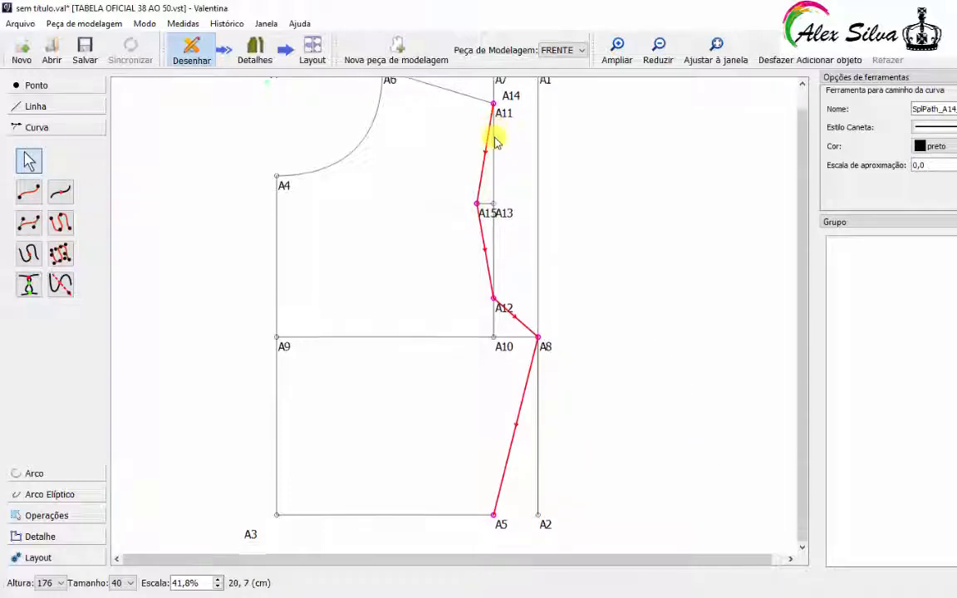
pyautogui.scroll(1, 497, 139)
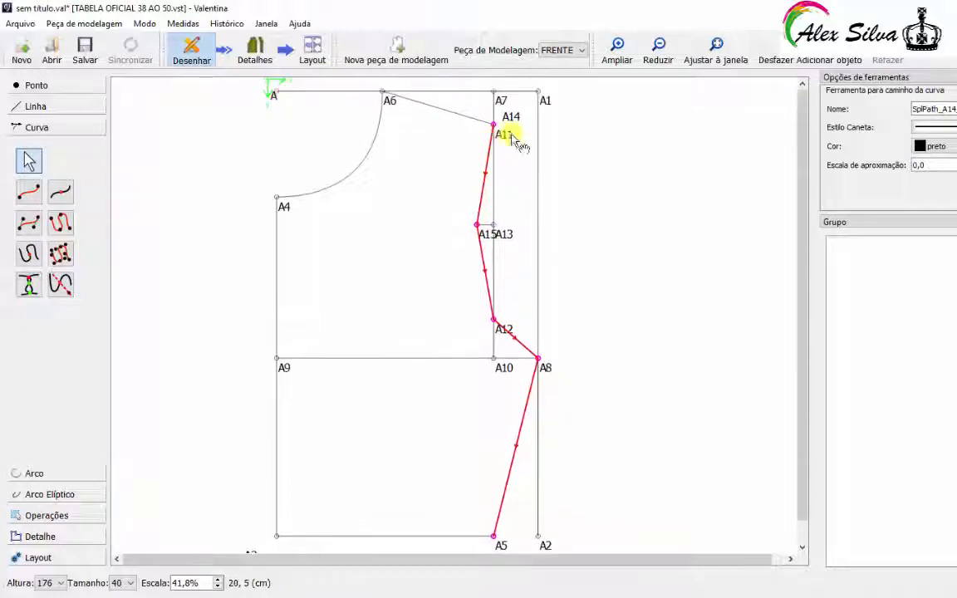
pyautogui.click(618, 50)
pyautogui.click(619, 50)
pyautogui.click(618, 50)
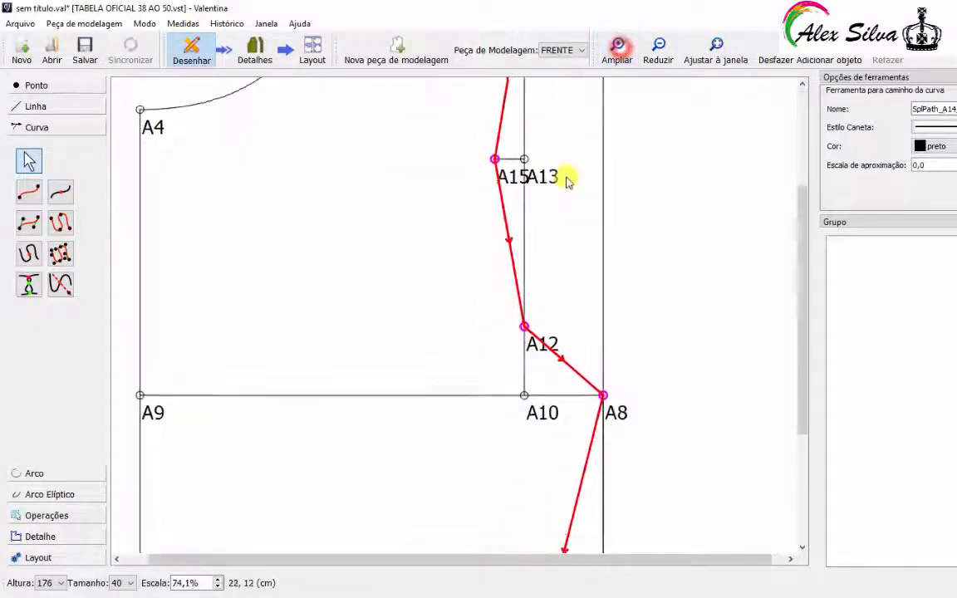
pyautogui.scroll(3, 565, 177)
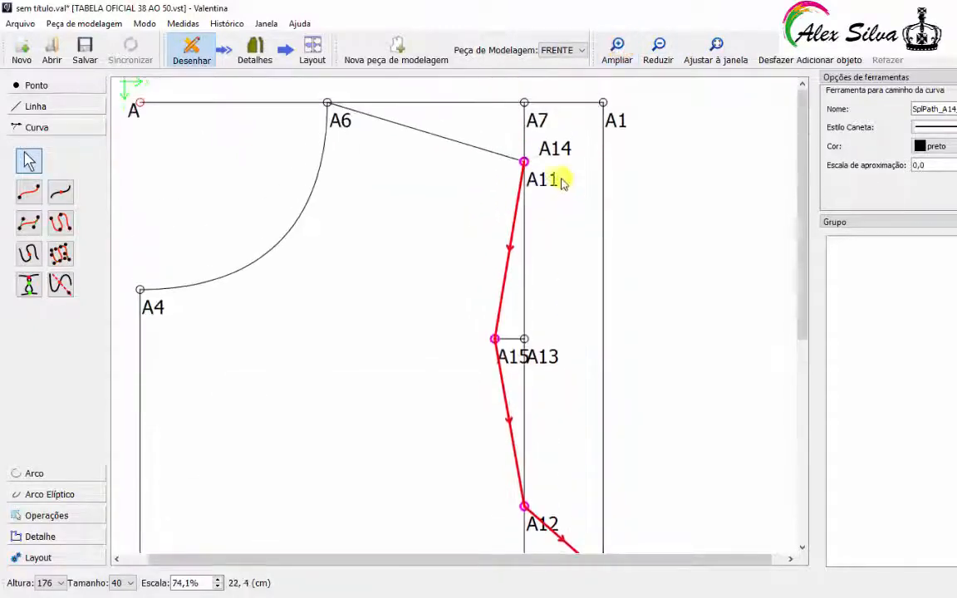
pyautogui.click(617, 48)
pyautogui.click(617, 48)
pyautogui.scroll(2, 538, 183)
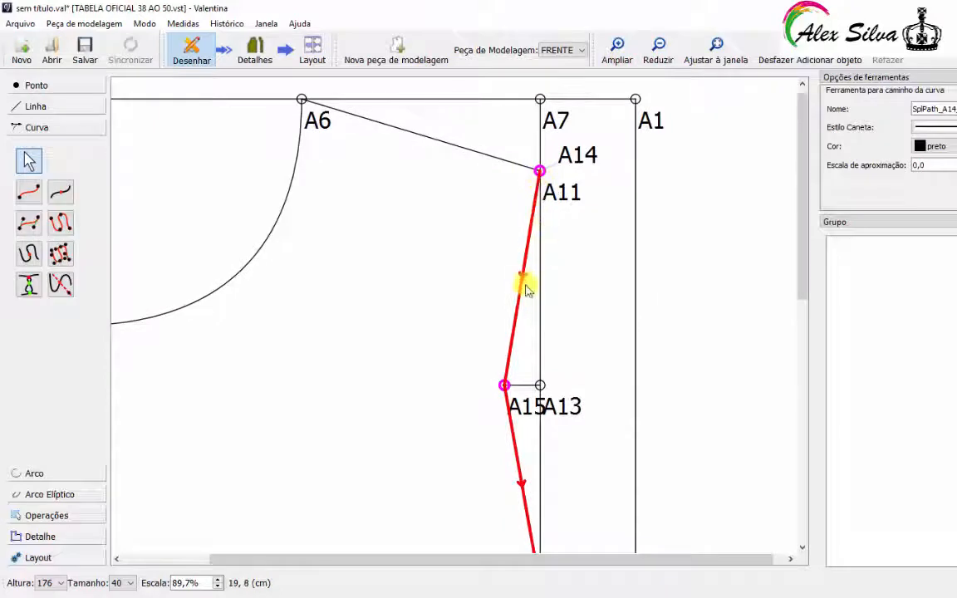
pyautogui.moveTo(522, 281); pyautogui.dragTo(514, 239)
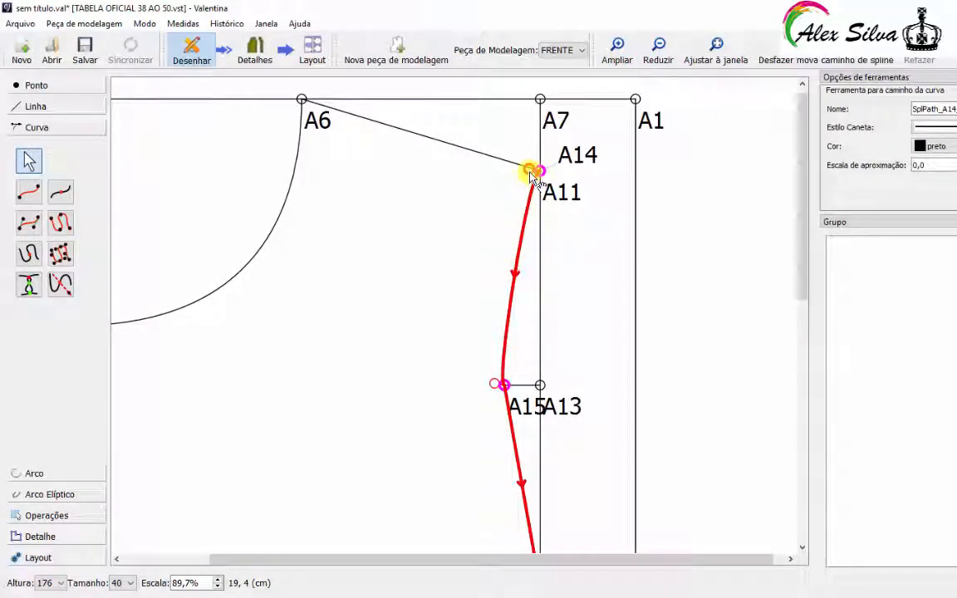
pyautogui.moveTo(531, 174); pyautogui.dragTo(526, 185)
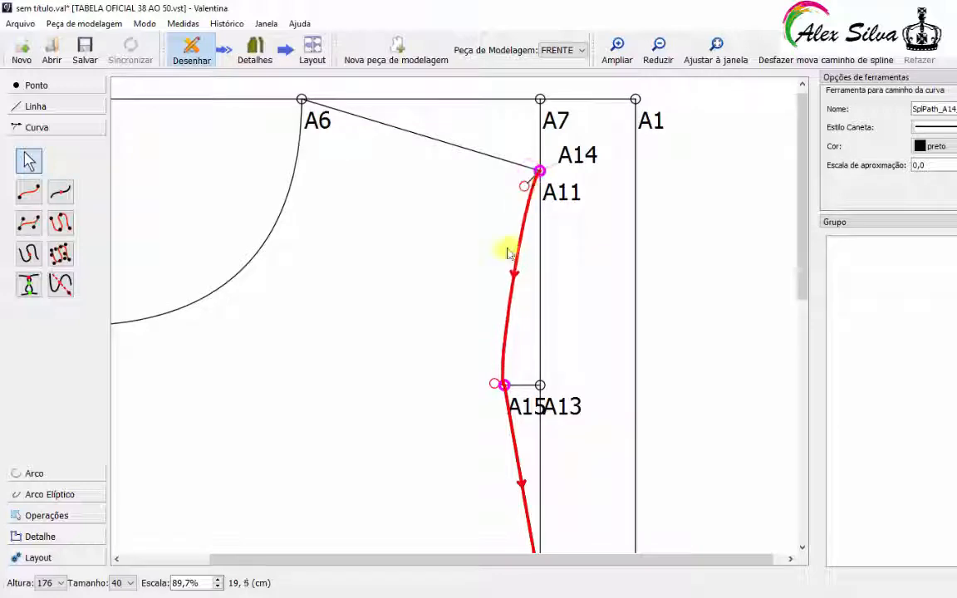
pyautogui.moveTo(495, 383); pyautogui.dragTo(497, 333)
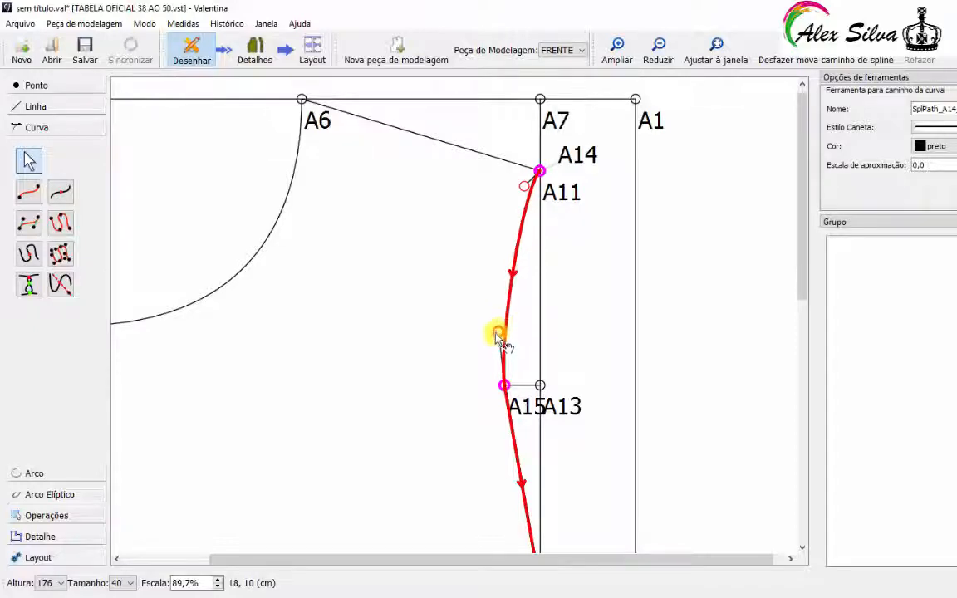
# Step: Curve the A15–A12 segment inward and align both handles at A15 vertically so the armhole passes smoothly through that point
pyautogui.scroll(-5, 498, 342)
pyautogui.scroll(1, 517, 306)
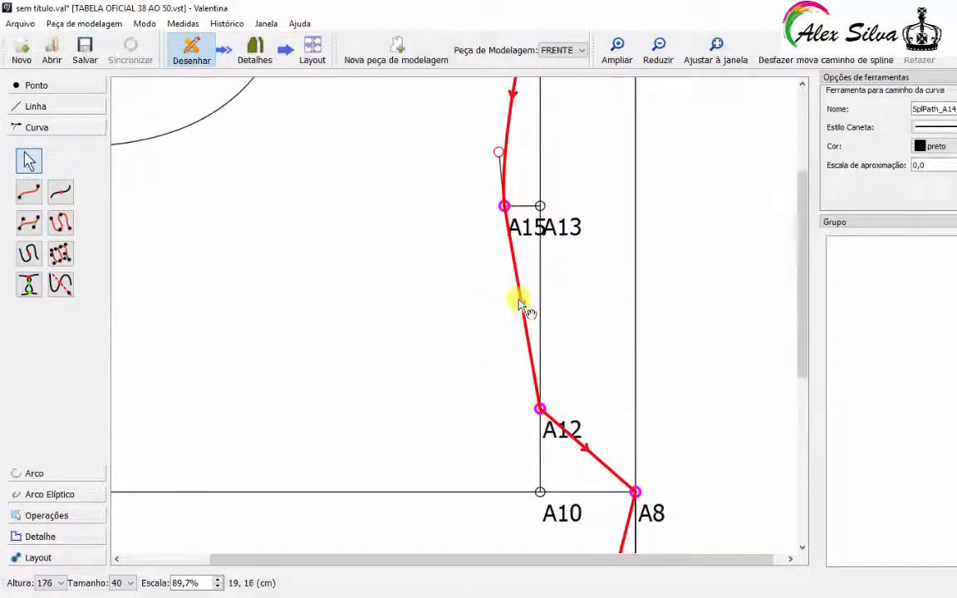
pyautogui.click(519, 301)
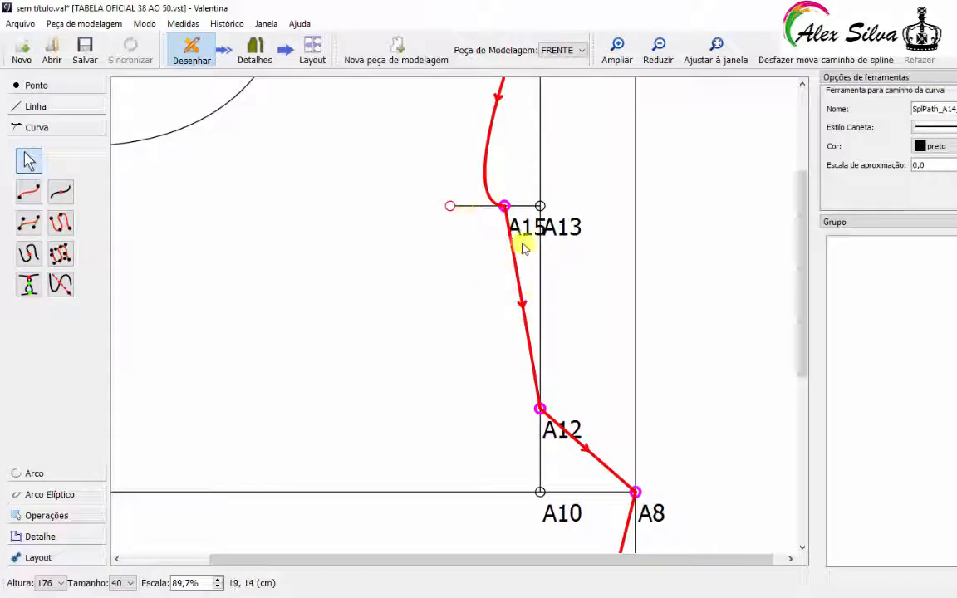
pyautogui.moveTo(522, 309); pyautogui.dragTo(519, 306)
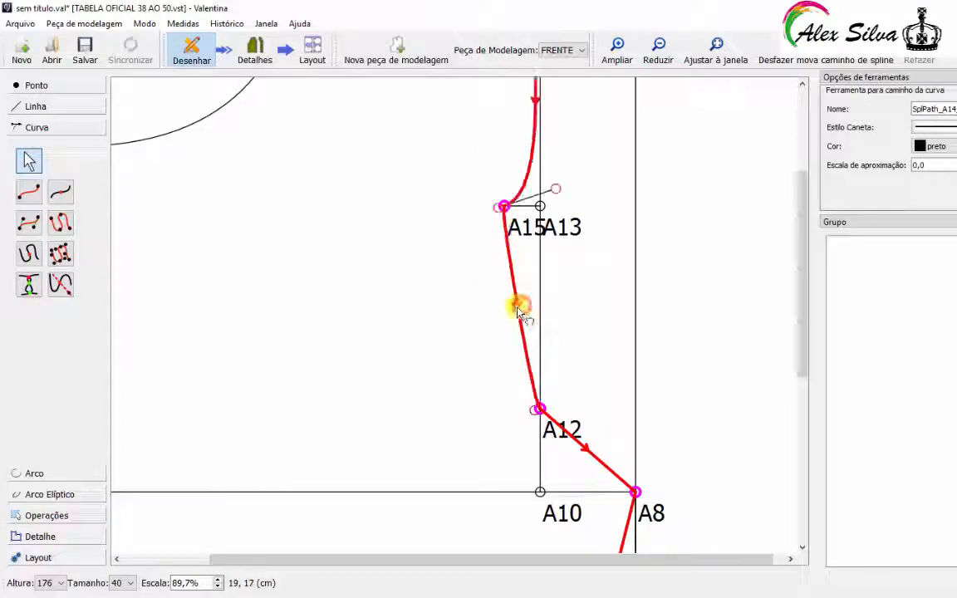
pyautogui.moveTo(540, 187); pyautogui.dragTo(505, 175)
pyautogui.click(504, 210)
pyautogui.moveTo(506, 220); pyautogui.dragTo(499, 254)
pyautogui.click(513, 172)
pyautogui.moveTo(508, 172); pyautogui.dragTo(504, 168)
pyautogui.moveTo(506, 253); pyautogui.dragTo(497, 309)
pyautogui.click(505, 174)
pyautogui.moveTo(507, 170); pyautogui.dragTo(504, 163)
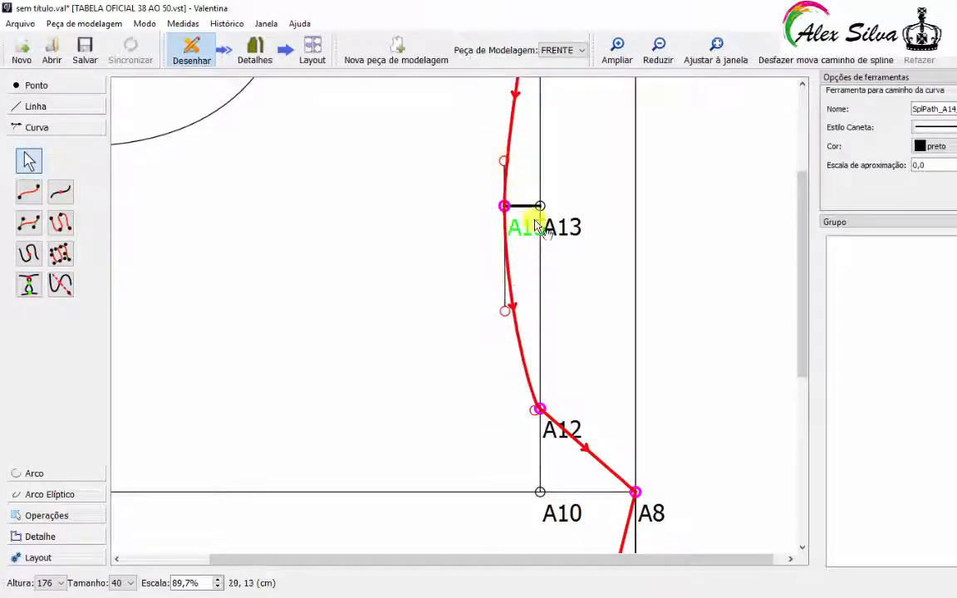
# Step: Bow the A12–A8 segment toward A10 and align the handles at A12 along the curve for a smooth armhole transition
pyautogui.scroll(3, 523, 219)
pyautogui.scroll(-5, 498, 357)
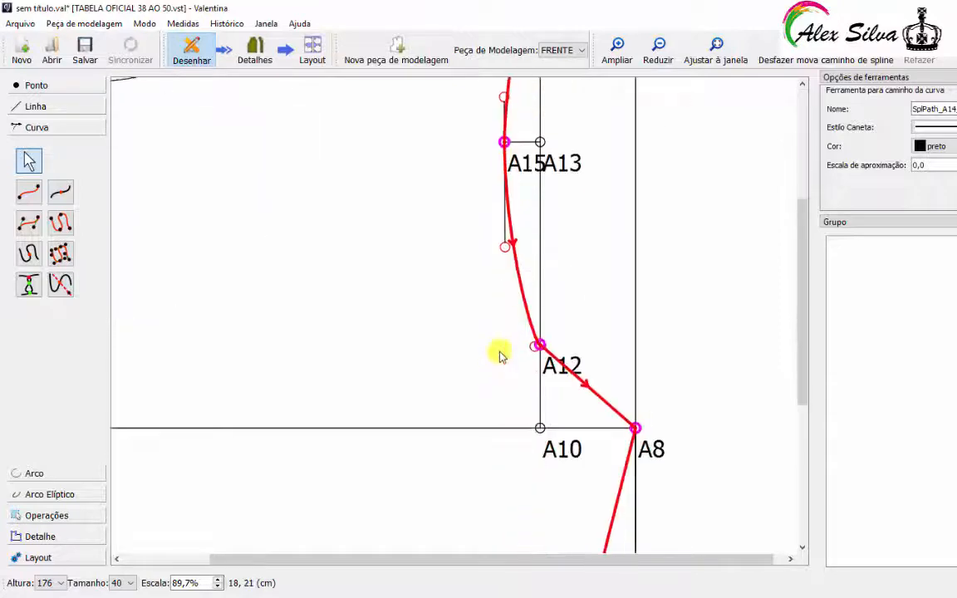
pyautogui.scroll(1, 542, 268)
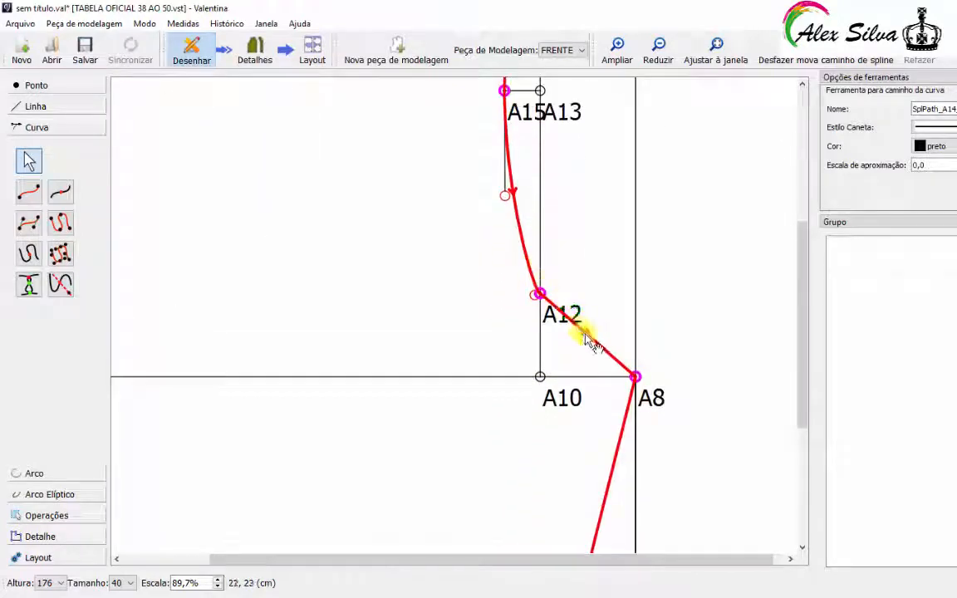
pyautogui.moveTo(580, 334); pyautogui.dragTo(576, 352)
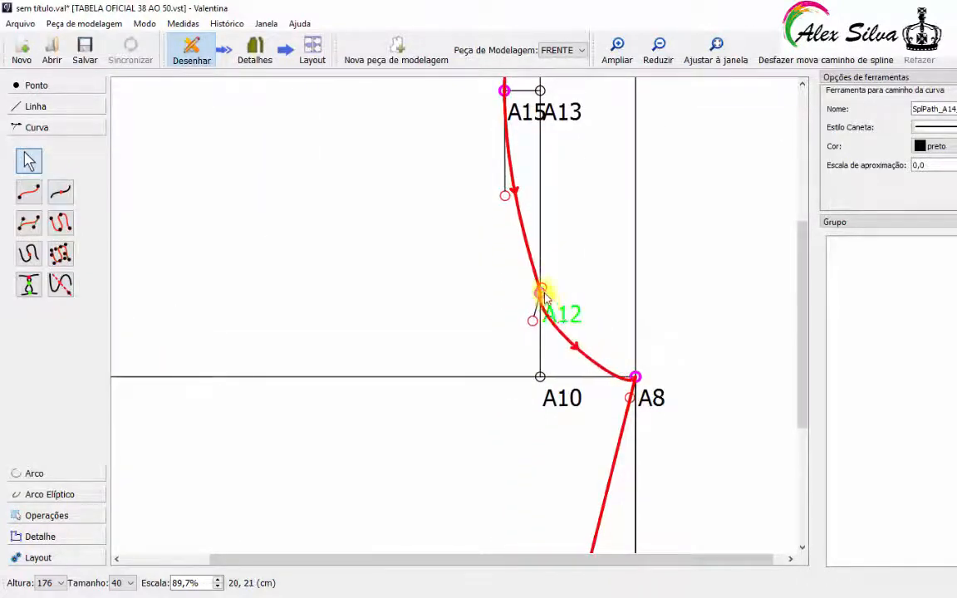
pyautogui.moveTo(542, 290); pyautogui.dragTo(530, 277)
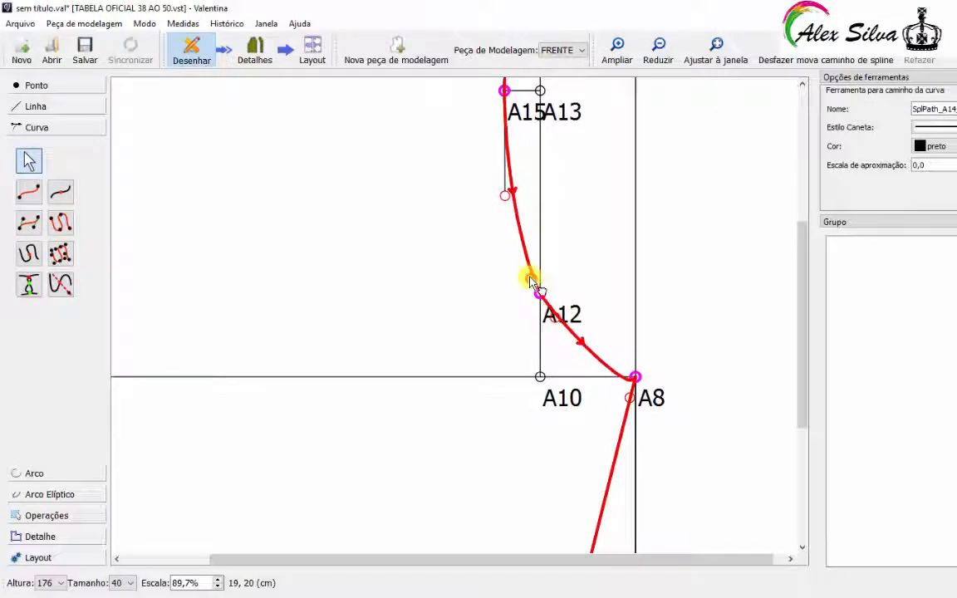
pyautogui.doubleClick(556, 317)
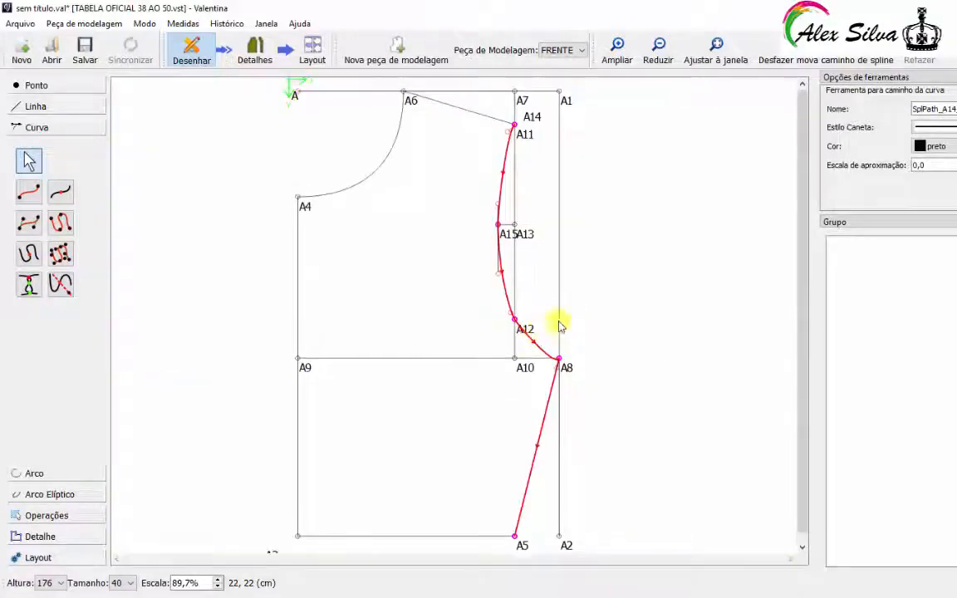
# Step: Move the path's incoming handle at A8 horizontally toward A10 so the lower armhole curve flattens along the A10–A8 line
pyautogui.click(618, 59)
pyautogui.click(618, 59)
pyautogui.click(618, 58)
pyautogui.click(617, 59)
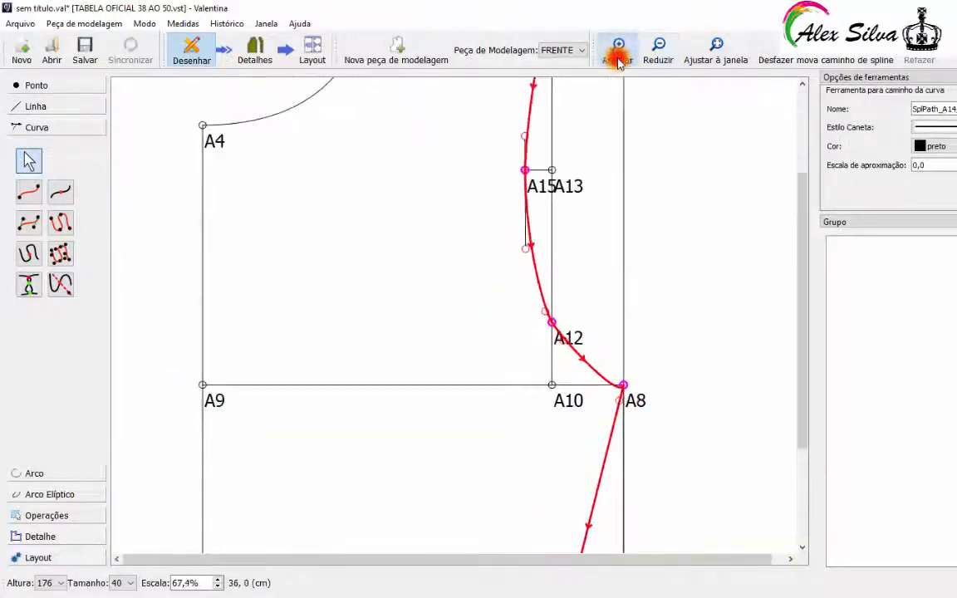
pyautogui.click(616, 60)
pyautogui.click(616, 60)
pyautogui.click(616, 60)
pyautogui.scroll(-1, 669, 386)
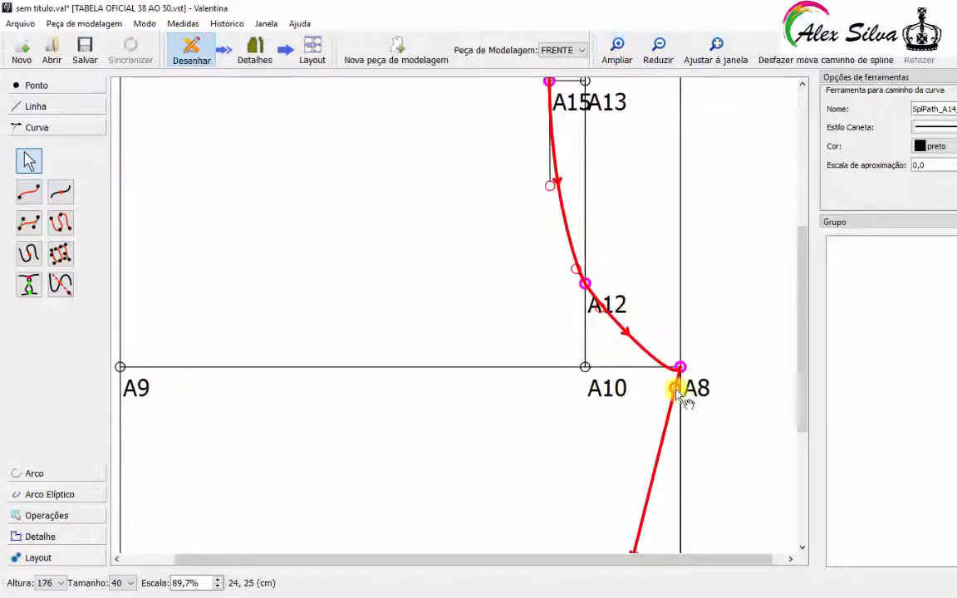
pyautogui.moveTo(658, 385); pyautogui.dragTo(608, 364)
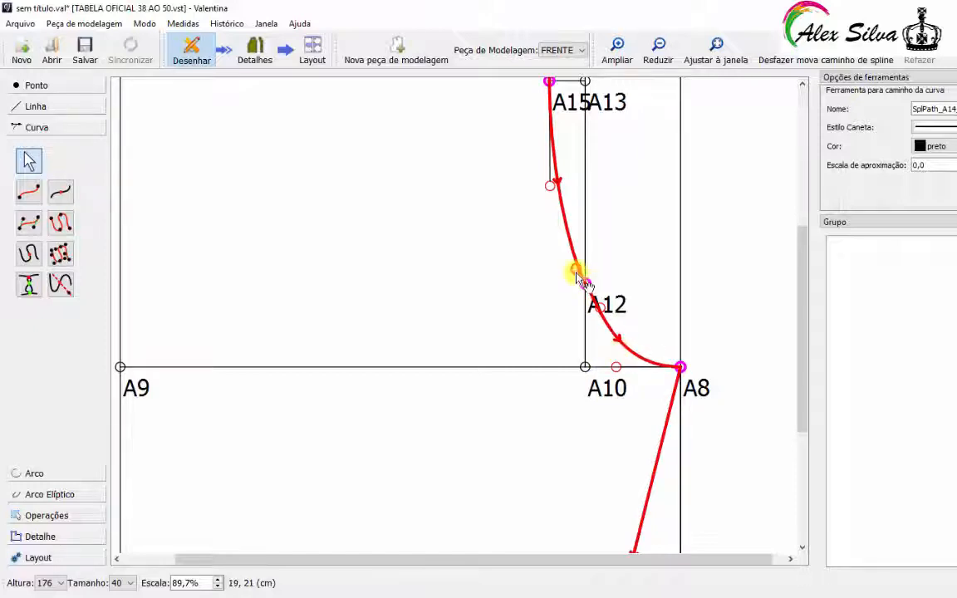
# Step: Lengthen the path's upper handle at A12 up and inward along the curve to smooth the A15–A12 segment
pyautogui.moveTo(577, 271); pyautogui.dragTo(556, 240)
pyautogui.scroll(1, 556, 239)
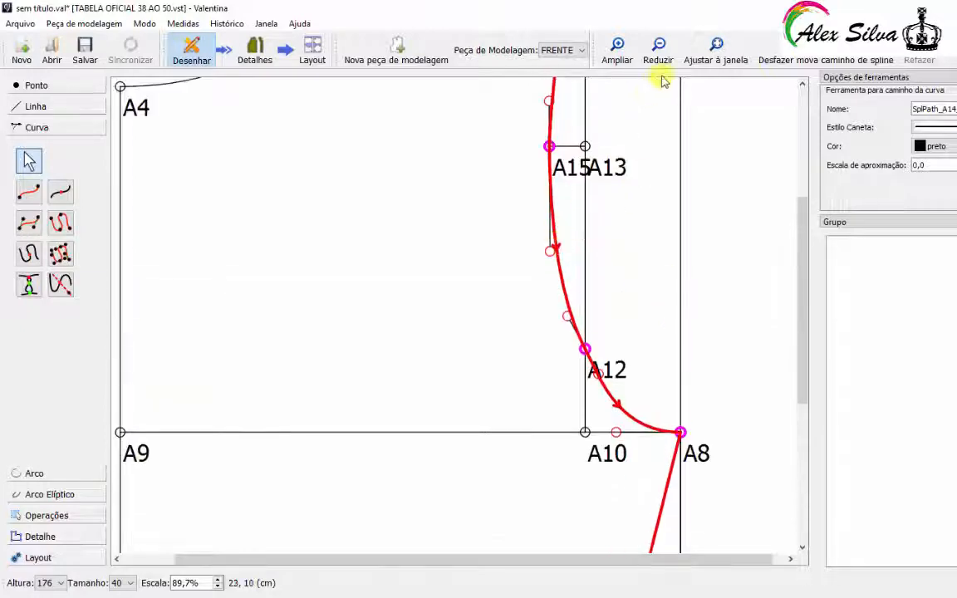
pyautogui.click(722, 53)
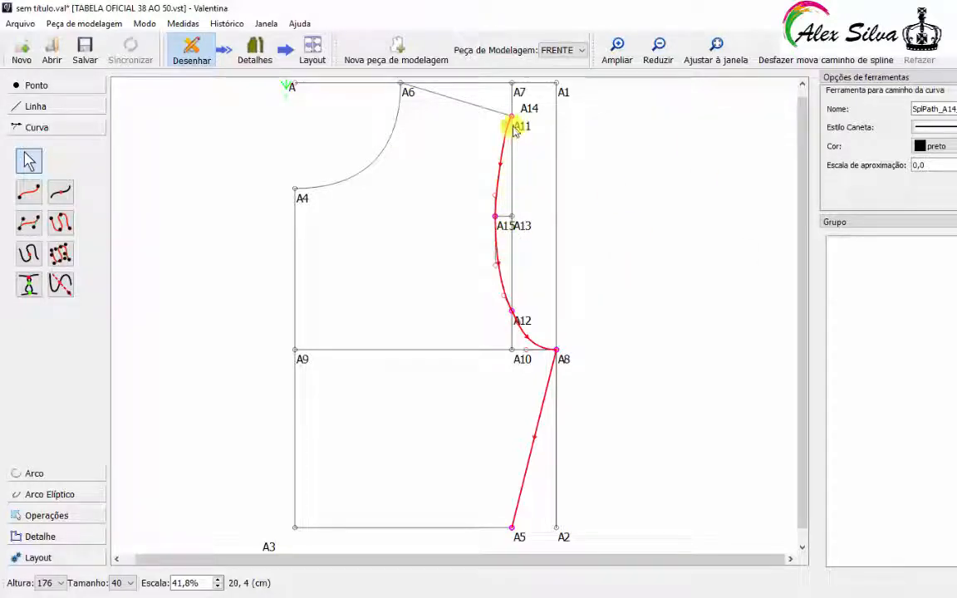
# Step: Save the pattern as "molde TESTE BASE" in the CURSO VALENTINA folder under Vídeos
pyautogui.click(25, 25)
pyautogui.click(45, 84)
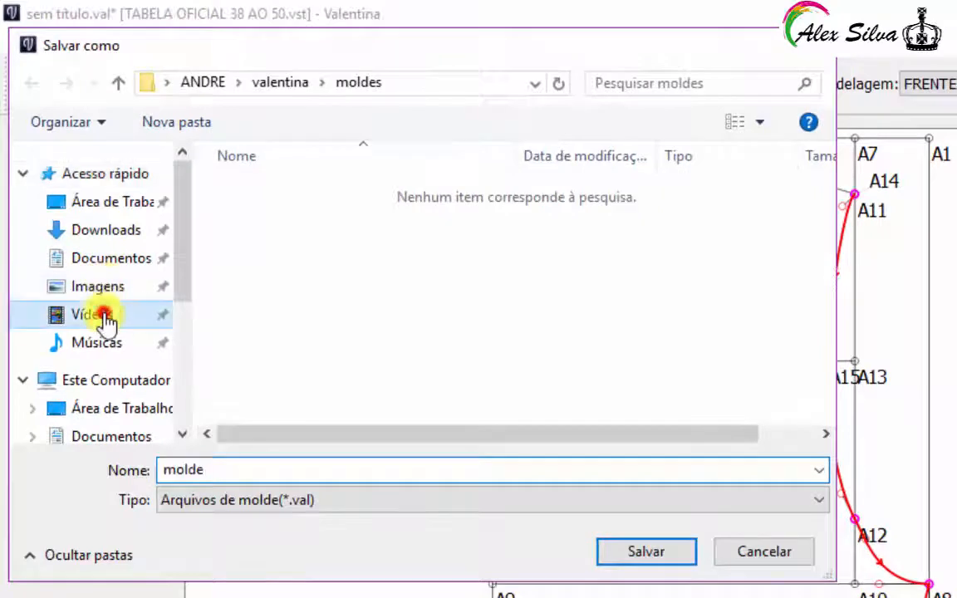
pyautogui.click(103, 316)
pyautogui.doubleClick(392, 235)
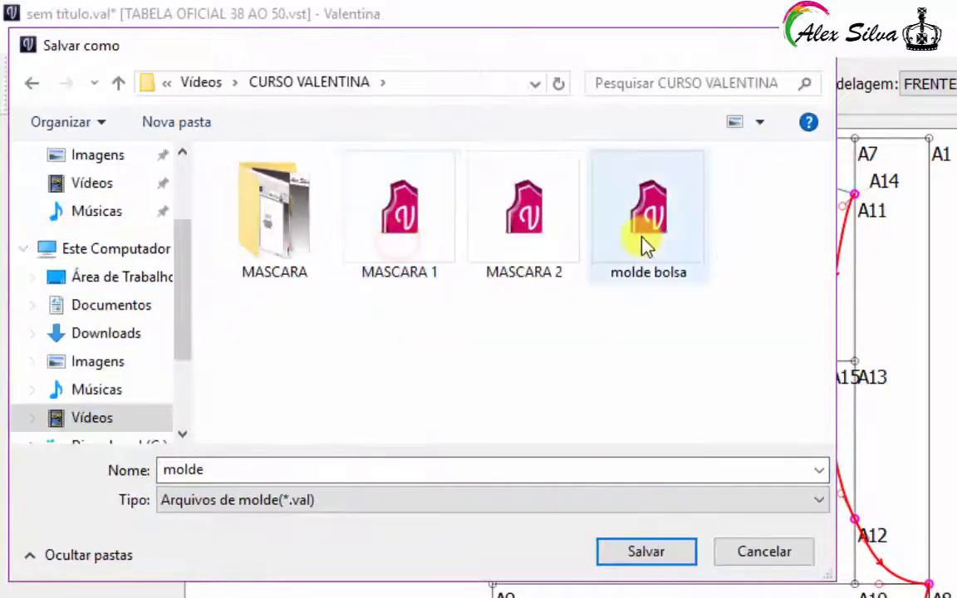
pyautogui.doubleClick(285, 467)
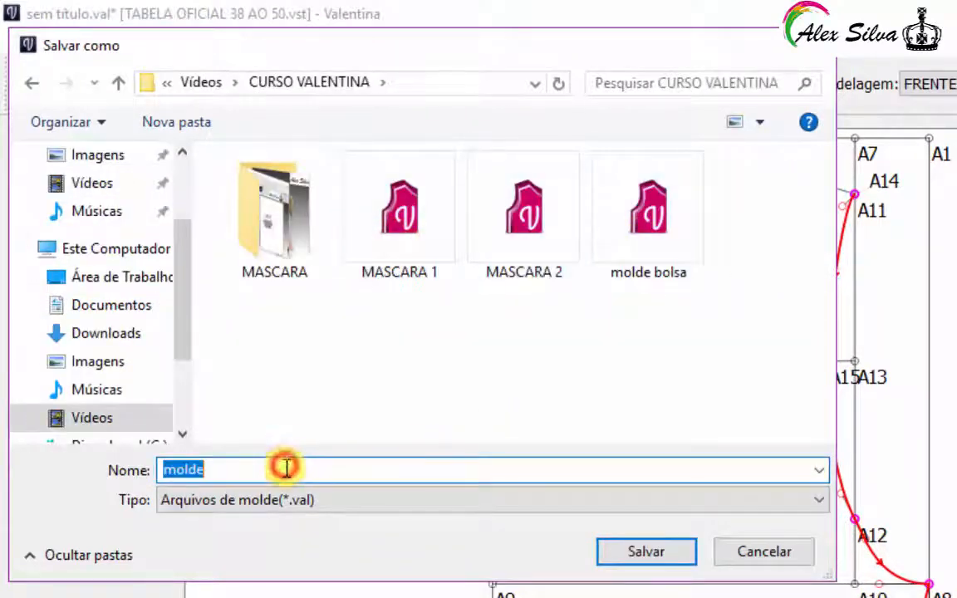
pyautogui.click(285, 468)
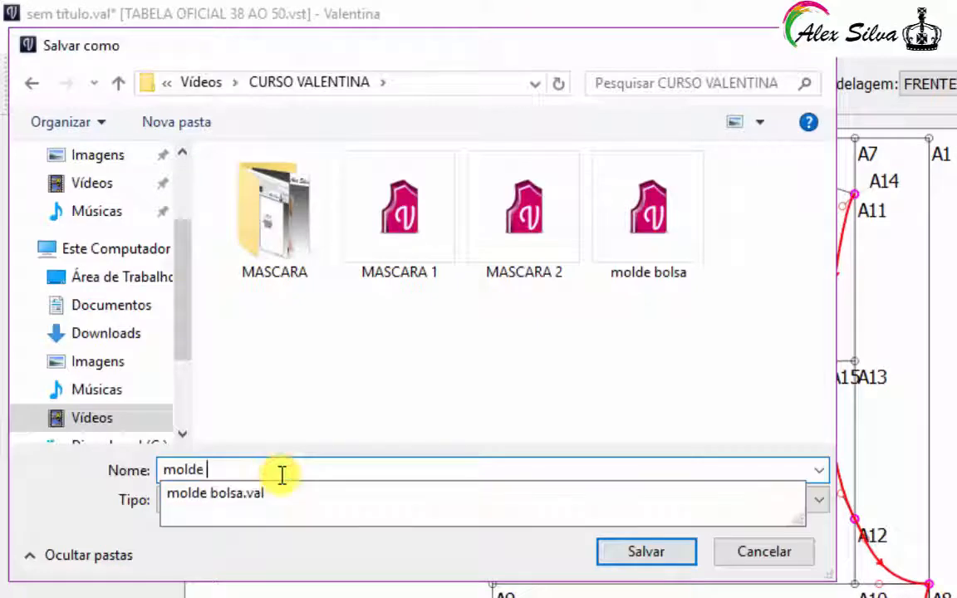
pyautogui.write('TESTE BASE')
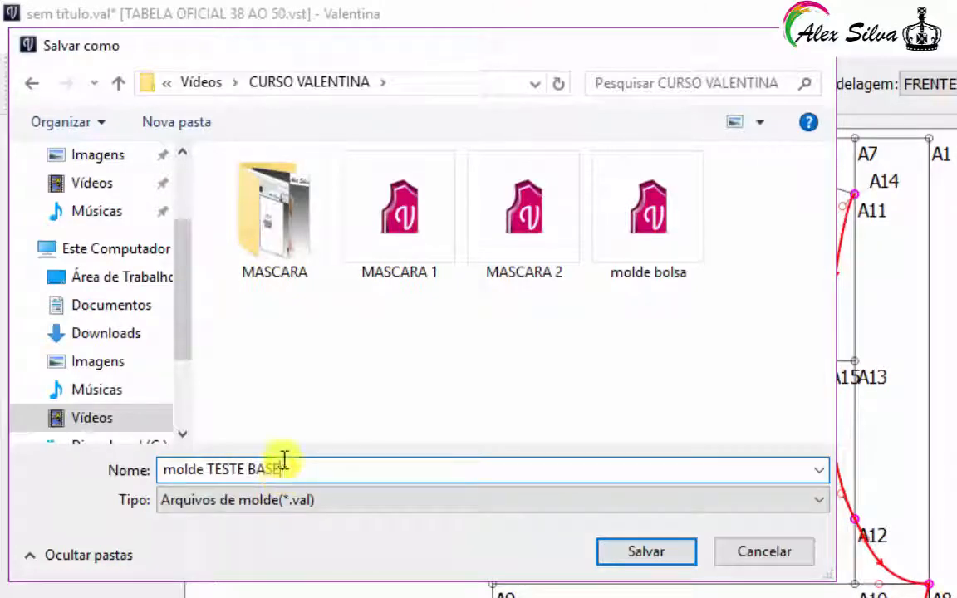
pyautogui.click(631, 550)
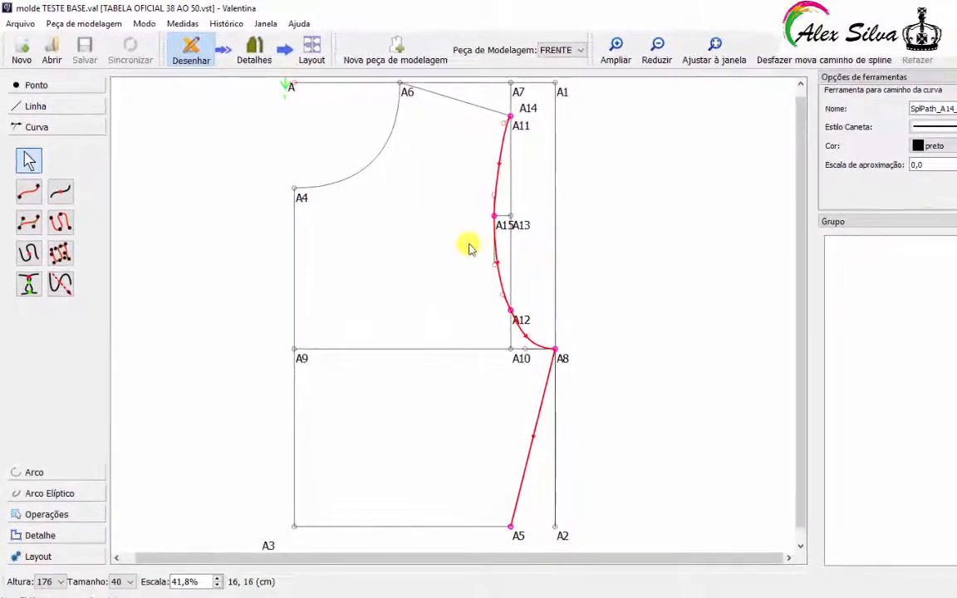
pyautogui.click(620, 202)
pyautogui.scroll(-1, 492, 391)
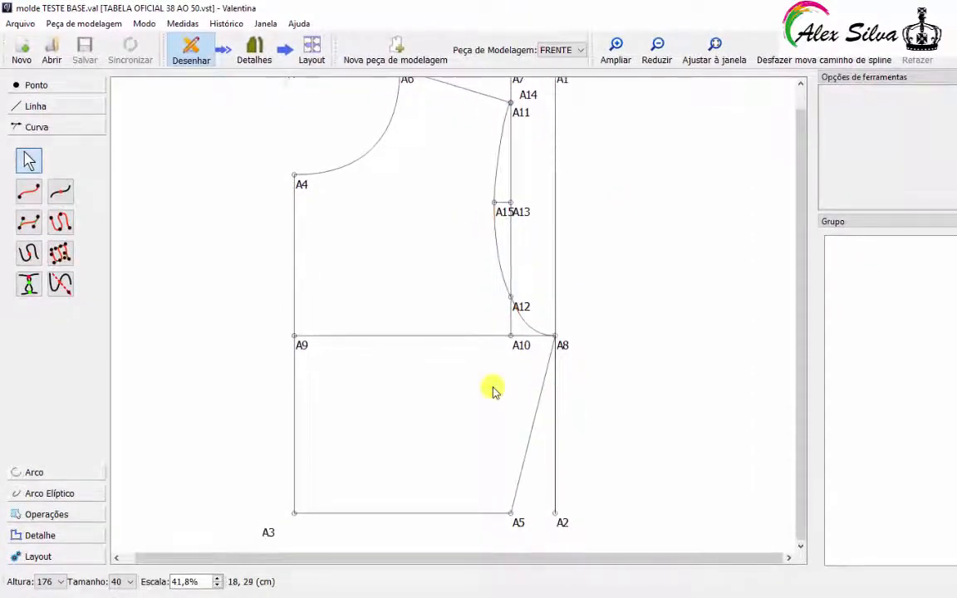
pyautogui.scroll(2, 493, 391)
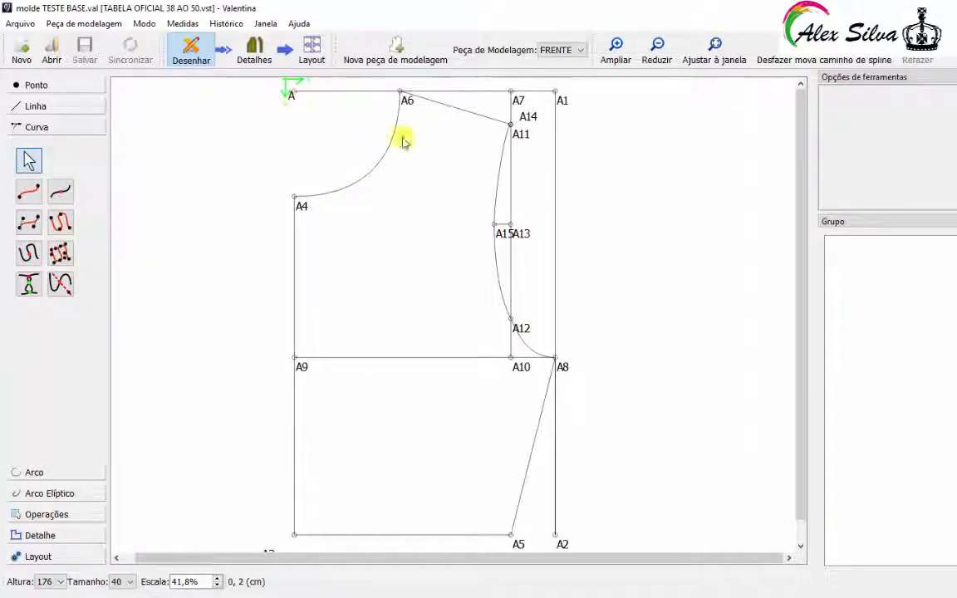
pyautogui.click(617, 230)
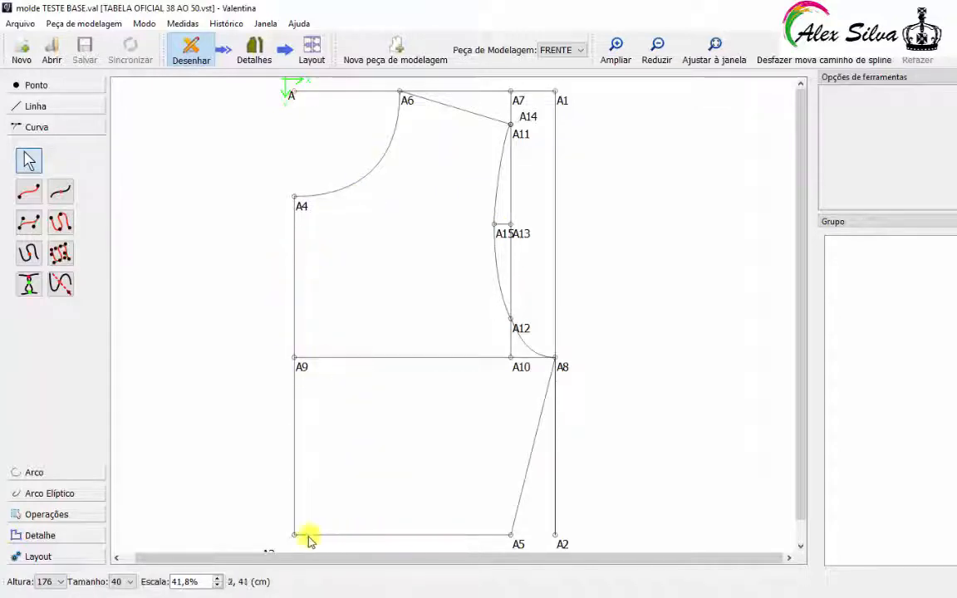
pyautogui.scroll(-1, 440, 321)
pyautogui.scroll(1, 440, 321)
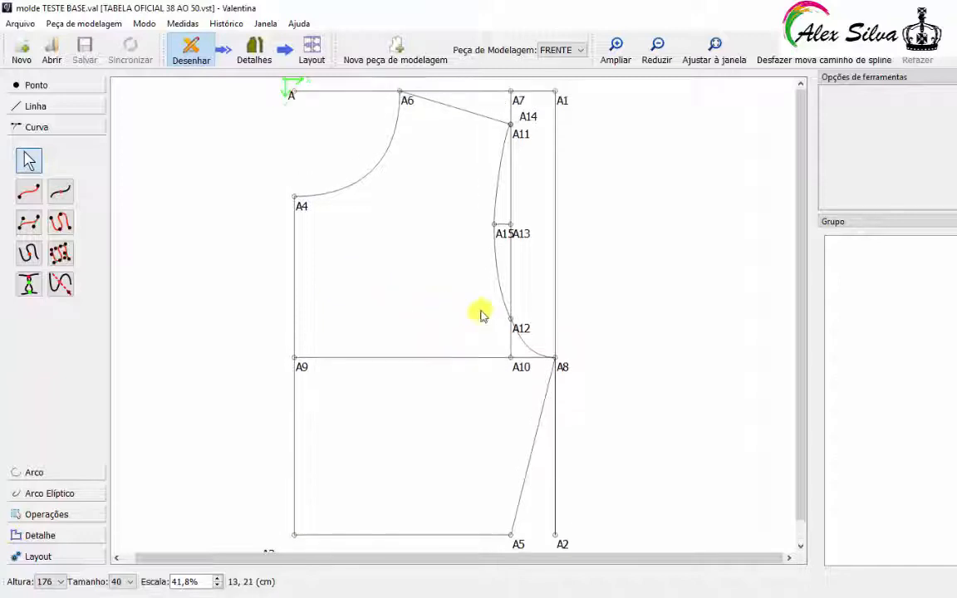
pyautogui.click(643, 235)
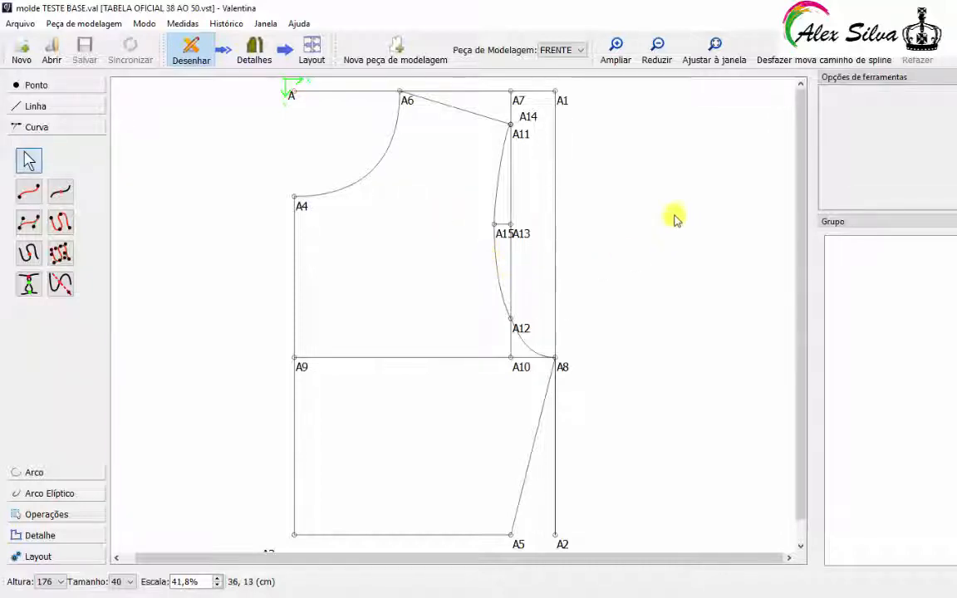
pyautogui.click(56, 516)
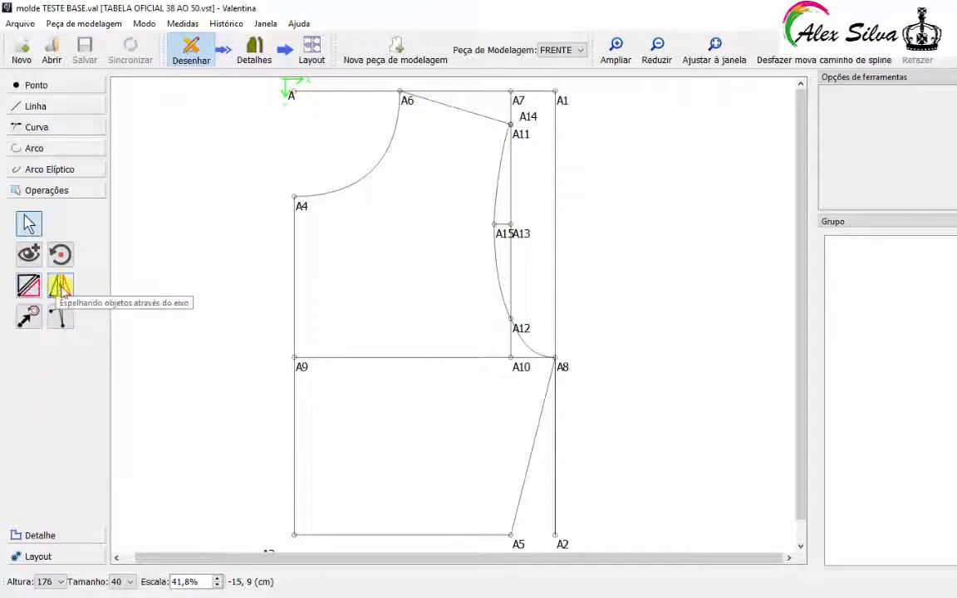
pyautogui.click(50, 537)
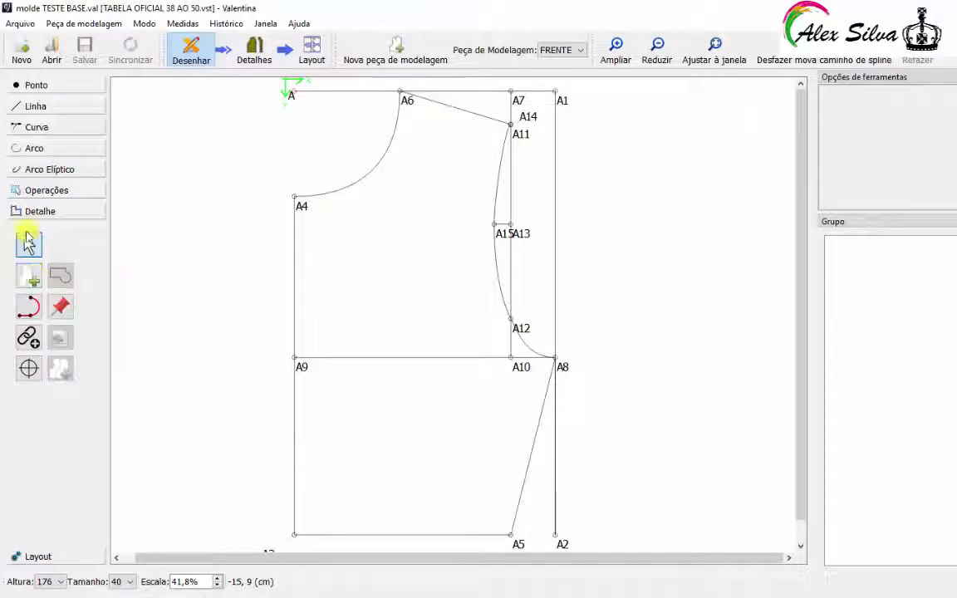
pyautogui.click(32, 278)
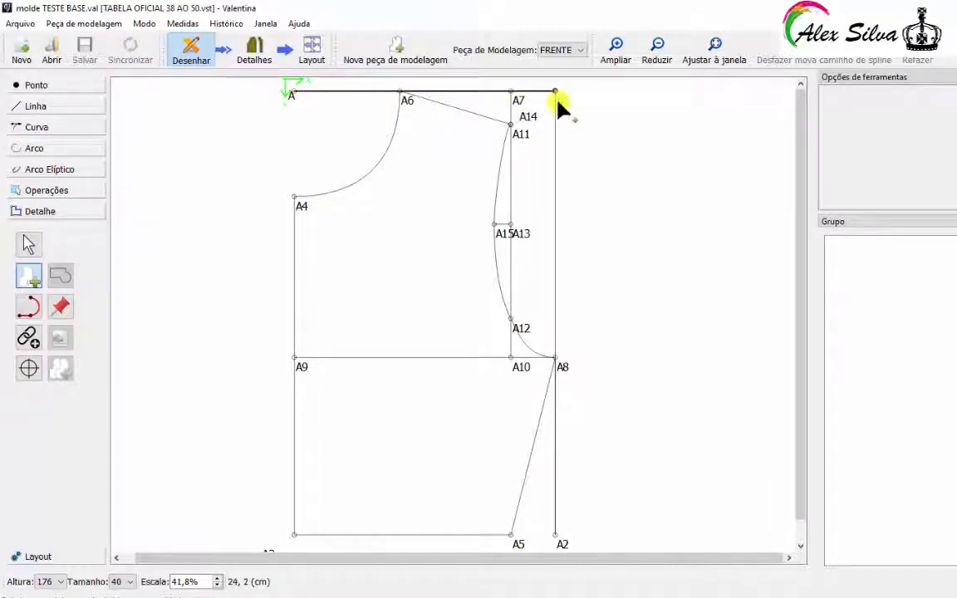
pyautogui.moveTo(521, 127)
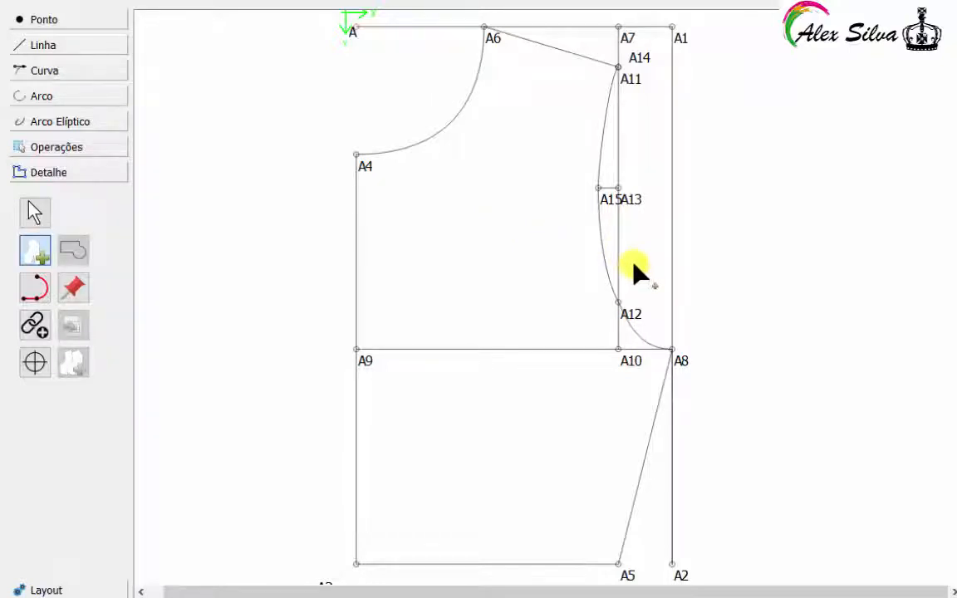
pyautogui.scroll(-1, 384, 519)
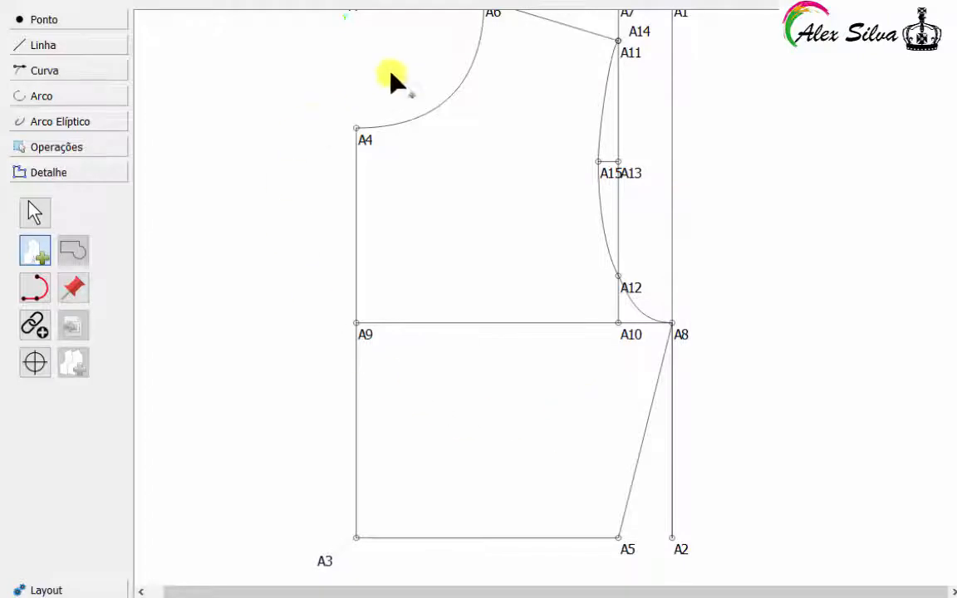
pyautogui.scroll(1, 433, 137)
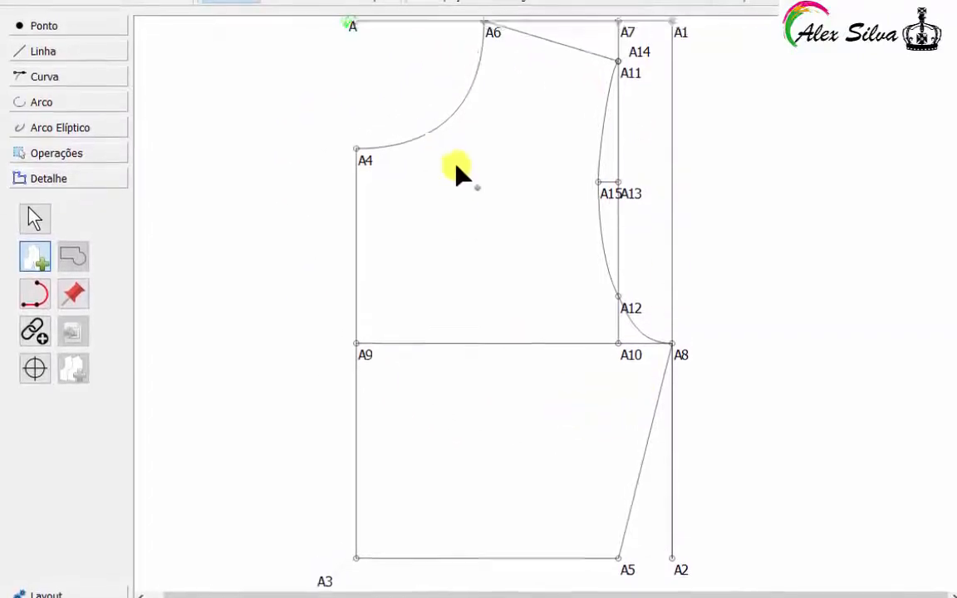
pyautogui.click(599, 181)
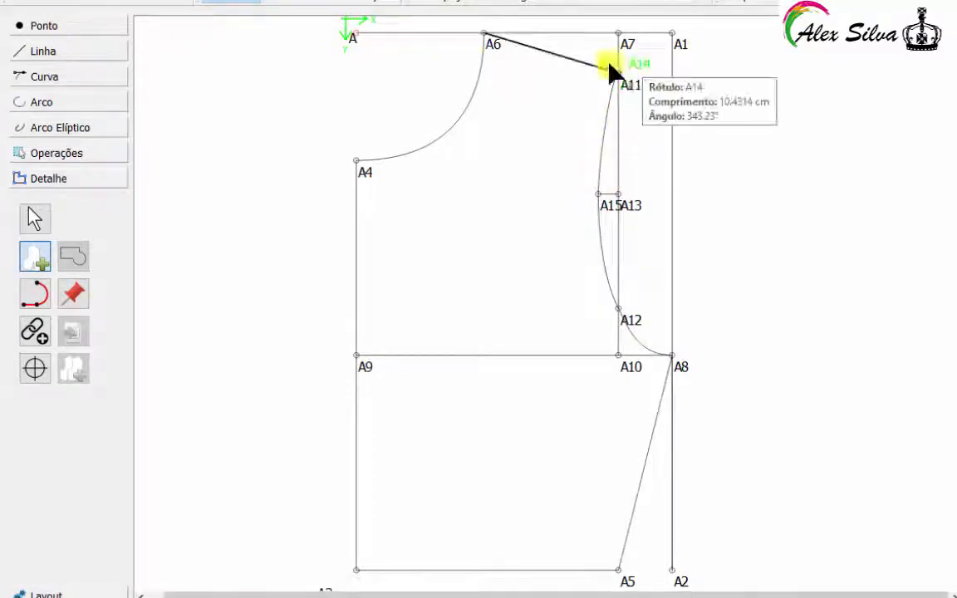
# Step: Reposition the overlapping point labels: A11 up near A1, A14 just below its point, and A8 outside the side line
pyautogui.click(31, 220)
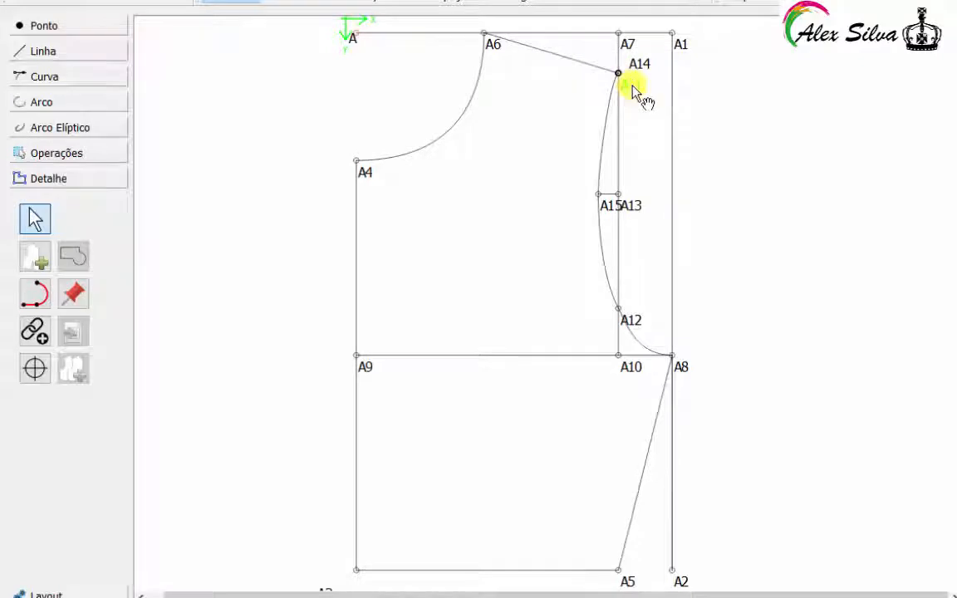
pyautogui.click(630, 85)
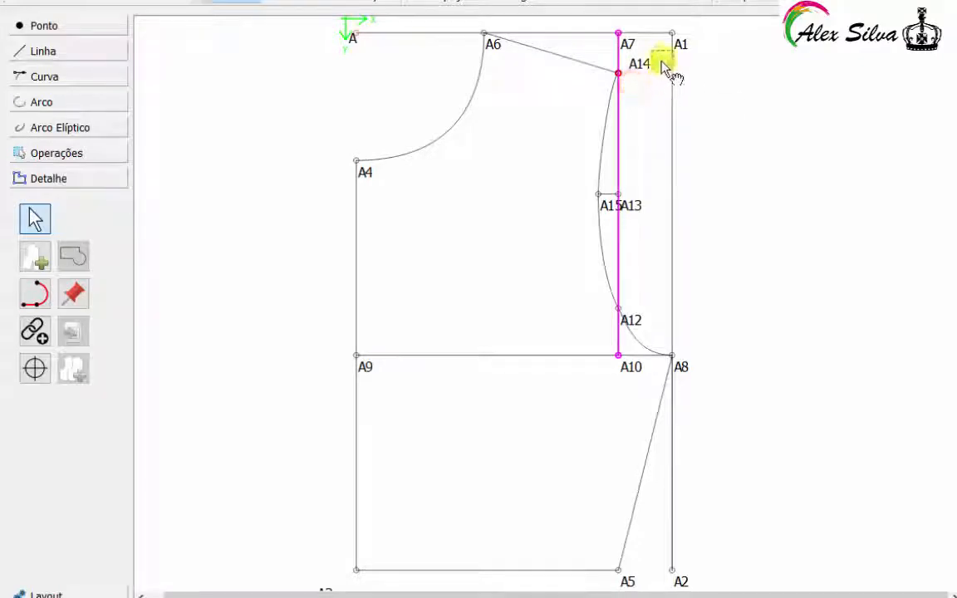
pyautogui.click(644, 65)
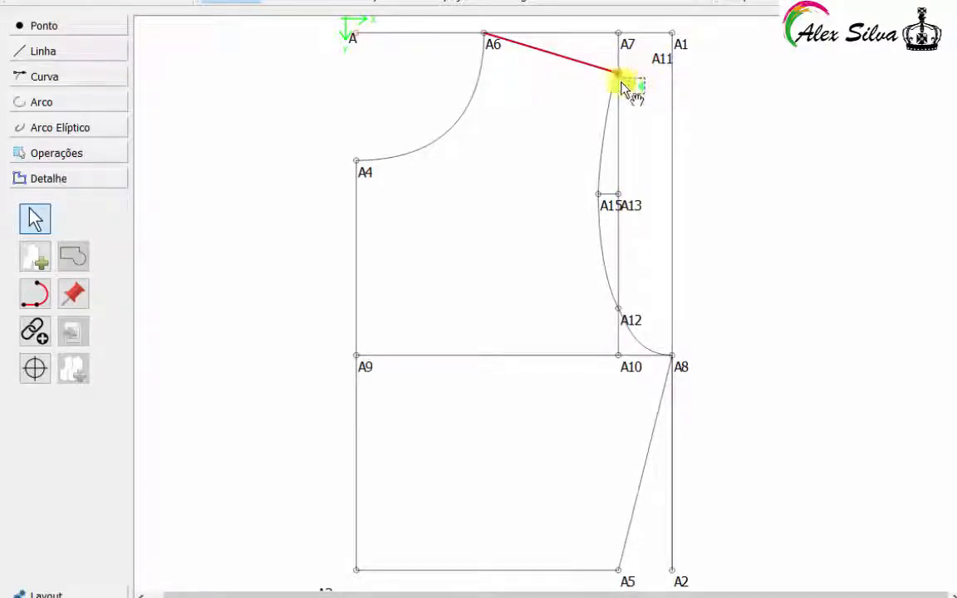
pyautogui.click(731, 141)
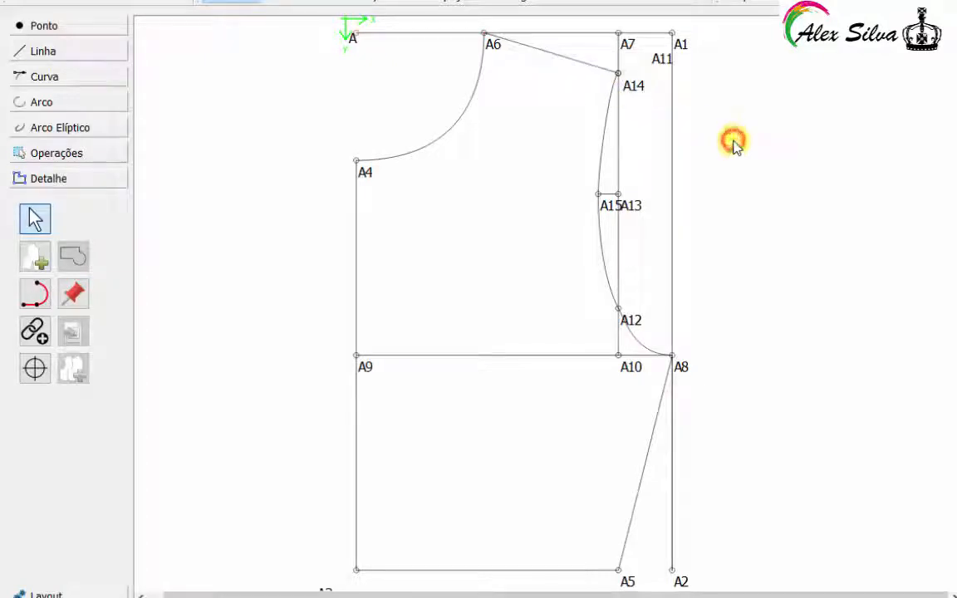
pyautogui.click(686, 365)
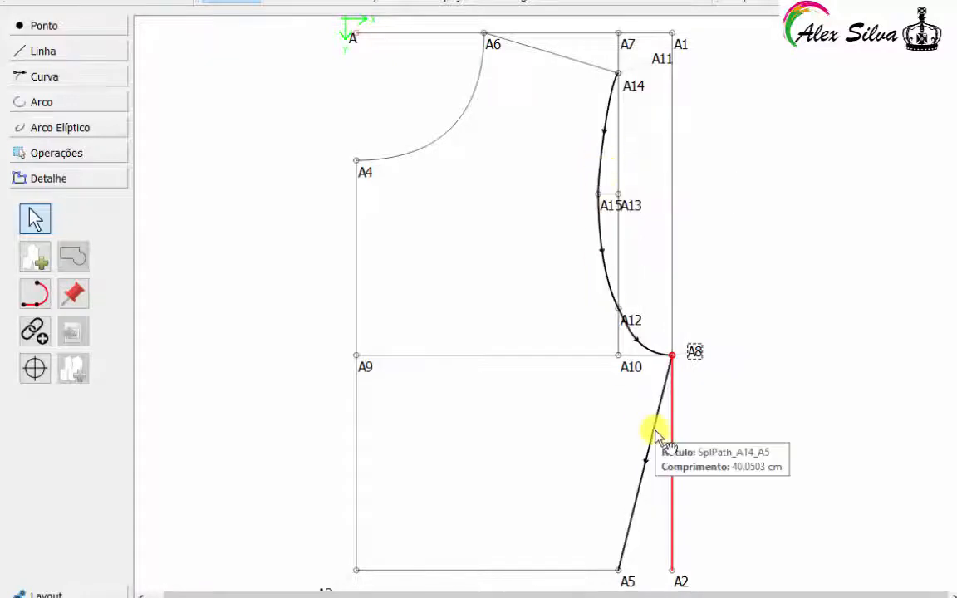
pyautogui.click(726, 280)
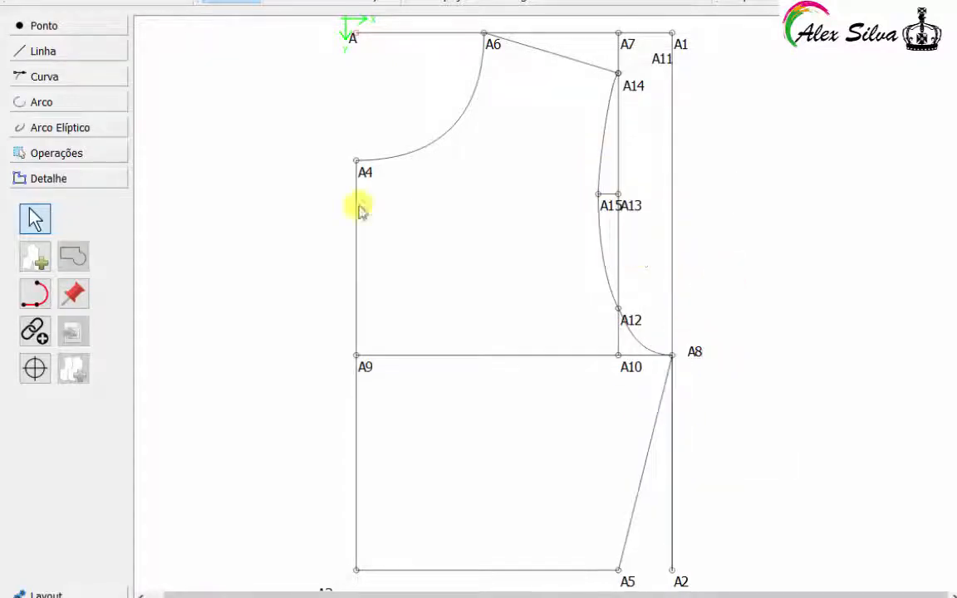
# Step: Begin a new pattern piece outline at A3, going up to A4, along the A4–A6 neckline curve and across the shoulder to A14
pyautogui.click(34, 261)
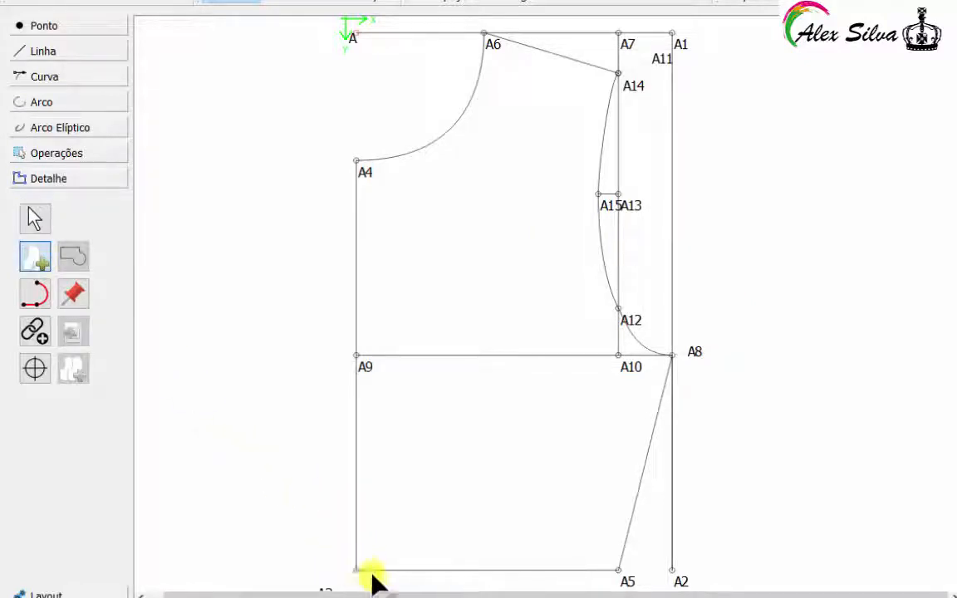
pyautogui.scroll(-1, 347, 549)
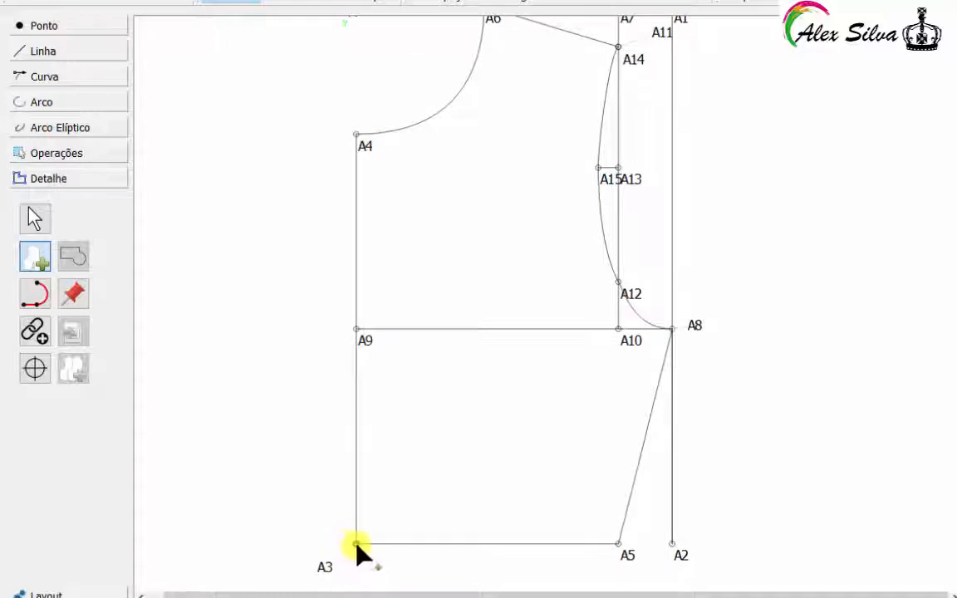
pyautogui.click(356, 544)
pyautogui.scroll(1, 363, 399)
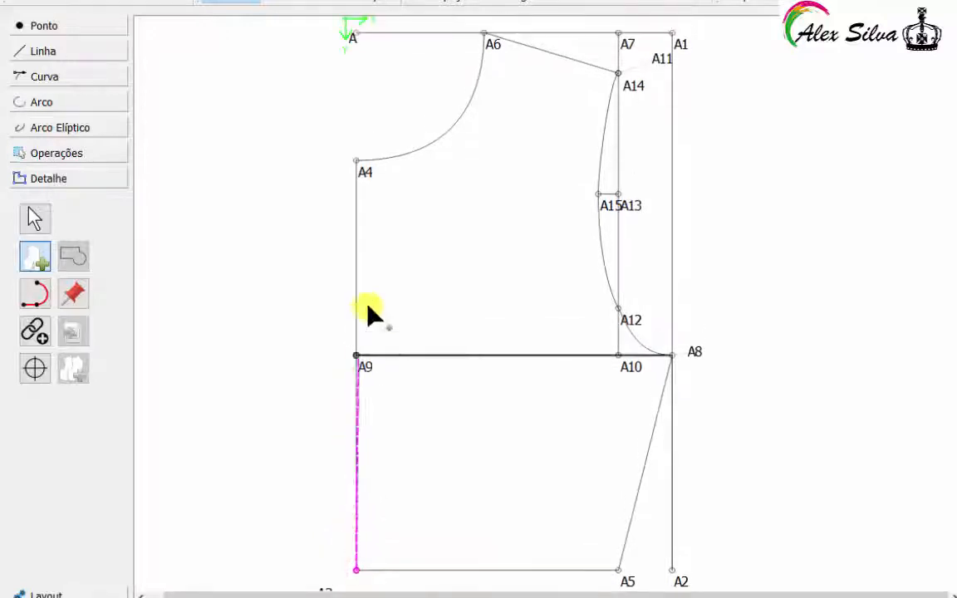
pyautogui.click(357, 161)
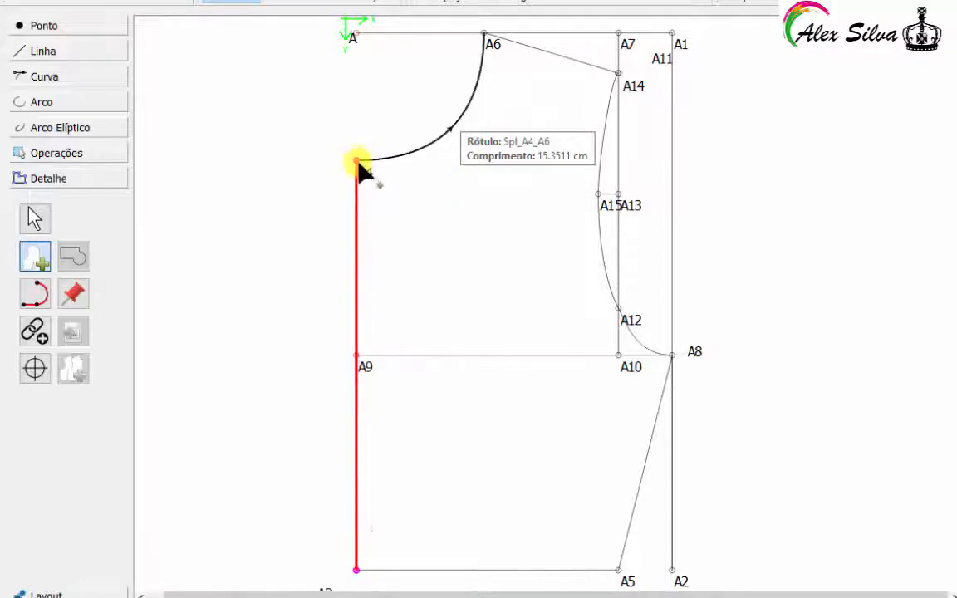
pyautogui.click(474, 96)
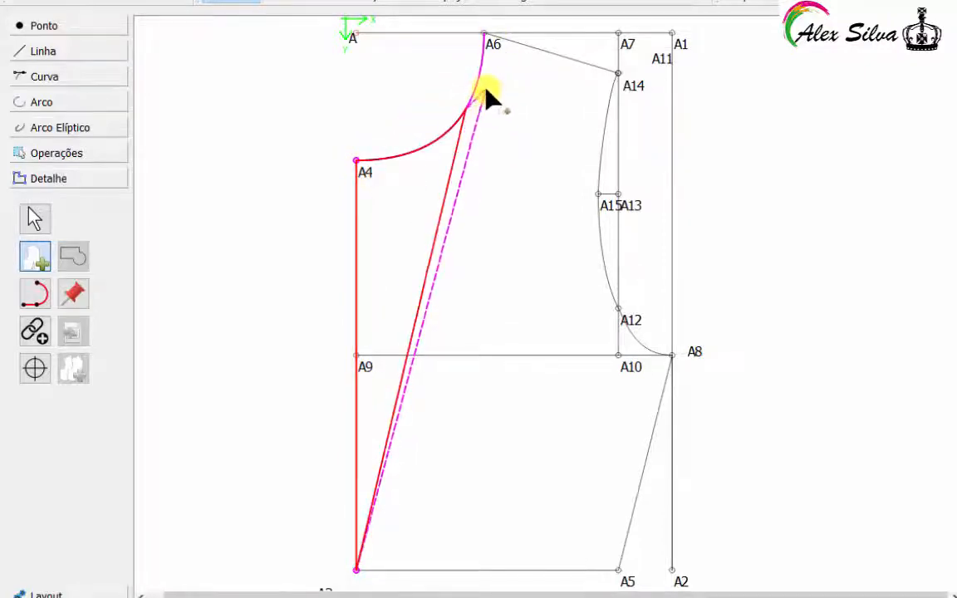
pyautogui.click(617, 77)
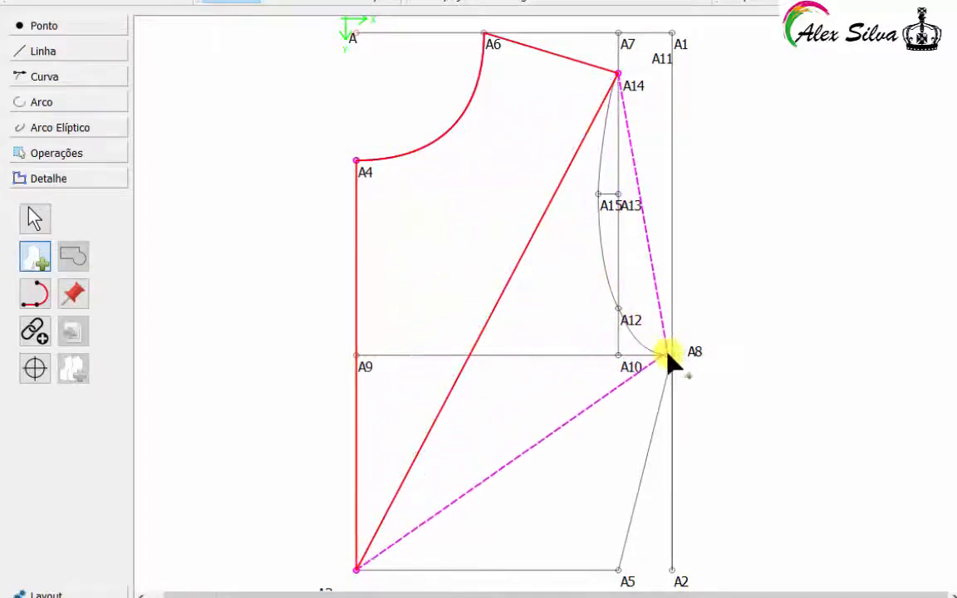
# Step: Extend the piece outline along the SplPath_A14_A5 armhole and side path to A5 and accept the piece as "Detalhe"
pyautogui.click(619, 570)
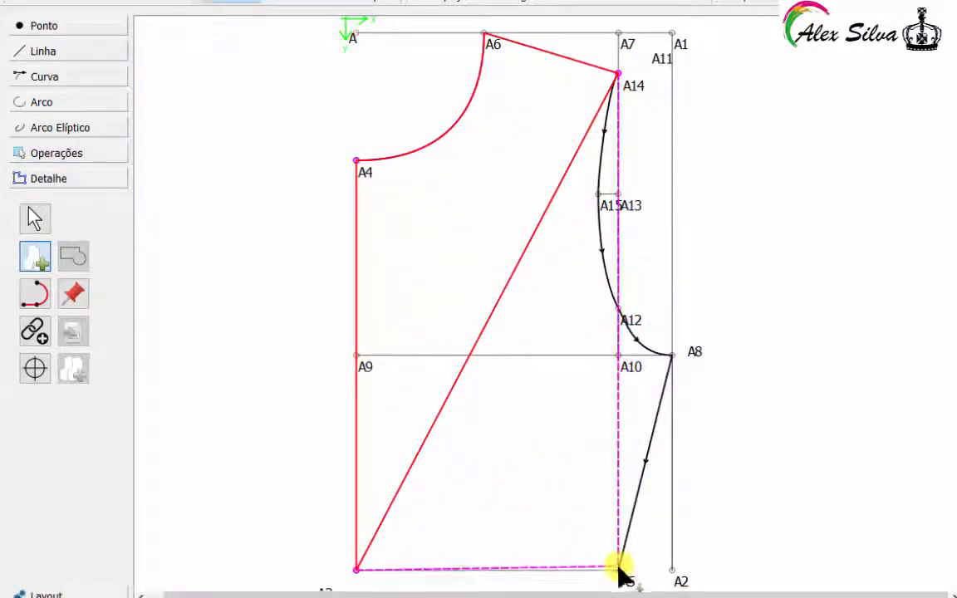
pyautogui.click(618, 571)
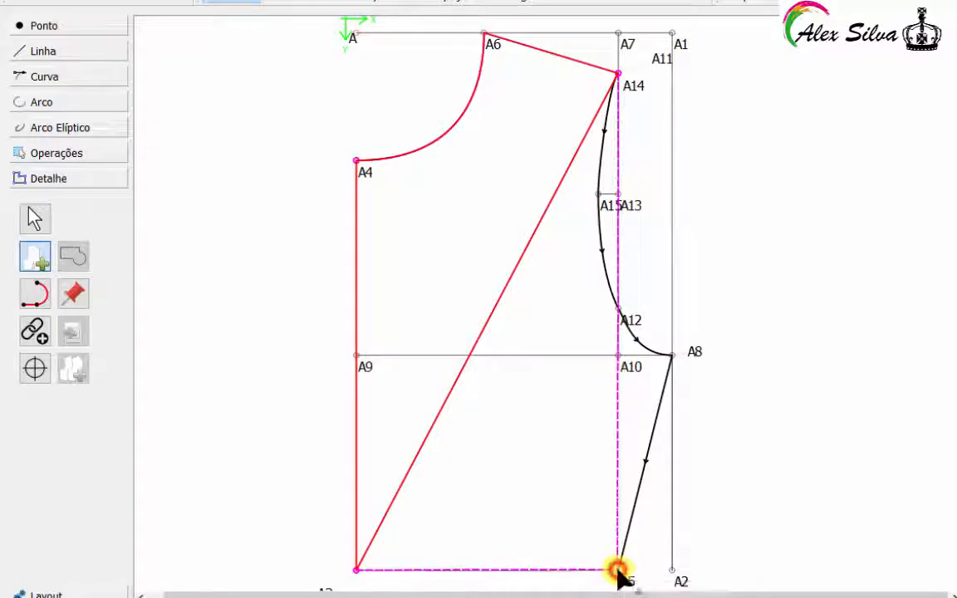
pyautogui.click(622, 553)
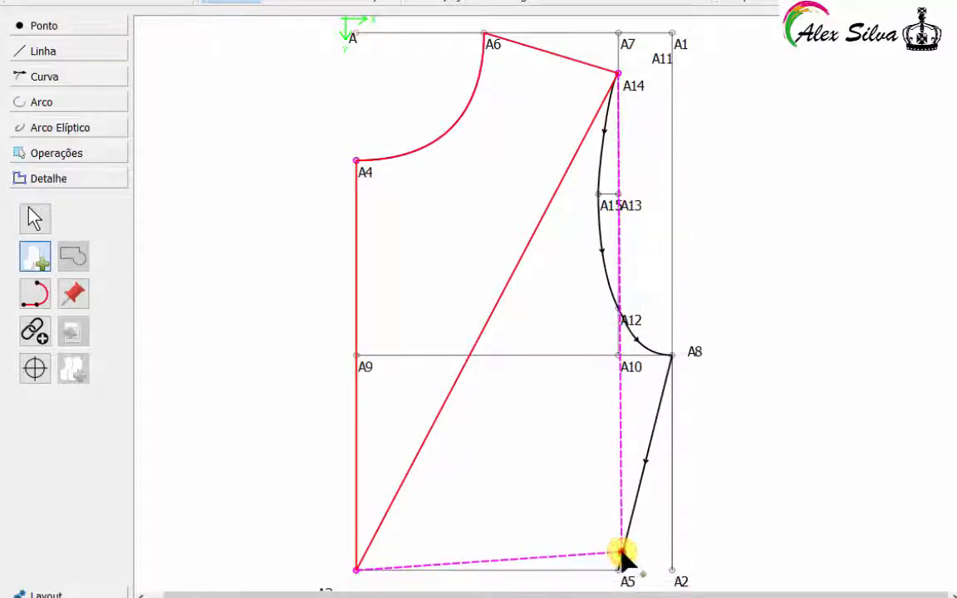
pyautogui.click(620, 570)
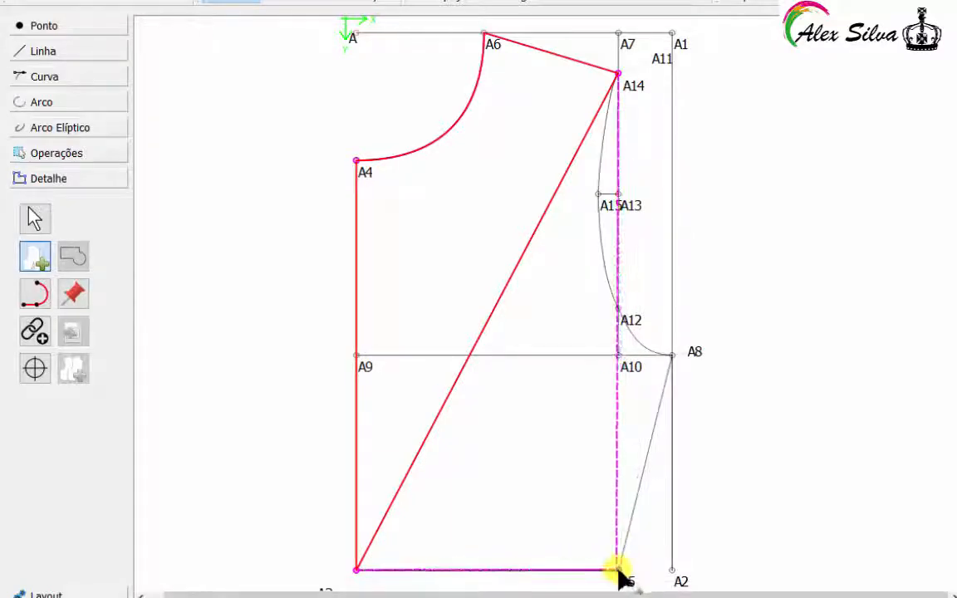
pyautogui.click(619, 571)
pyautogui.click(620, 571)
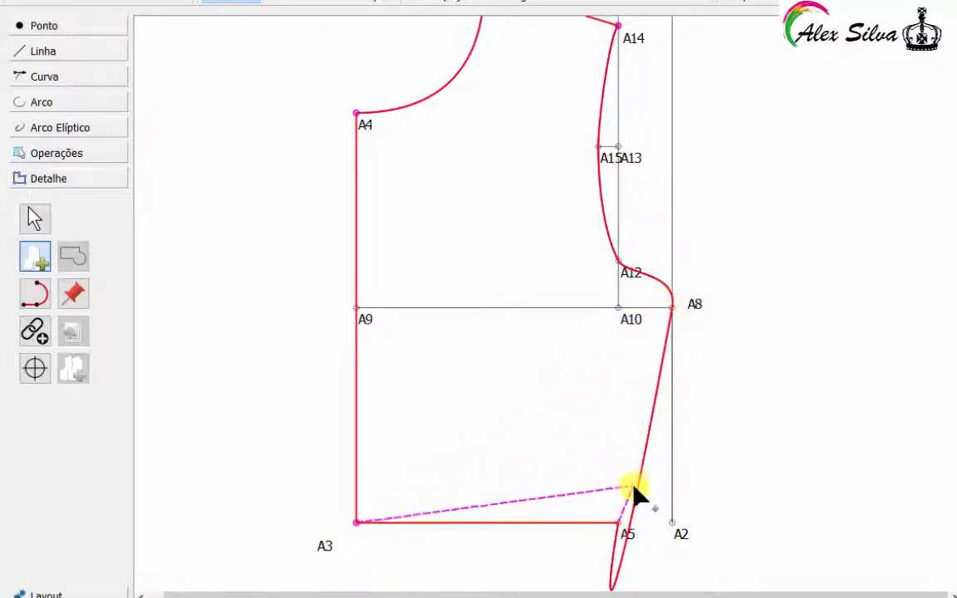
pyautogui.press('Return')
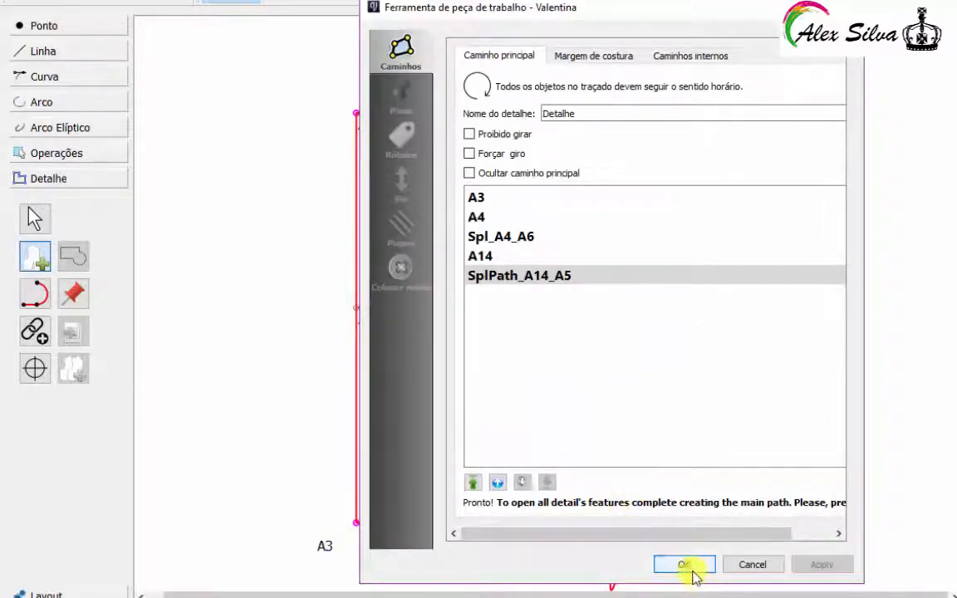
pyautogui.click(664, 565)
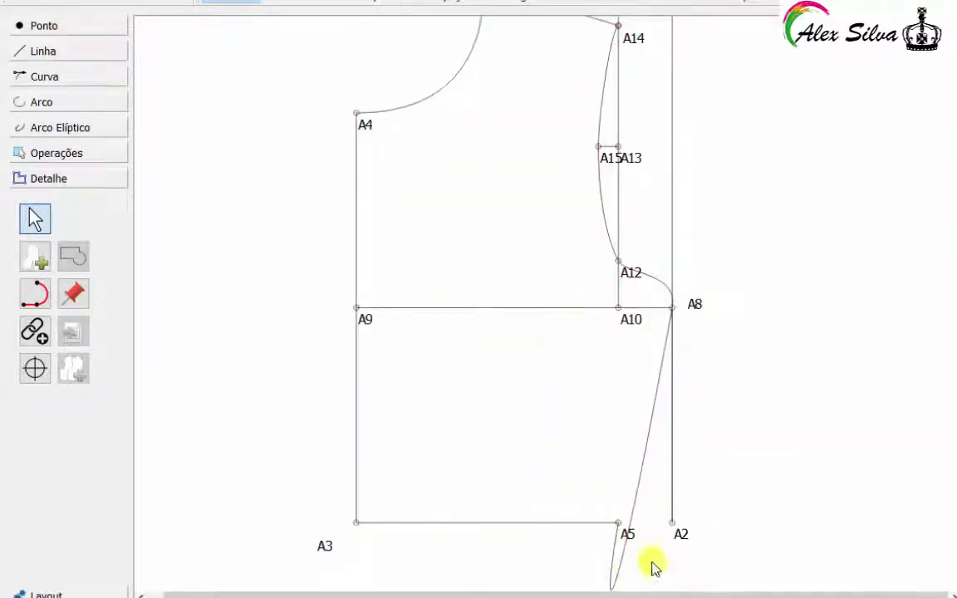
# Step: Select the distorted A14–A5 path and swing its lower handle at A8 outward toward the straight A8–A5 side line
pyautogui.scroll(1, 641, 536)
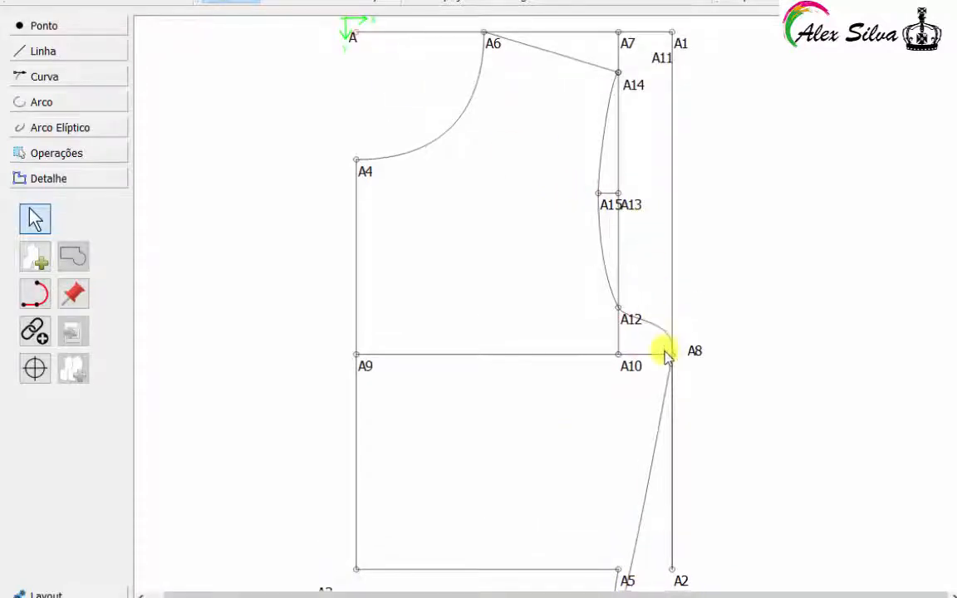
pyautogui.scroll(-1, 736, 369)
pyautogui.click(660, 380)
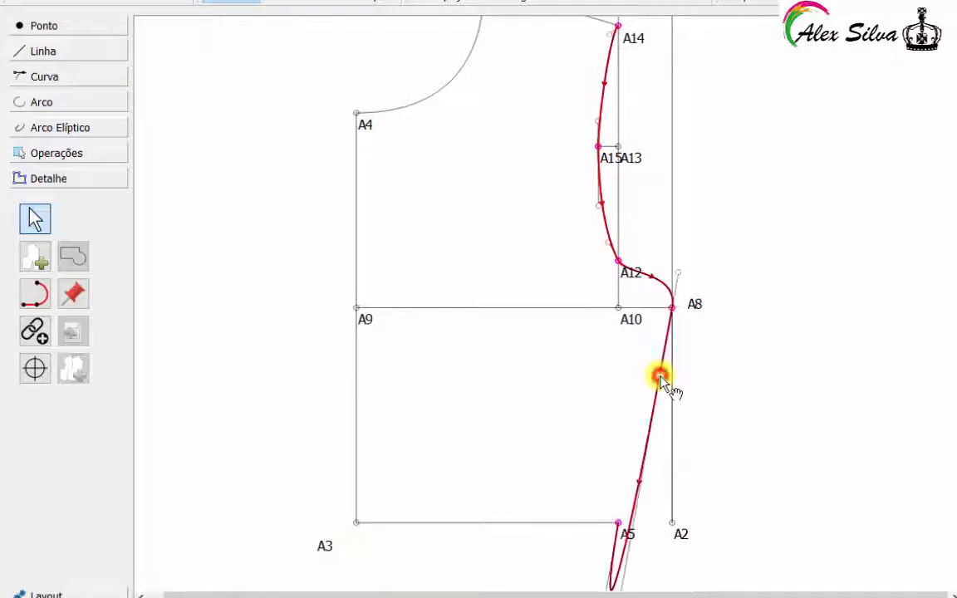
pyautogui.scroll(1, 661, 398)
pyautogui.scroll(-2, 659, 412)
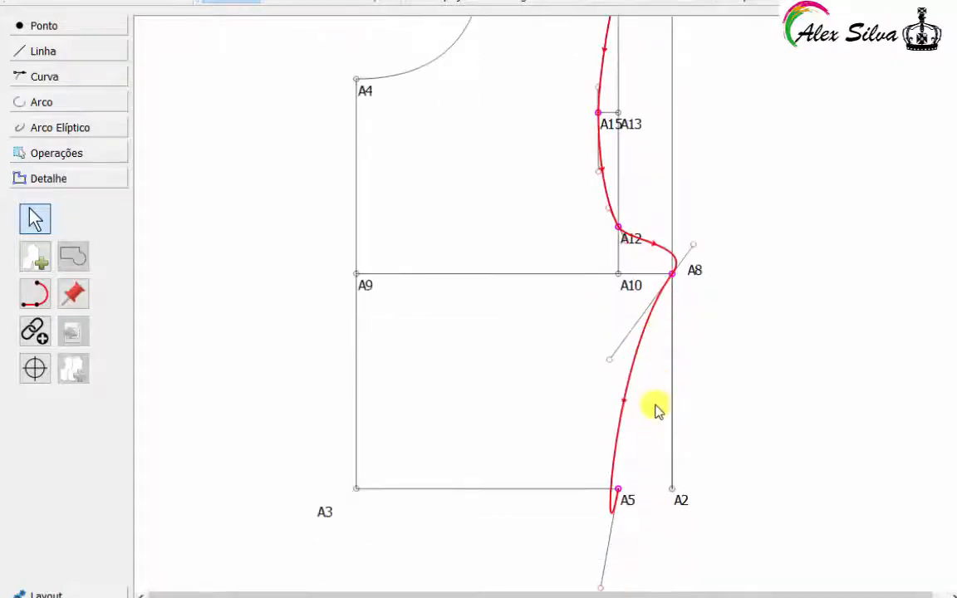
pyautogui.scroll(2, 656, 410)
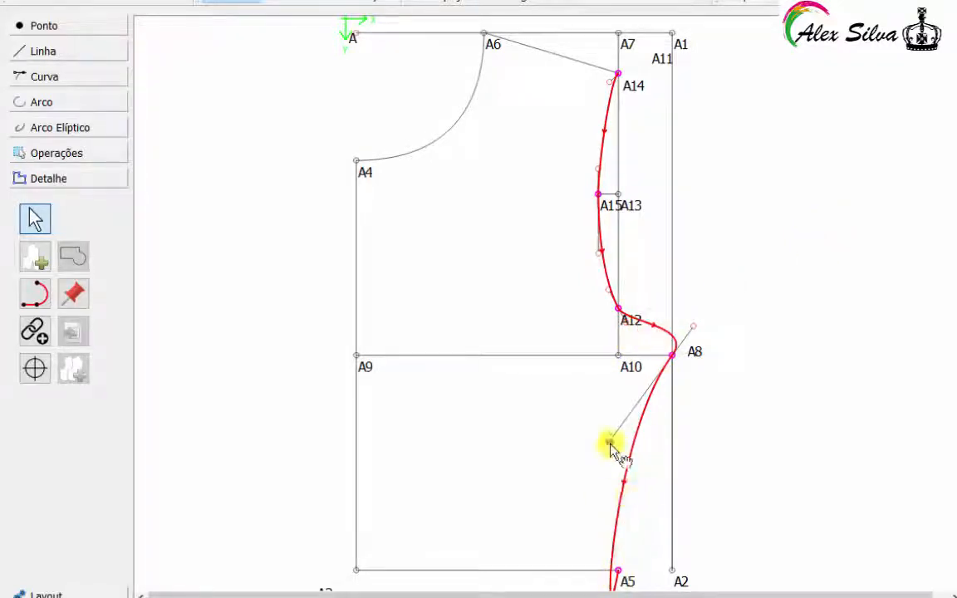
pyautogui.moveTo(610, 447); pyautogui.dragTo(641, 459)
# Step: Try to level the path's armhole handle at A8 along the A10–A8 line, and swing its opposite handle back down
pyautogui.click(678, 355)
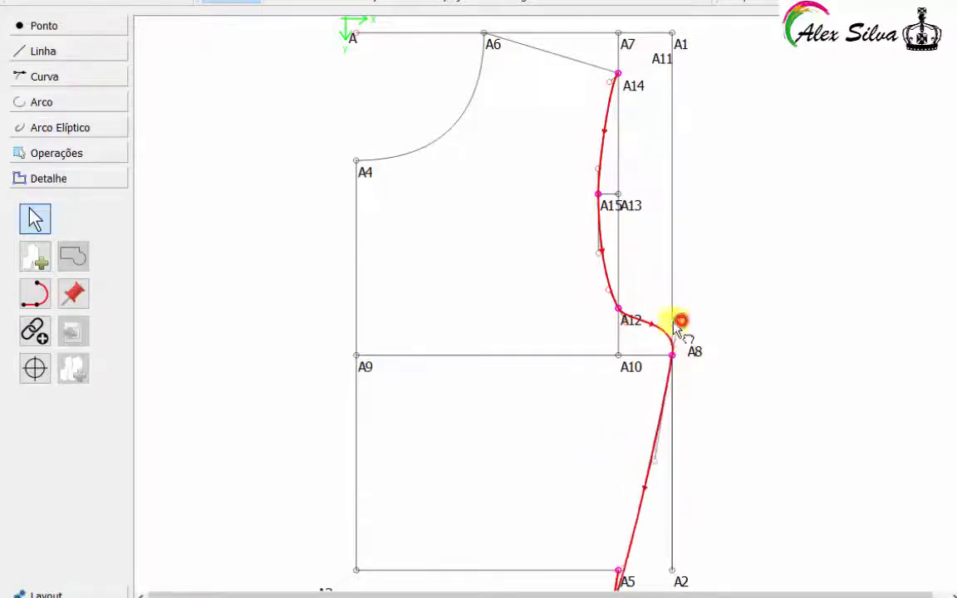
pyautogui.moveTo(680, 323); pyautogui.dragTo(658, 359)
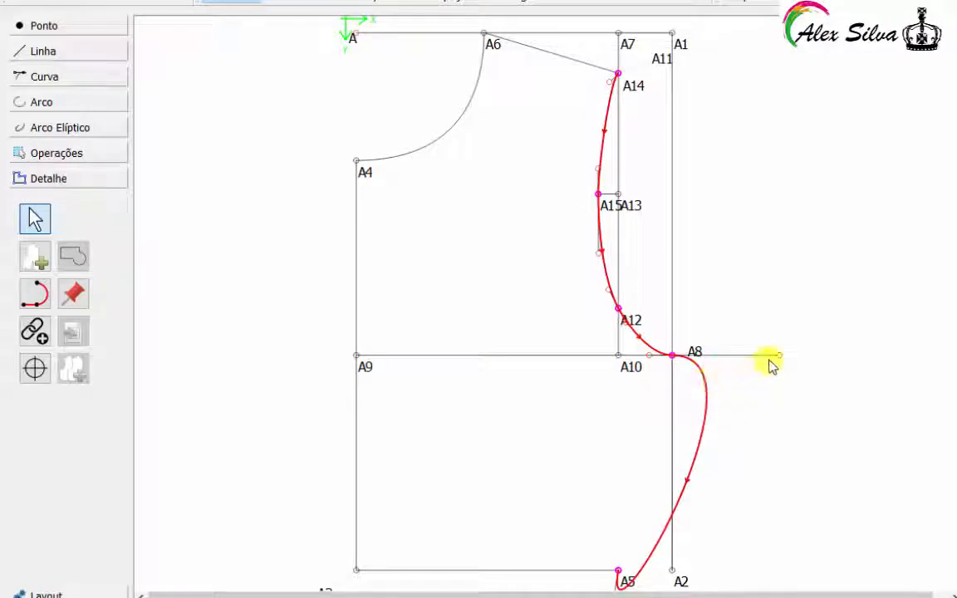
pyautogui.moveTo(781, 357); pyautogui.dragTo(646, 450)
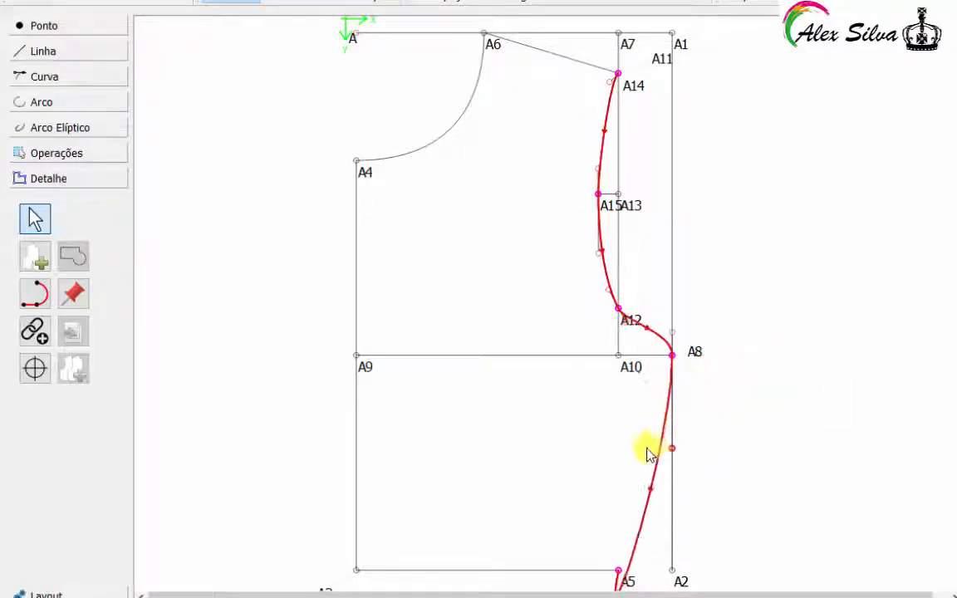
# Step: Move the path's handle at A5 up along the side and align the lower A8 handle so the A8–A5 segment is straight
pyautogui.scroll(-1, 632, 522)
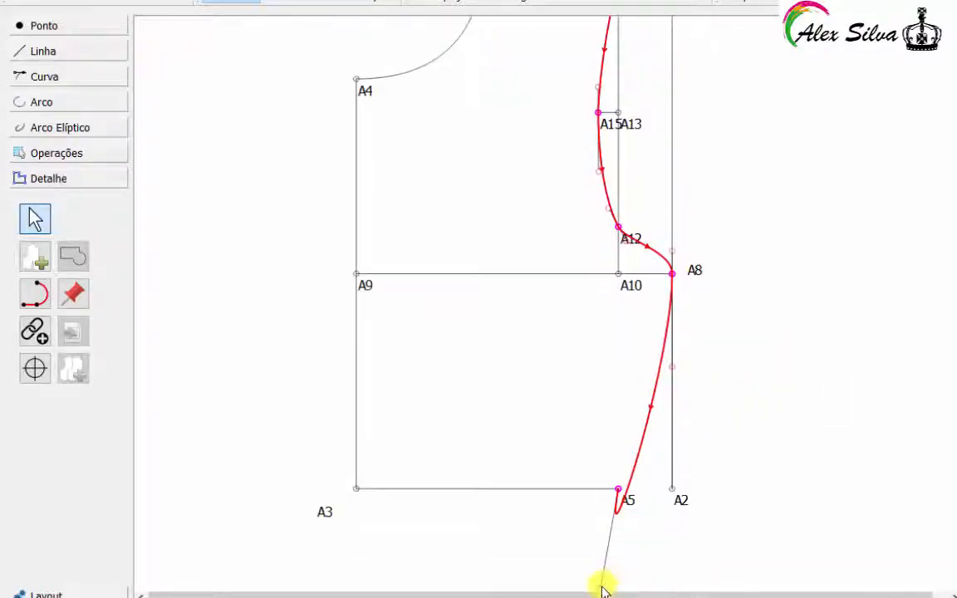
pyautogui.moveTo(603, 585); pyautogui.dragTo(656, 345)
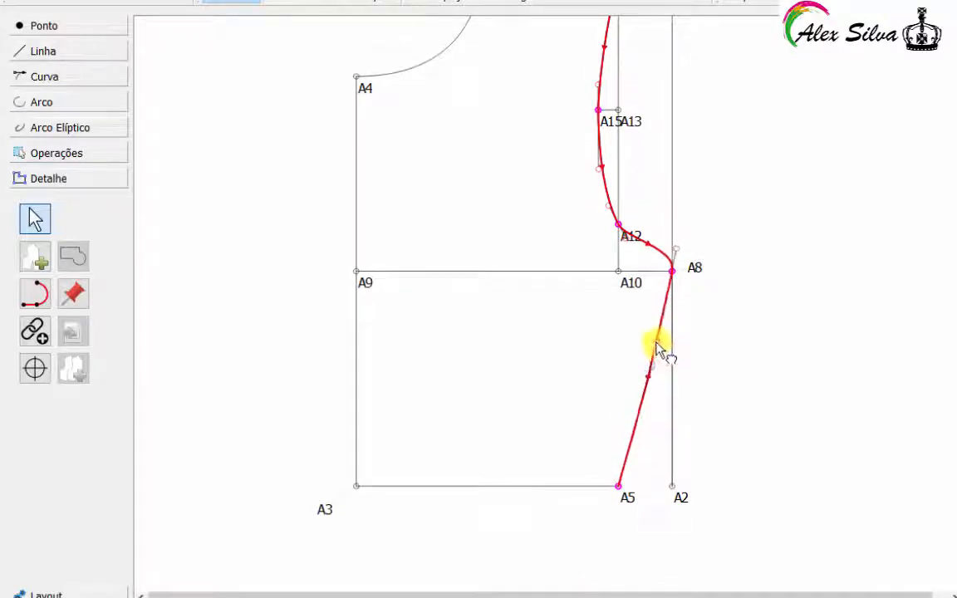
pyautogui.scroll(-1, 675, 263)
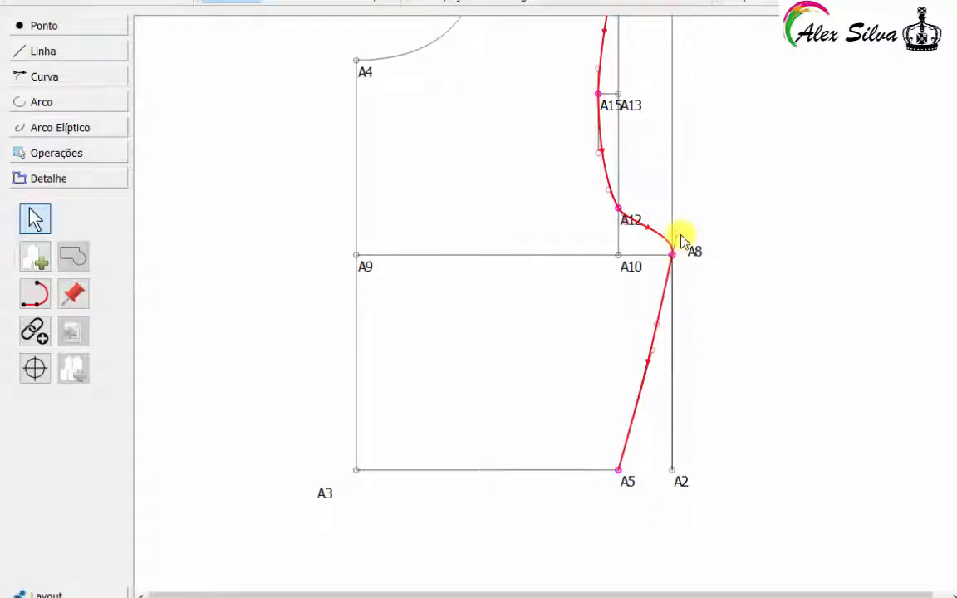
# Step: Try leveling the armhole handle at A8, and shorten the opposite handle close to A8 to remove the bulge below it
pyautogui.moveTo(675, 231); pyautogui.dragTo(640, 254)
pyautogui.scroll(6, 660, 216)
pyautogui.scroll(-3, 689, 274)
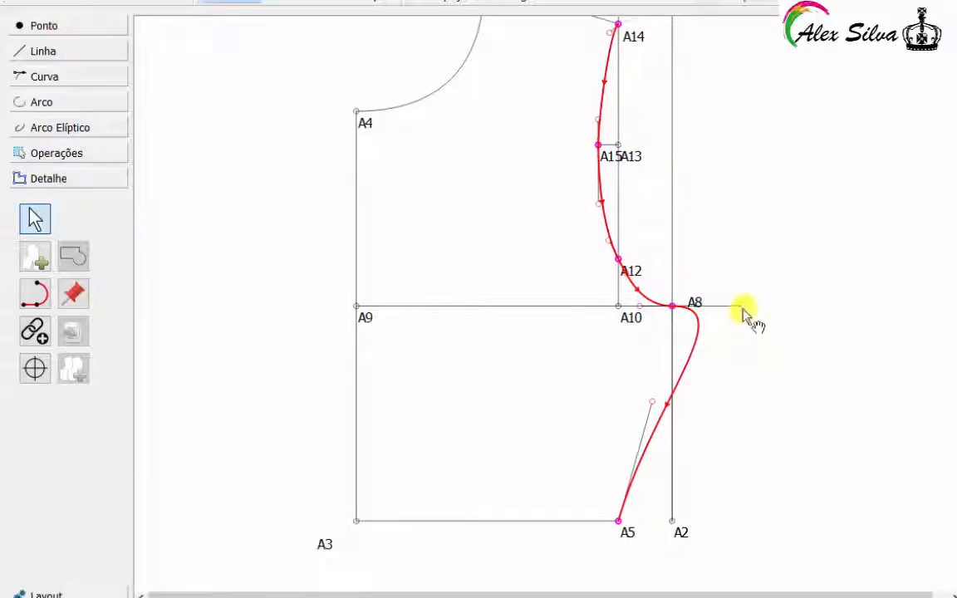
pyautogui.moveTo(742, 309); pyautogui.dragTo(644, 293)
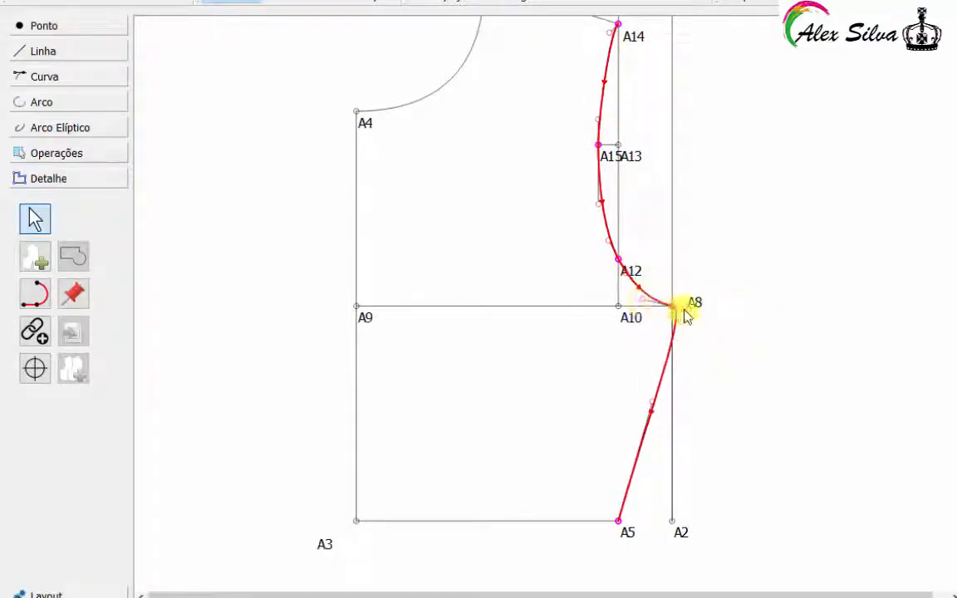
pyautogui.moveTo(685, 320); pyautogui.dragTo(688, 313)
pyautogui.click(724, 265)
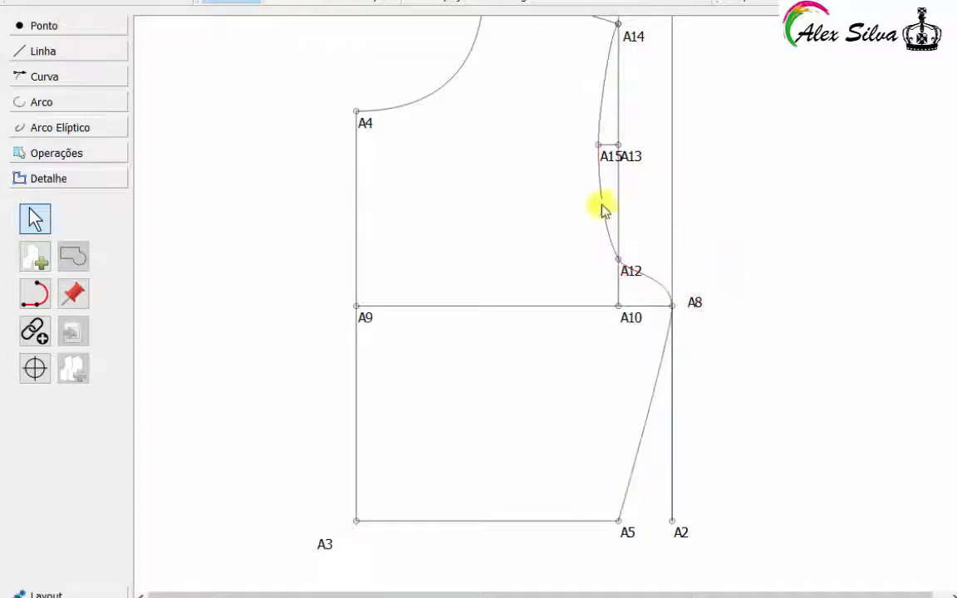
# Step: Reselect the path and move its armhole handle at A8 horizontally toward A10 to restore the rounded A12–A8 curve
pyautogui.click(600, 204)
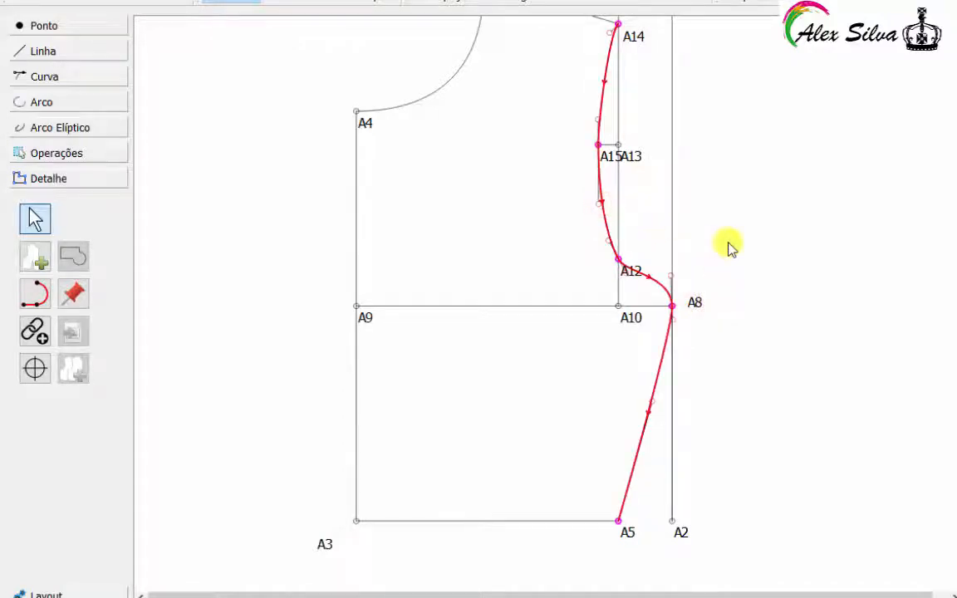
pyautogui.scroll(3, 654, 299)
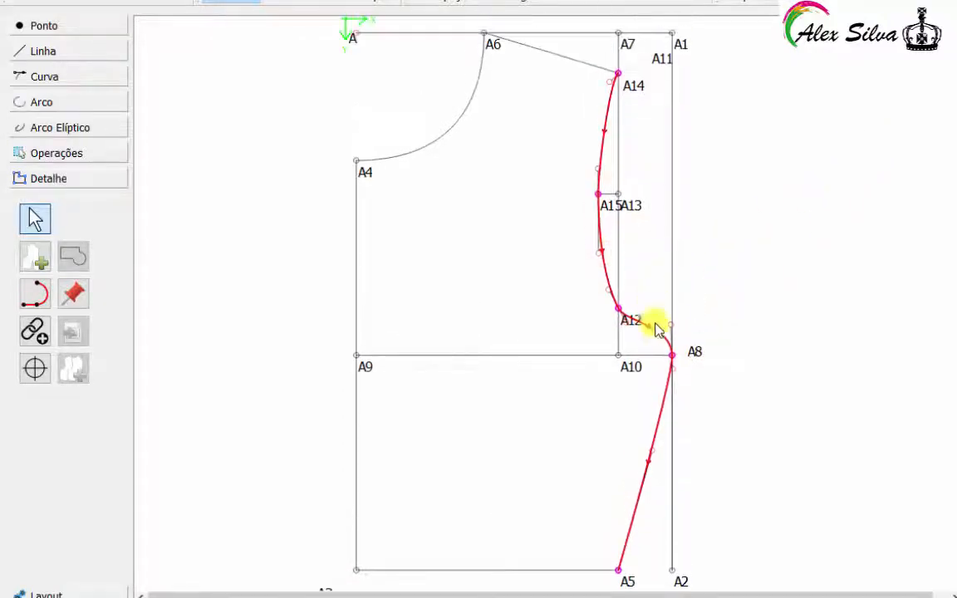
pyautogui.click(657, 337)
pyautogui.rightClick(659, 336)
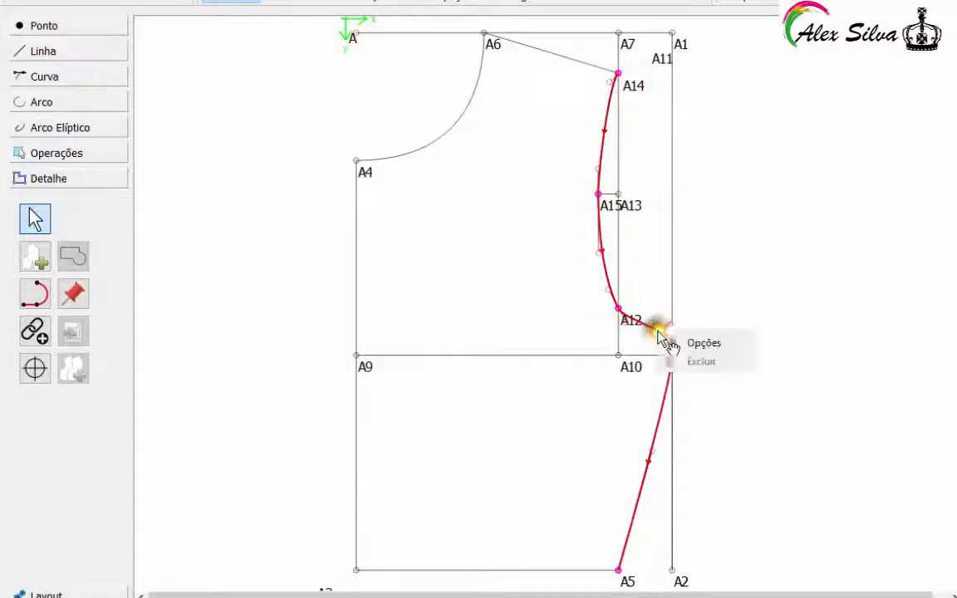
pyautogui.click(719, 292)
pyautogui.click(647, 334)
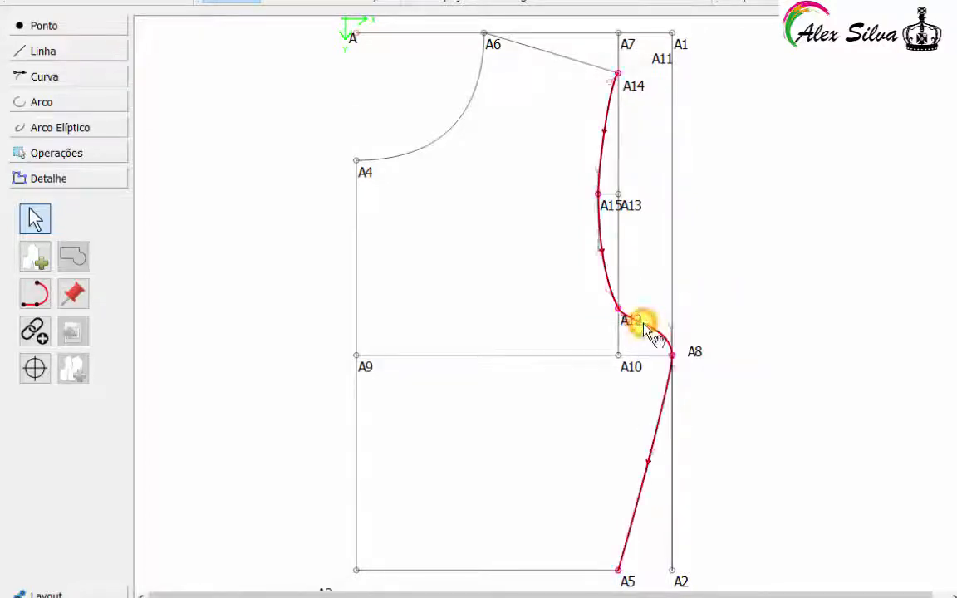
pyautogui.moveTo(670, 325); pyautogui.dragTo(631, 354)
pyautogui.click(726, 307)
pyautogui.scroll(-1, 683, 370)
pyautogui.click(779, 365)
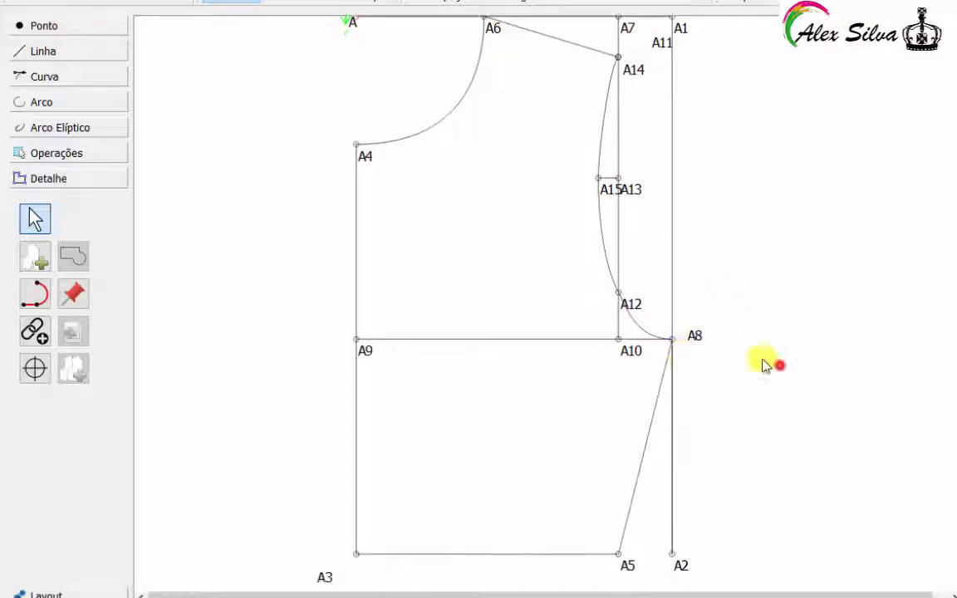
# Step: Start a pattern piece and trace its outline clockwise from A3 through A4, the A4–A6 neckline curve, A14 and the A14–A5 armhole-side path
pyautogui.click(34, 259)
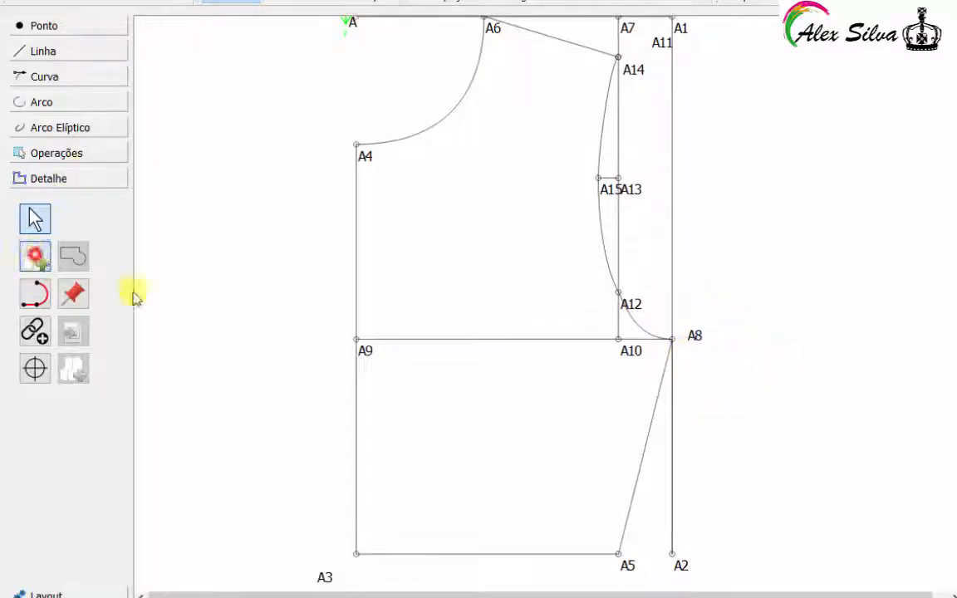
pyautogui.click(355, 553)
pyautogui.click(356, 146)
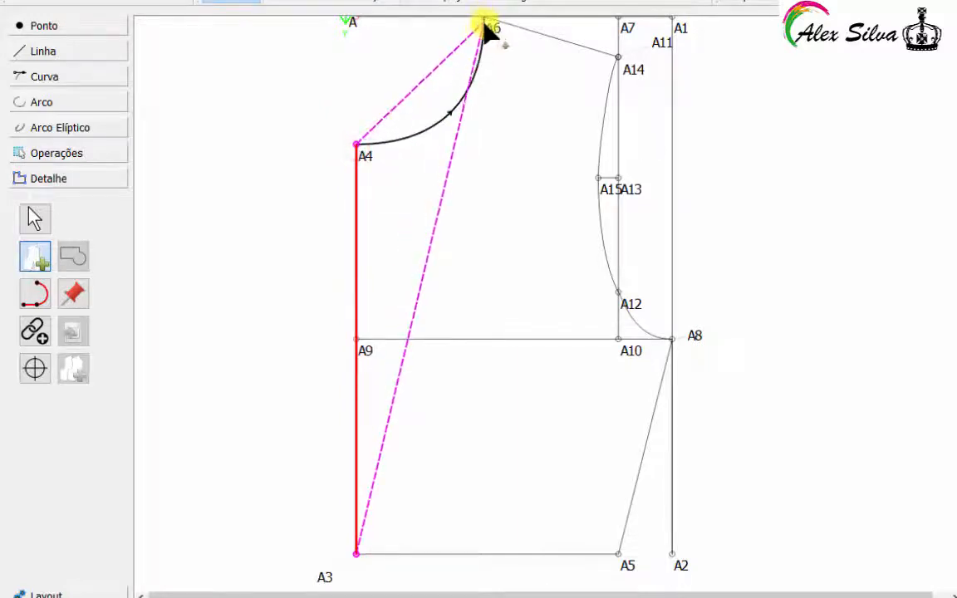
pyautogui.click(484, 29)
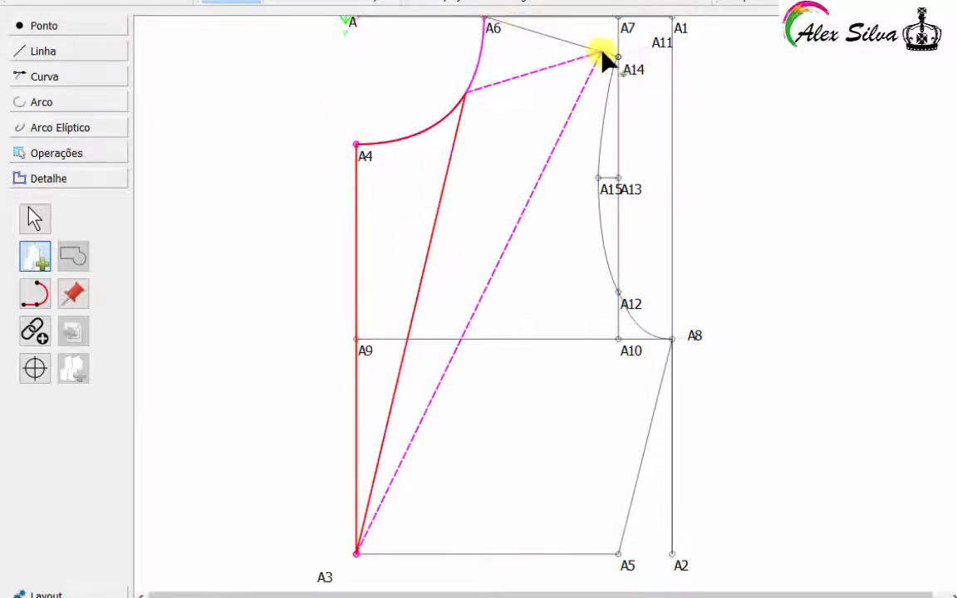
pyautogui.click(618, 60)
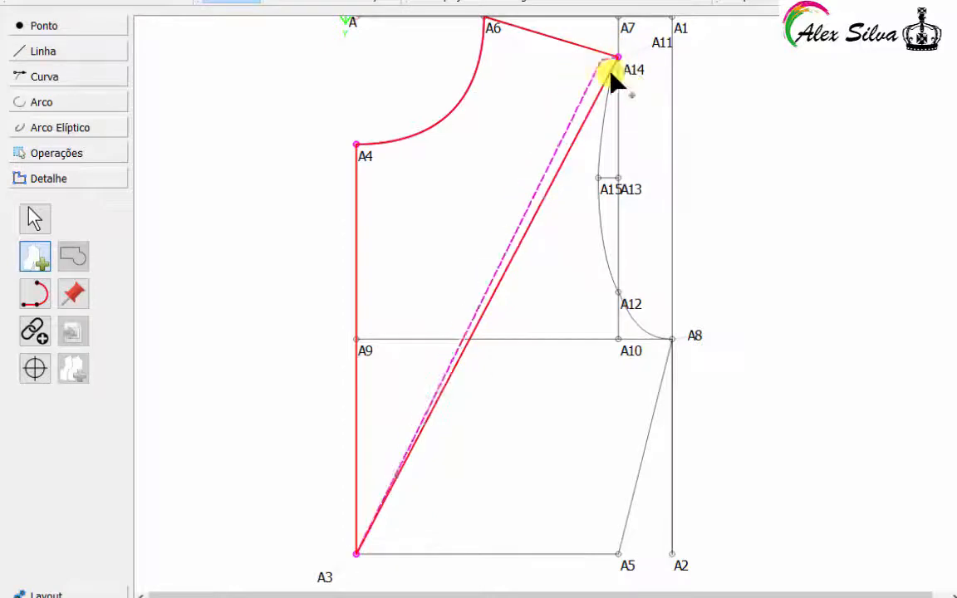
pyautogui.click(655, 402)
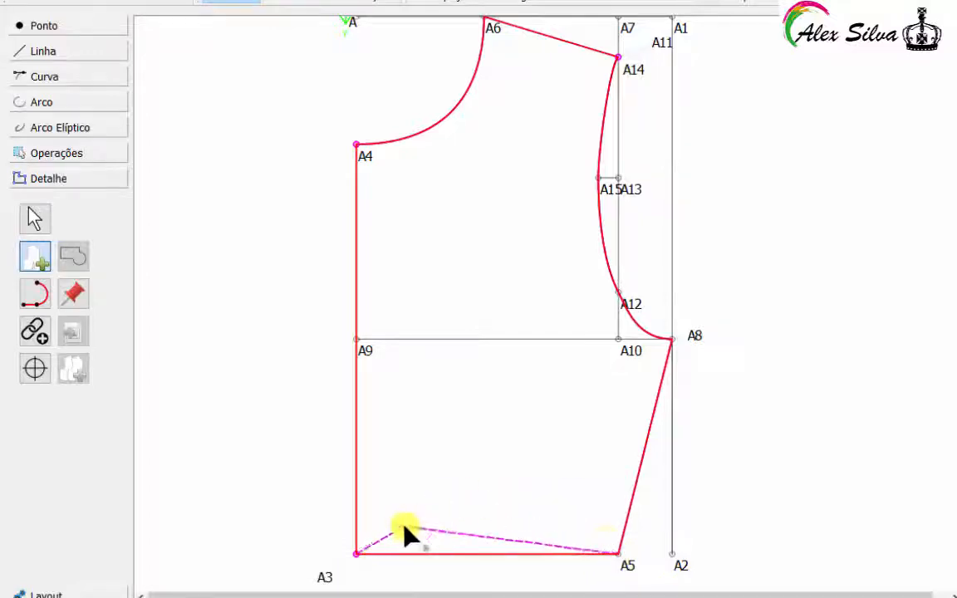
# Step: Close the traced outline along the hem back to A3 and create the piece from this main path
pyautogui.click(356, 553)
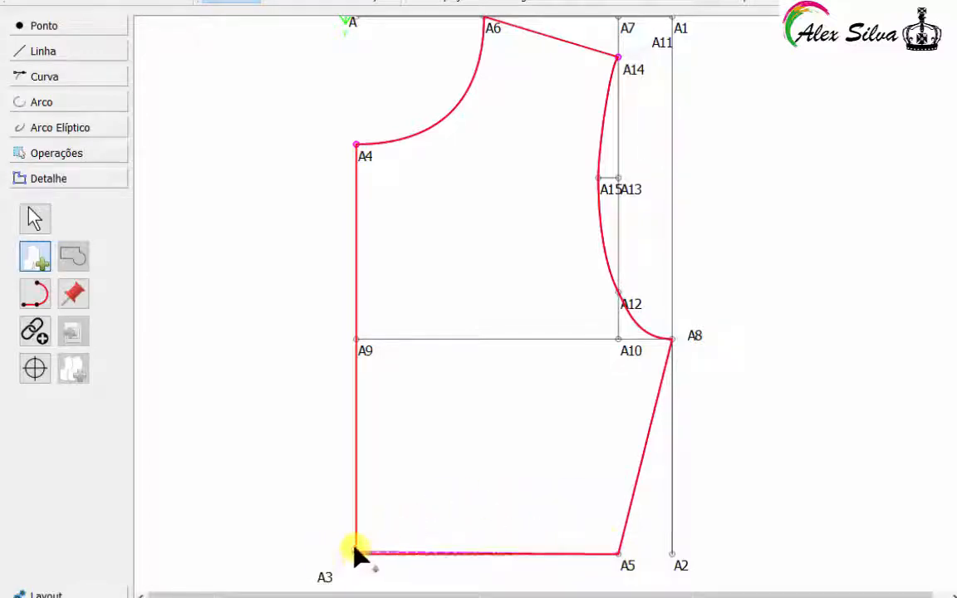
pyautogui.click(357, 554)
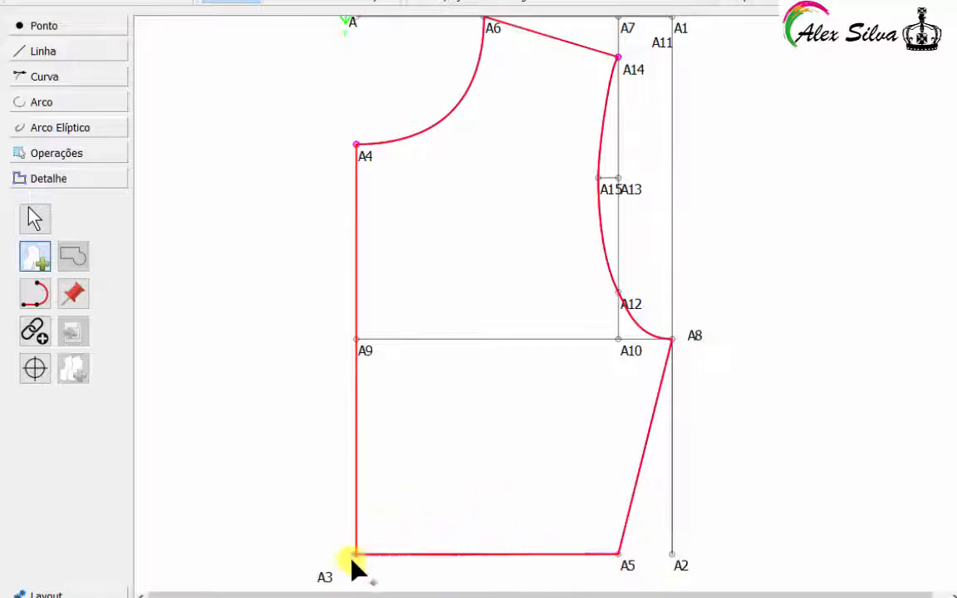
pyautogui.click(355, 553)
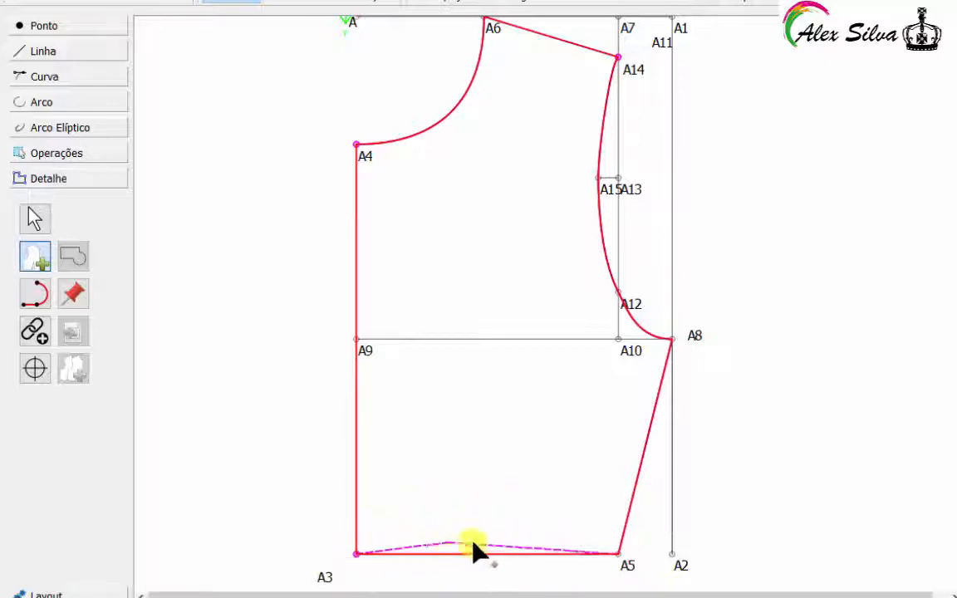
pyautogui.click(618, 551)
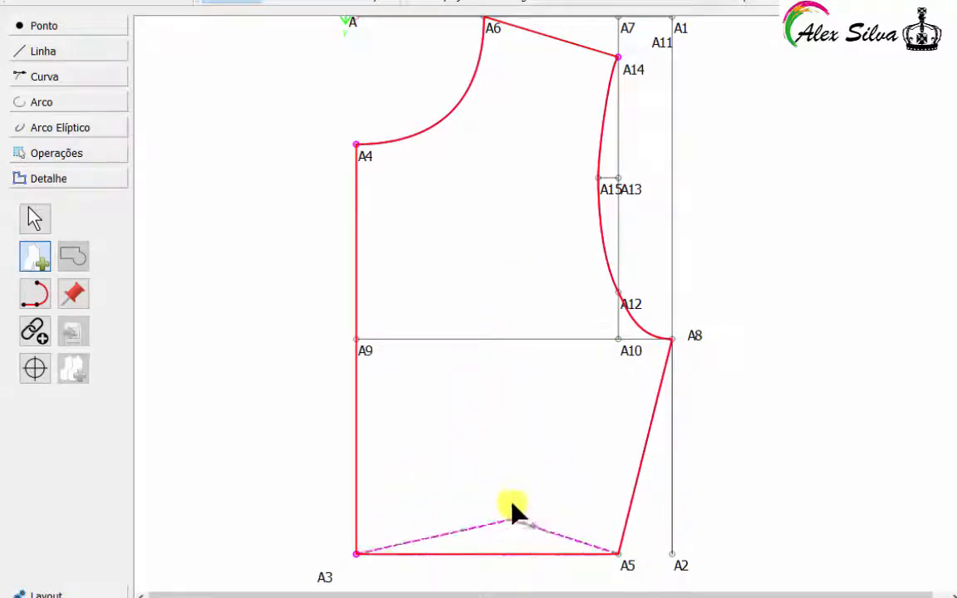
pyautogui.press('Return')
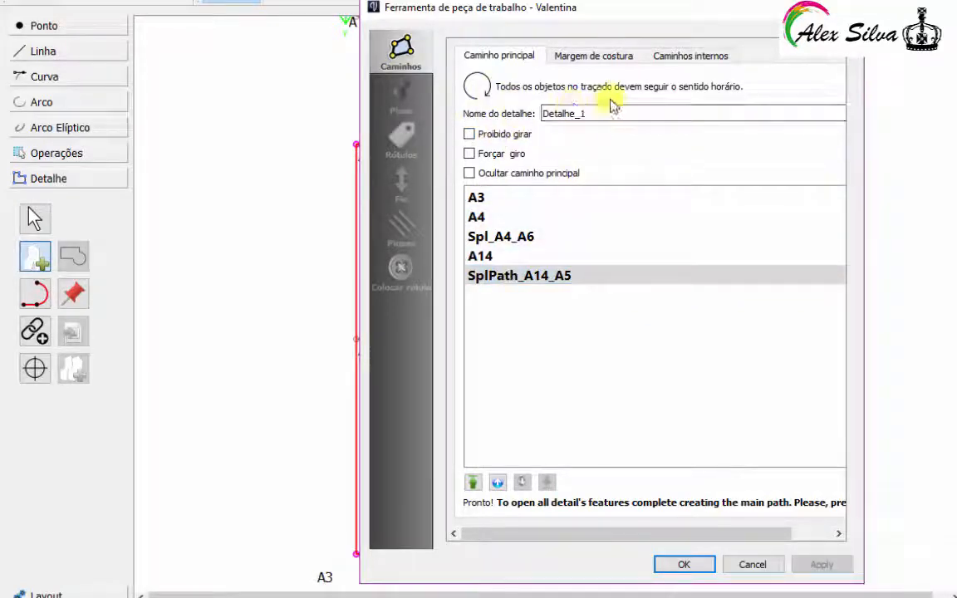
pyautogui.click(700, 564)
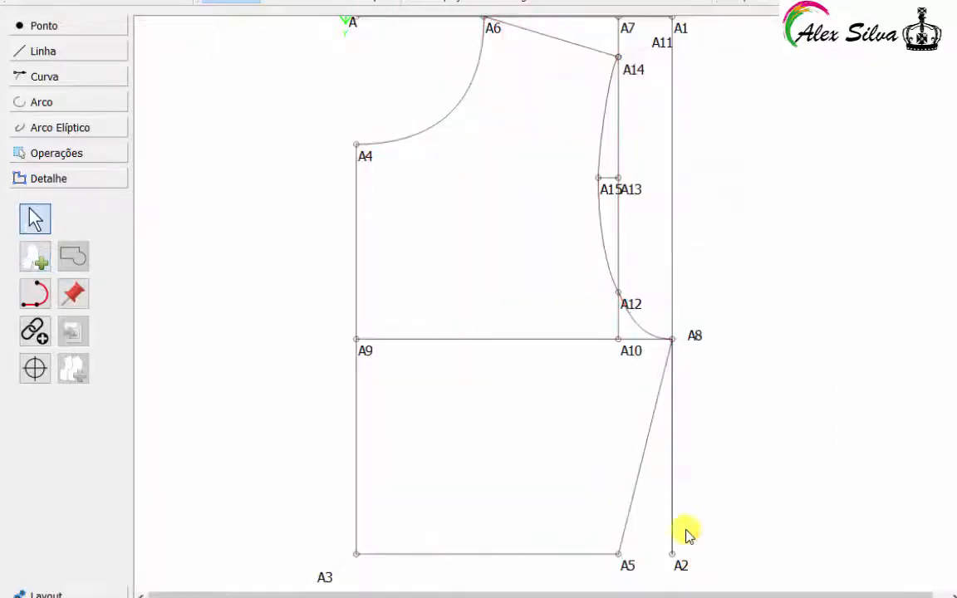
# Step: Inspect the whole front piece in Details mode, compare it with the construction draft, and return to Details mode
pyautogui.click(301, 3)
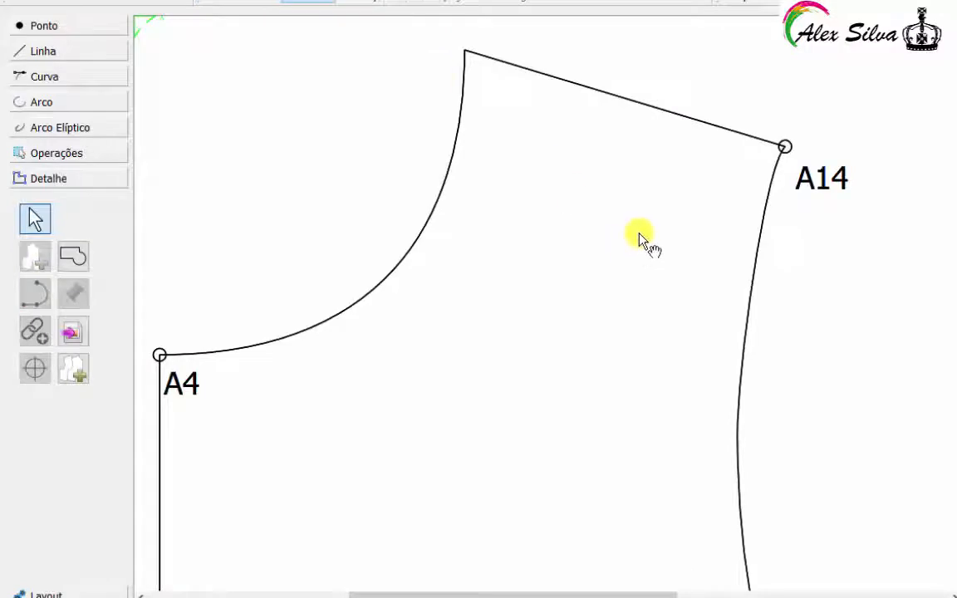
pyautogui.scroll(-5, 544, 303)
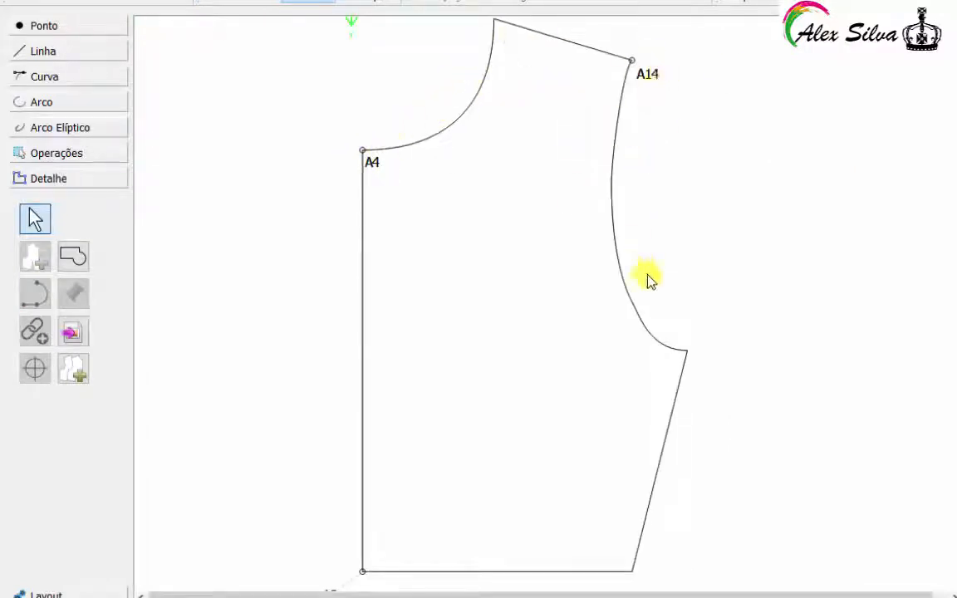
pyautogui.scroll(-1, 627, 477)
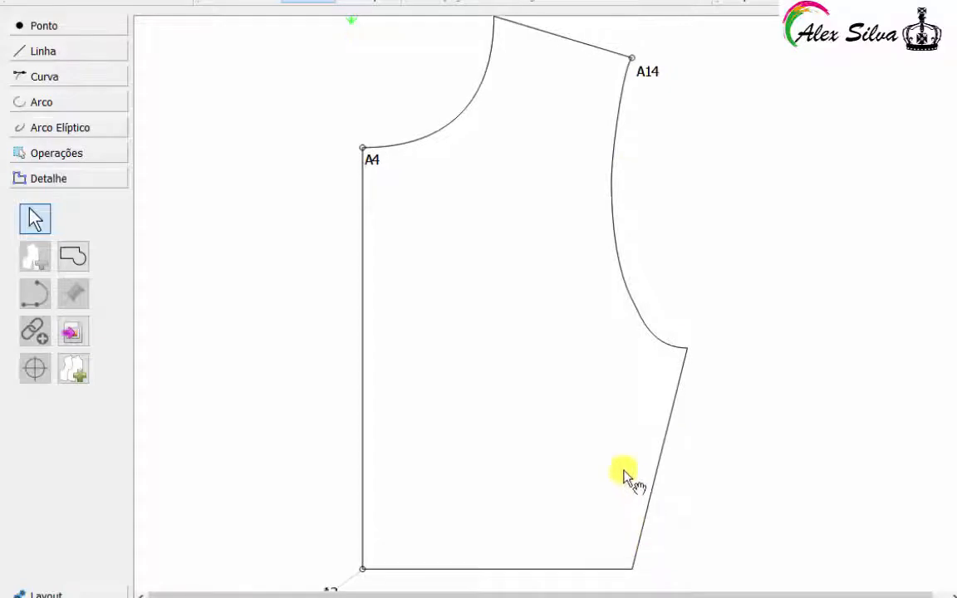
pyautogui.scroll(2, 625, 476)
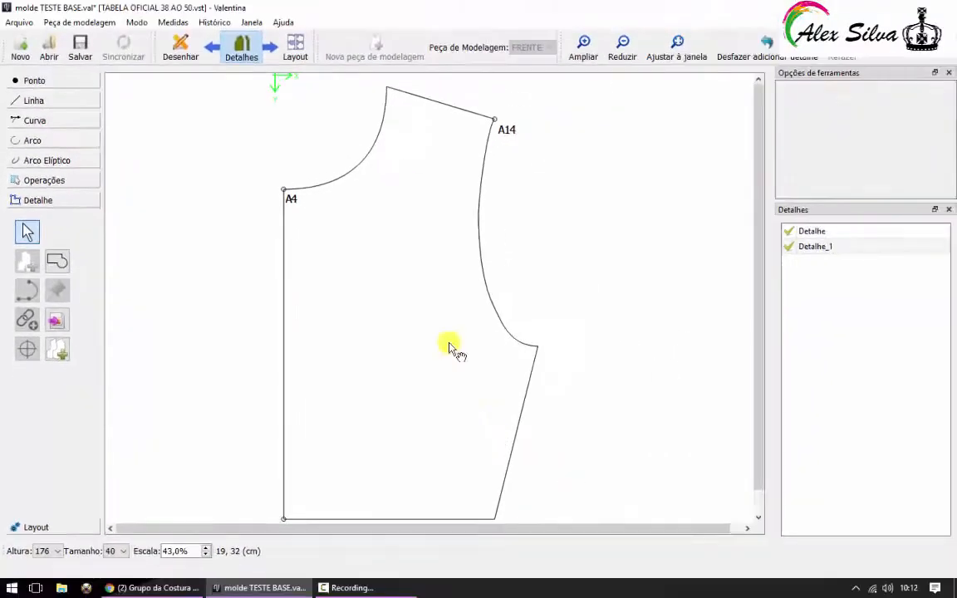
pyautogui.click(181, 47)
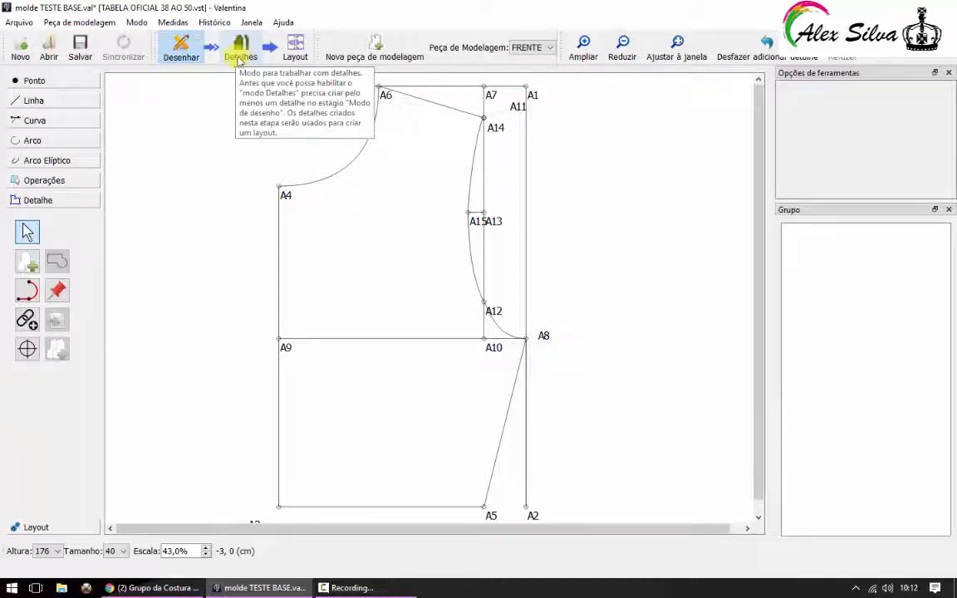
pyautogui.click(240, 55)
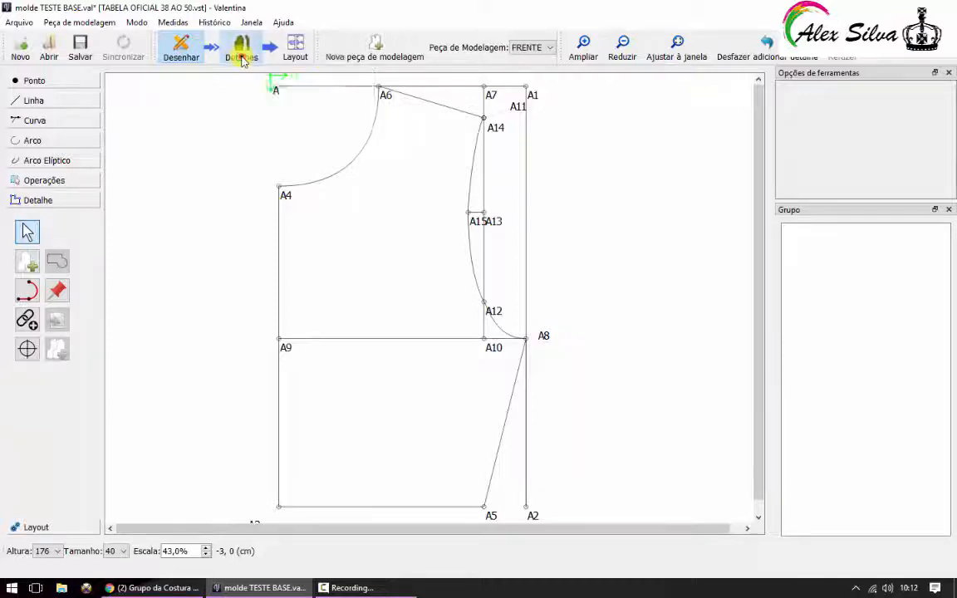
# Step: Preview the front piece in sizes 42, 44 and 46, keeping the whole outline in view
pyautogui.click(124, 552)
pyautogui.click(110, 496)
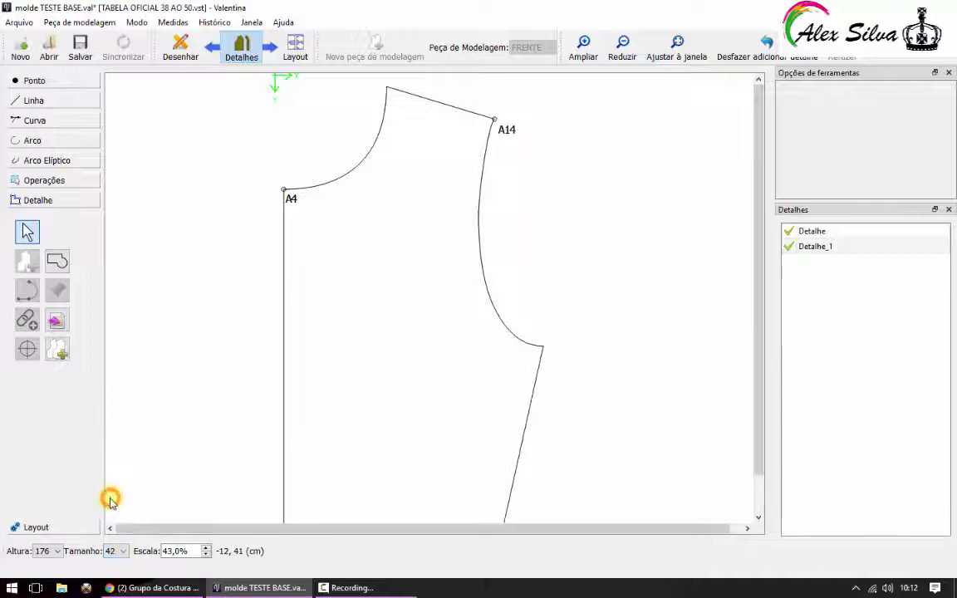
pyautogui.click(674, 55)
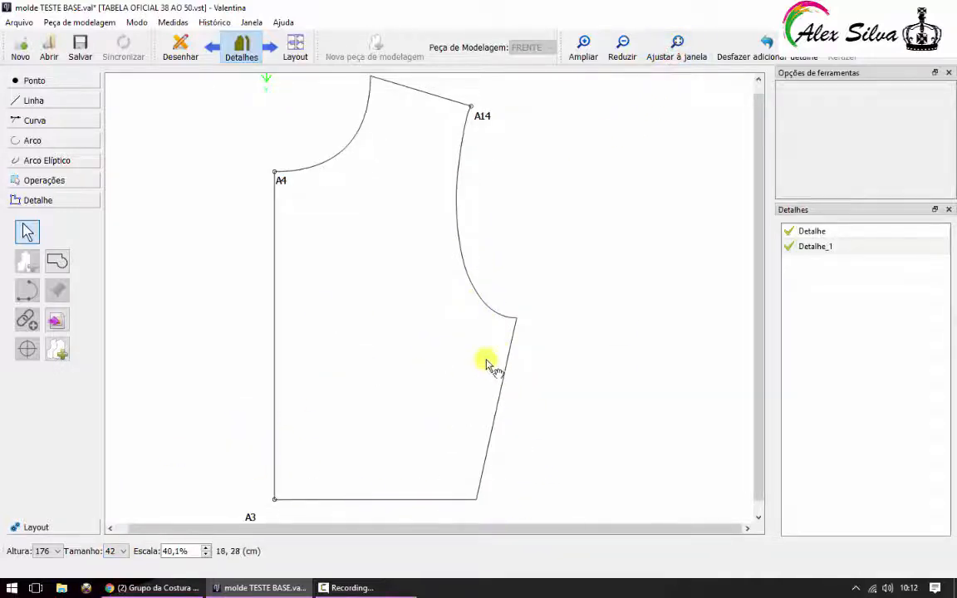
pyautogui.click(126, 552)
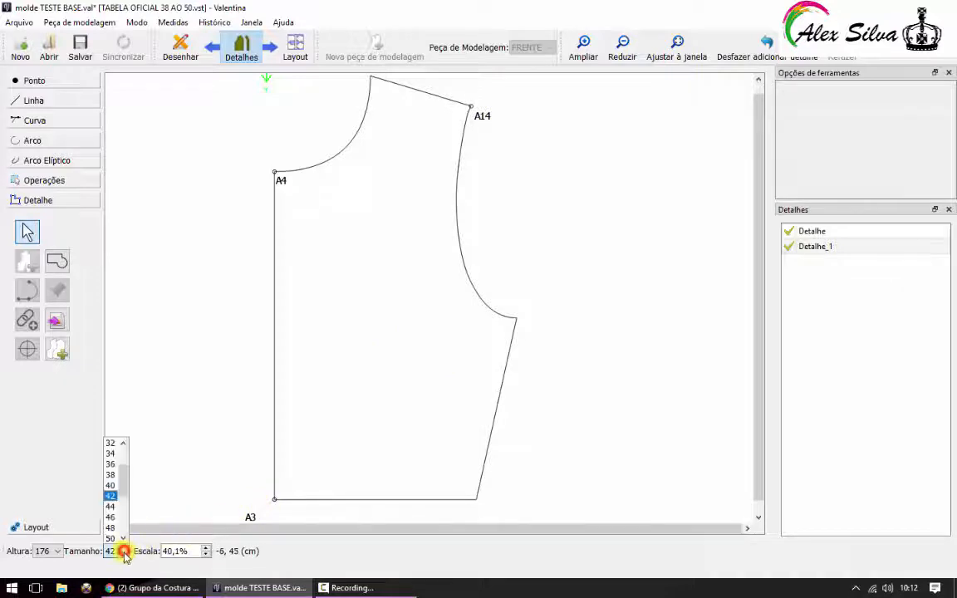
pyautogui.click(112, 506)
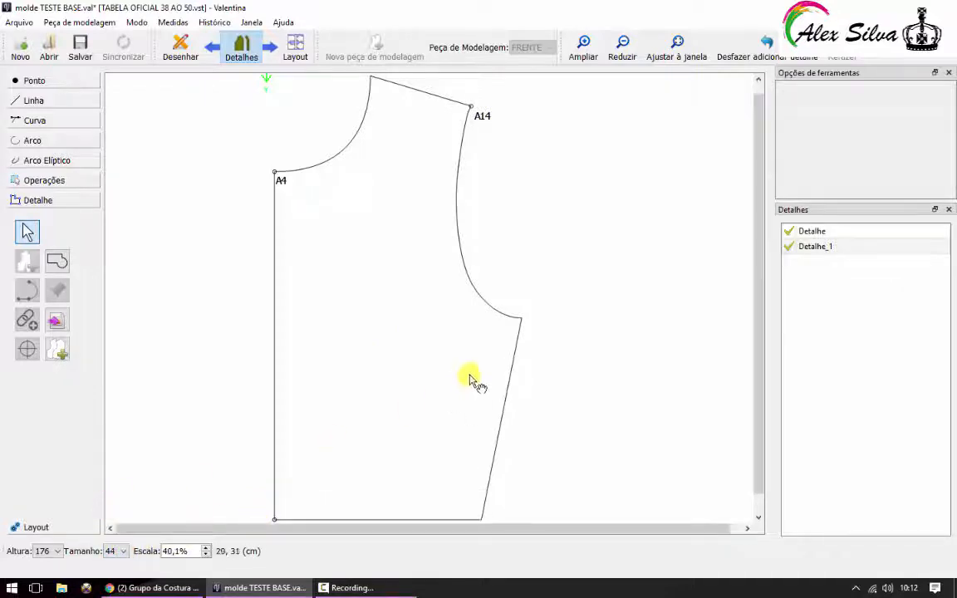
pyautogui.scroll(-1, 365, 320)
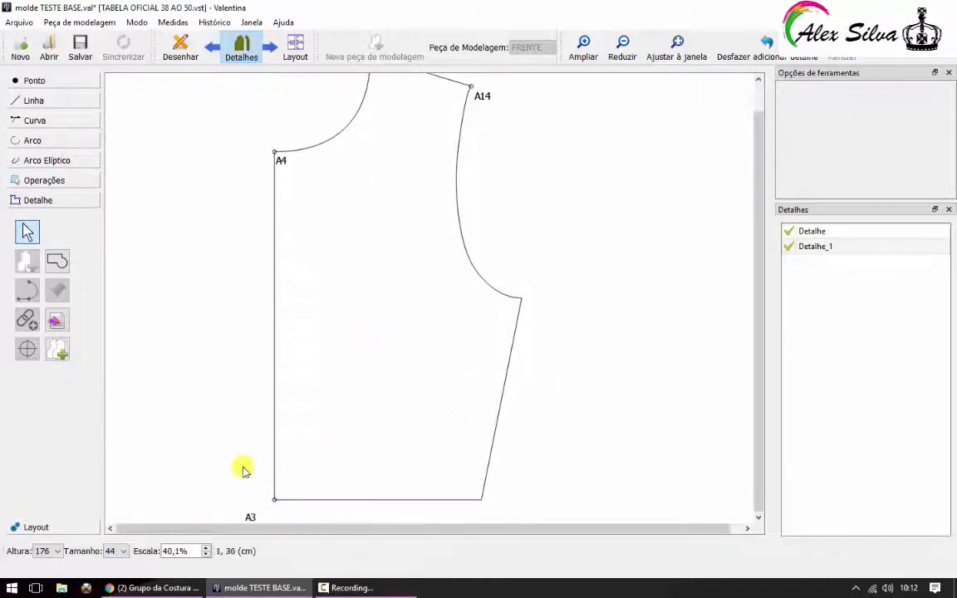
pyautogui.click(124, 551)
pyautogui.click(111, 517)
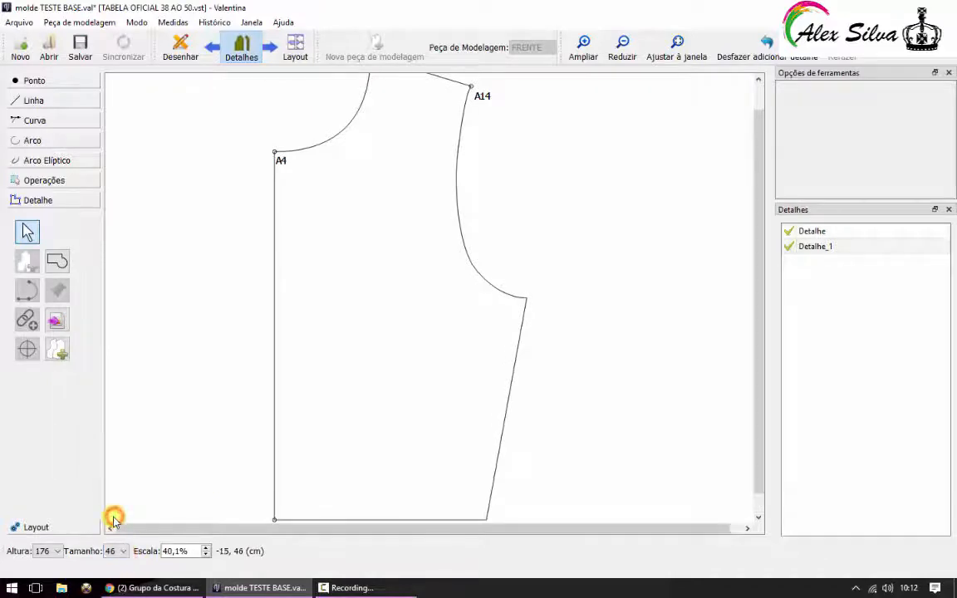
pyautogui.click(677, 50)
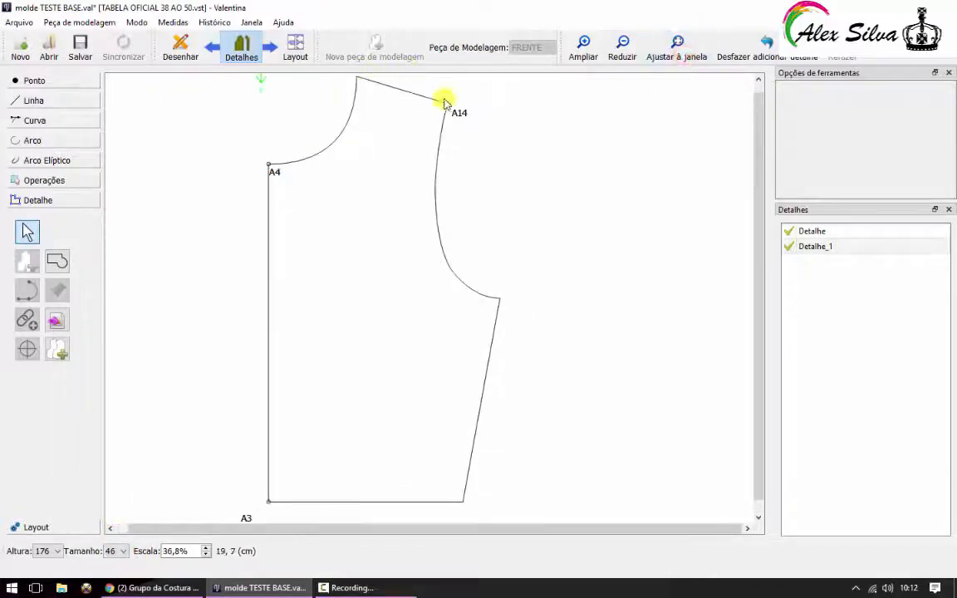
pyautogui.click(616, 54)
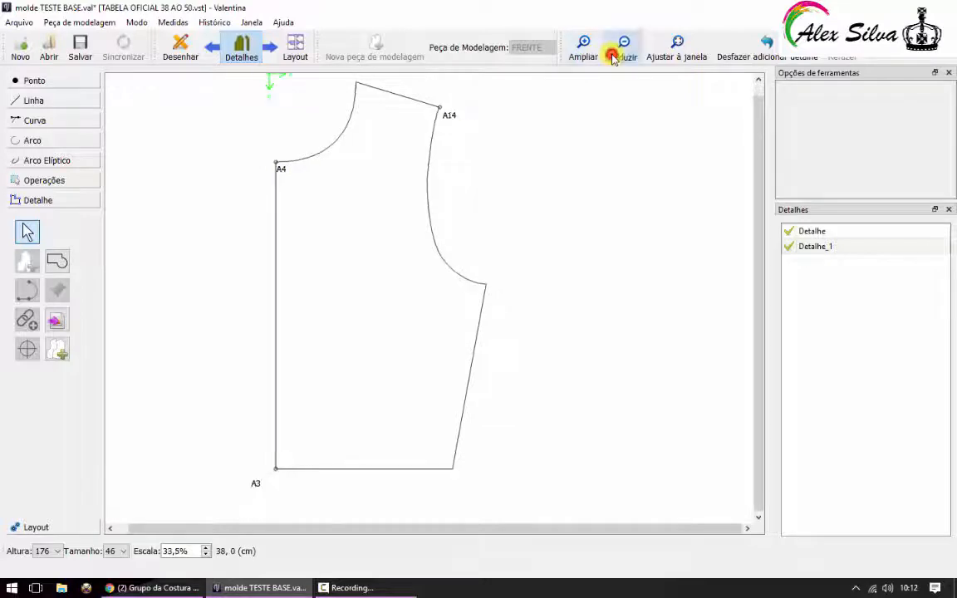
# Step: Set the size back to 40 and step up through 42, 44 and 46 to compare how the piece grades
pyautogui.click(122, 551)
pyautogui.click(115, 485)
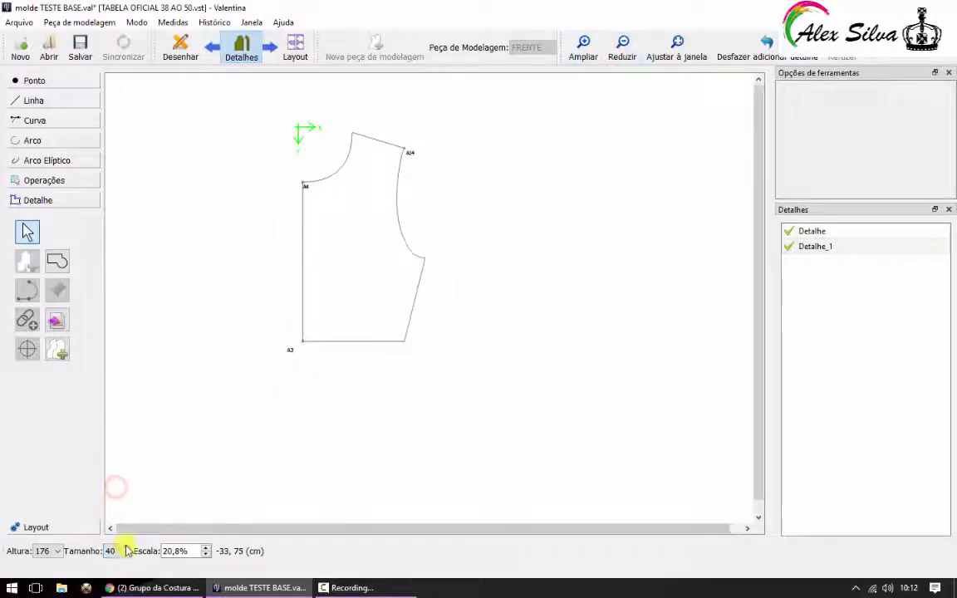
pyautogui.click(123, 551)
pyautogui.click(111, 496)
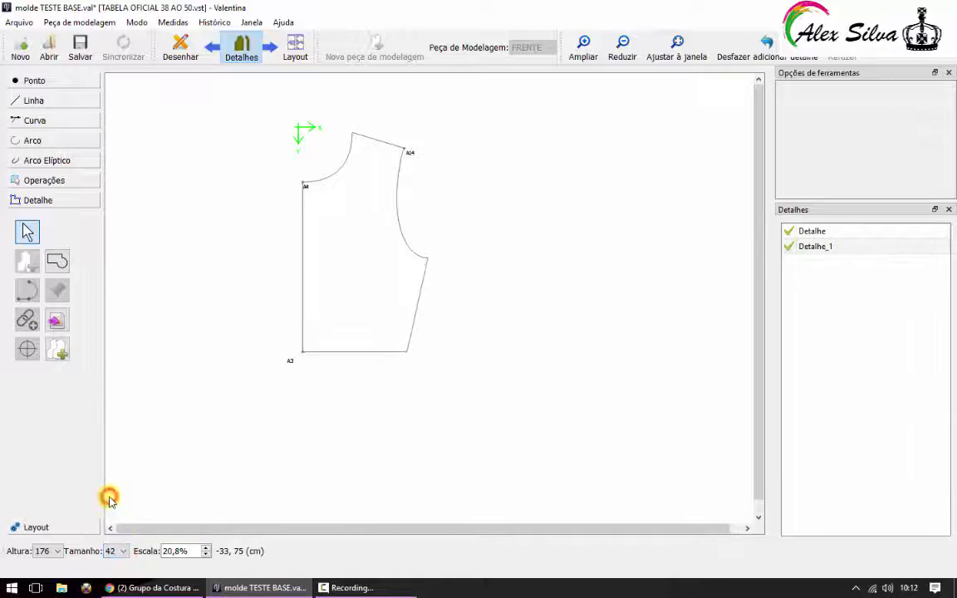
pyautogui.click(124, 550)
pyautogui.click(111, 507)
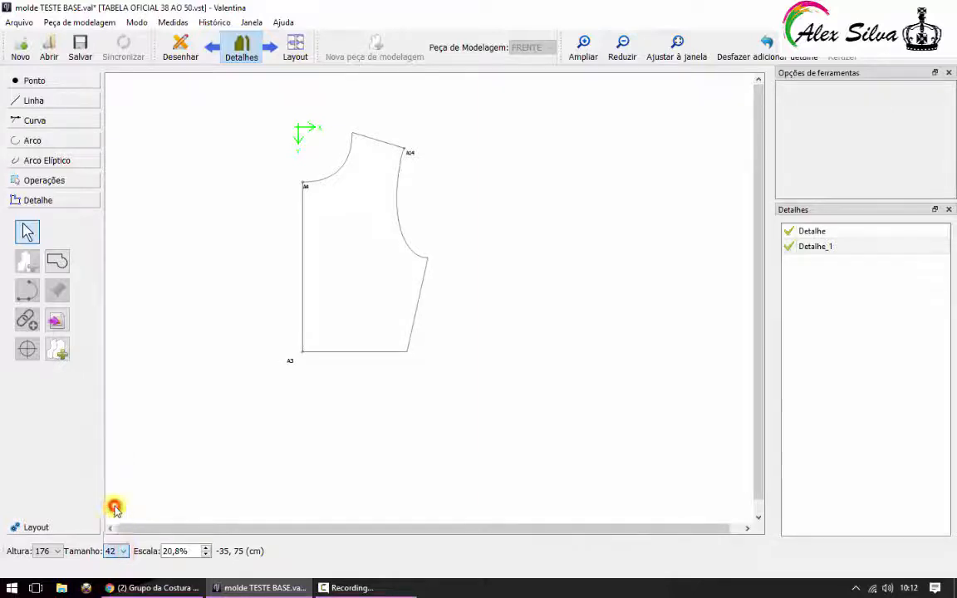
pyautogui.click(123, 551)
pyautogui.click(114, 516)
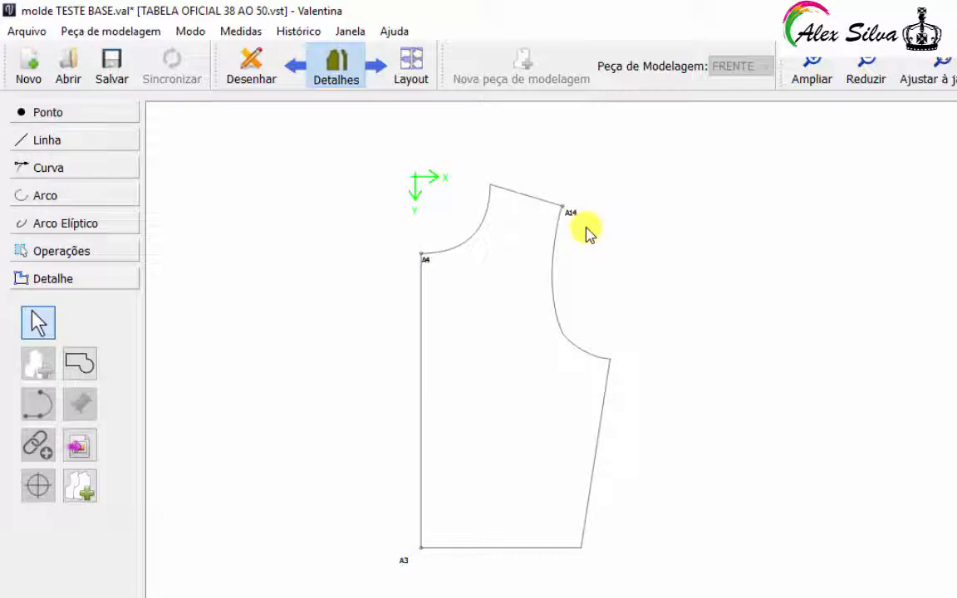
# Step: Return to the construction draft, and try to create a layout of the pieces on A4 (96ppi) paper
pyautogui.click(252, 70)
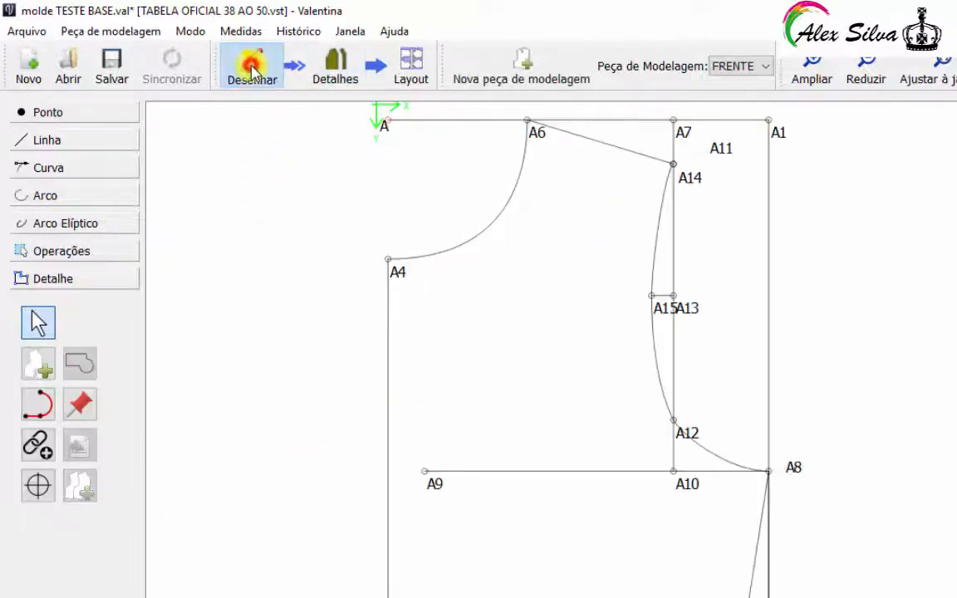
pyautogui.click(415, 74)
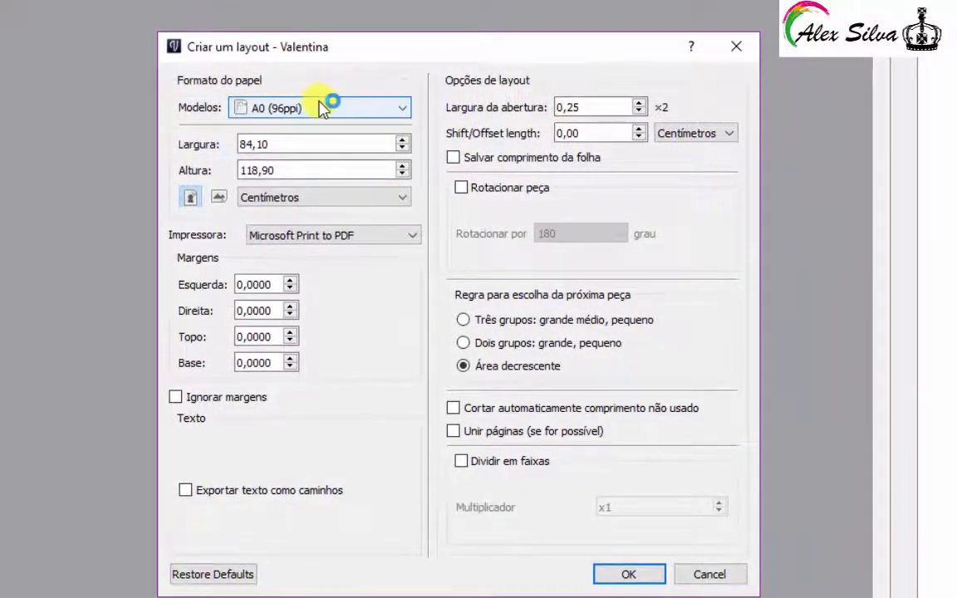
pyautogui.click(402, 109)
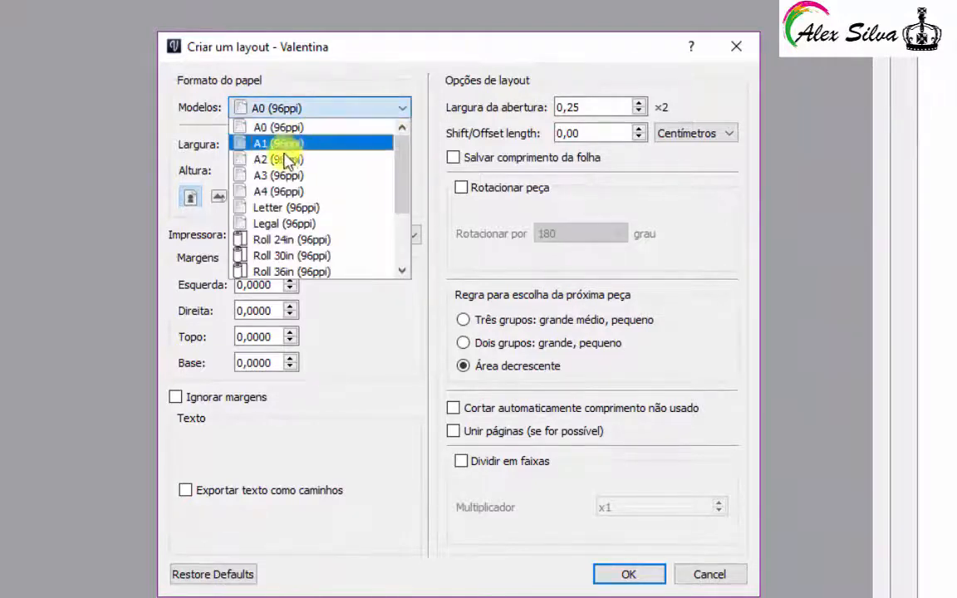
pyautogui.click(271, 191)
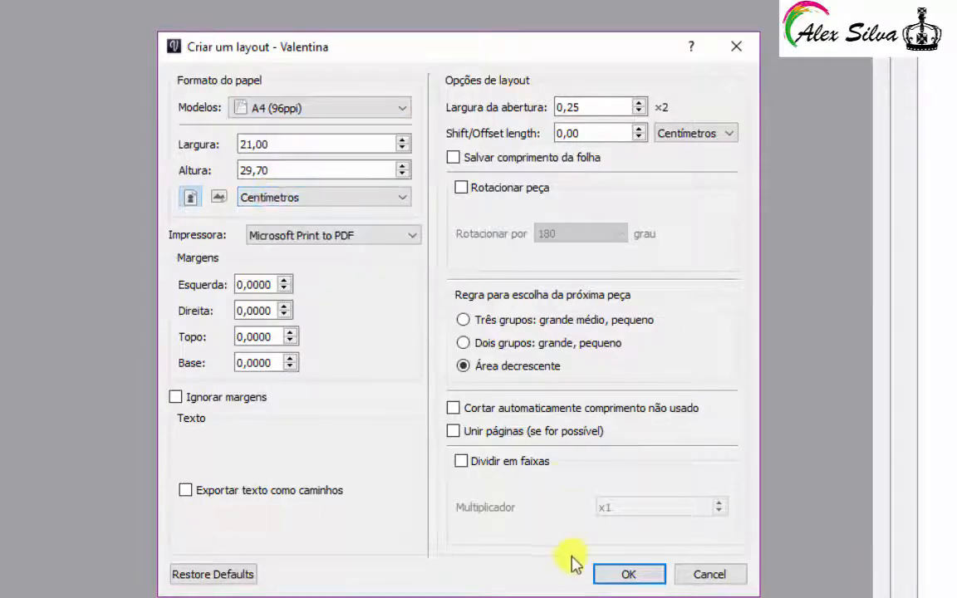
pyautogui.click(599, 572)
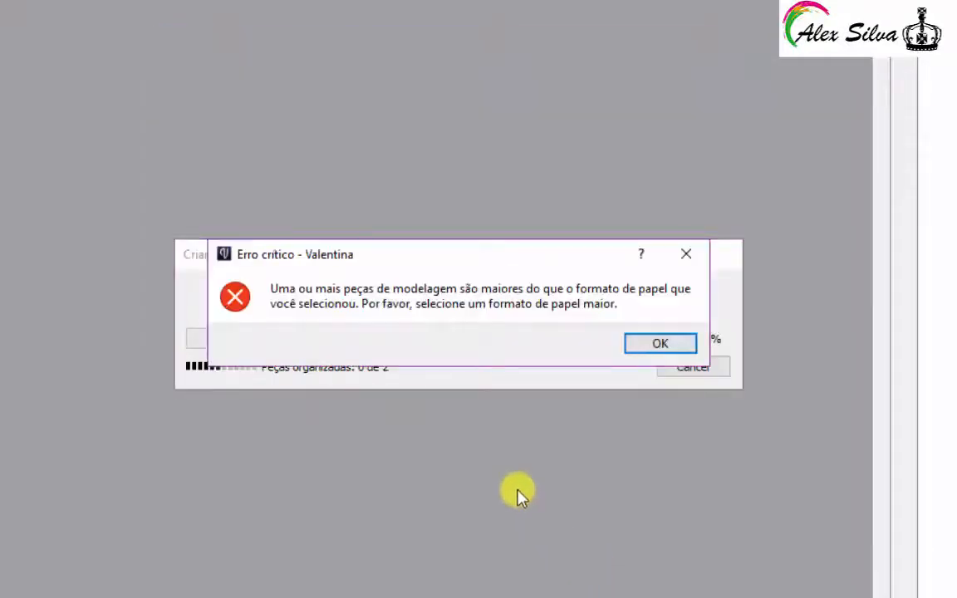
pyautogui.click(648, 347)
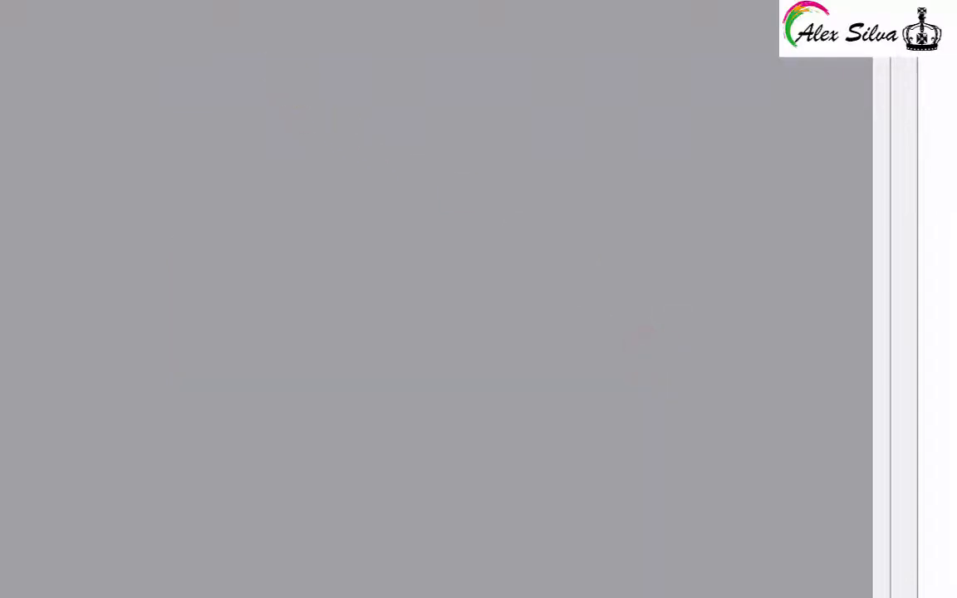
# Step: Try to create a layout of the pieces on A3 (96ppi) paper
pyautogui.hotkey('ctrl', 'l')
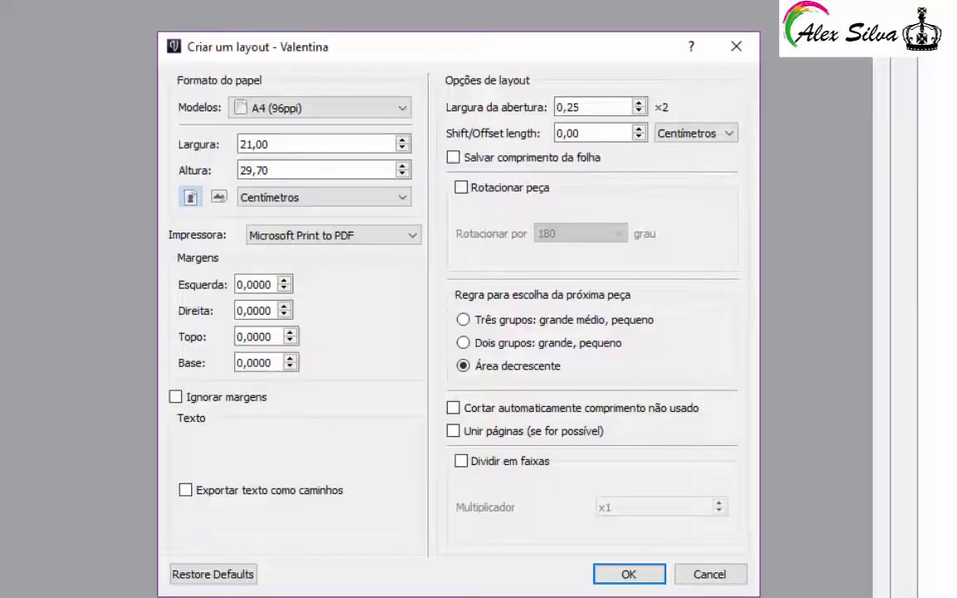
pyautogui.click(404, 109)
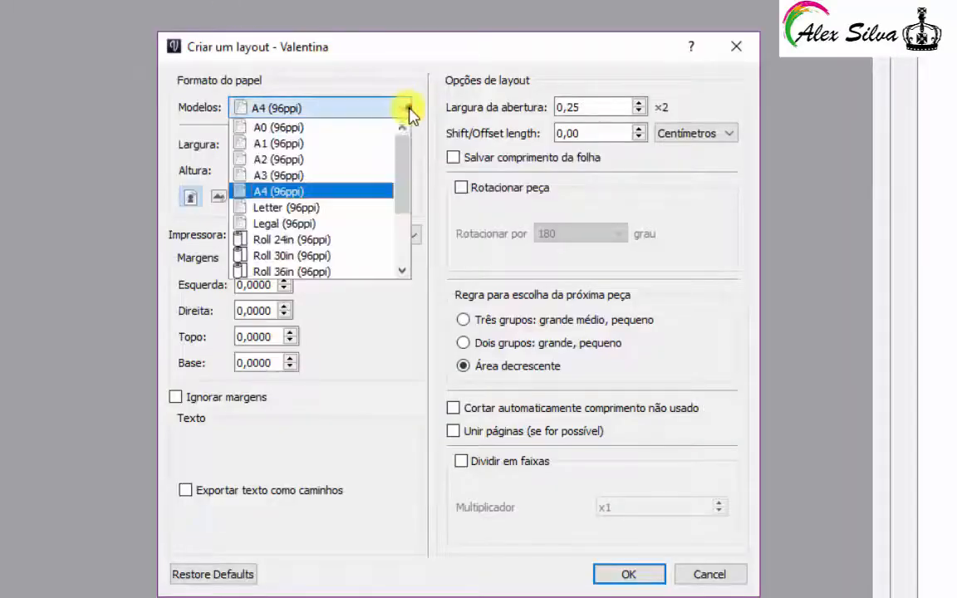
pyautogui.click(299, 175)
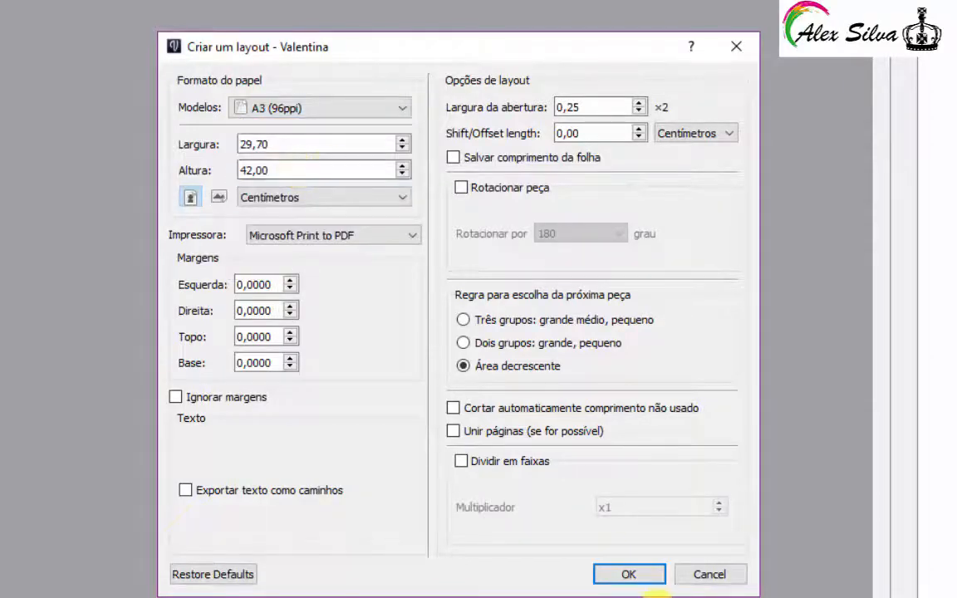
pyautogui.click(267, 145)
pyautogui.click(277, 170)
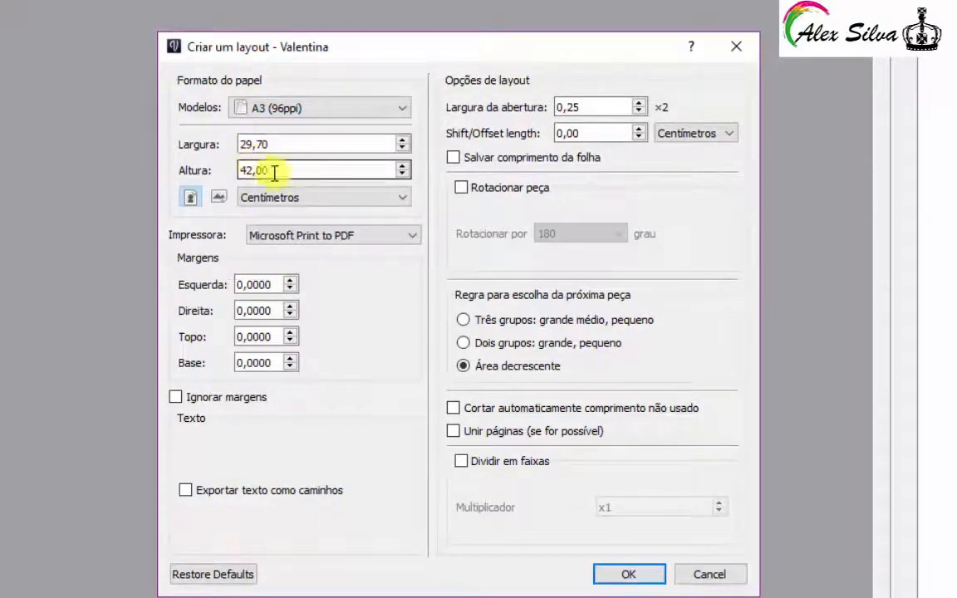
pyautogui.click(621, 573)
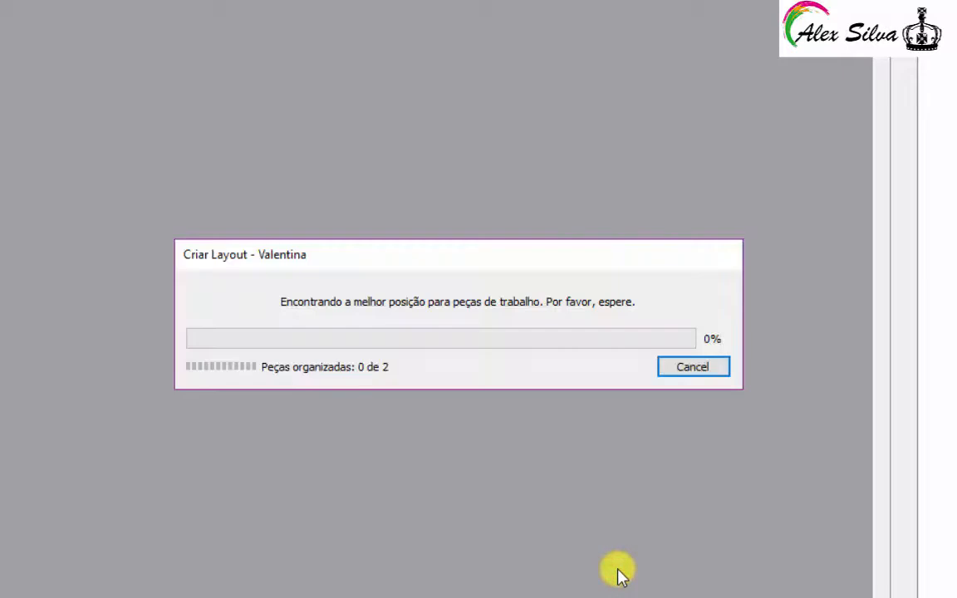
pyautogui.click(688, 370)
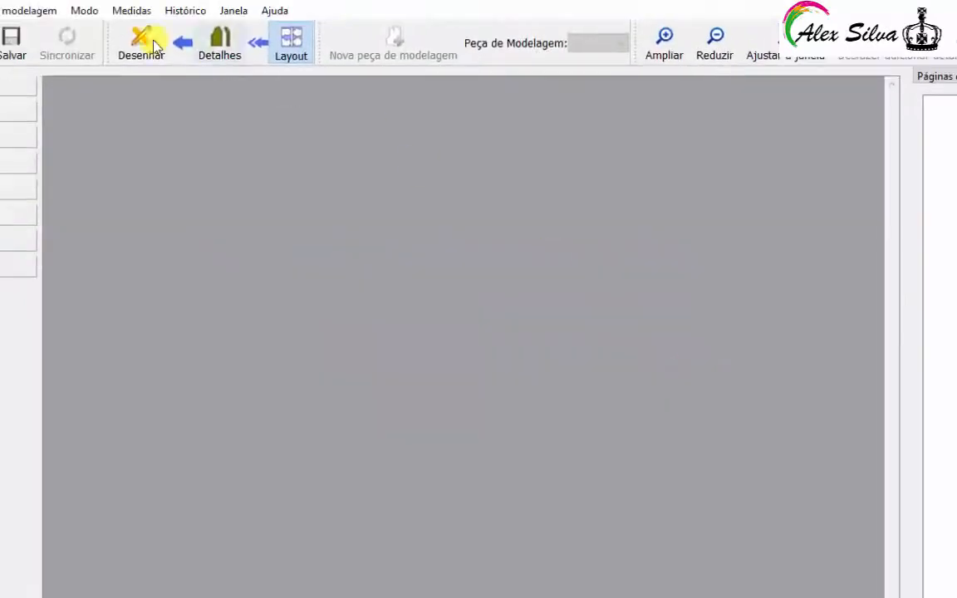
# Step: Create a layout of the pieces on A1 (96ppi) paper from Details mode and look over its first page
pyautogui.click(219, 44)
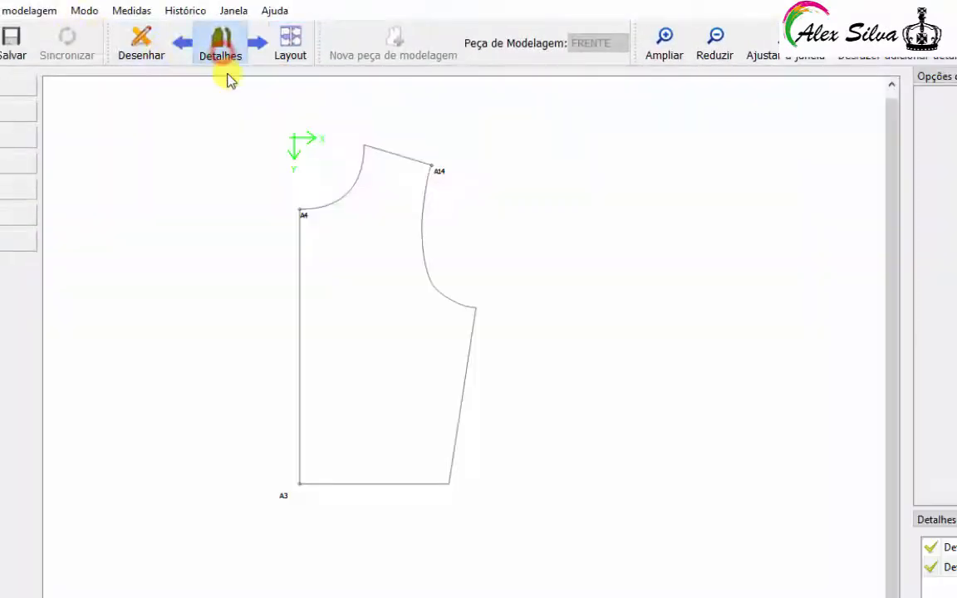
pyautogui.click(291, 46)
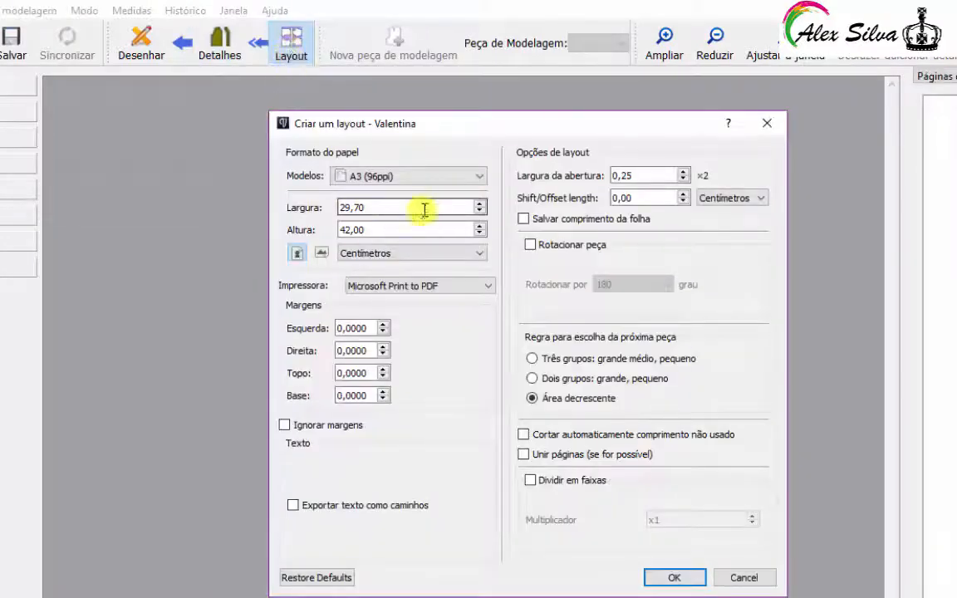
pyautogui.click(475, 177)
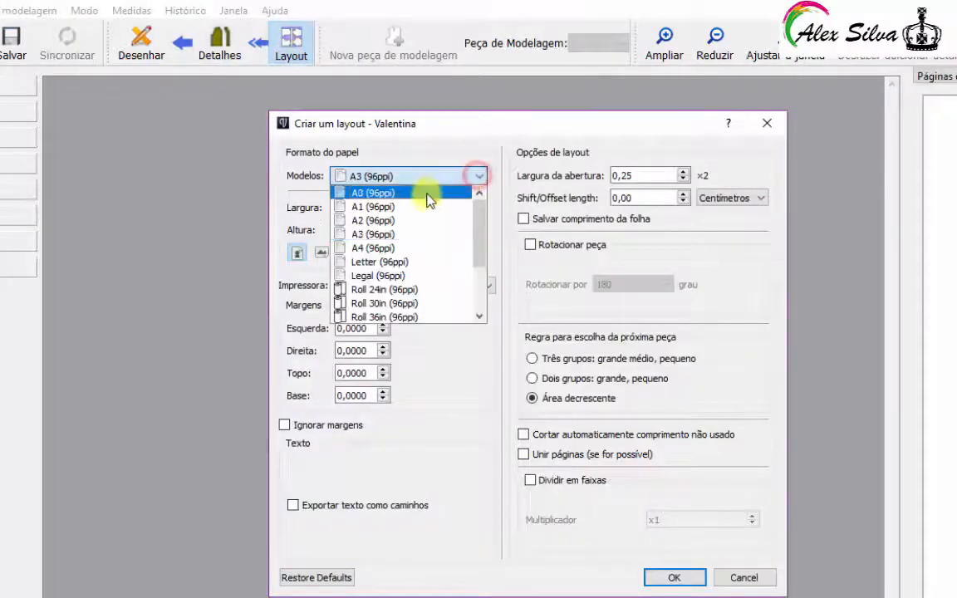
pyautogui.click(400, 205)
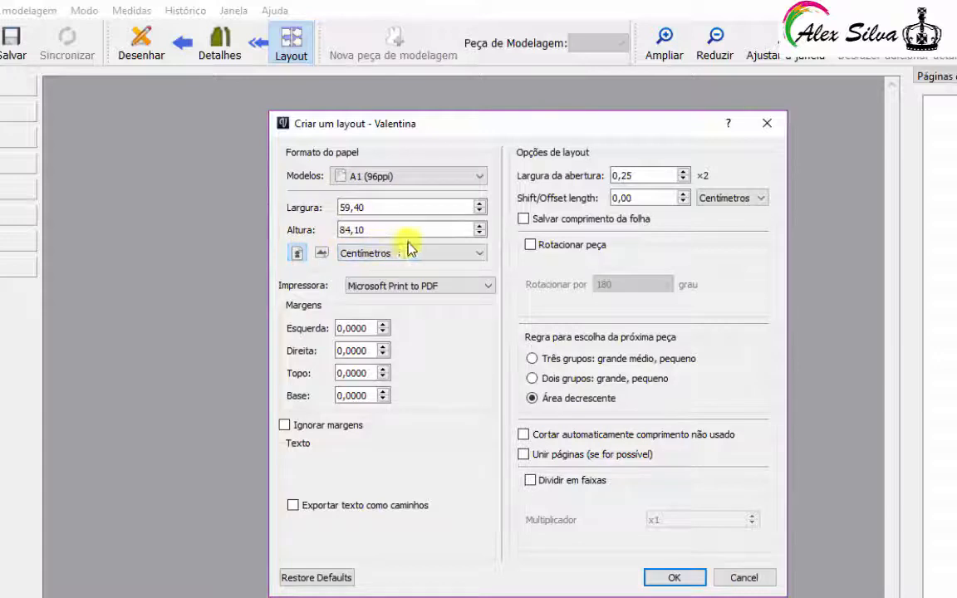
pyautogui.click(669, 577)
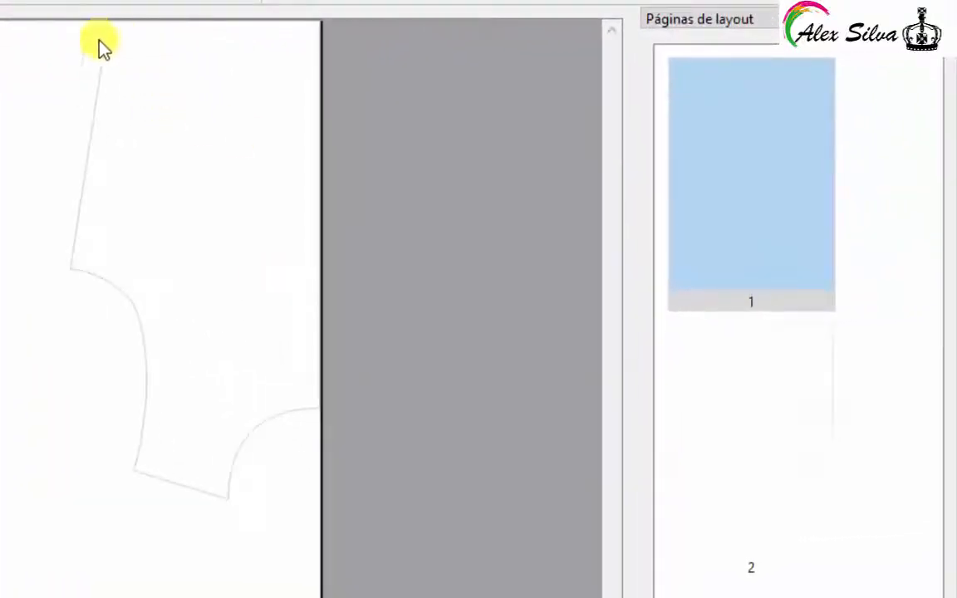
pyautogui.click(323, 2)
pyautogui.click(323, 2)
pyautogui.click(323, 2)
pyautogui.click(323, 2)
pyautogui.scroll(4, 310, 421)
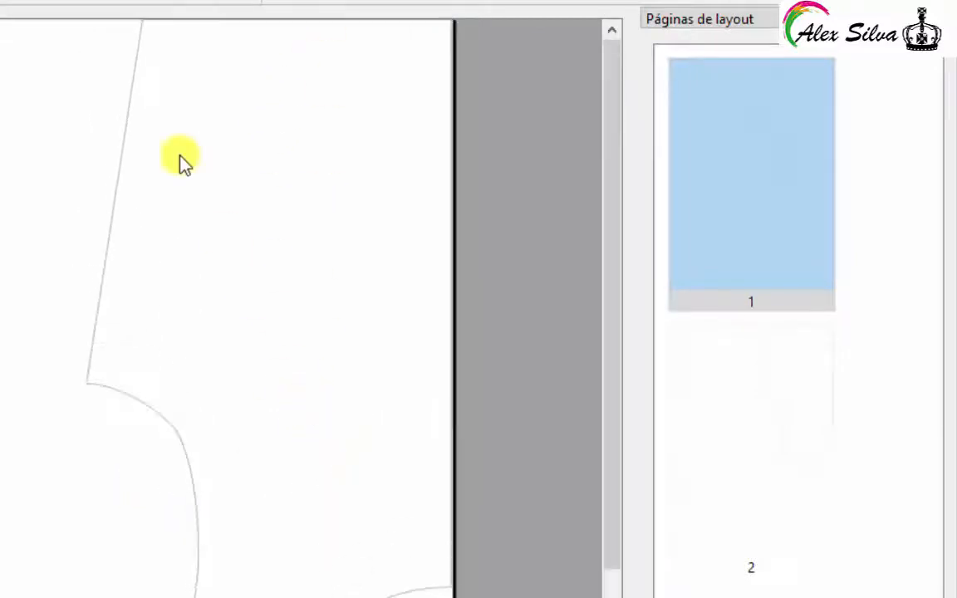
pyautogui.click(523, 12)
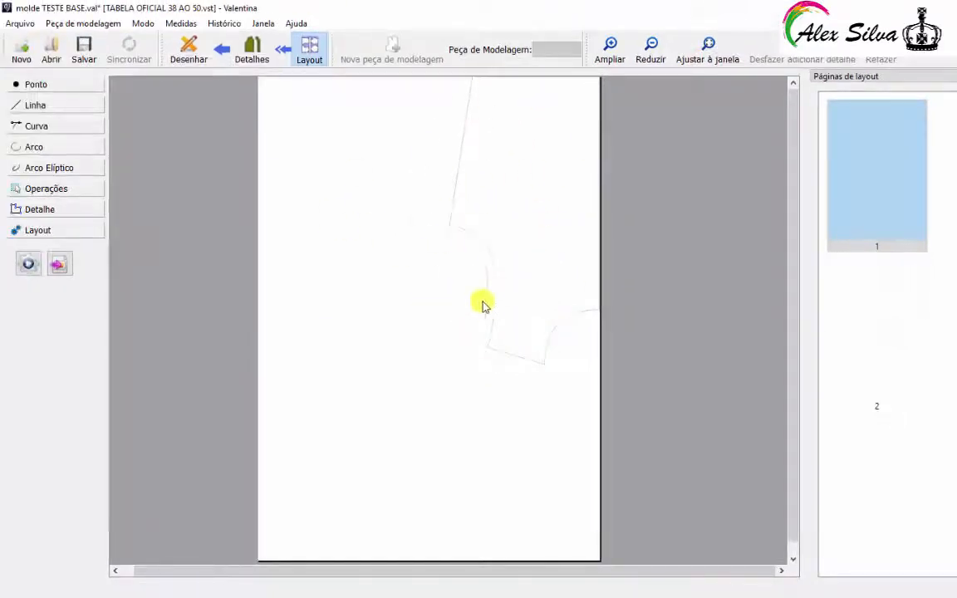
# Step: Preview the layout as a tiled PDF, accepting the outdated layout, look through its pages, and close the preview
pyautogui.click(23, 23)
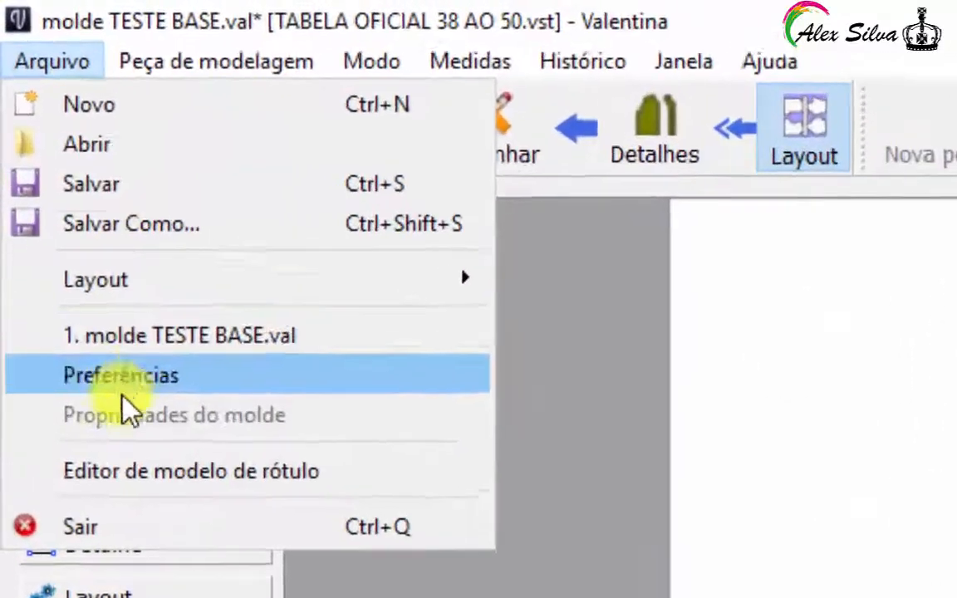
pyautogui.moveTo(181, 278)
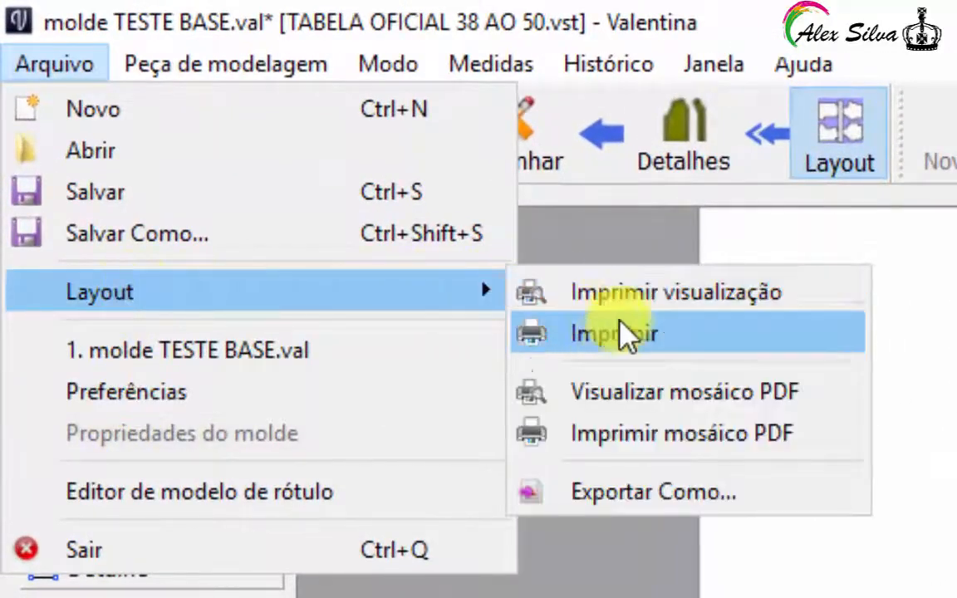
pyautogui.click(648, 390)
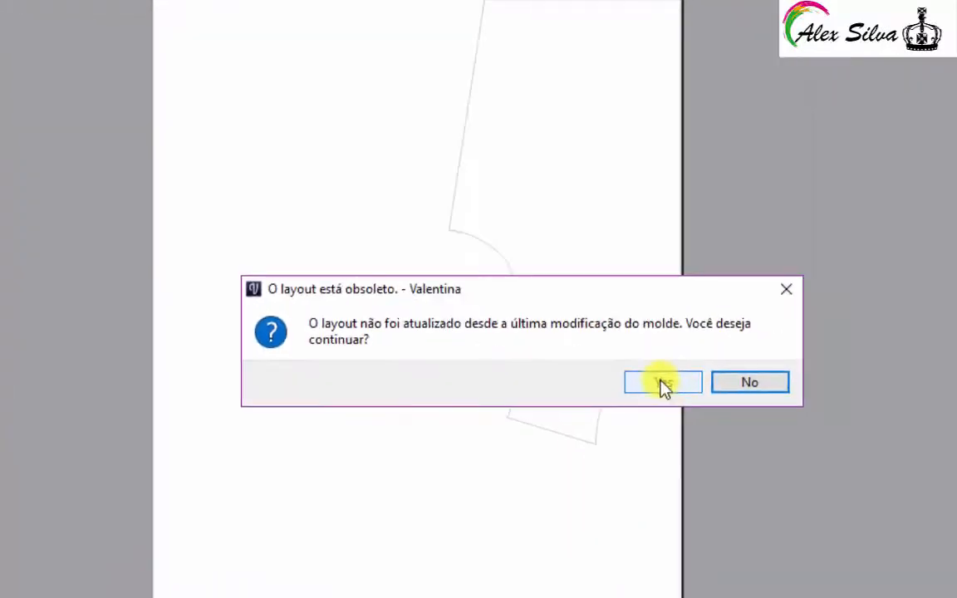
pyautogui.click(818, 466)
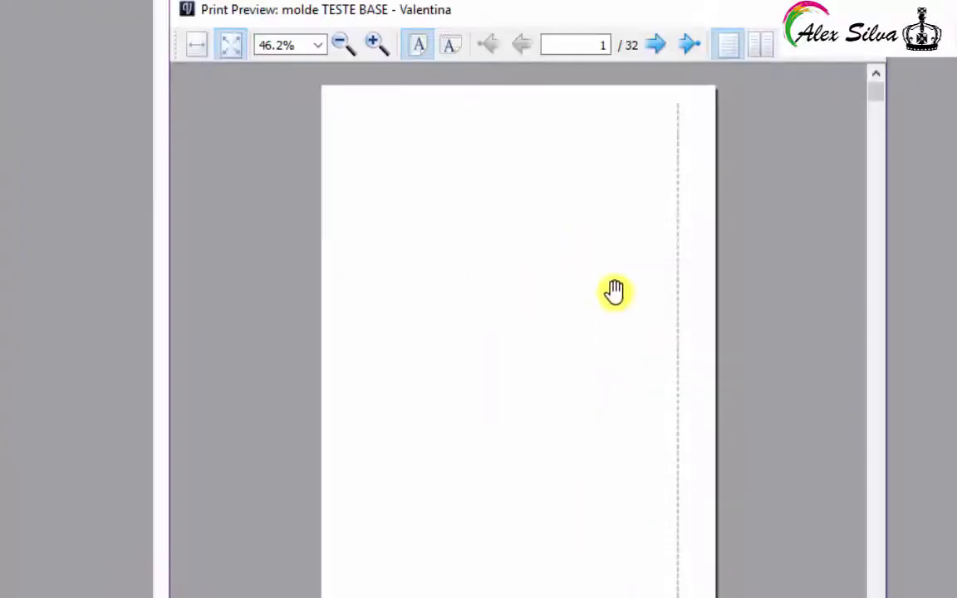
pyautogui.scroll(-10, 622, 276)
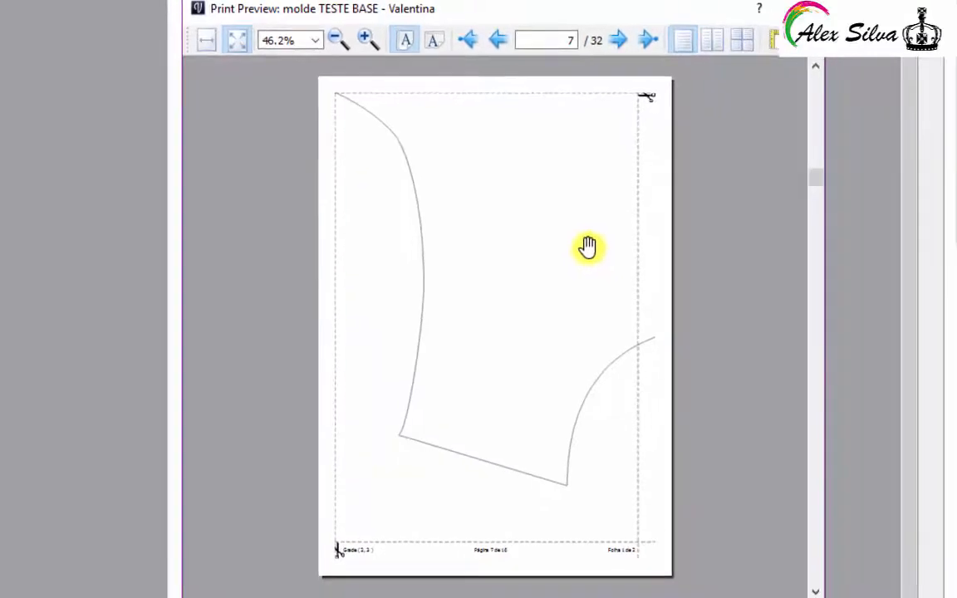
pyautogui.scroll(1, 587, 247)
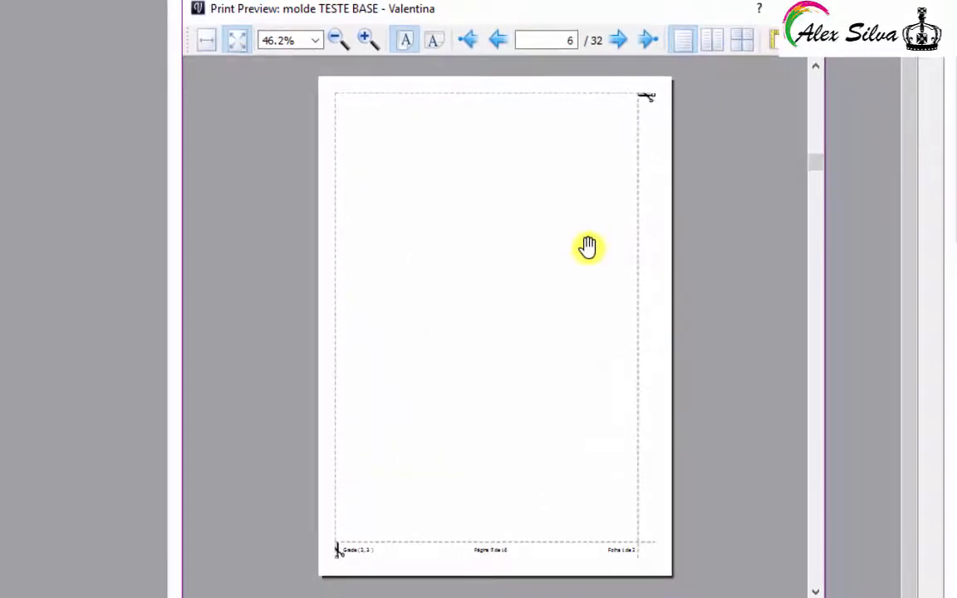
pyautogui.scroll(-3, 587, 247)
pyautogui.scroll(-1, 587, 246)
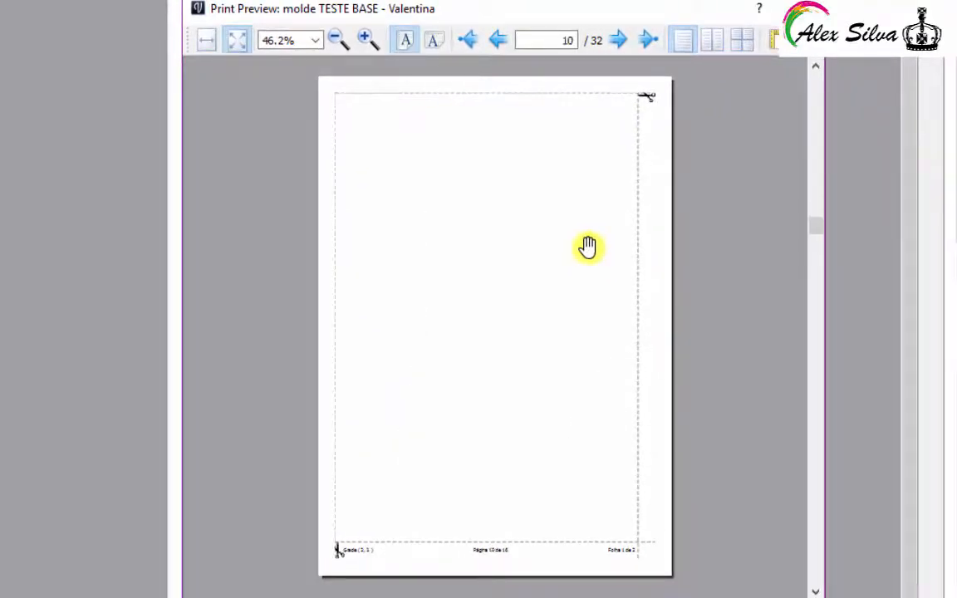
pyautogui.scroll(5, 588, 247)
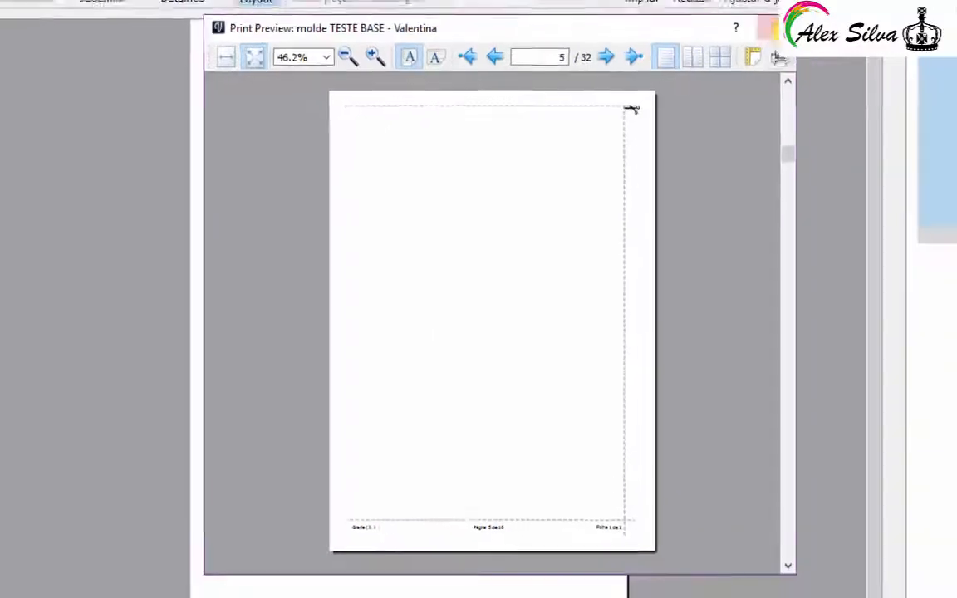
pyautogui.click(794, 8)
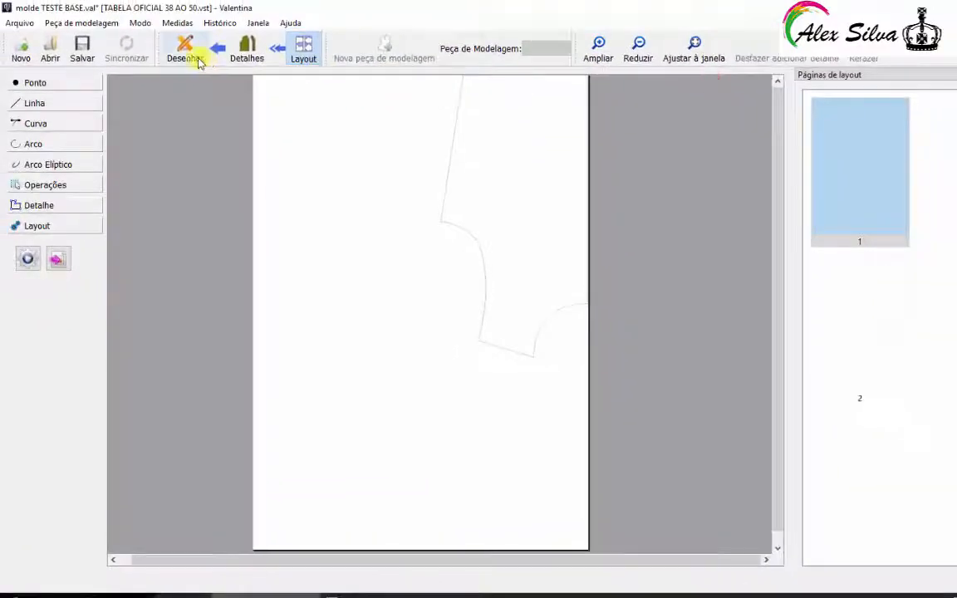
# Step: Return to the FRENTE construction draft, fit it to the window, and set the size to 40
pyautogui.click(187, 56)
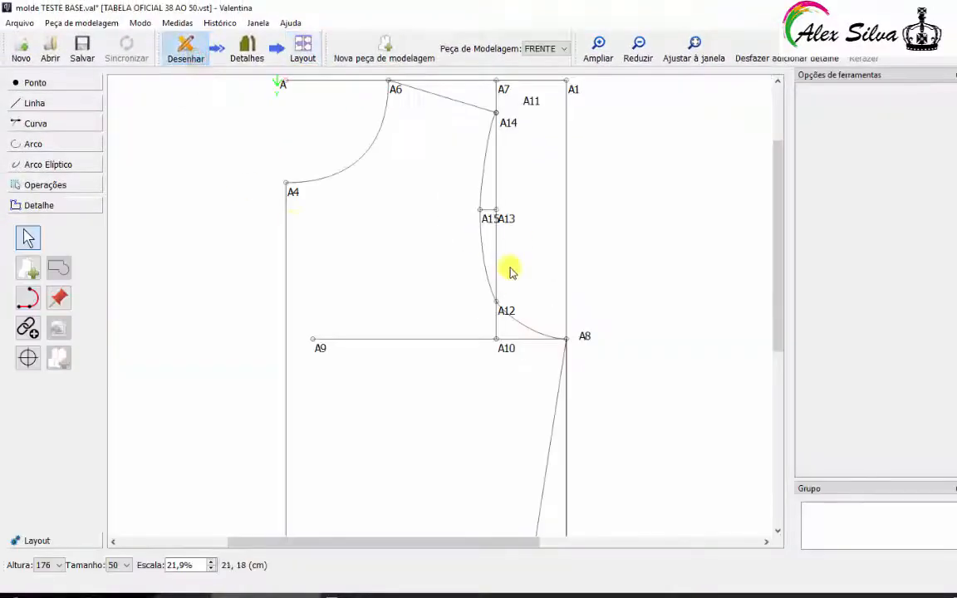
pyautogui.click(680, 59)
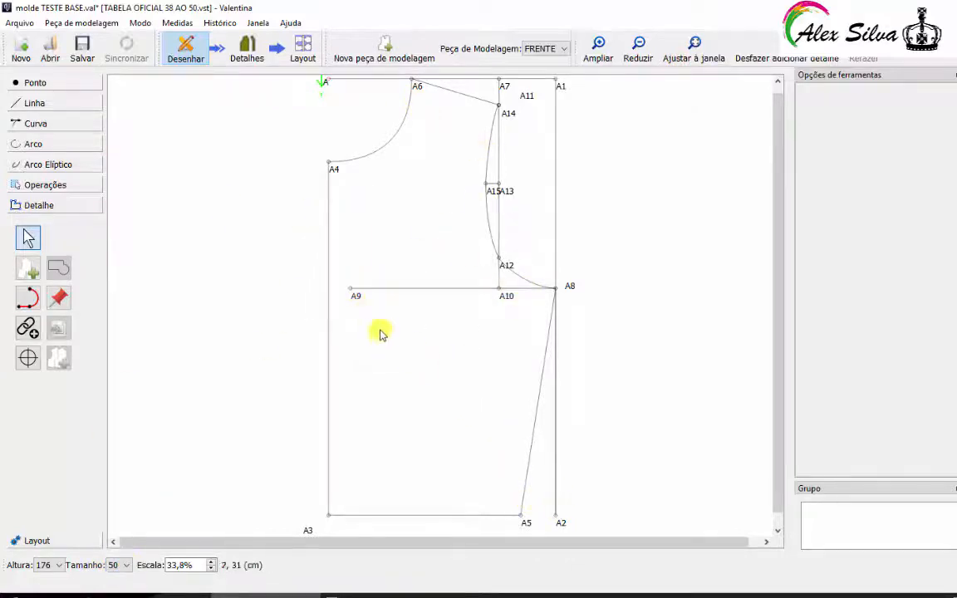
pyautogui.click(126, 565)
pyautogui.click(112, 499)
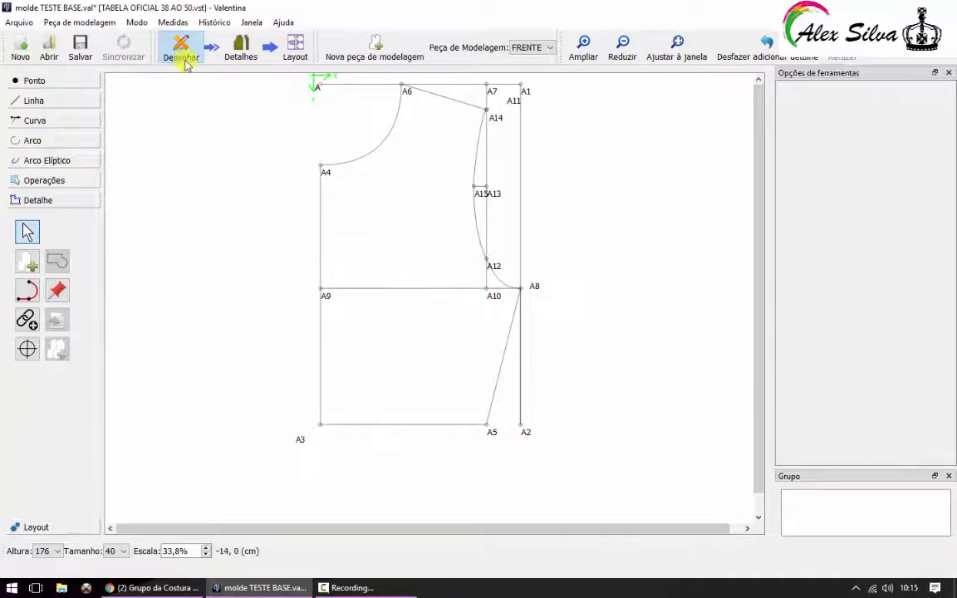
# Step: Switch to the browser and look through the discussion page of the Facebook group Grupo da Costura
pyautogui.click(156, 587)
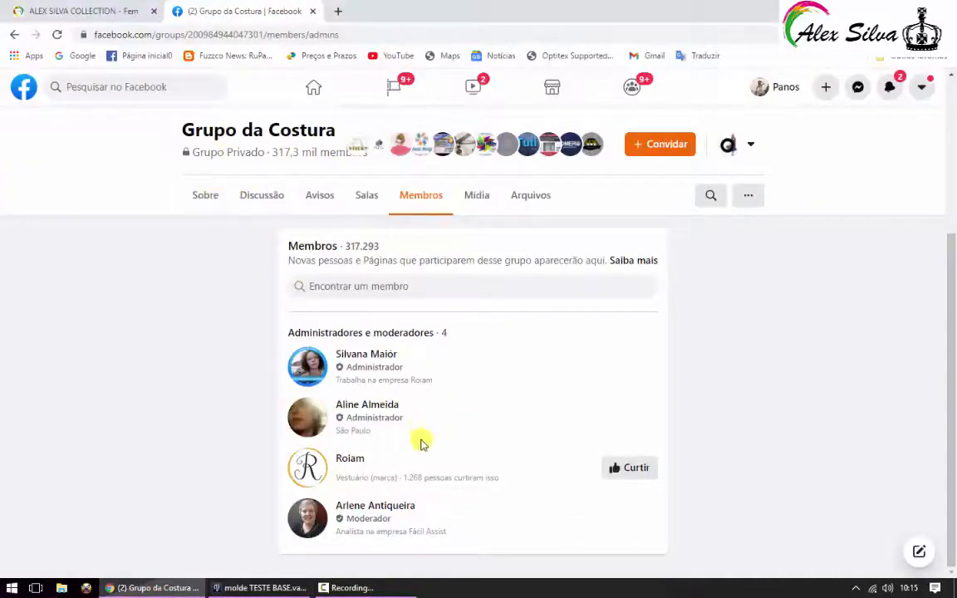
pyautogui.moveTo(355, 416)
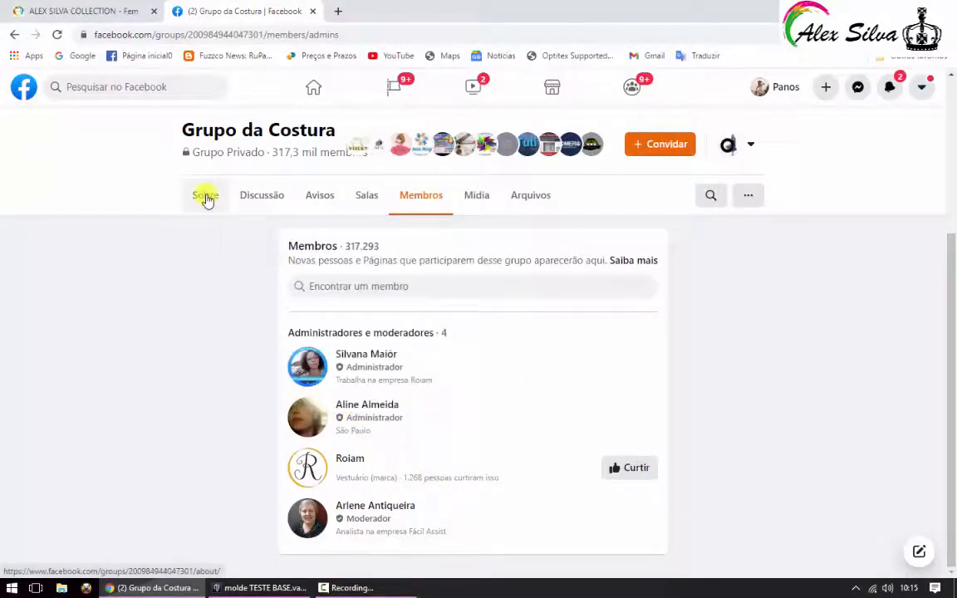
pyautogui.click(254, 197)
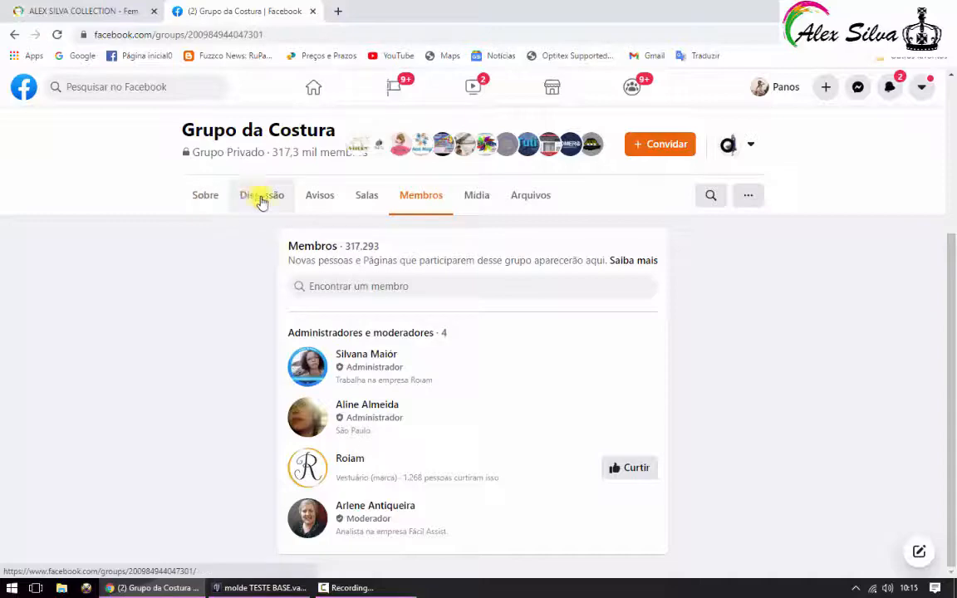
pyautogui.scroll(-4, 332, 337)
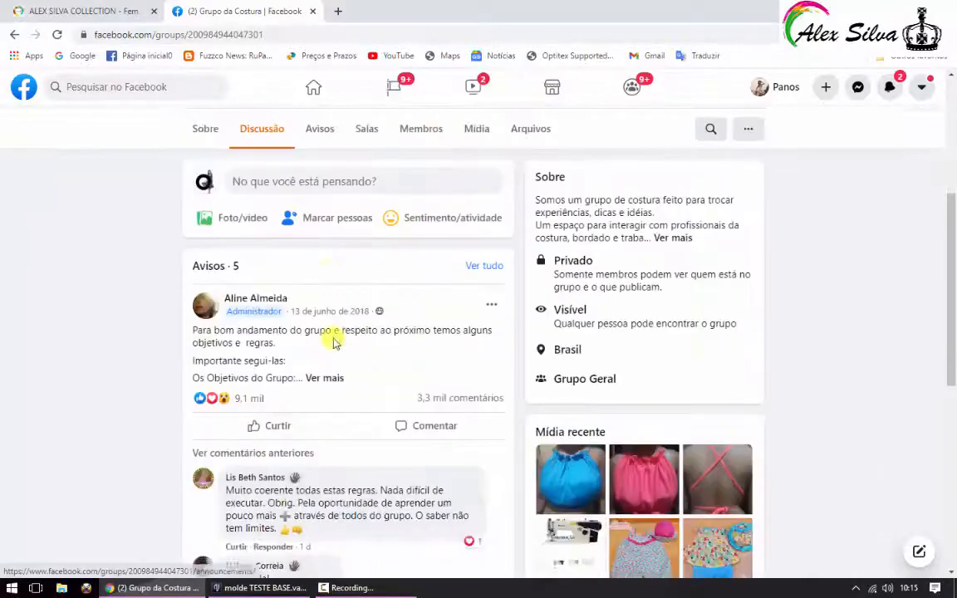
pyautogui.scroll(-3, 401, 367)
pyautogui.scroll(2, 480, 294)
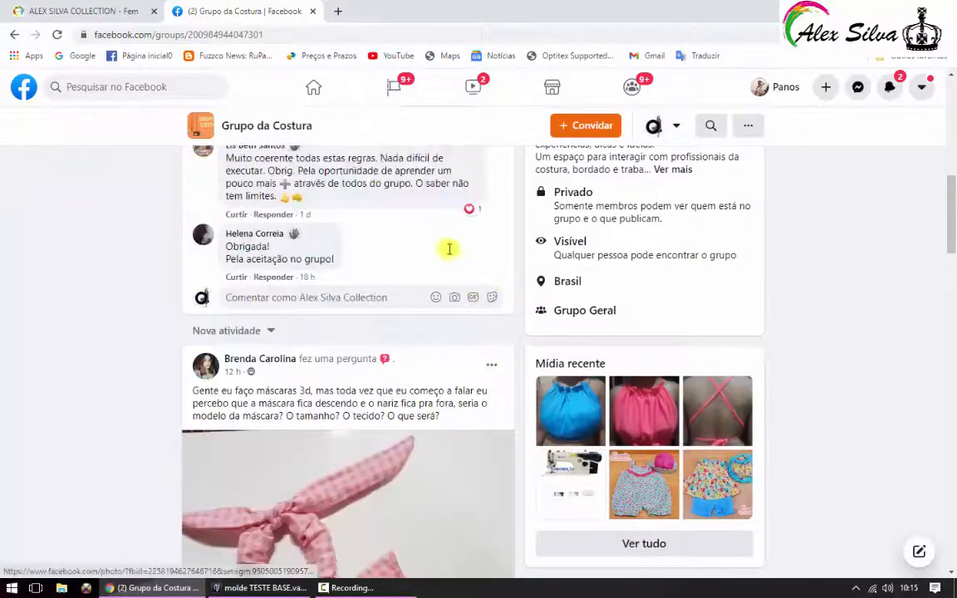
# Step: Open the distance-learning courses (cursos ead) category of the pattern store website and browse the listed courses
pyautogui.click(79, 11)
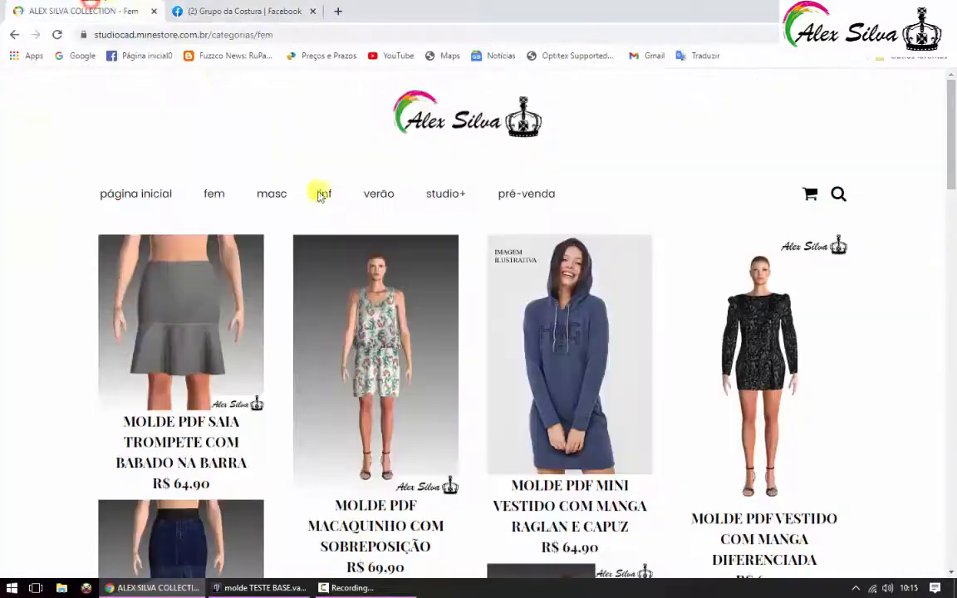
pyautogui.moveTo(322, 194)
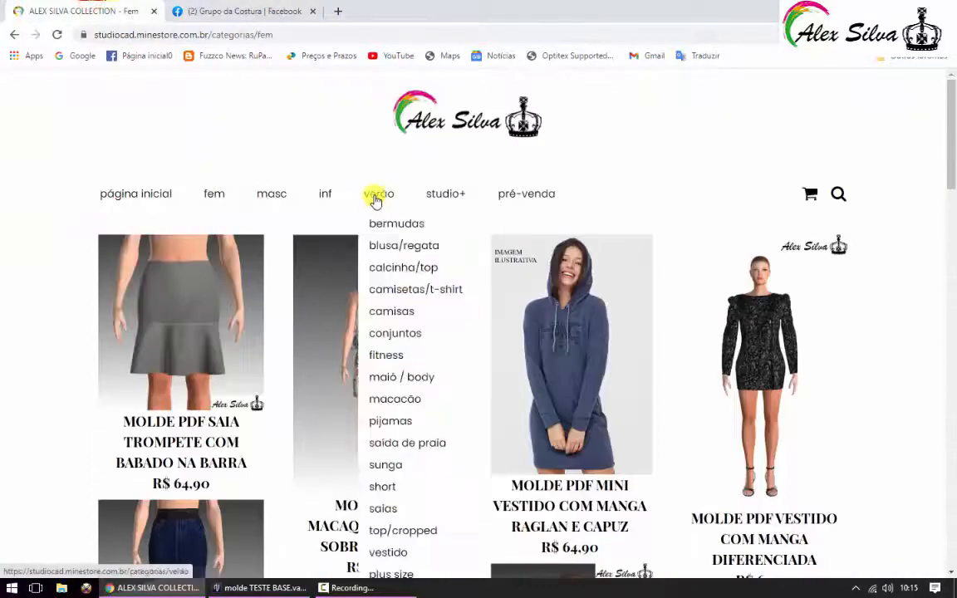
pyautogui.moveTo(433, 197)
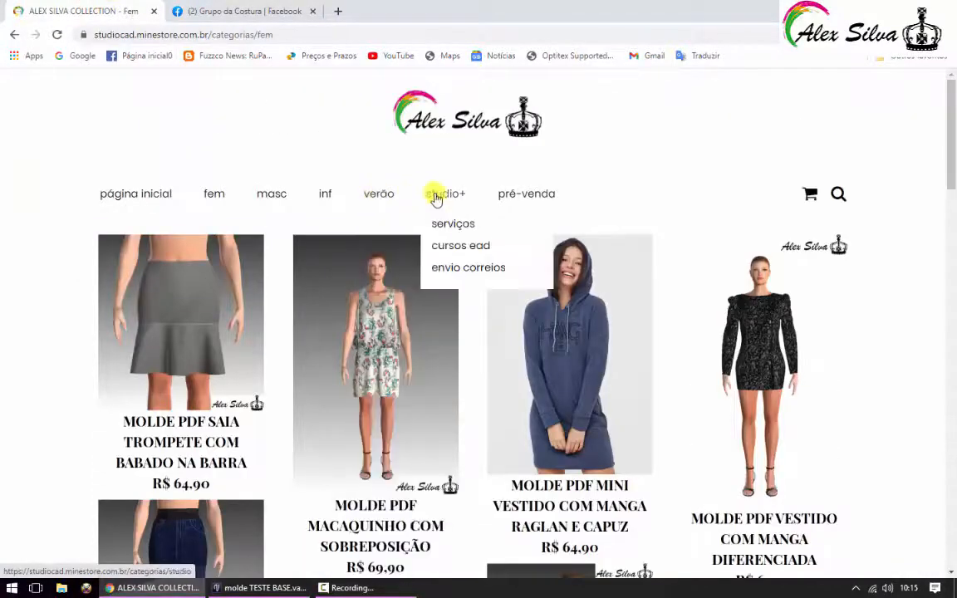
pyautogui.click(457, 246)
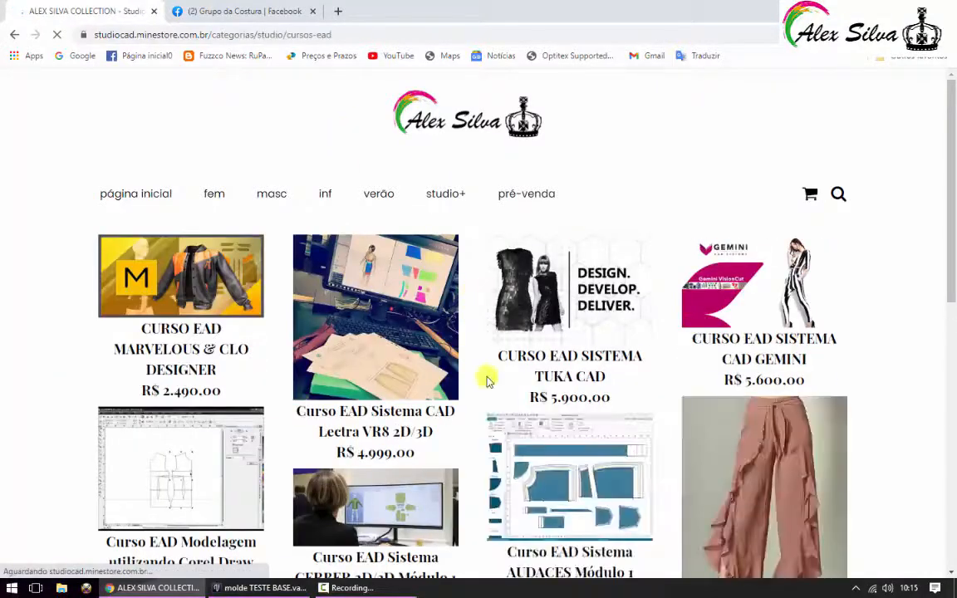
pyautogui.scroll(-3, 818, 340)
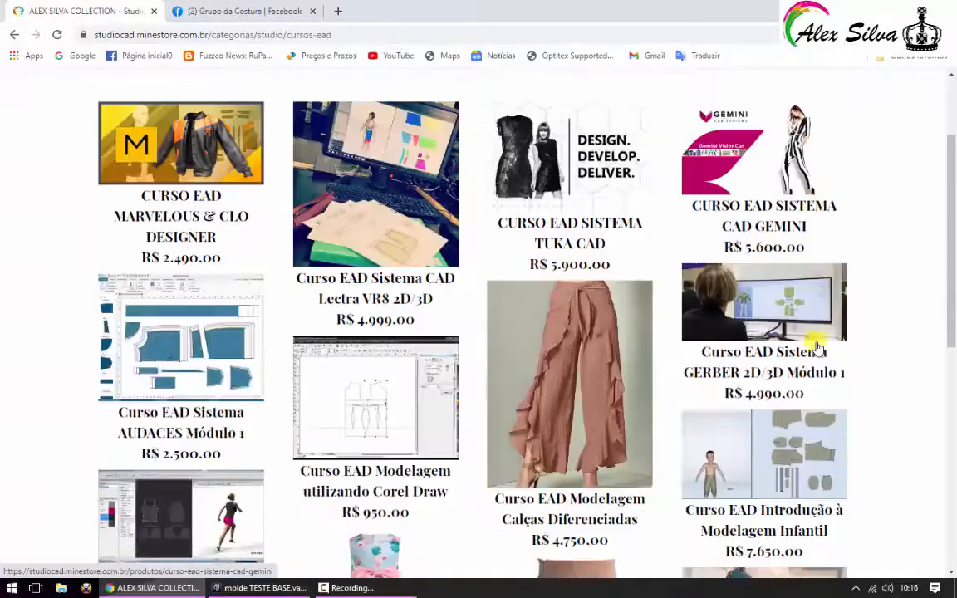
# Step: Look through the remaining distance-learning courses and their prices on the store page, and switch back to the molde TESTE BASE pattern window
pyautogui.scroll(-3, 343, 357)
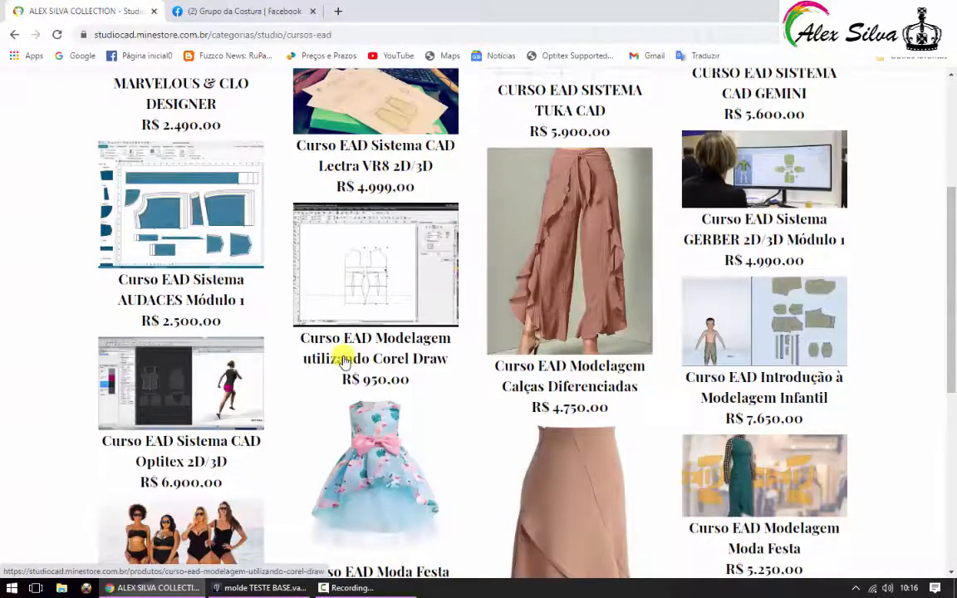
pyautogui.scroll(-4, 343, 359)
pyautogui.scroll(4, 343, 359)
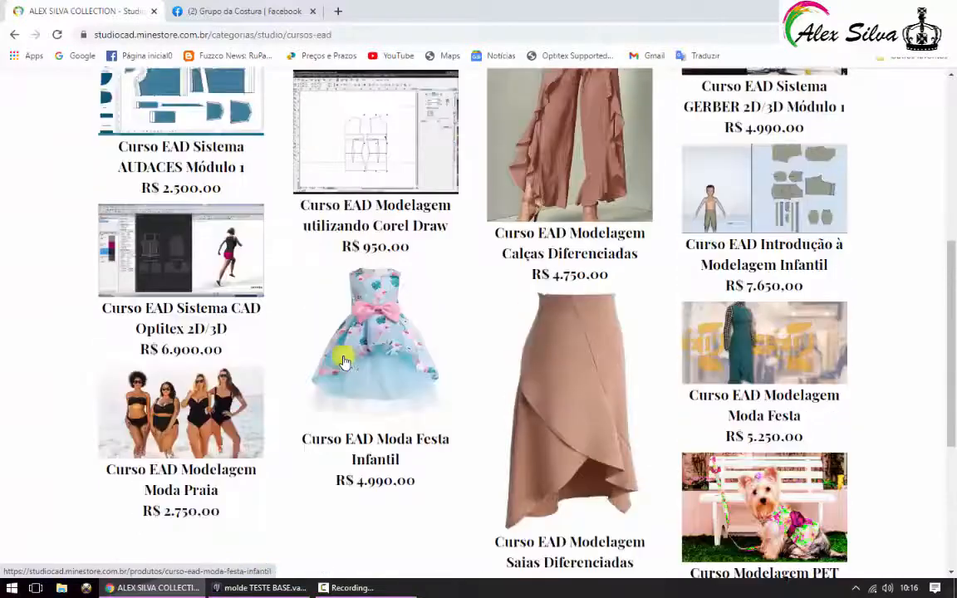
pyautogui.scroll(3, 343, 359)
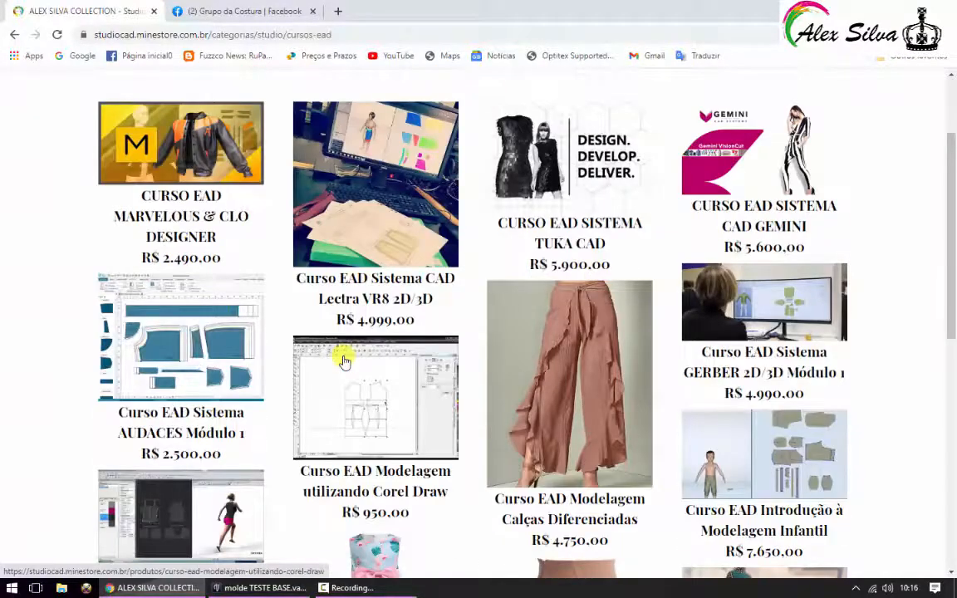
pyautogui.scroll(3, 343, 359)
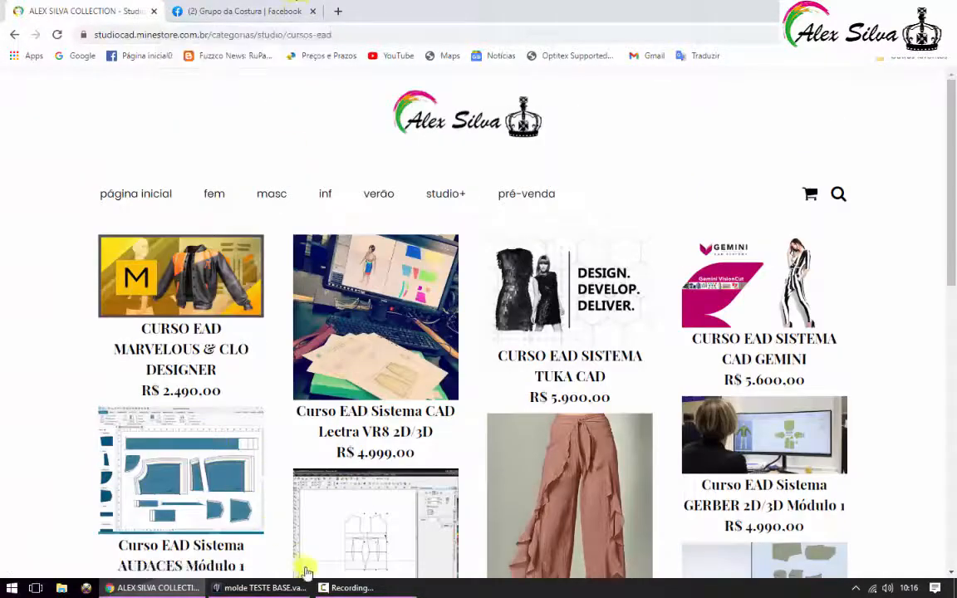
pyautogui.click(257, 588)
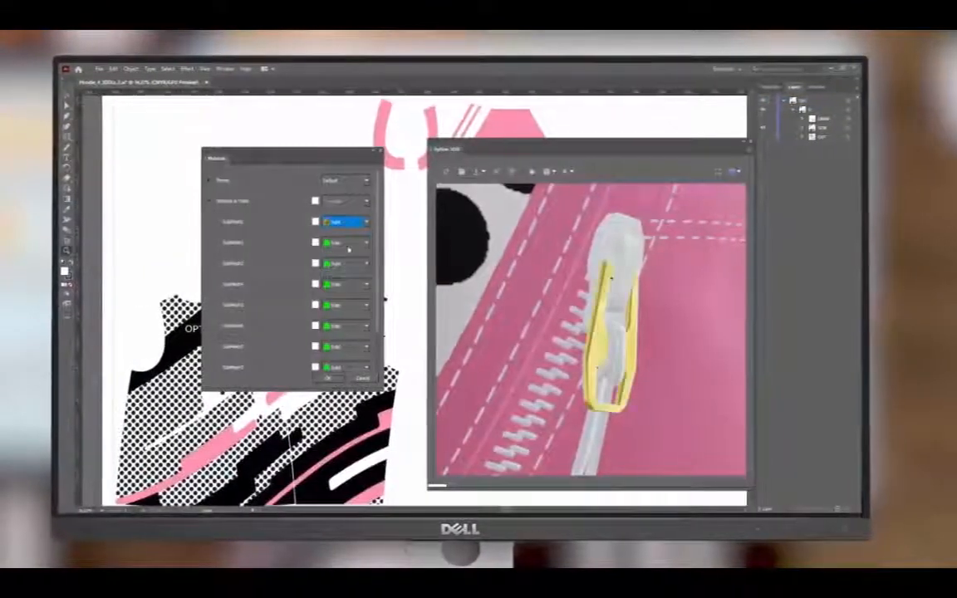
pyautogui.click(347, 244)
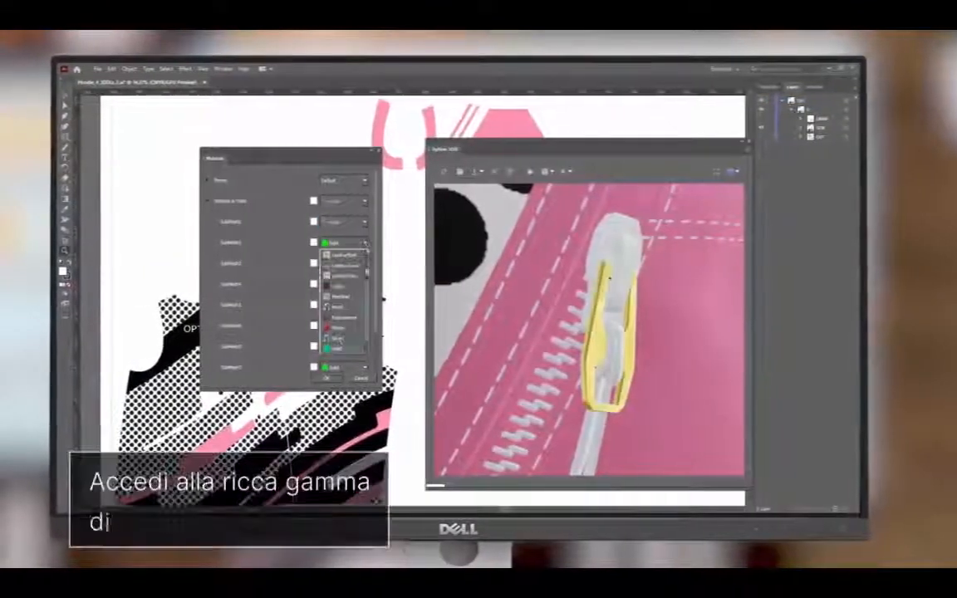